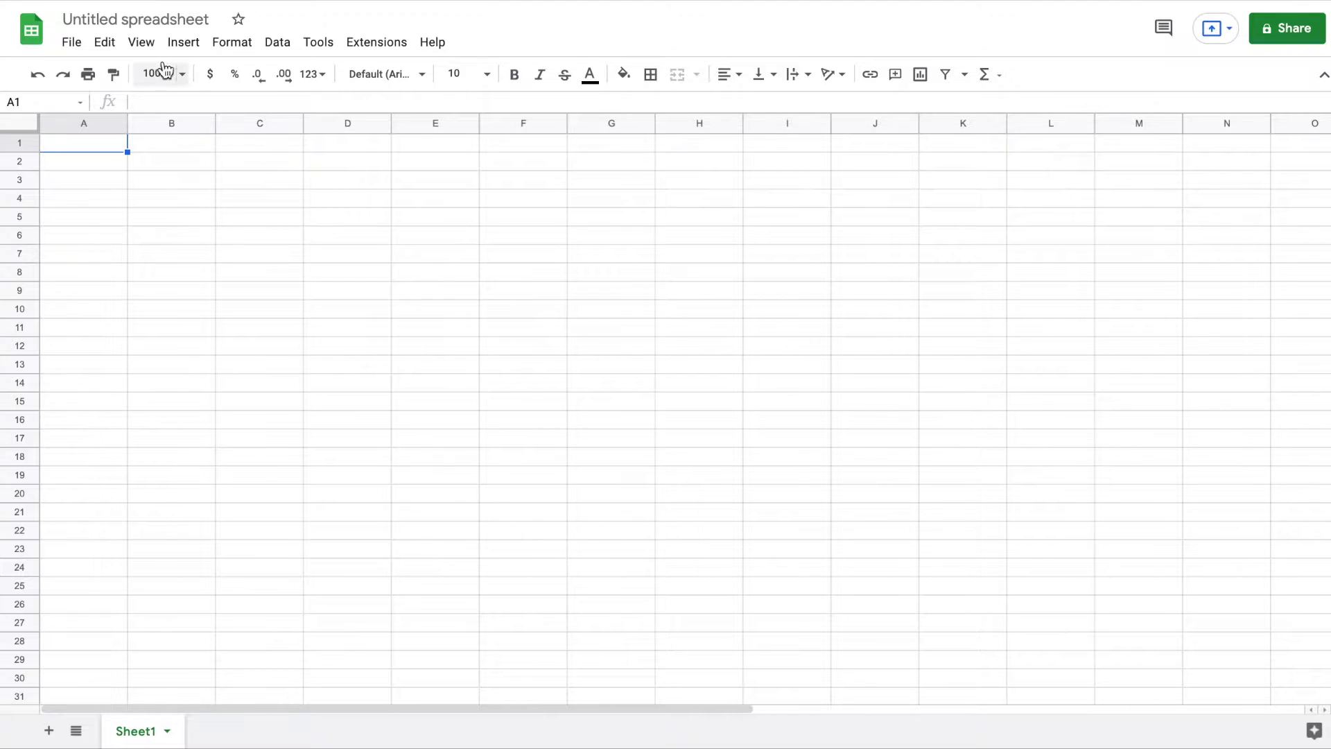
# Change the 'Untitled spreadsheet' title to 'Disney DCF Model'
pyautogui.click(149, 18)
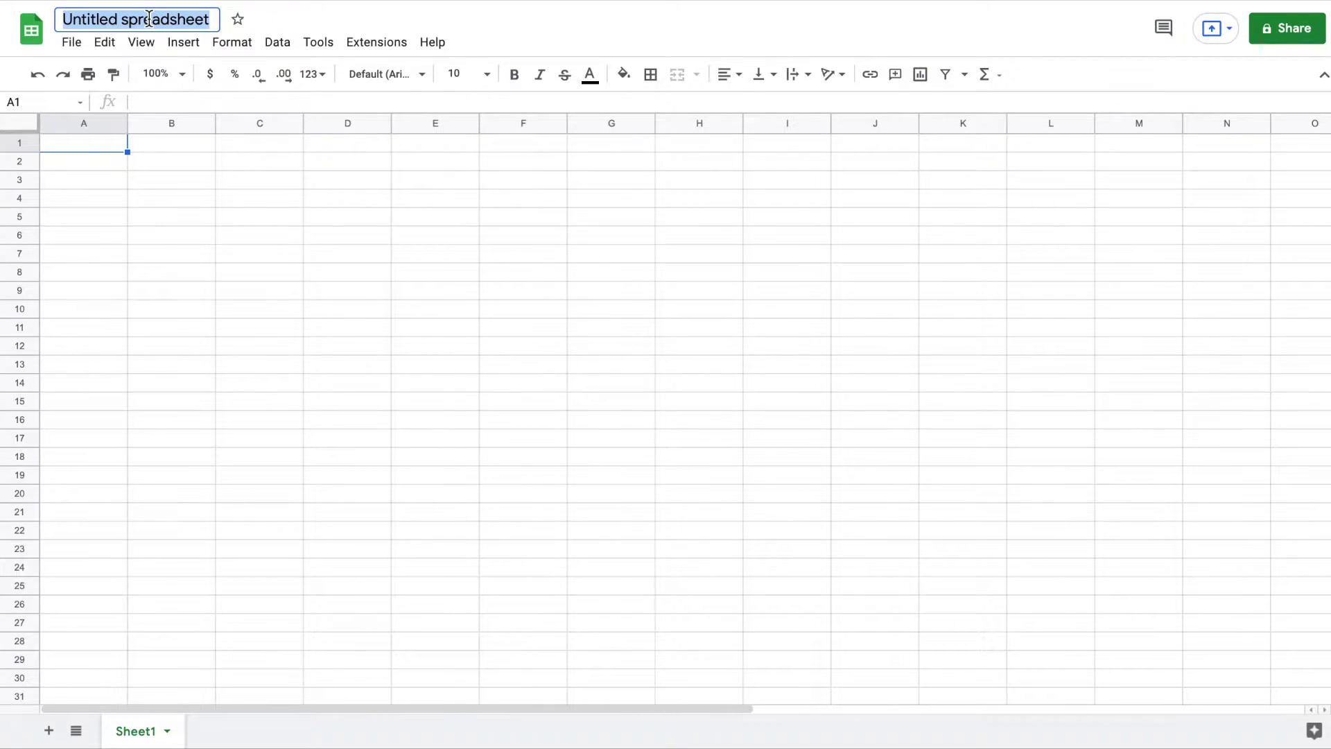
pyautogui.write('Disney')
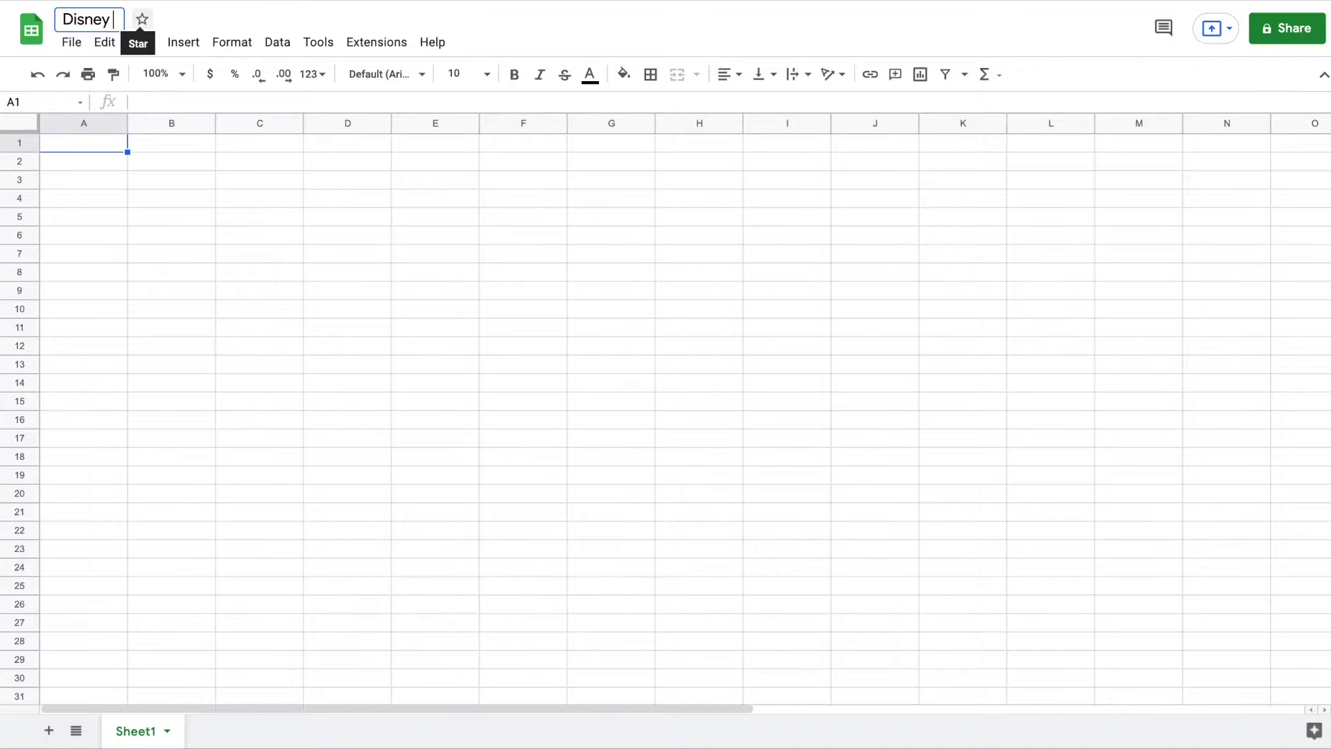
pyautogui.write(' DCF')
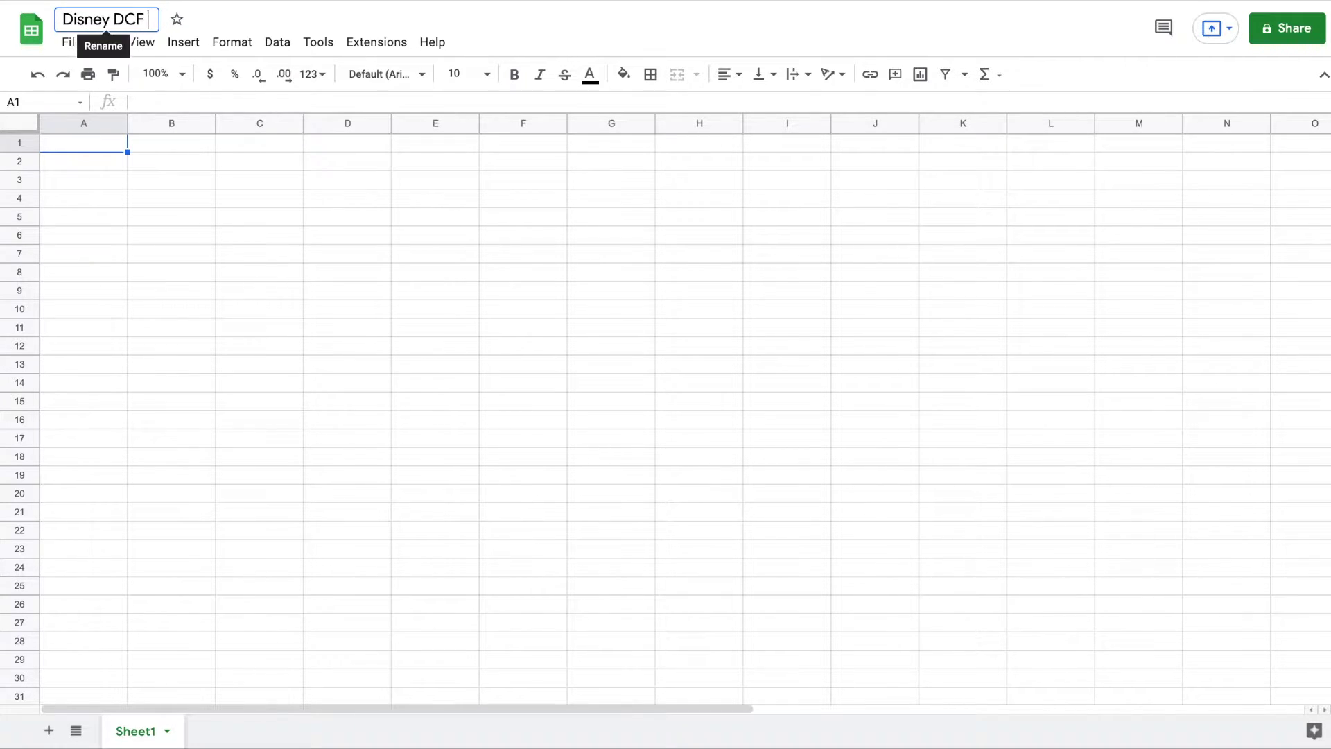
pyautogui.write(' Model')
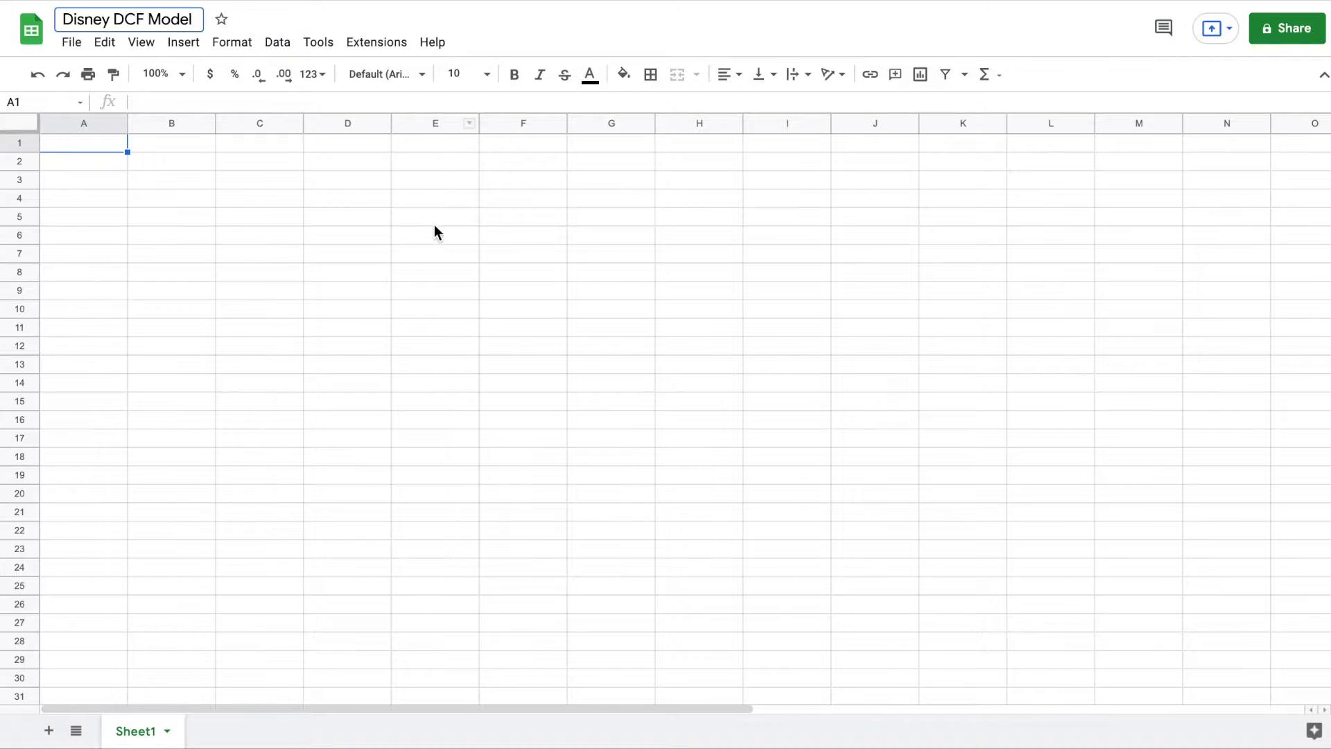
pyautogui.press('Return')
# Merge C2:I3 into one cell and give it an outer border
pyautogui.moveTo(271, 161); pyautogui.dragTo(800, 195)
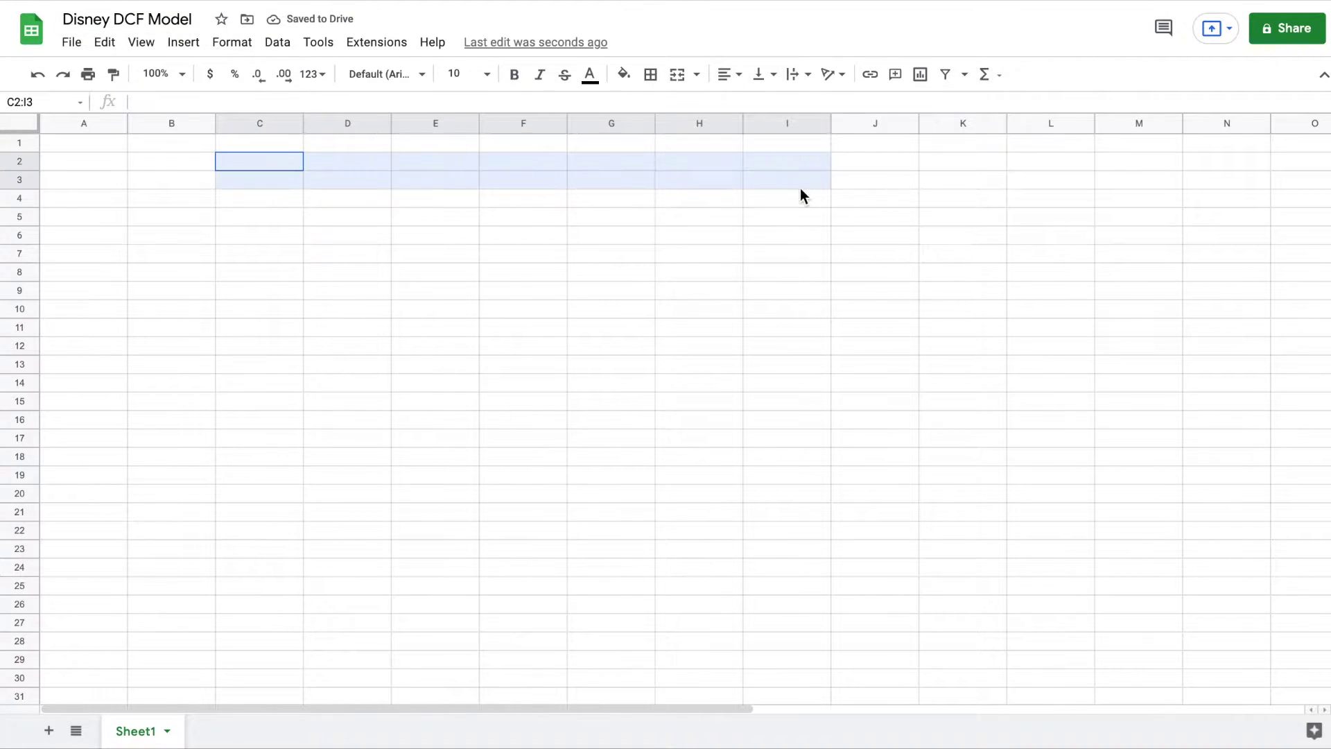
pyautogui.click(677, 74)
pyautogui.click(652, 75)
pyautogui.click(749, 108)
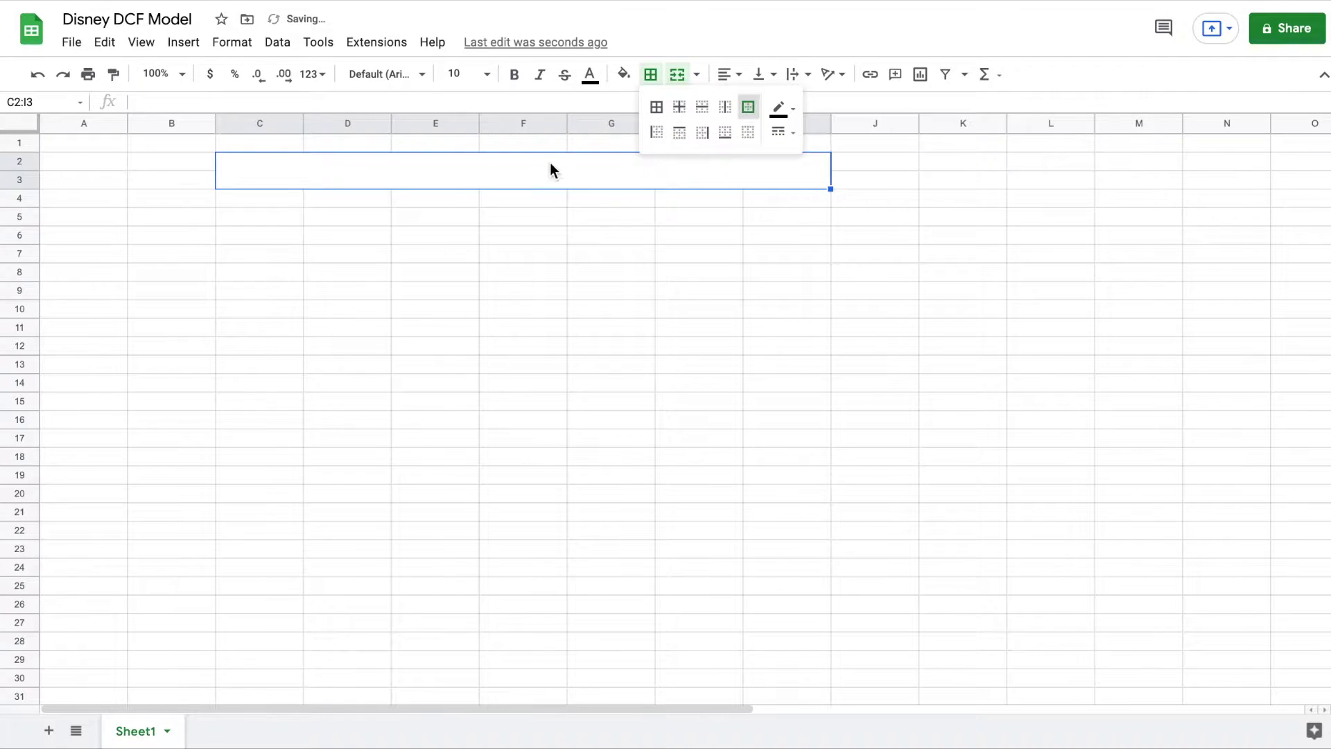
# Enter the title 'Disney DCF Analysis Model' in the merged block
pyautogui.doubleClick(548, 169)
pyautogui.write('Disney')
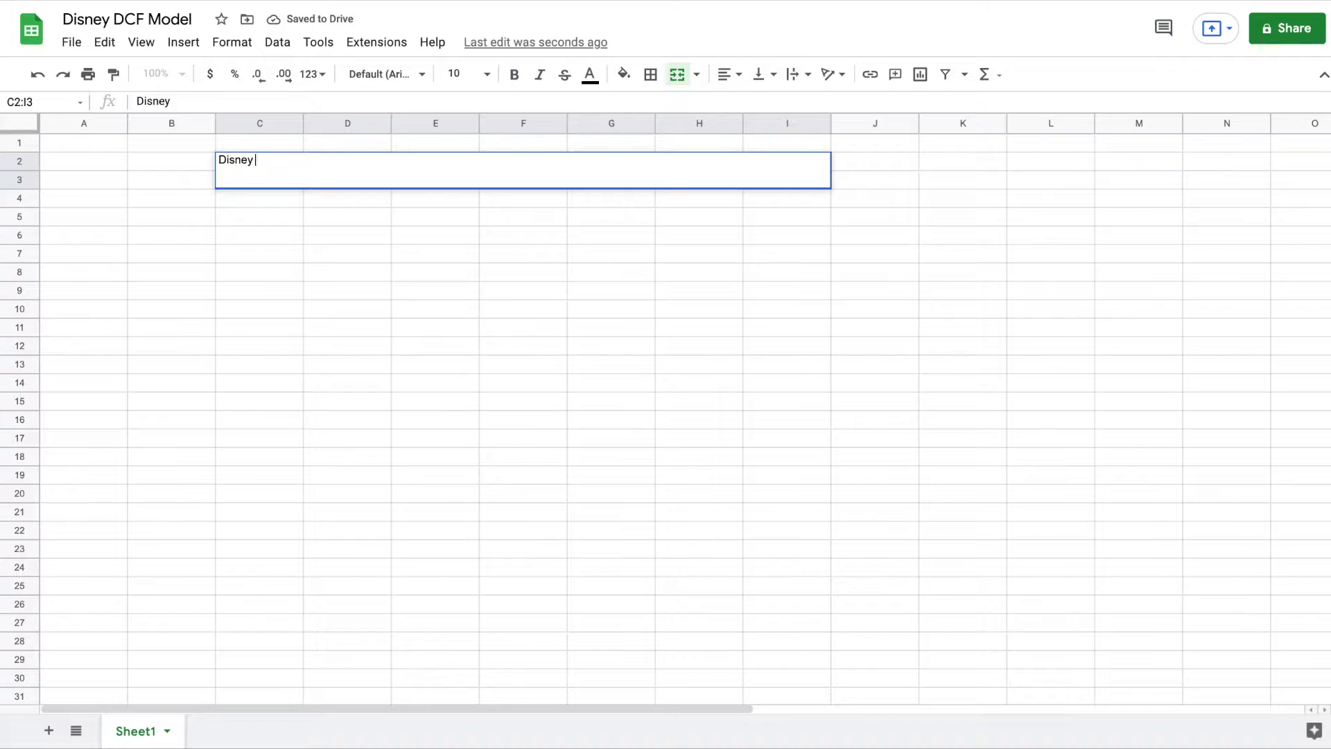
pyautogui.write(' DCF Analysis Model')
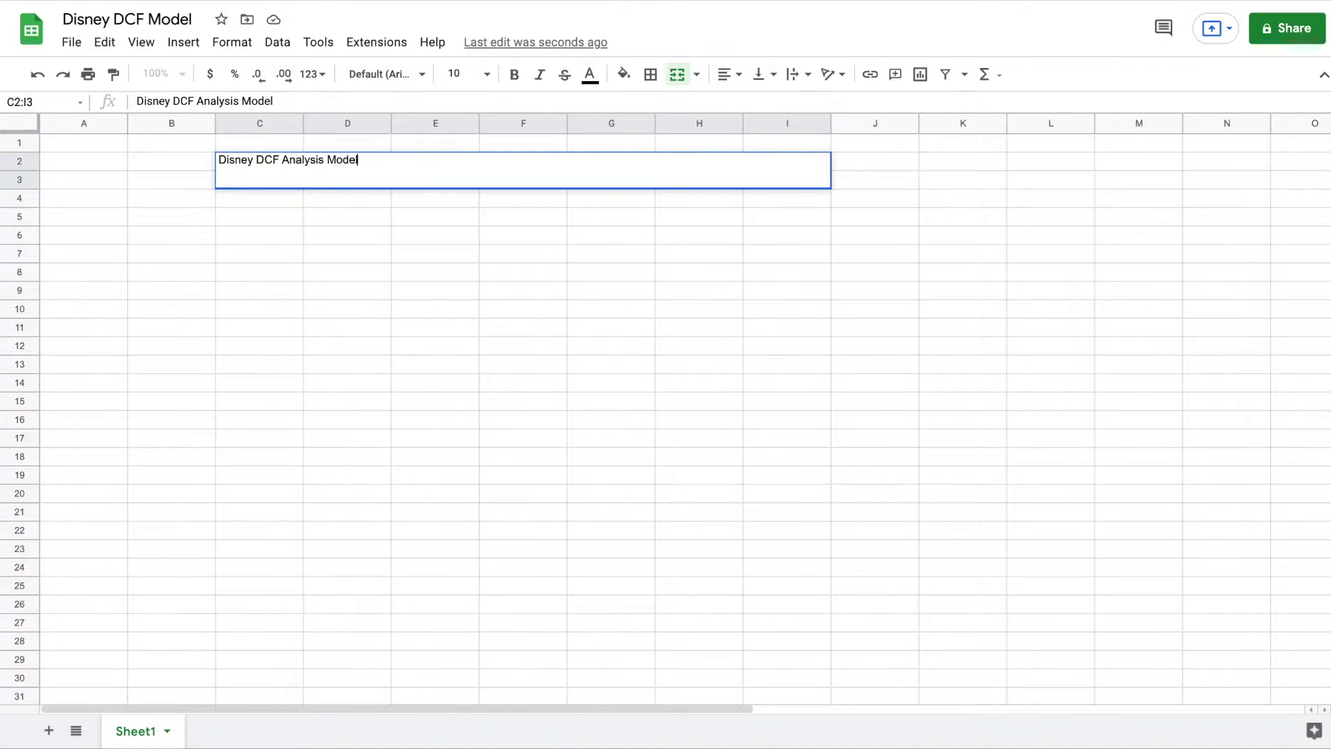
pyautogui.click(645, 182)
# Center the title horizontally and vertically, make it bold, and set font size 18
pyautogui.click(728, 74)
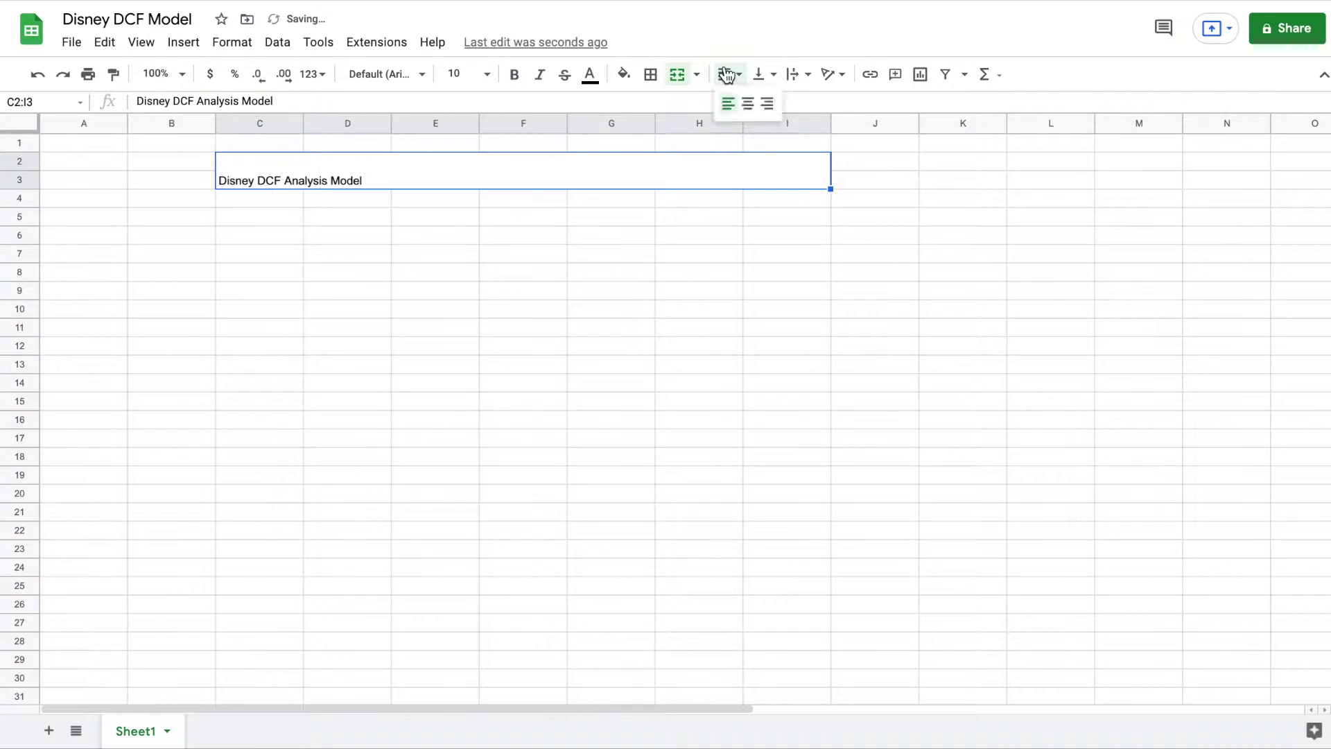
pyautogui.click(750, 106)
pyautogui.click(514, 74)
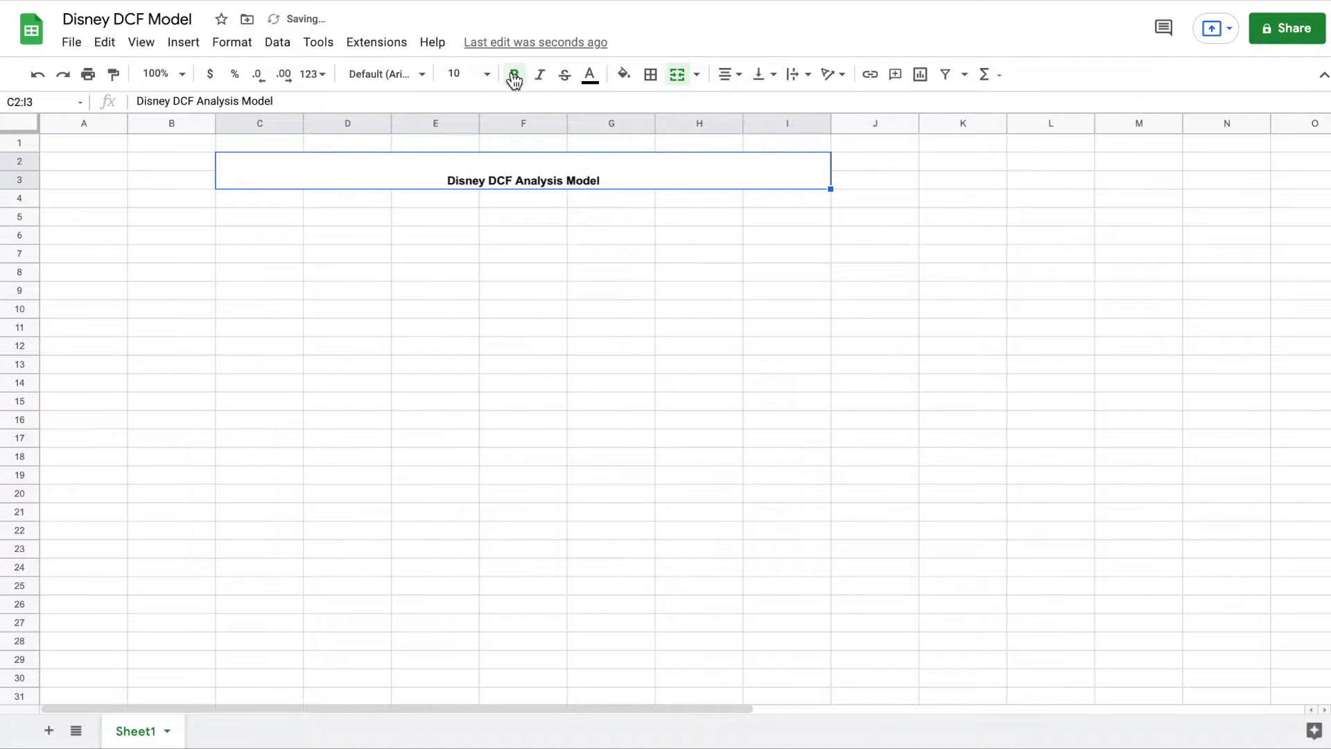
pyautogui.click(726, 74)
pyautogui.click(759, 74)
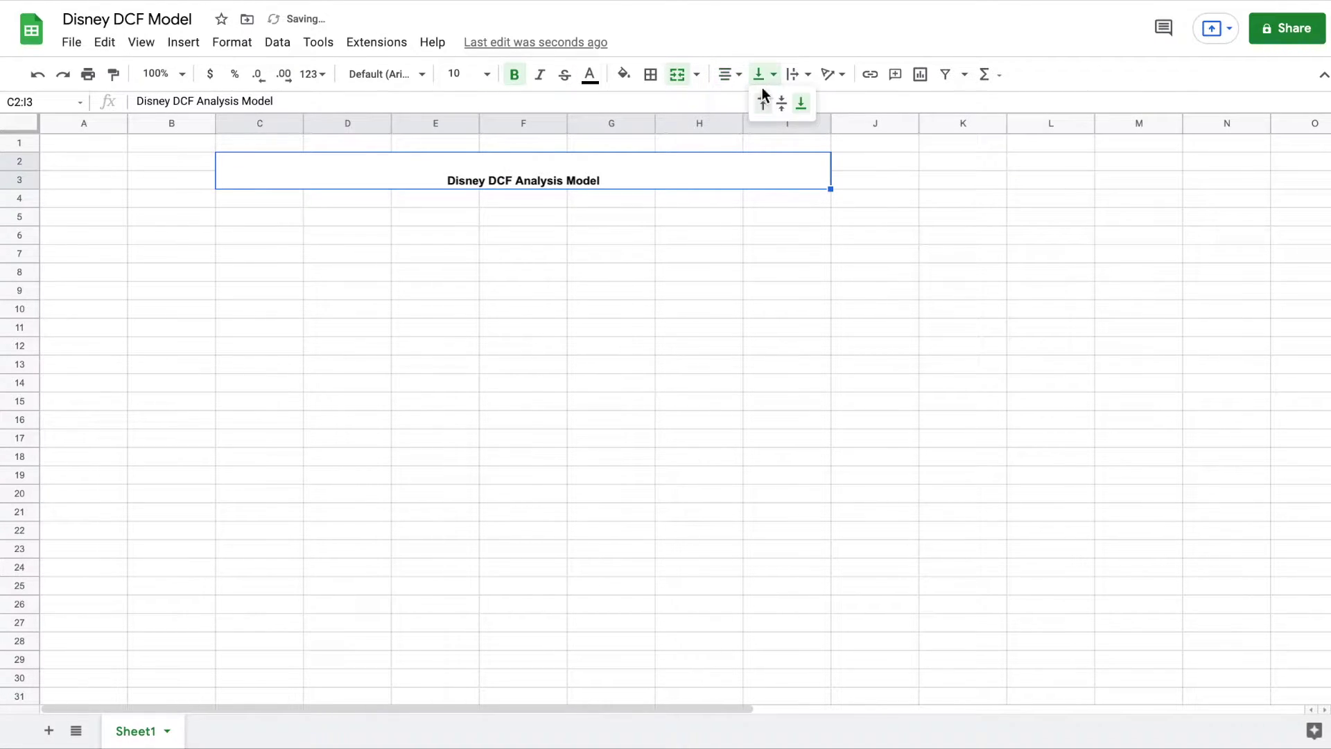
pyautogui.click(782, 104)
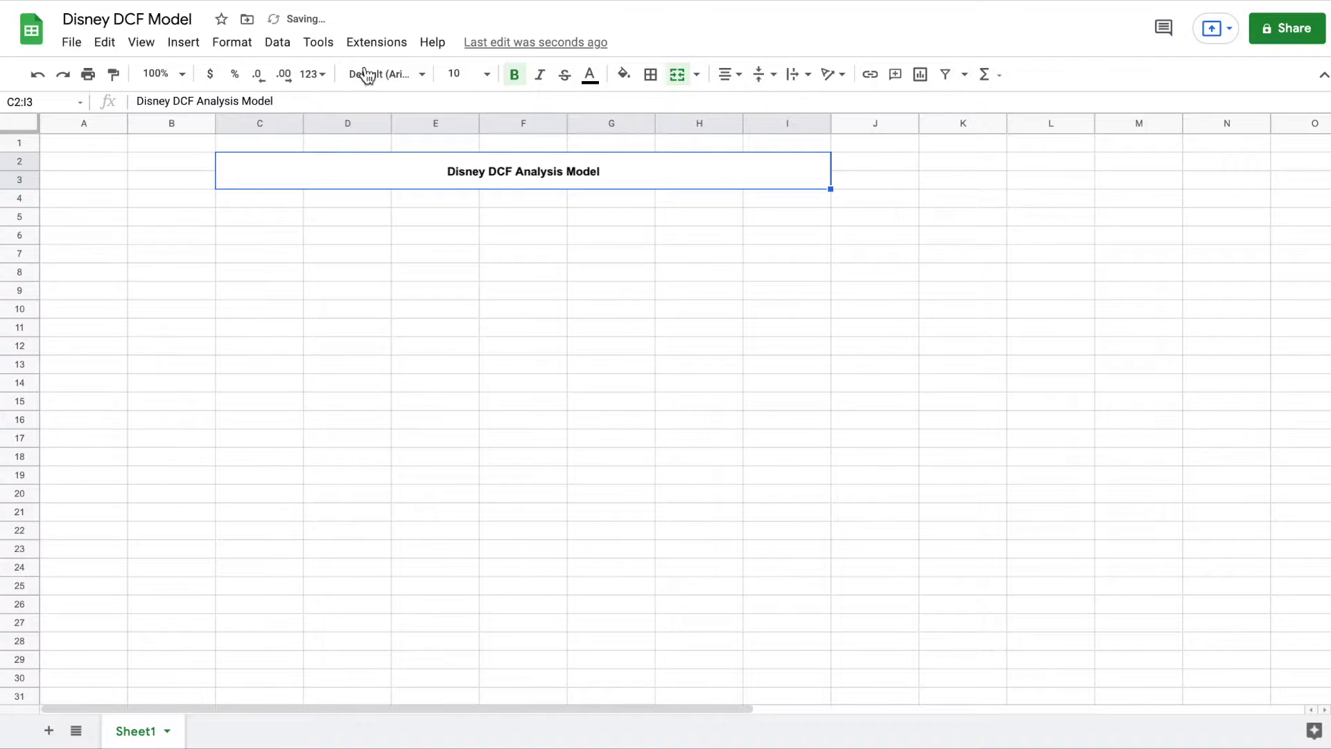
pyautogui.click(487, 74)
pyautogui.click(465, 325)
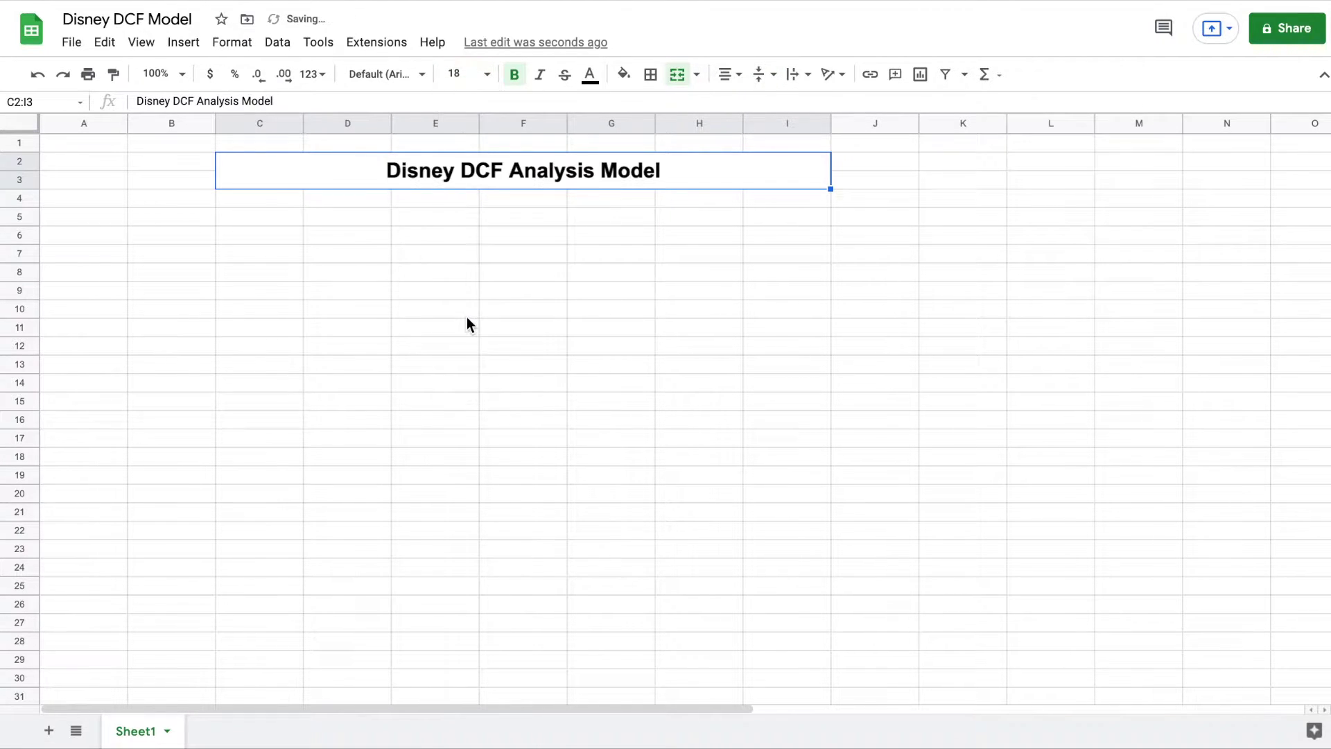
pyautogui.click(891, 175)
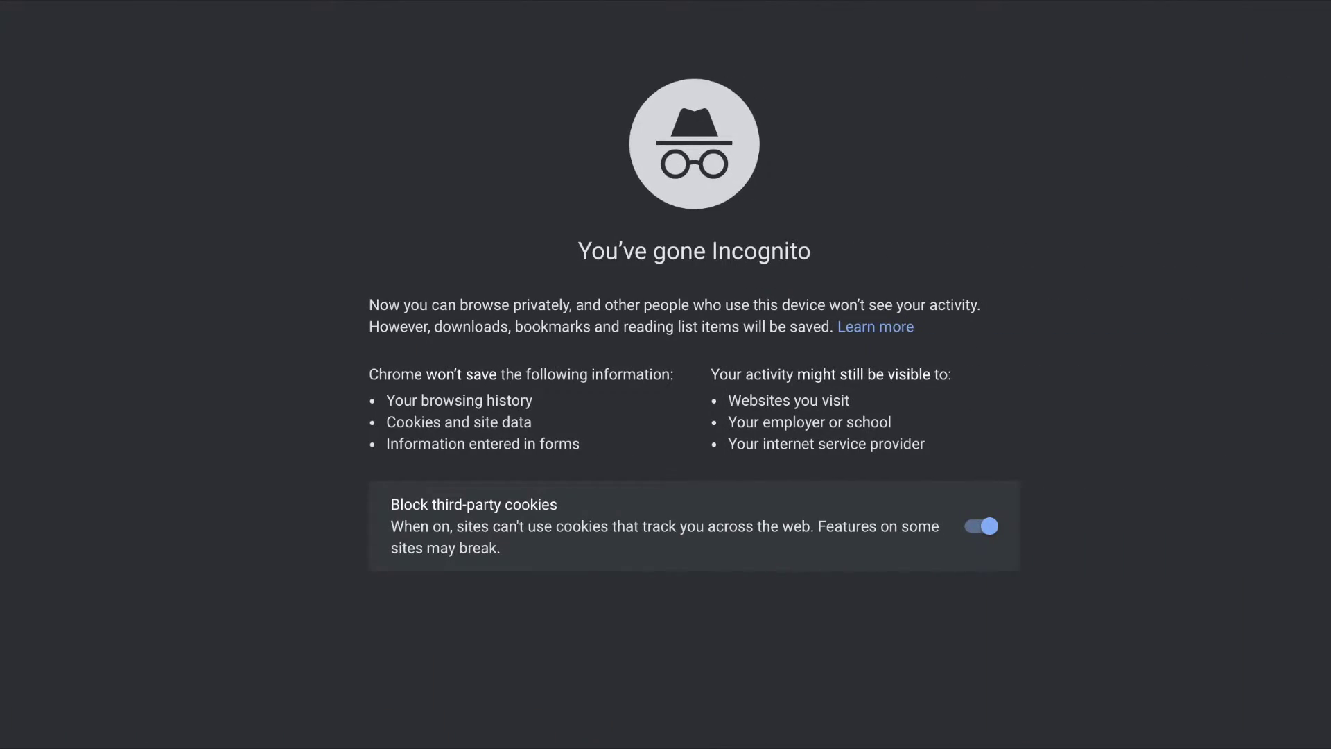
# Search Google for 'walt disney company free cash flow' in the incognito window
pyautogui.write('walt disney company free cash flow')
pyautogui.press('Return')
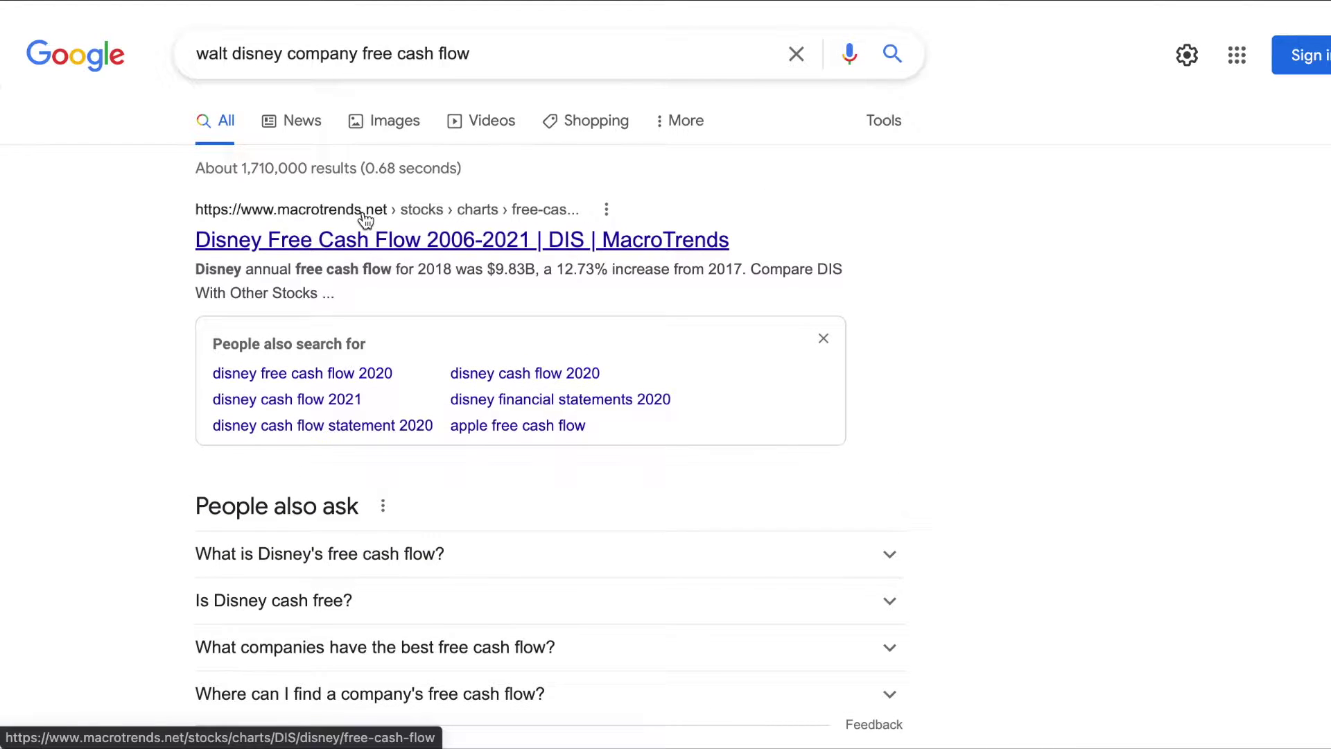
# Open the MacroTrends 'Disney Free Cash Flow 2006-2021' page and scroll to the annual figures
pyautogui.click(507, 240)
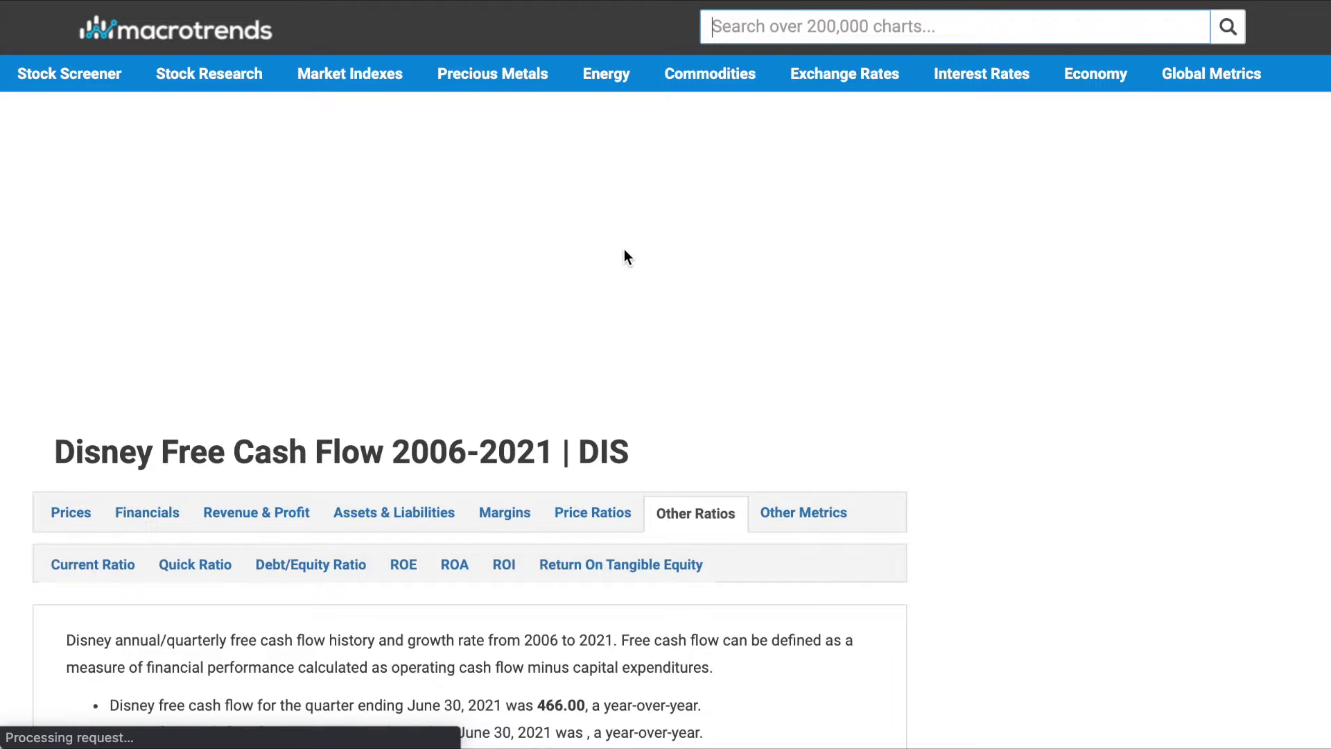
pyautogui.scroll(-10, 804, 436)
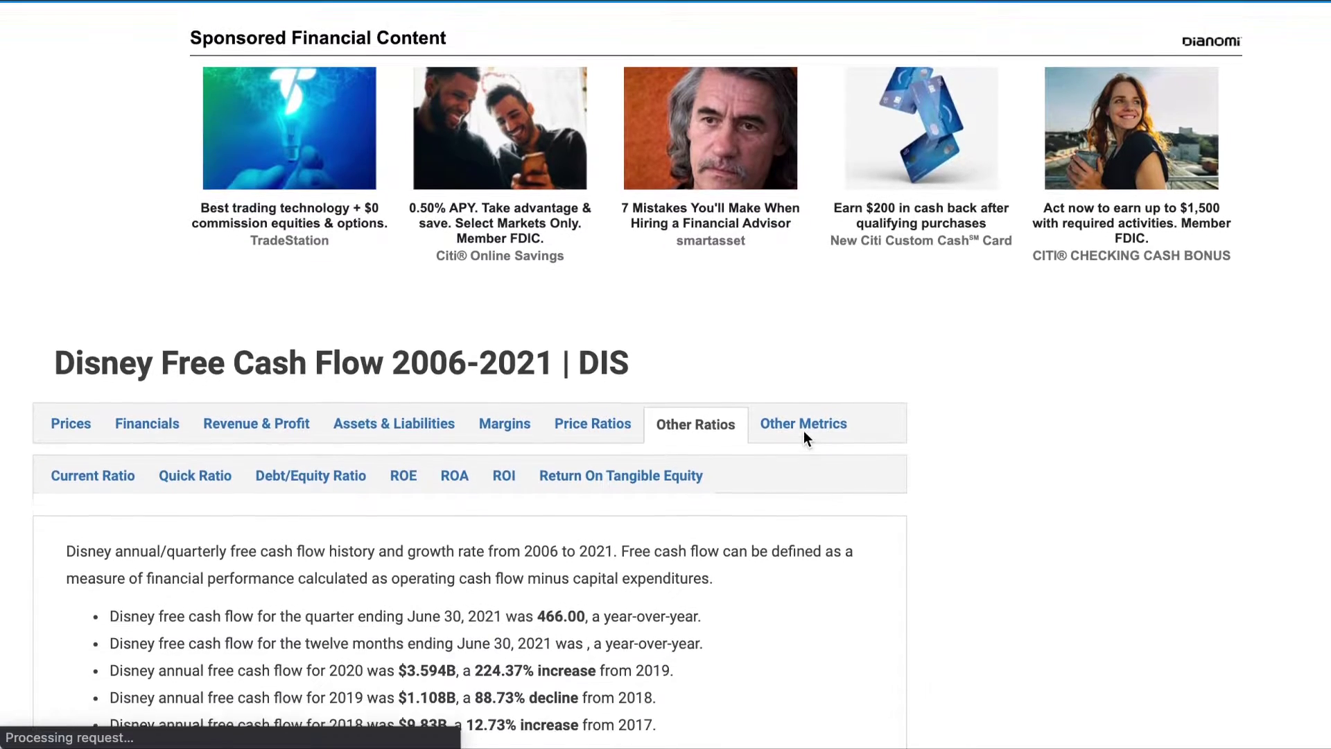
pyautogui.scroll(-12, 805, 433)
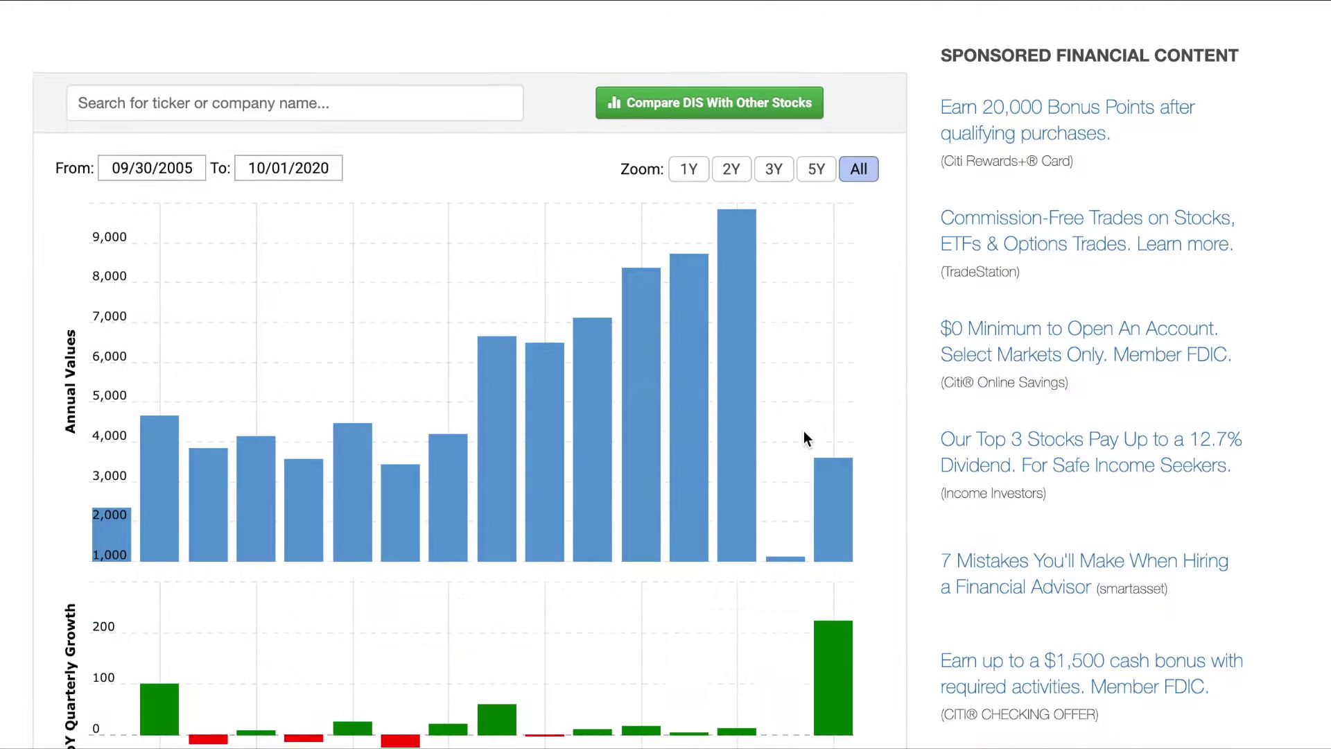
pyautogui.scroll(-9, 804, 438)
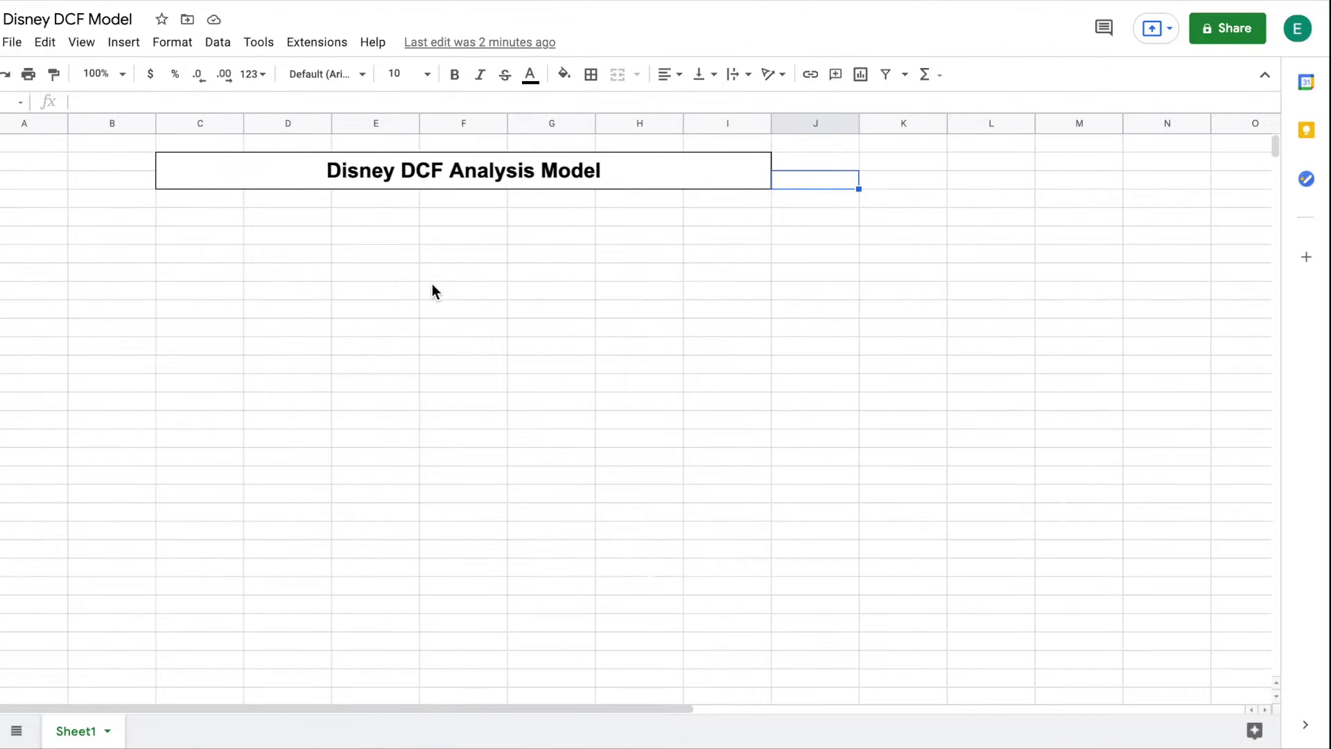
# Label A4 'Year' and A5 'Free Cash Flow', and widen column A
pyautogui.click(113, 204)
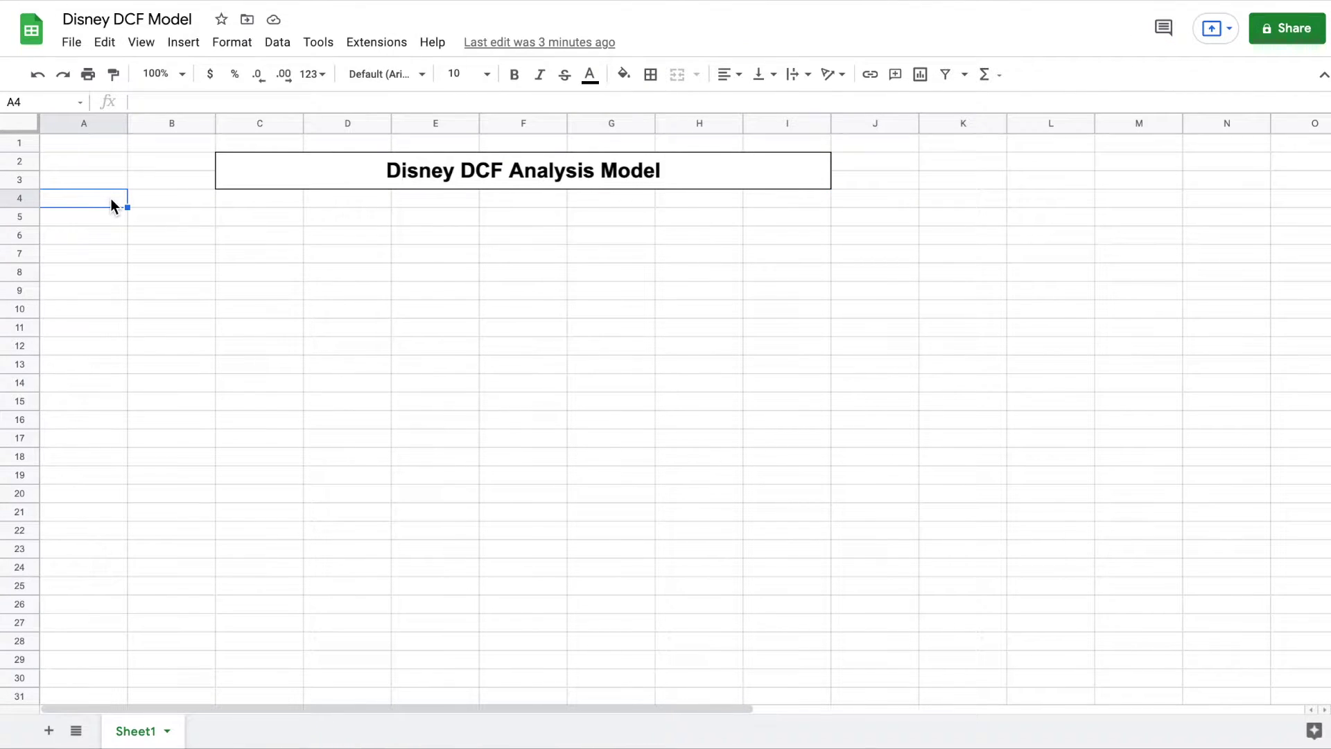
pyautogui.write('Year')
pyautogui.press('Return')
pyautogui.write('Free Cash Flow')
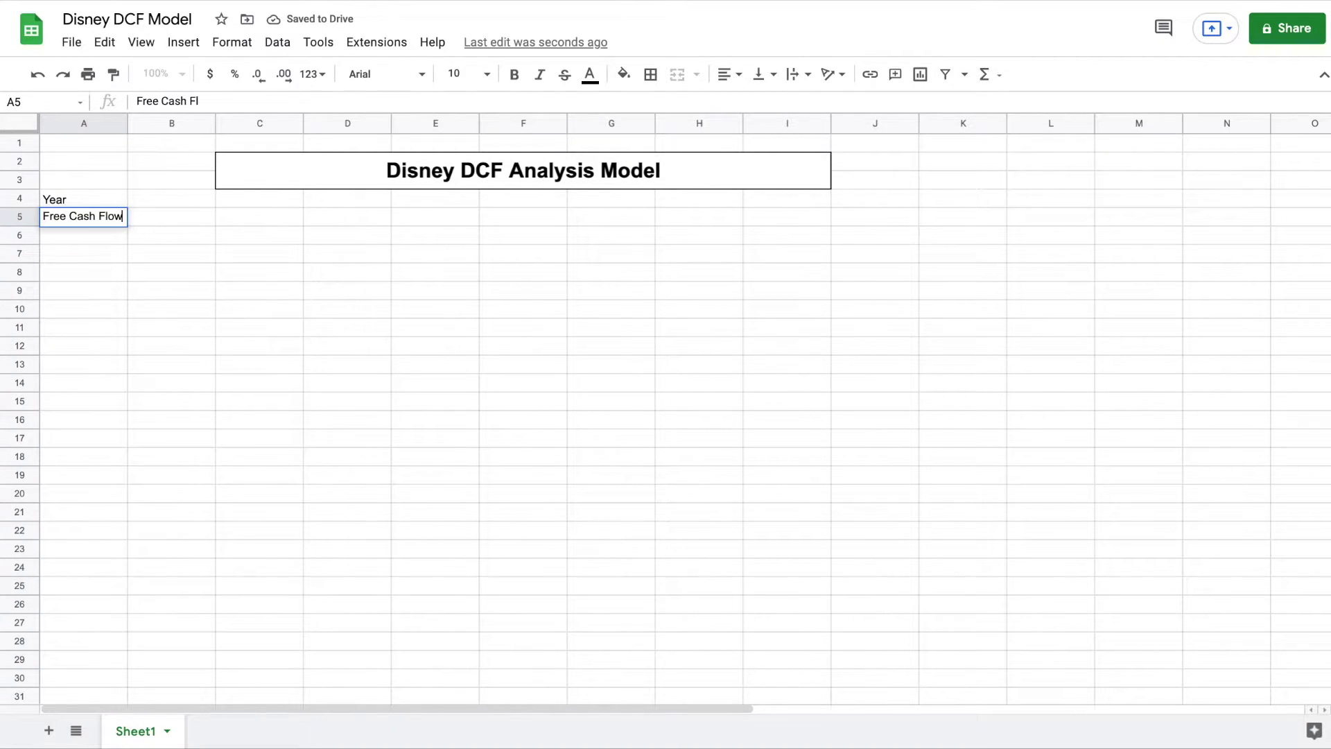
pyautogui.press('Return')
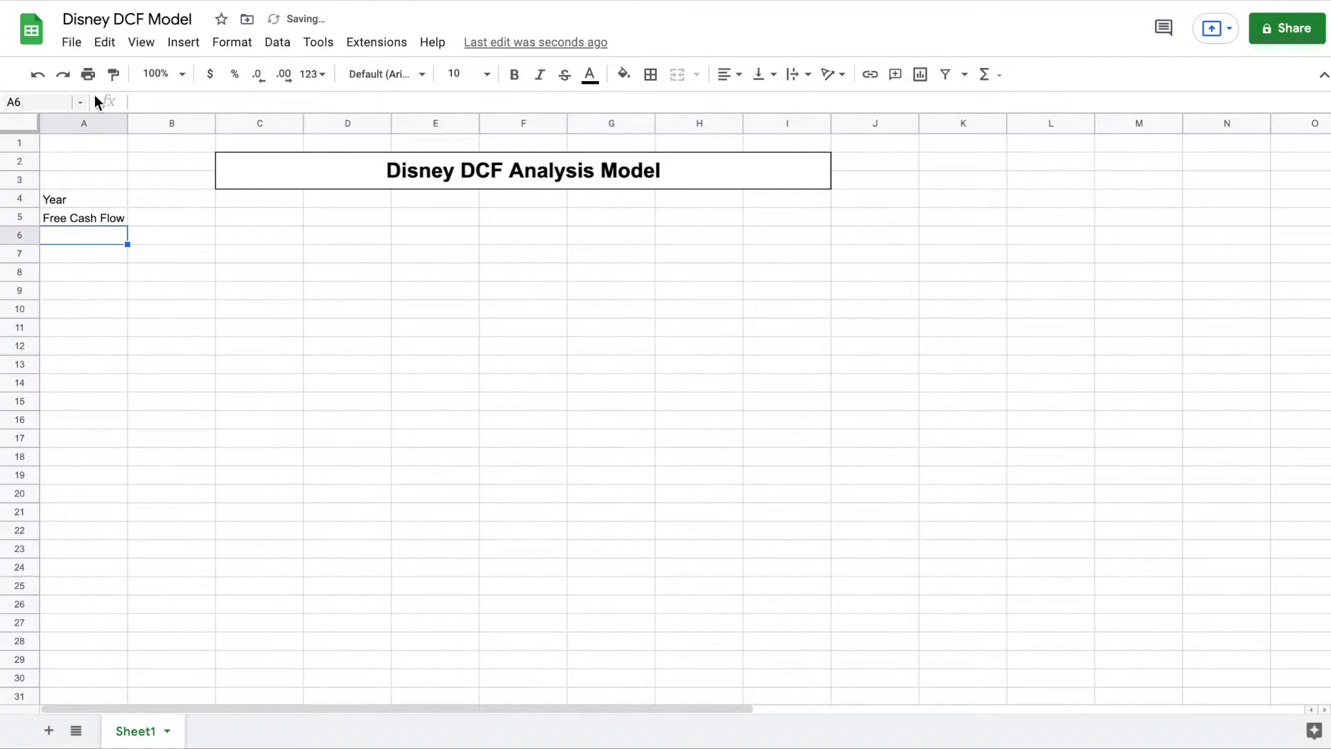
pyautogui.moveTo(127, 126); pyautogui.dragTo(149, 126)
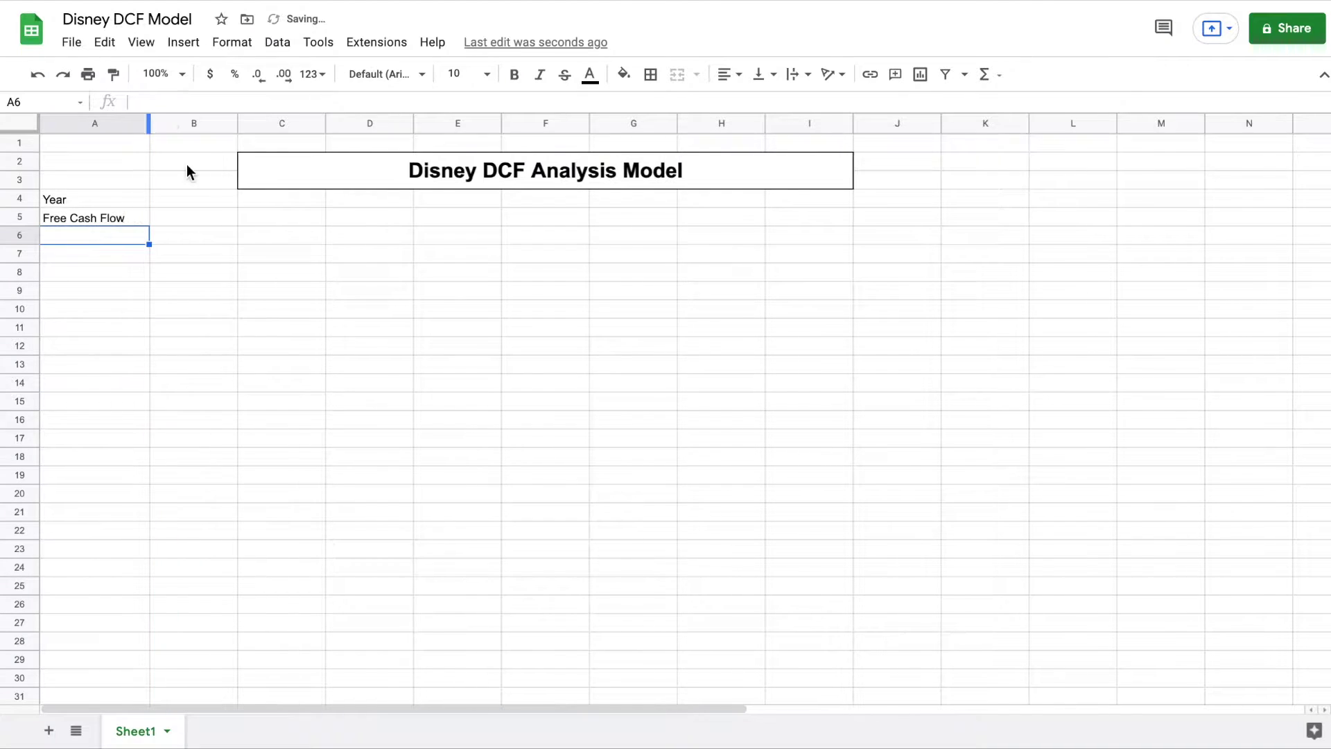
# Enter 2009 as the starting year in B4
pyautogui.click(211, 200)
pyautogui.write('2009')
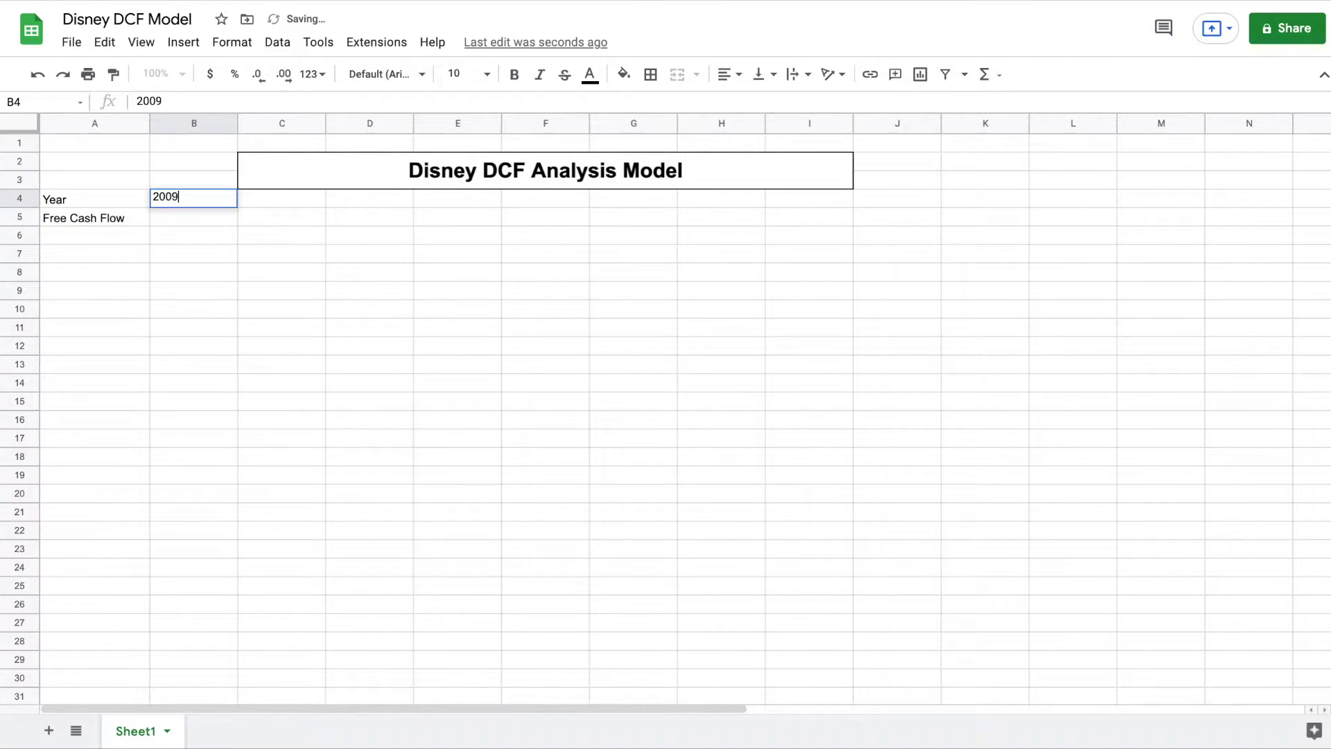
pyautogui.press('BackSpace')
pyautogui.write('8')
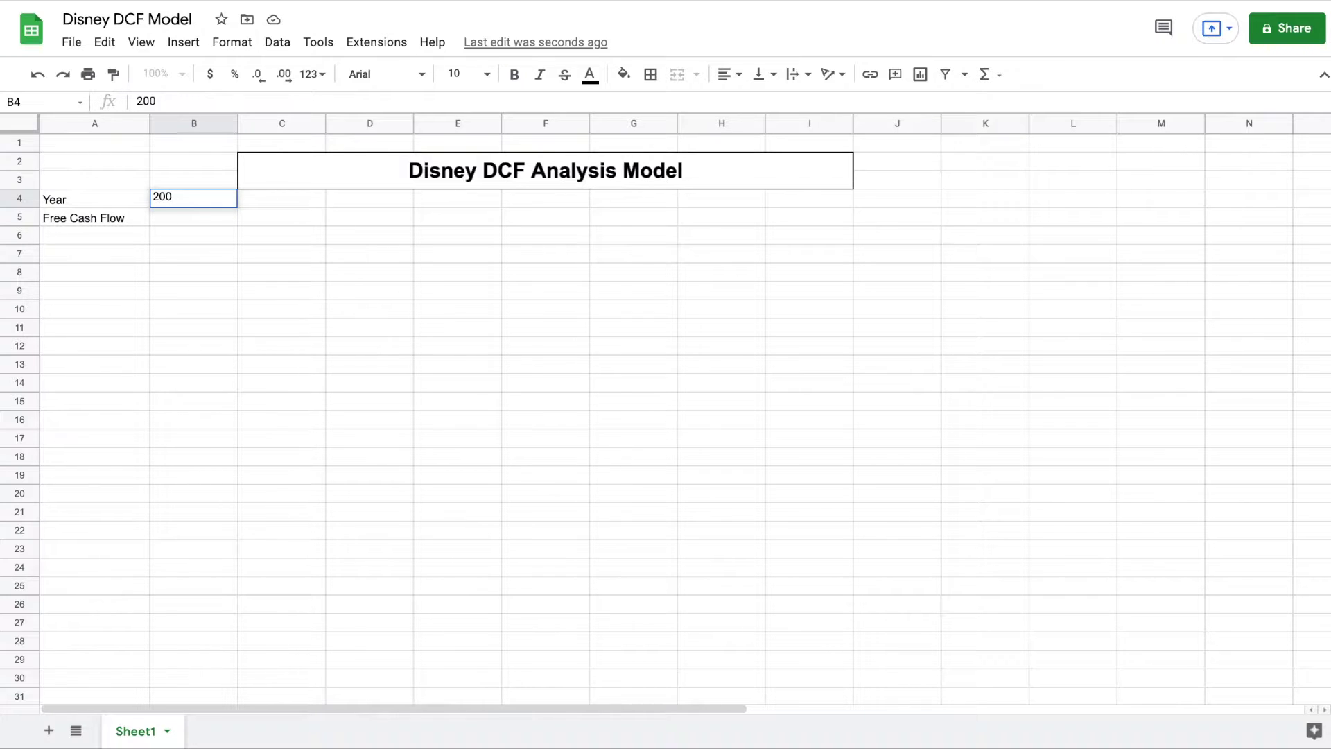
pyautogui.press('Return')
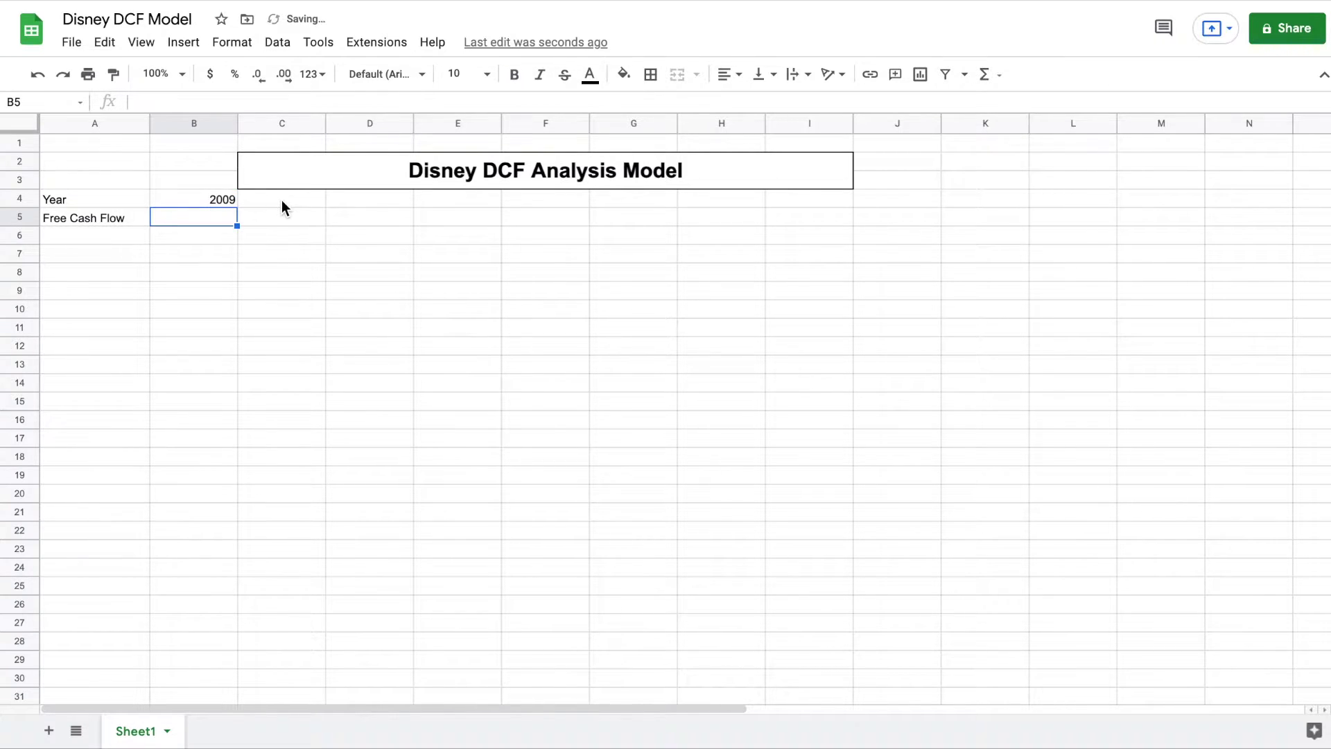
# Put =B4+1 in C4 and fill it to K4 so years run to 2018
pyautogui.click(282, 199)
pyautogui.write('=')
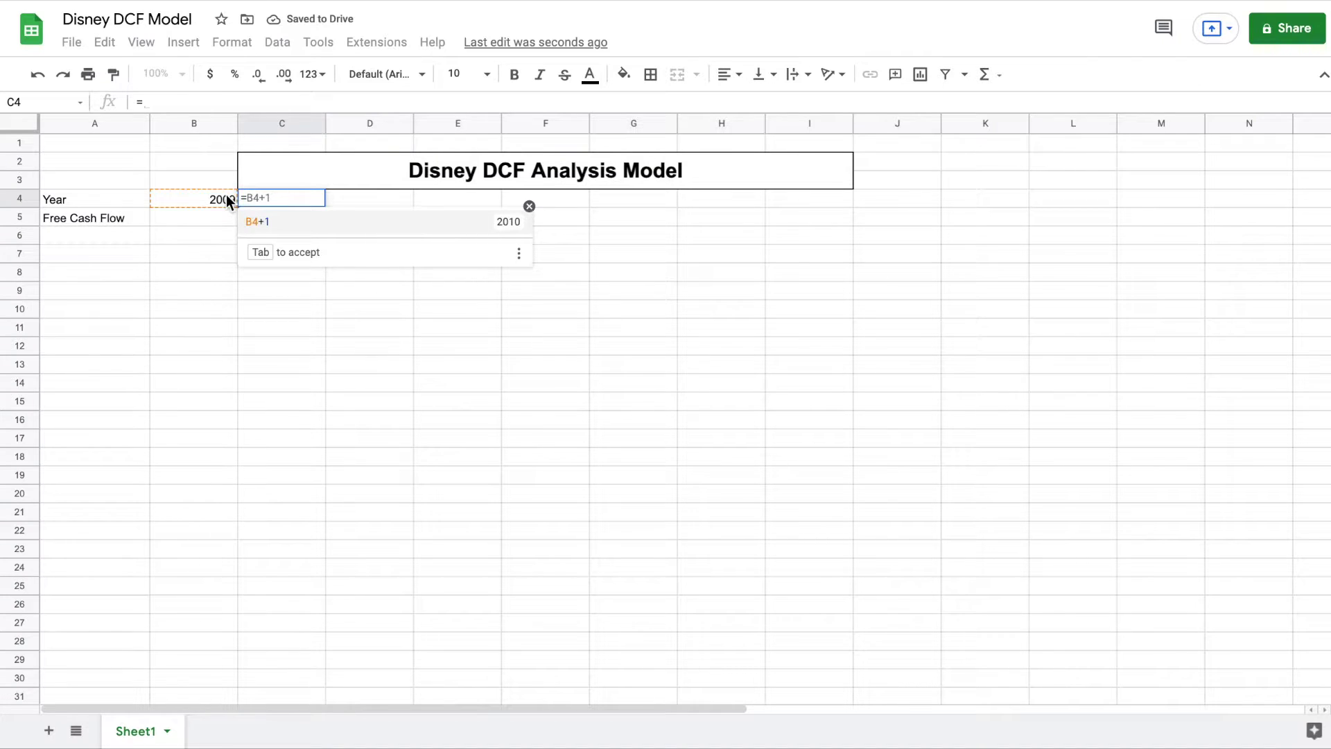
pyautogui.click(227, 198)
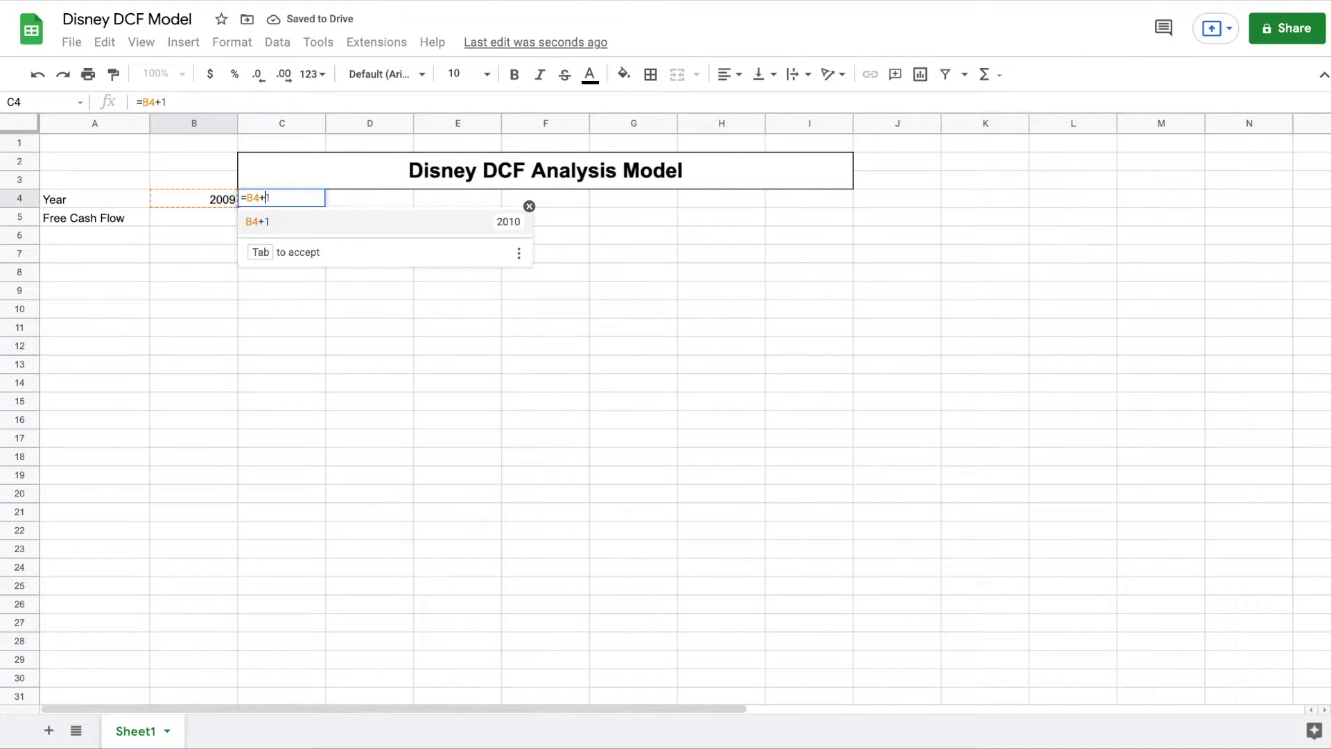
pyautogui.press('Tab')
pyautogui.press('Return')
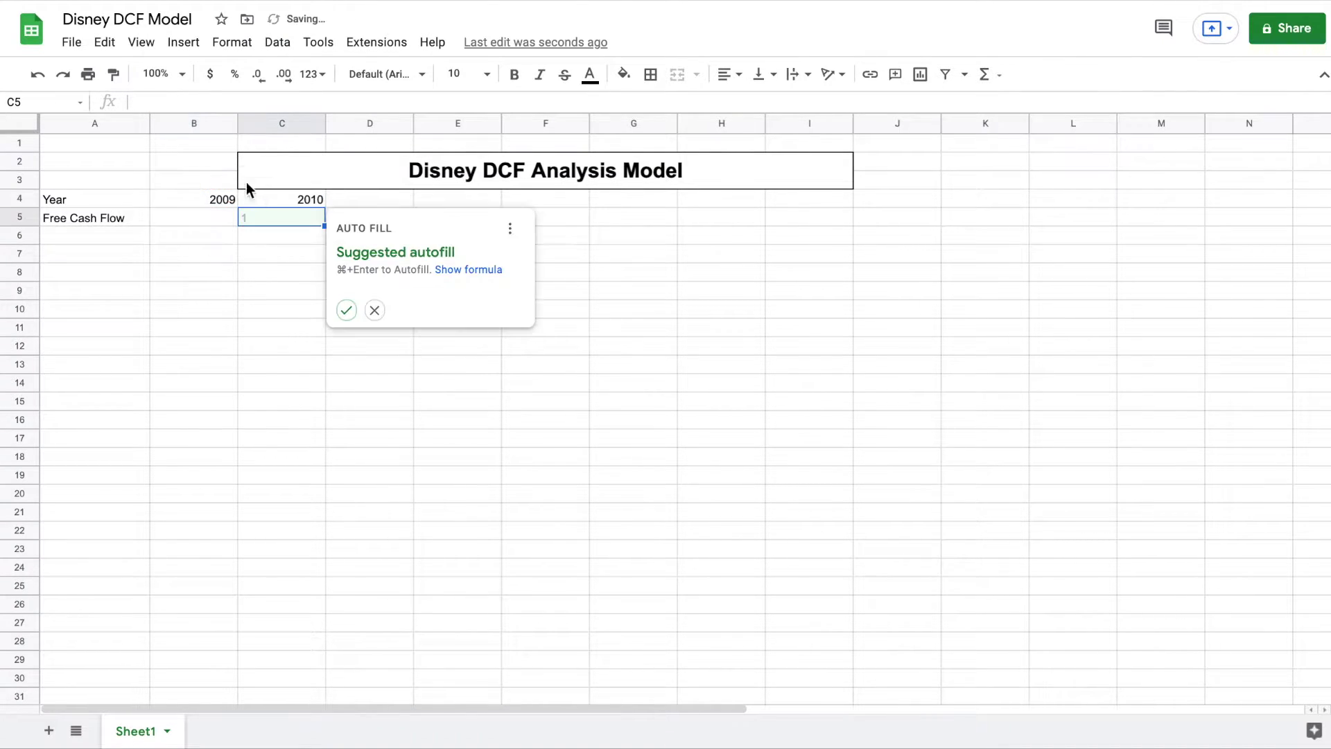
pyautogui.click(294, 199)
pyautogui.moveTo(325, 206); pyautogui.dragTo(957, 209)
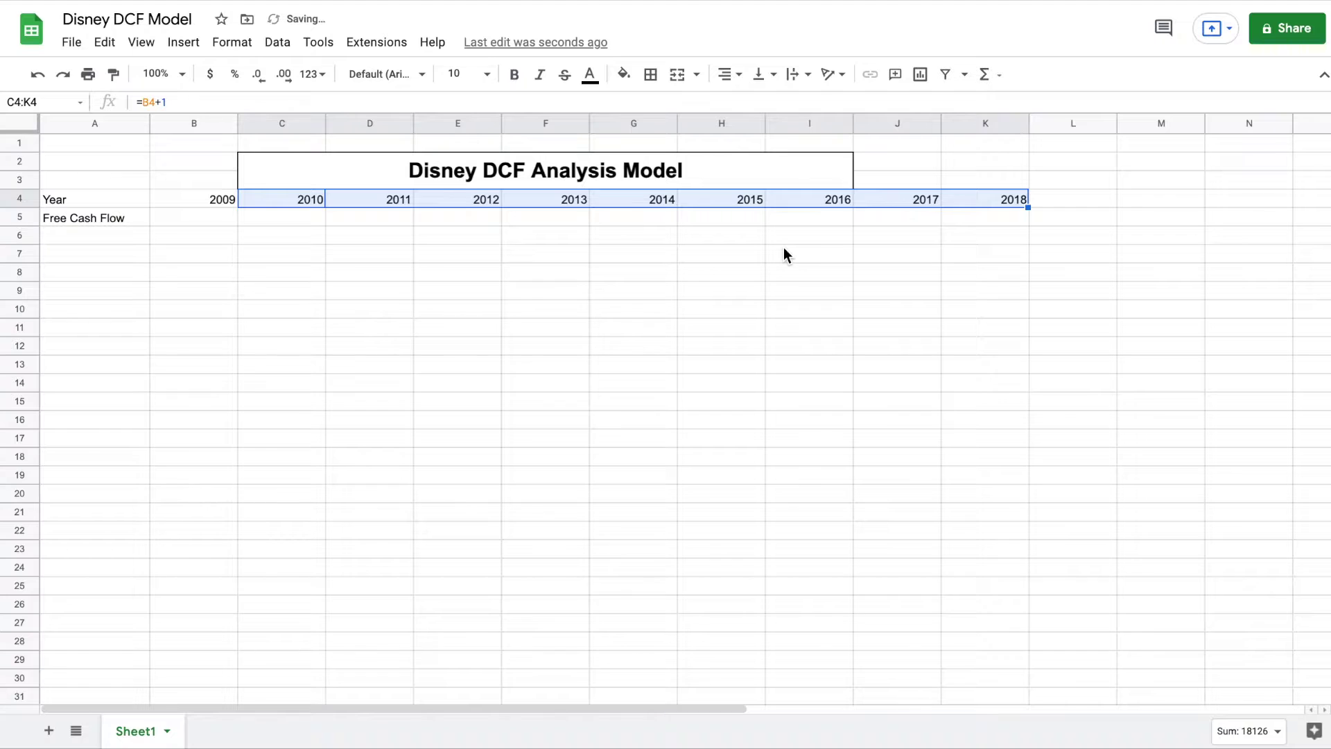
pyautogui.click(784, 247)
pyautogui.click(982, 216)
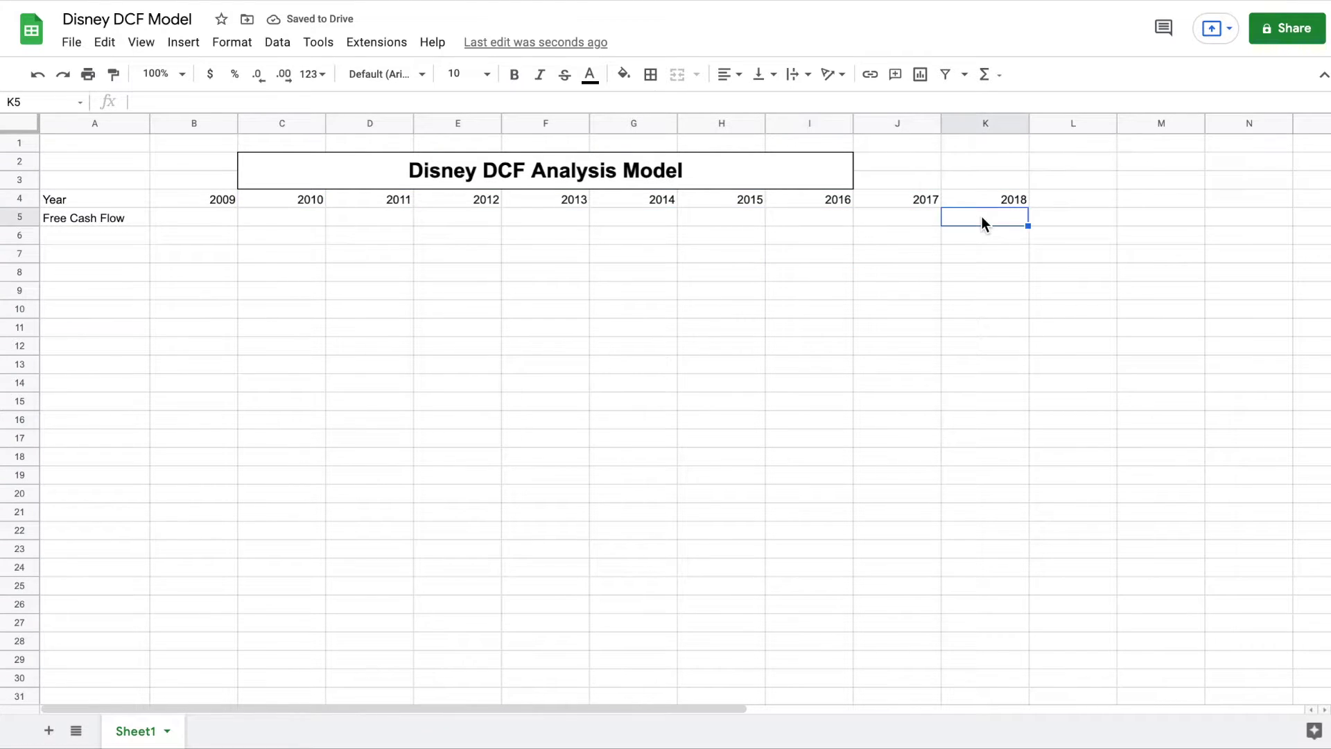
# Enter the 2018–2016 free cash flows 9830, 8720 and 8363 from MacroTrends into K5:I5
pyautogui.hotkey('ctrl', 'Right')
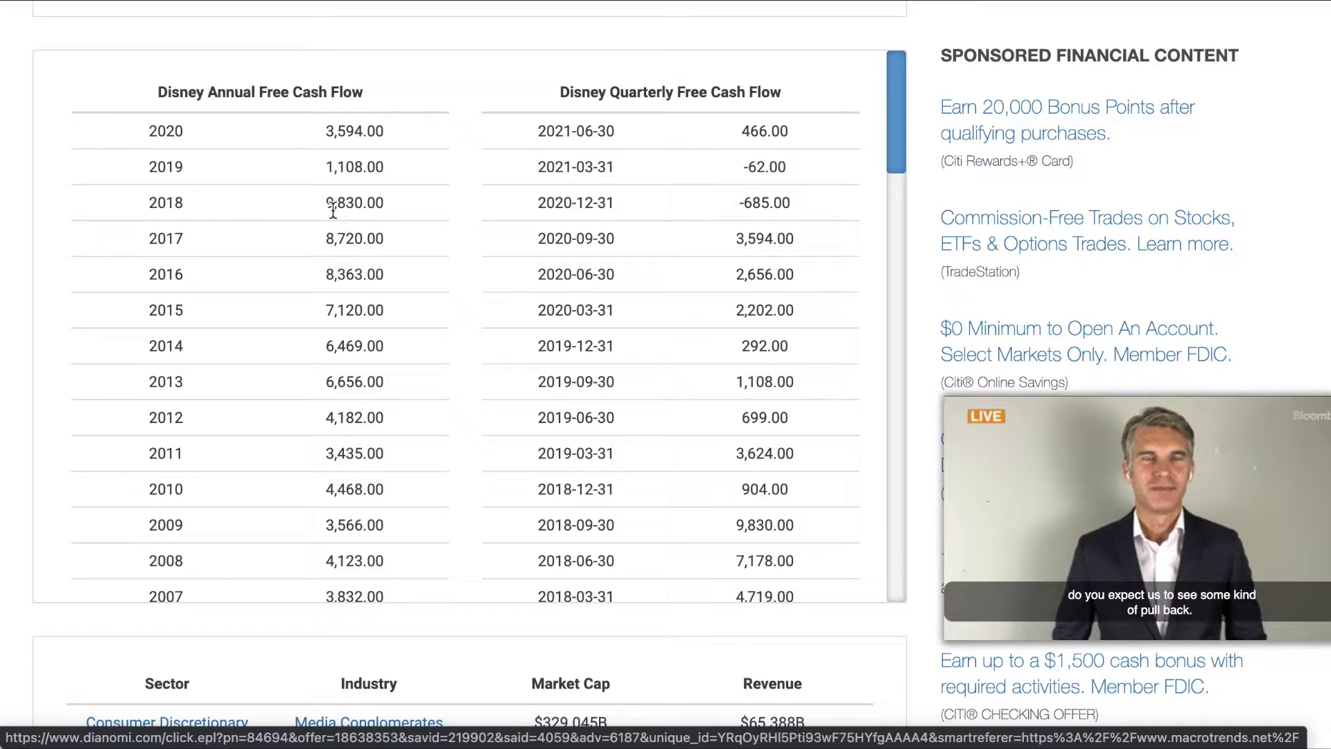
pyautogui.hotkey('ctrl', 'Left')
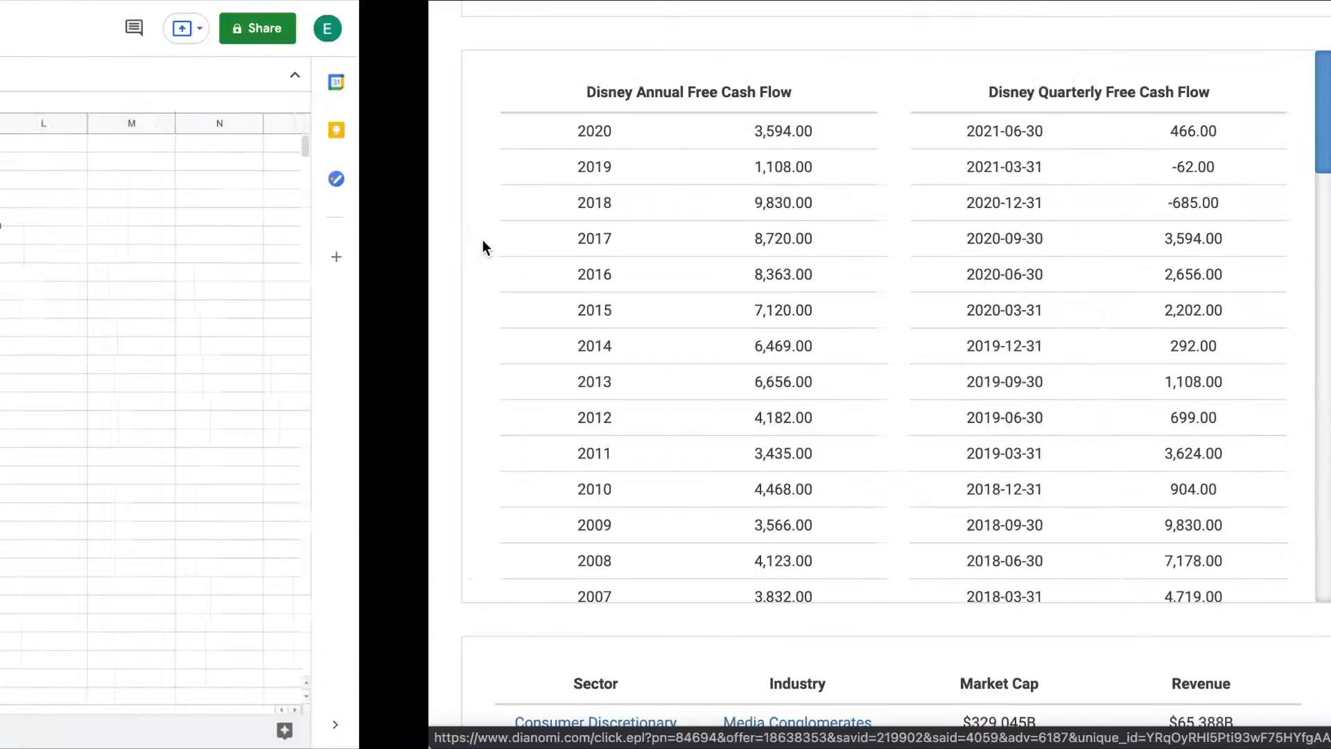
pyautogui.write('9830')
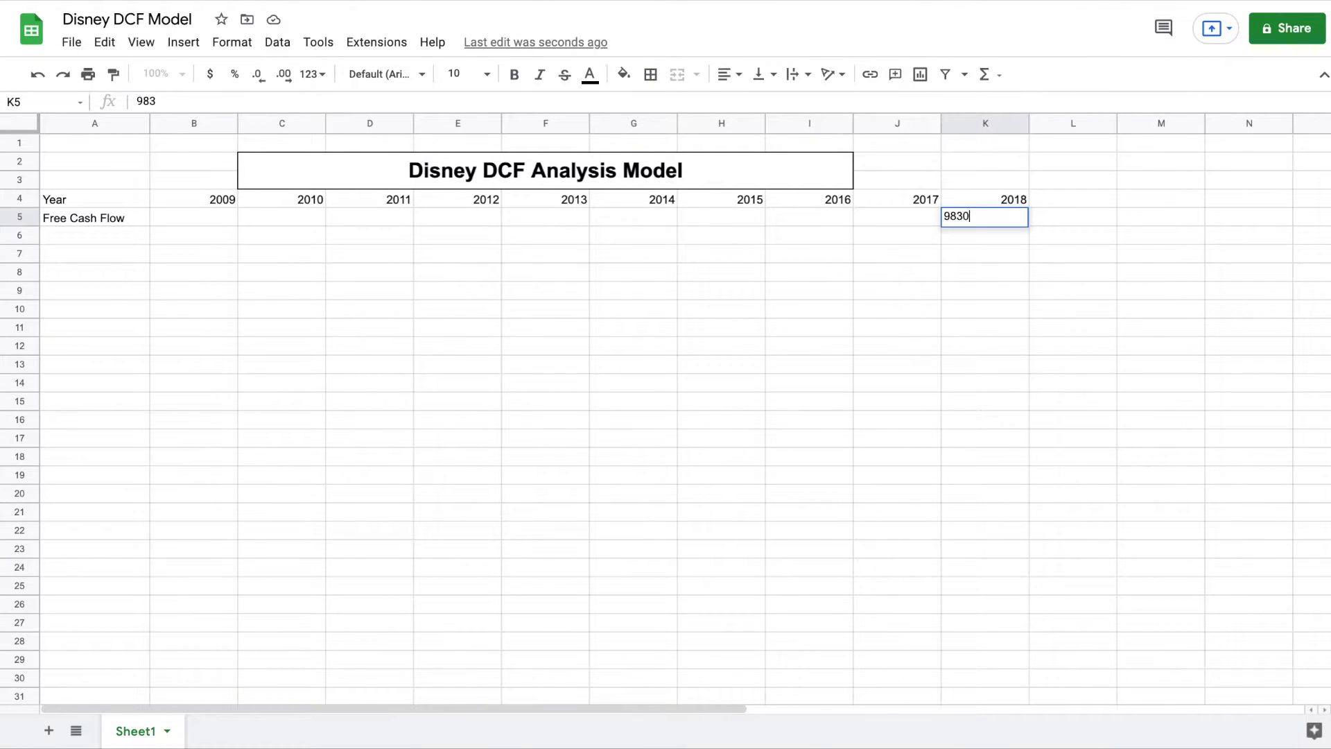
pyautogui.hotkey('ctrl', 'Right')
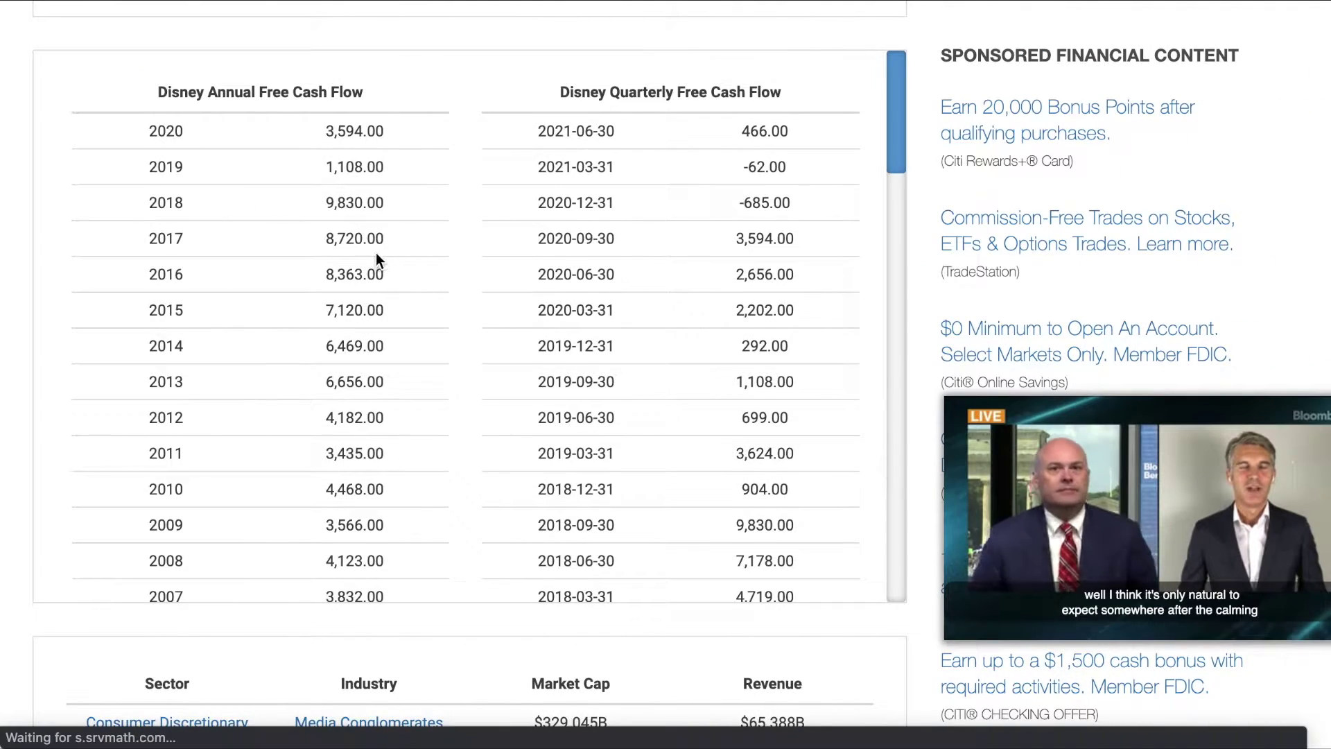
pyautogui.hotkey('ctrl', 'Left')
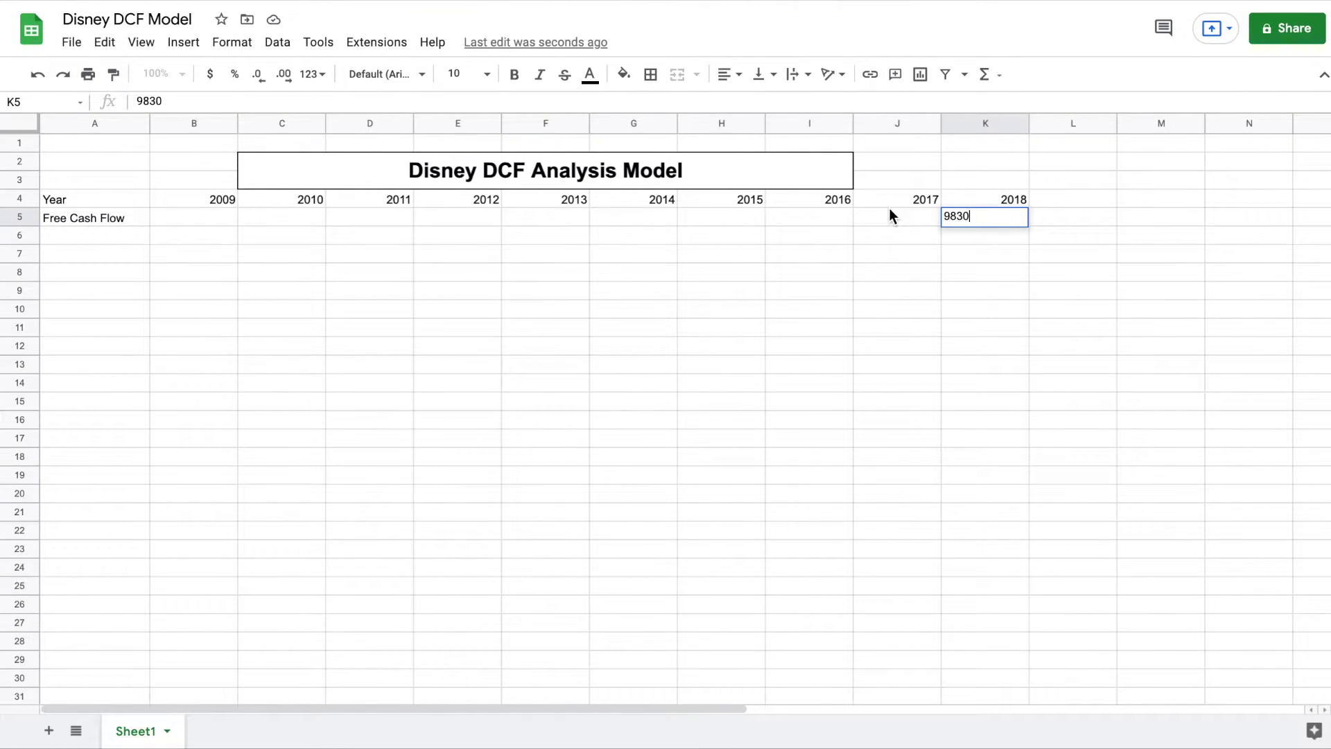
pyautogui.click(889, 207)
pyautogui.click(893, 217)
pyautogui.write('8720')
pyautogui.hotkey('ctrl', 'Right')
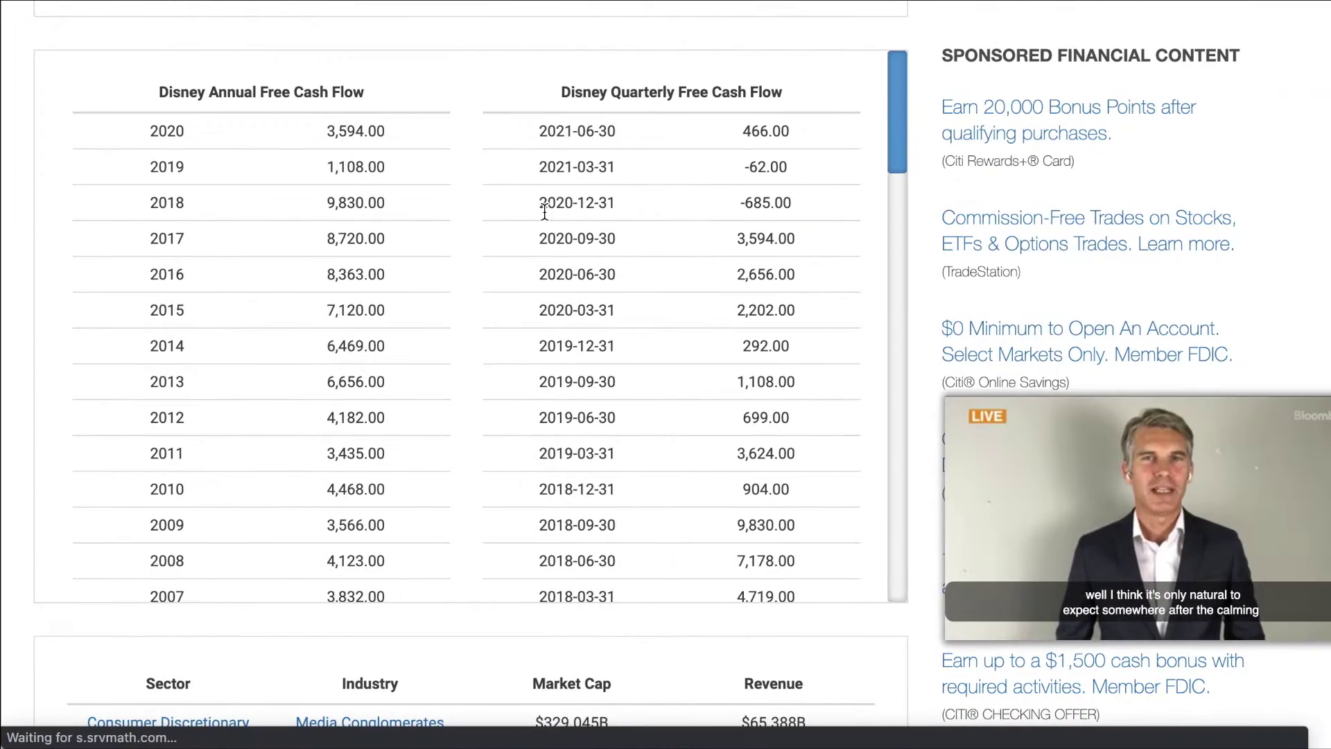
pyautogui.hotkey('ctrl', 'Left')
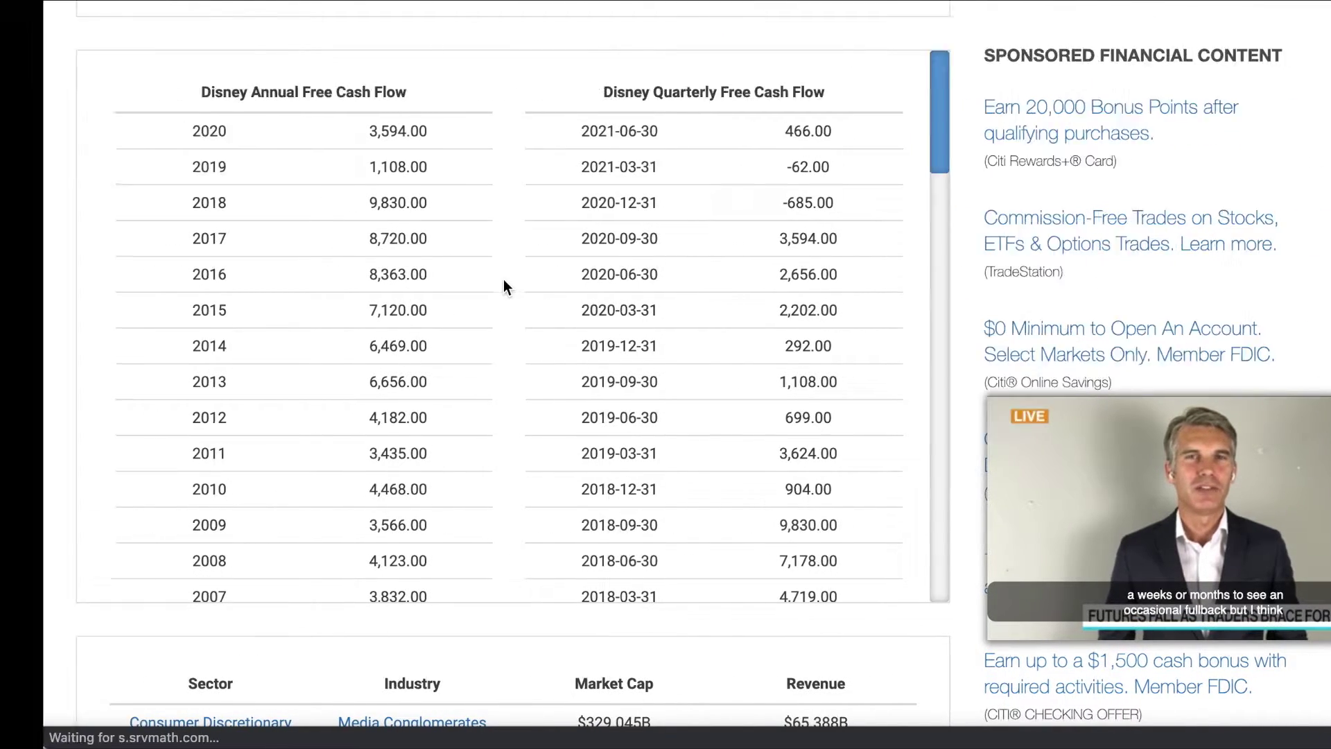
pyautogui.click(790, 218)
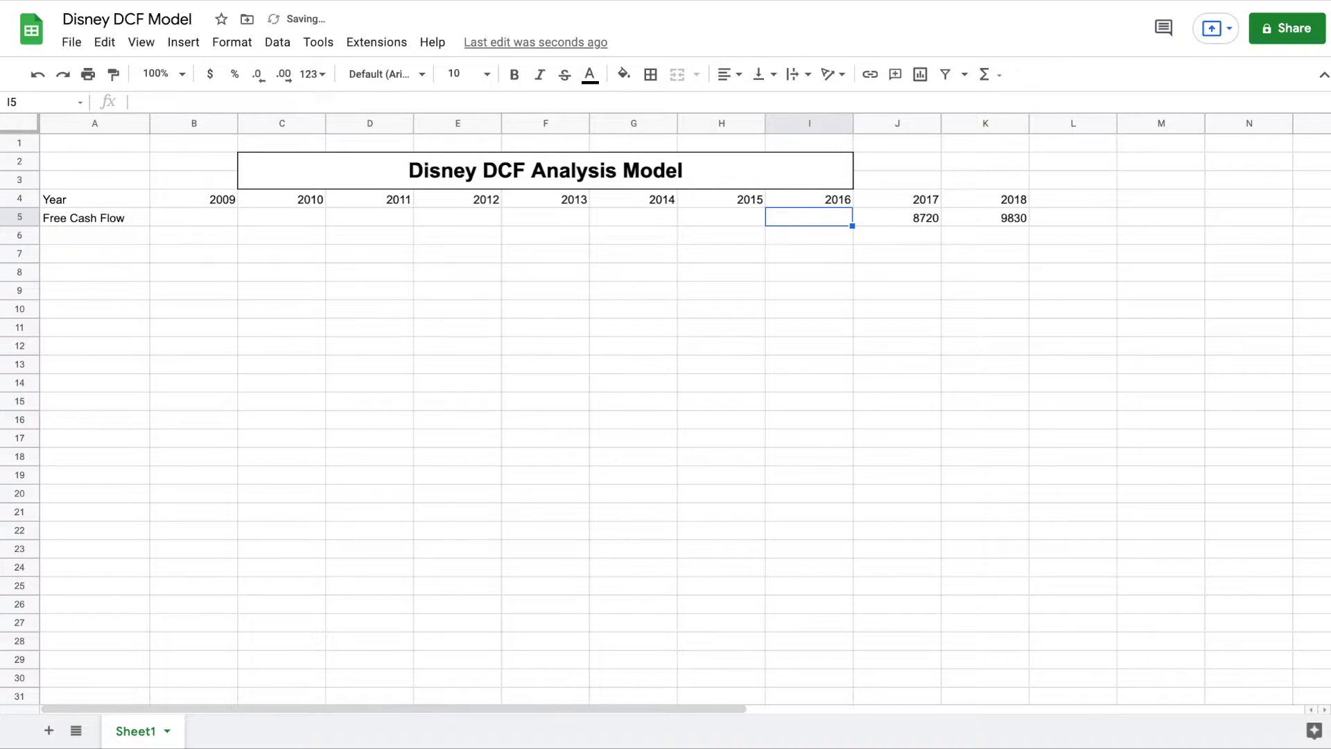
pyautogui.write('8363')
pyautogui.hotkey('ctrl', 'Right')
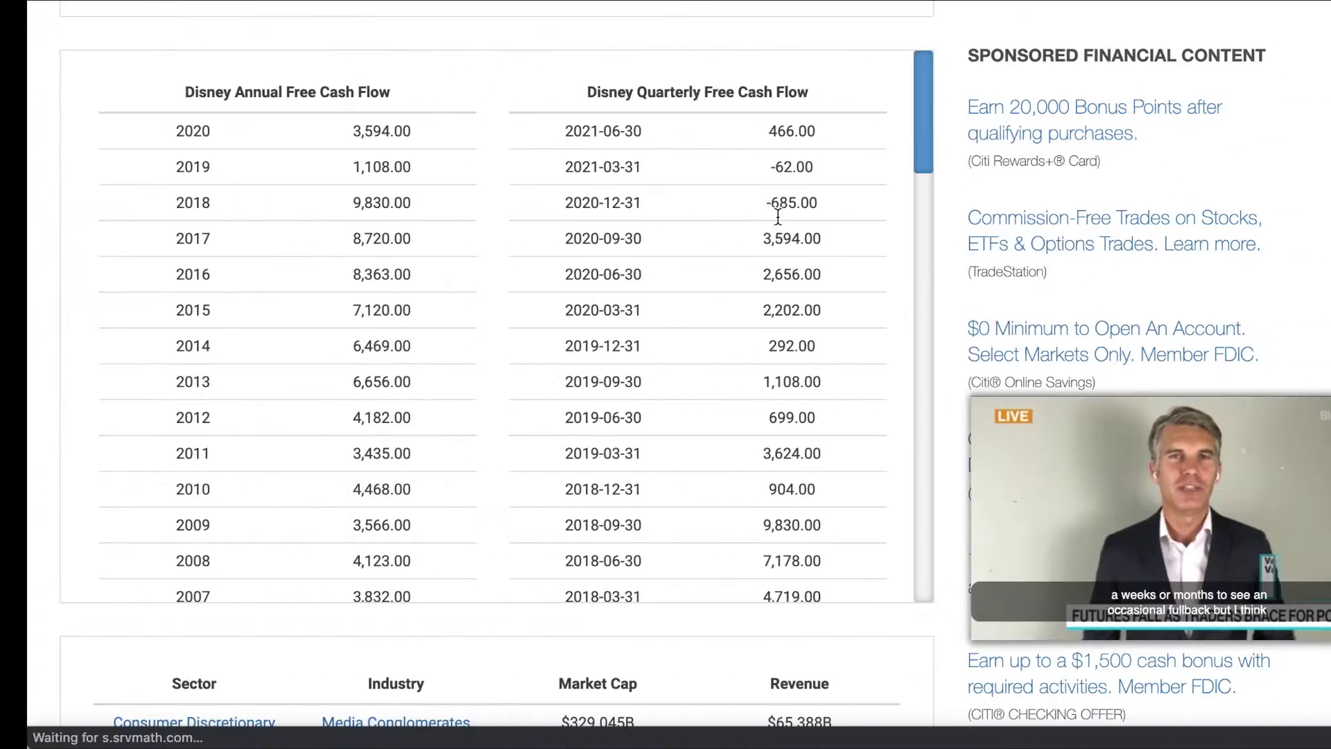
pyautogui.hotkey('ctrl', 'Left')
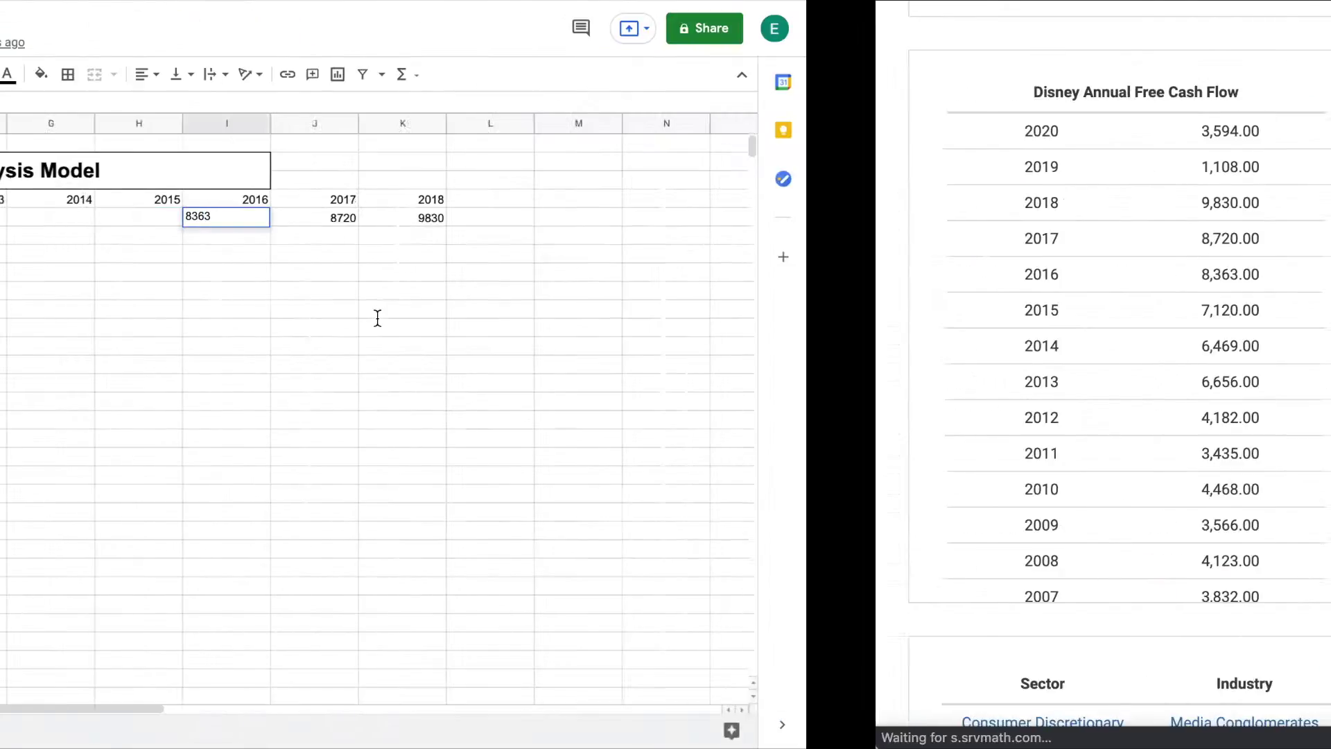
# Enter the 2015–2013 free cash flows 7120, 6469 and 6656 into H5:F5
pyautogui.click(730, 217)
pyautogui.write('7120')
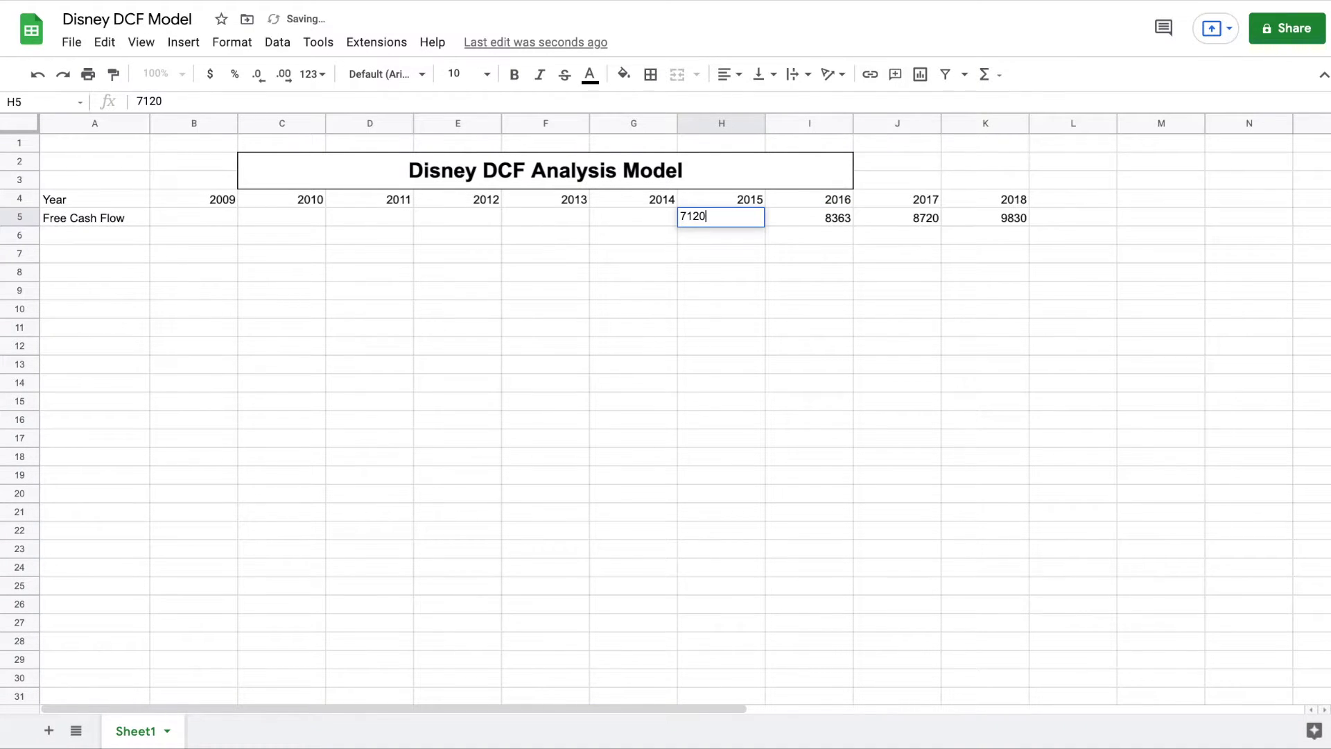
pyautogui.hotkey('ctrl', 'Right')
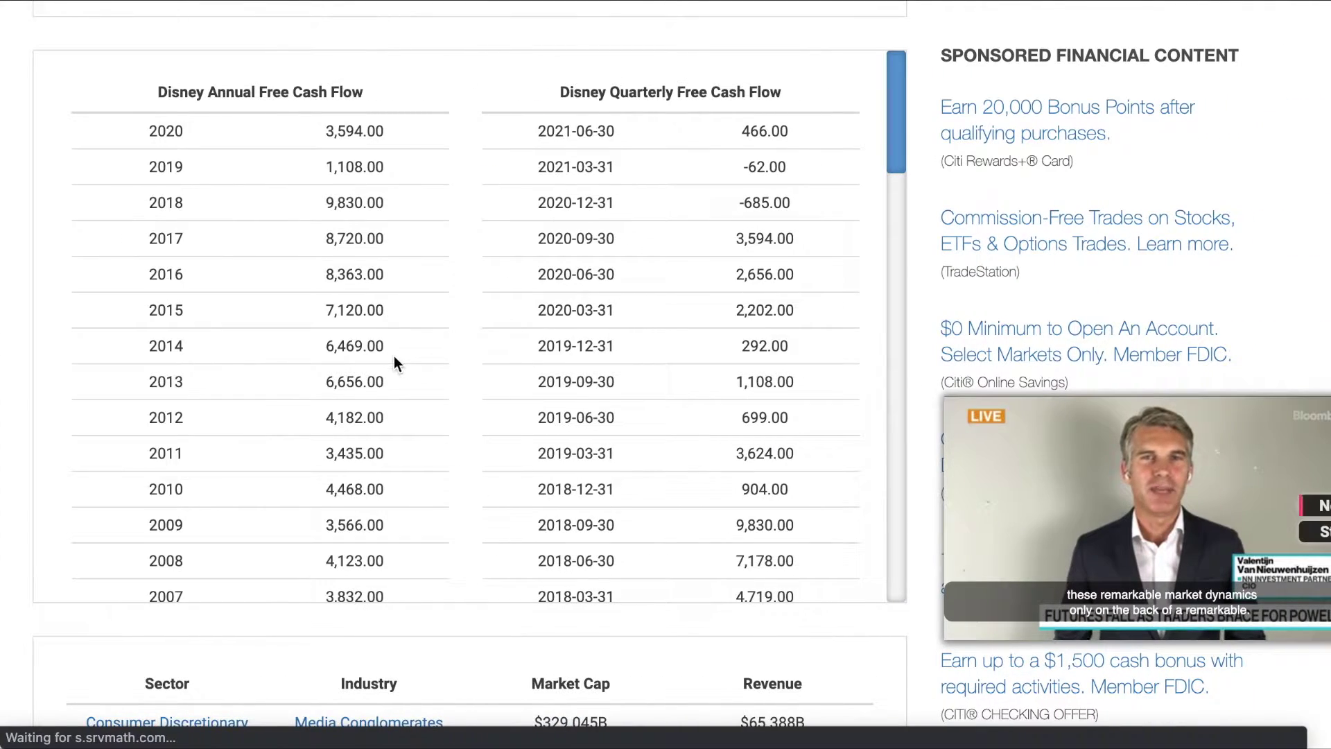
pyautogui.hotkey('ctrl', 'Left')
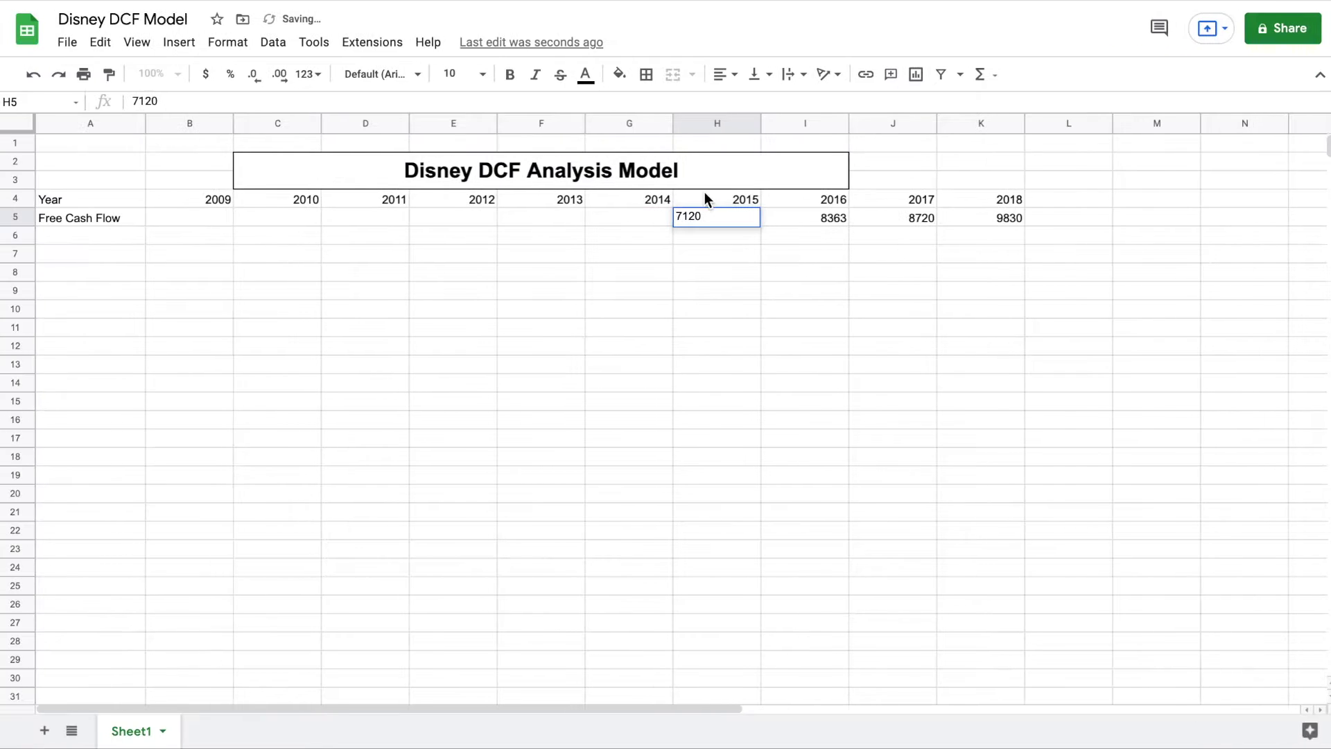
pyautogui.click(633, 219)
pyautogui.write('6469')
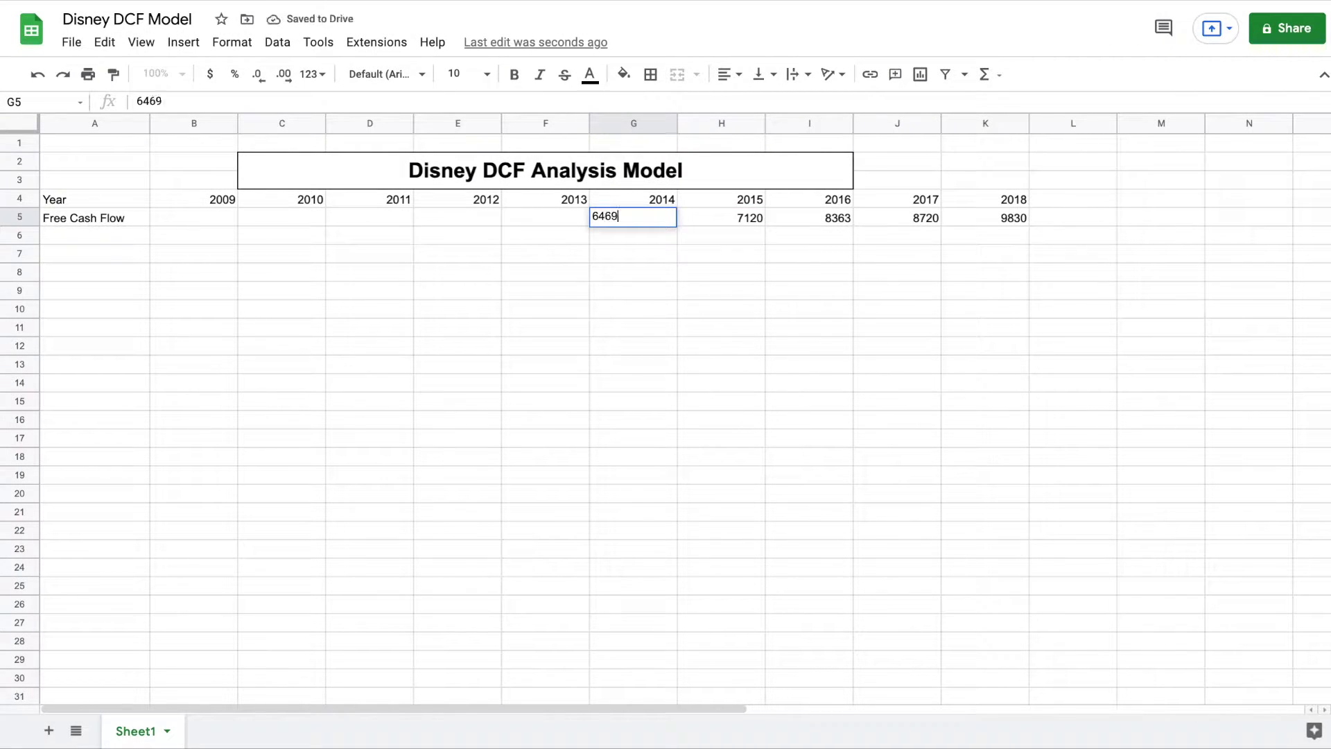
pyautogui.hotkey('ctrl', 'Right')
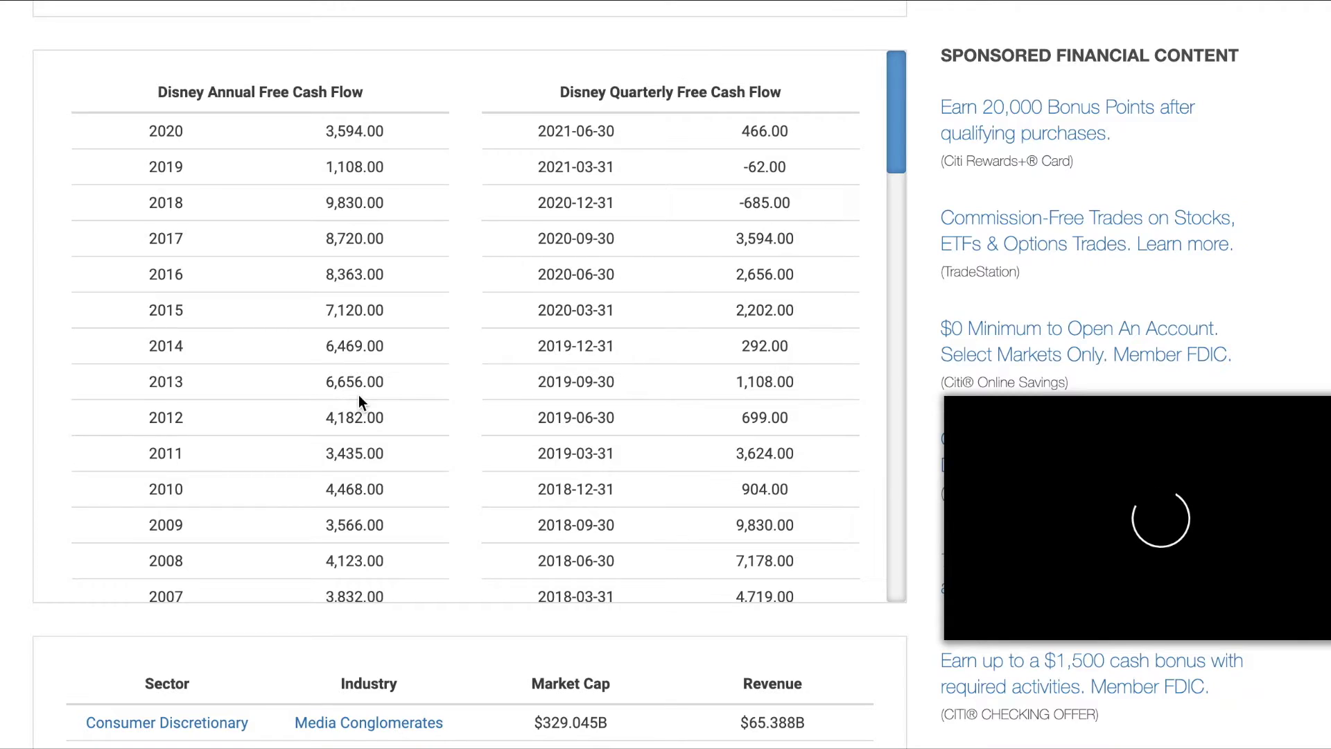
pyautogui.hotkey('ctrl', 'Left')
pyautogui.click(572, 219)
pyautogui.write('6656')
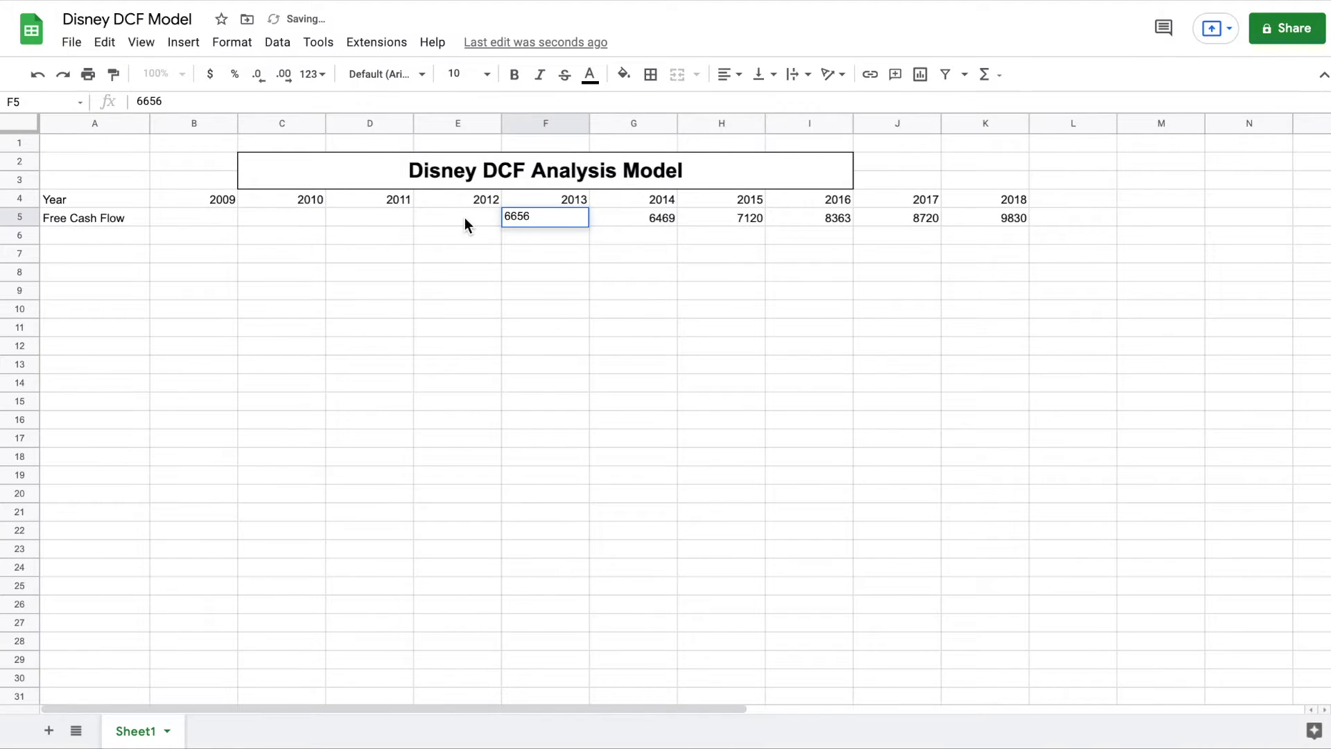
# Enter the 2012–2009 free cash flows 4,182, 3435, 4468 and 3566 into E5:B5
pyautogui.click(430, 218)
pyautogui.write('4,182')
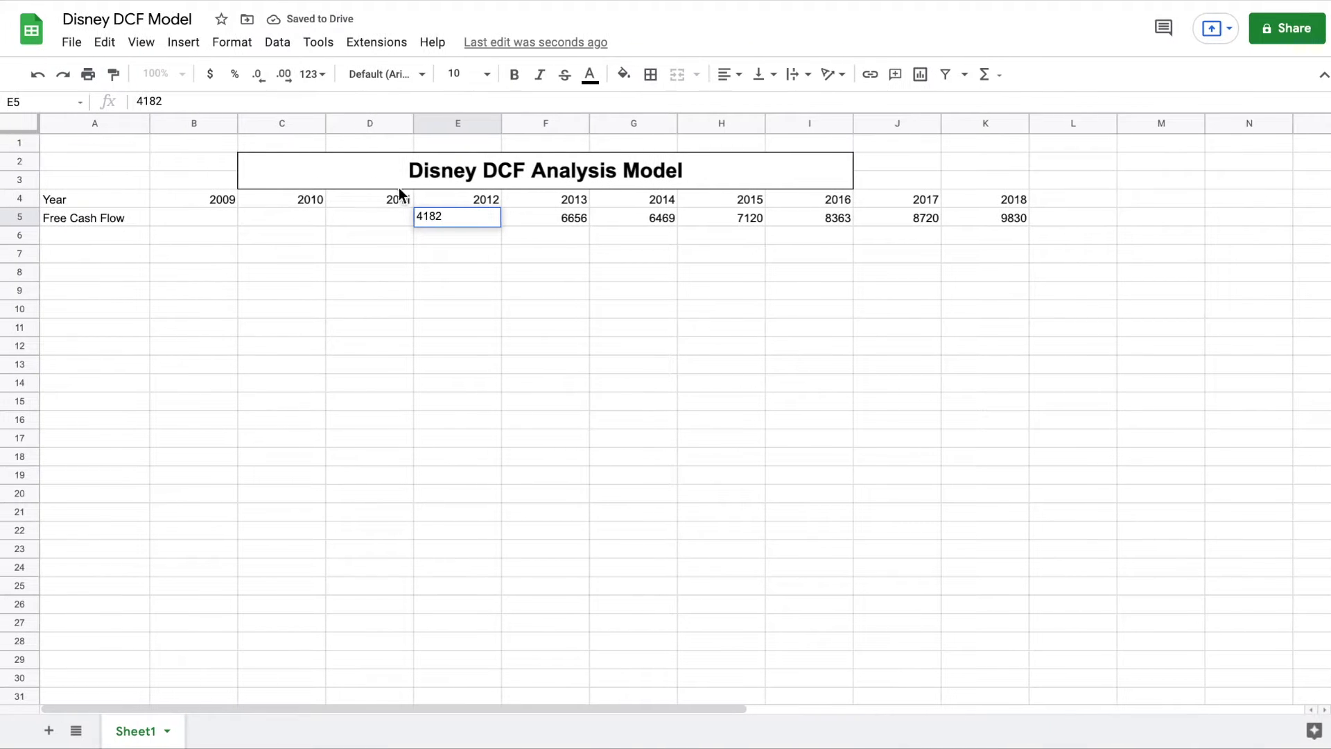
pyautogui.click(184, 212)
pyautogui.write('3435')
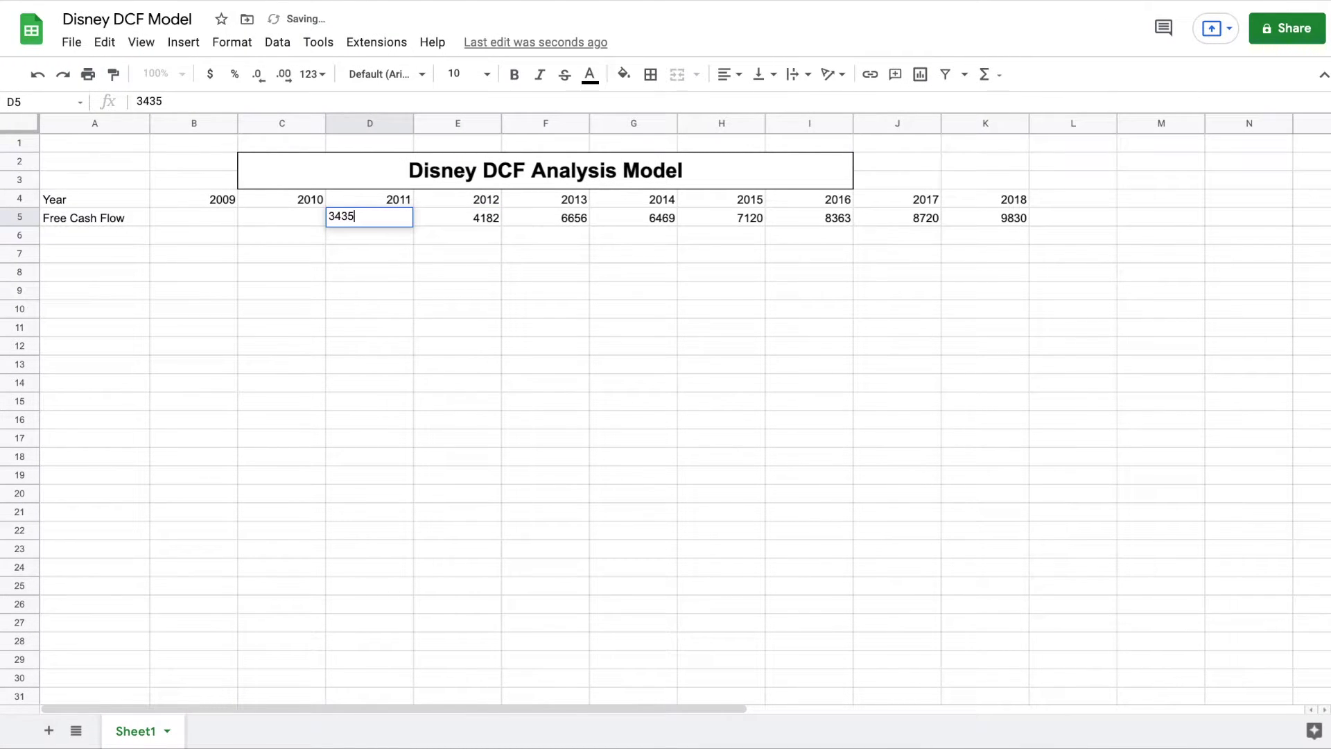
pyautogui.press('Return')
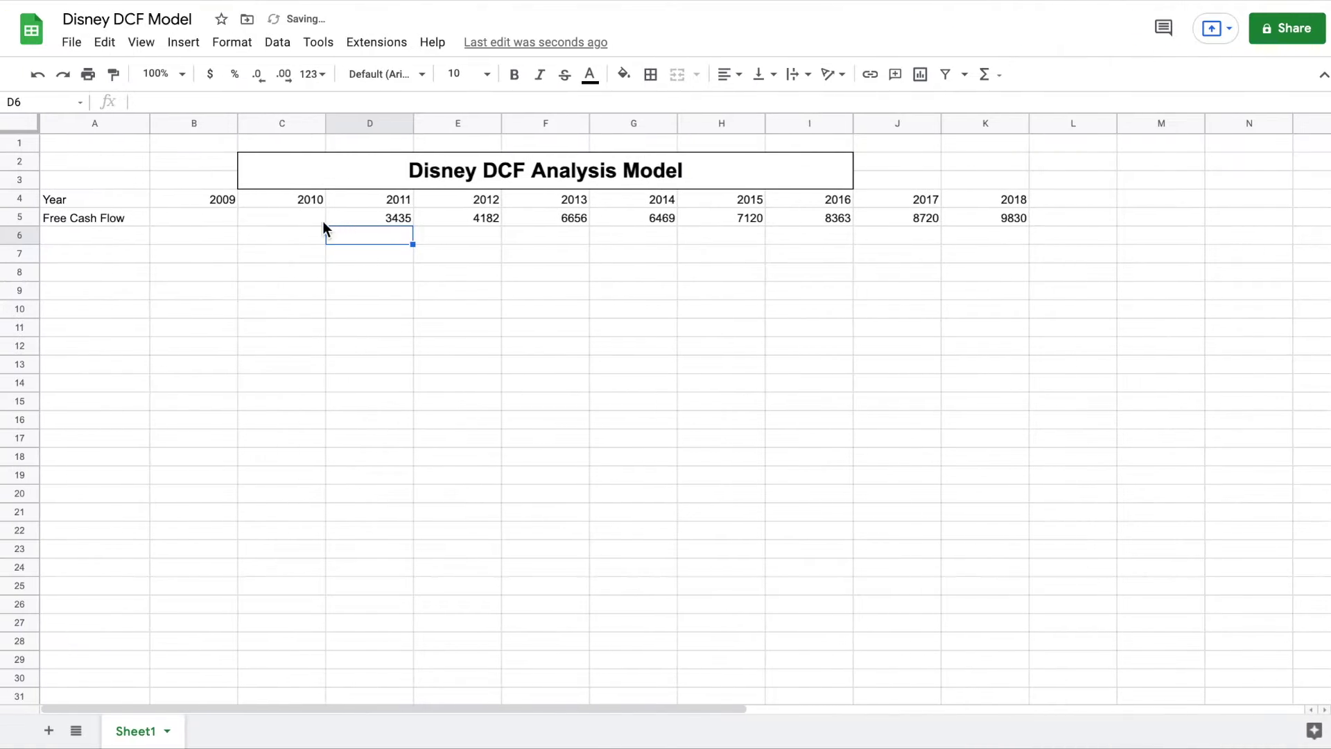
pyautogui.click(307, 217)
pyautogui.write('4468')
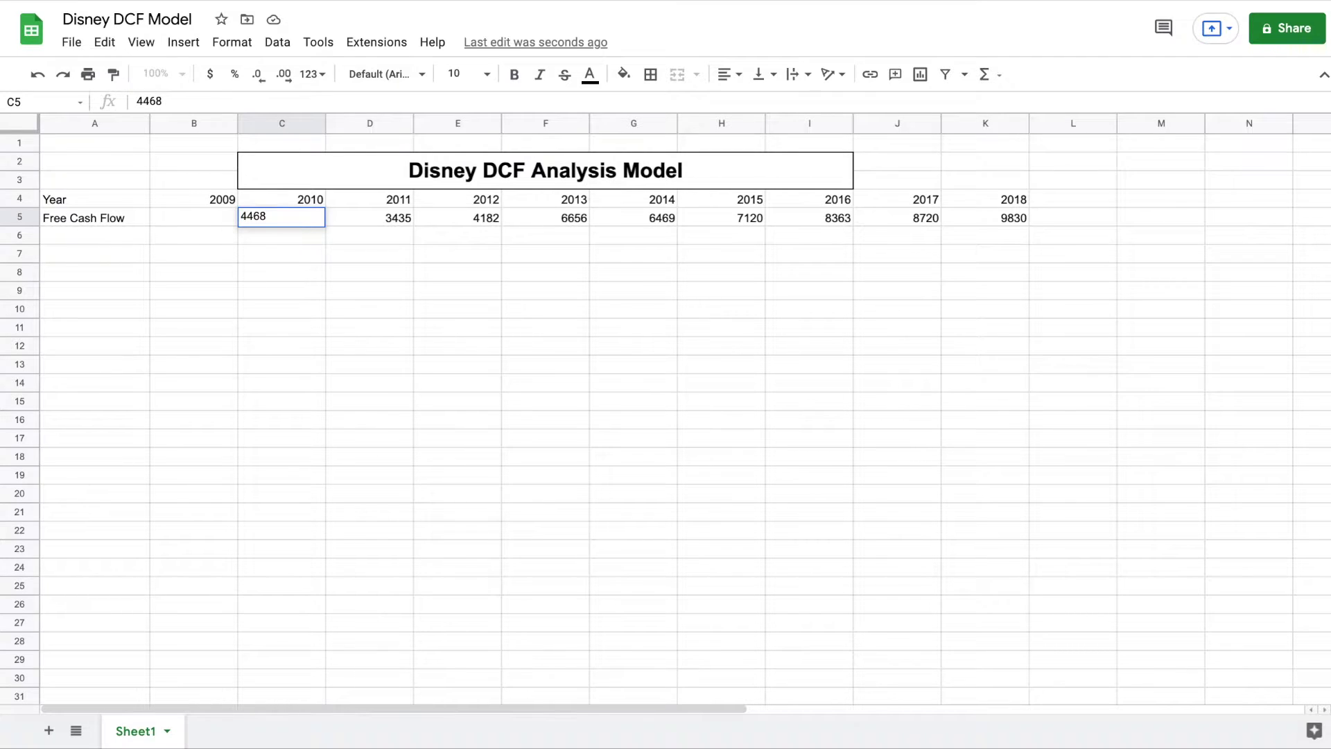
pyautogui.press('Return')
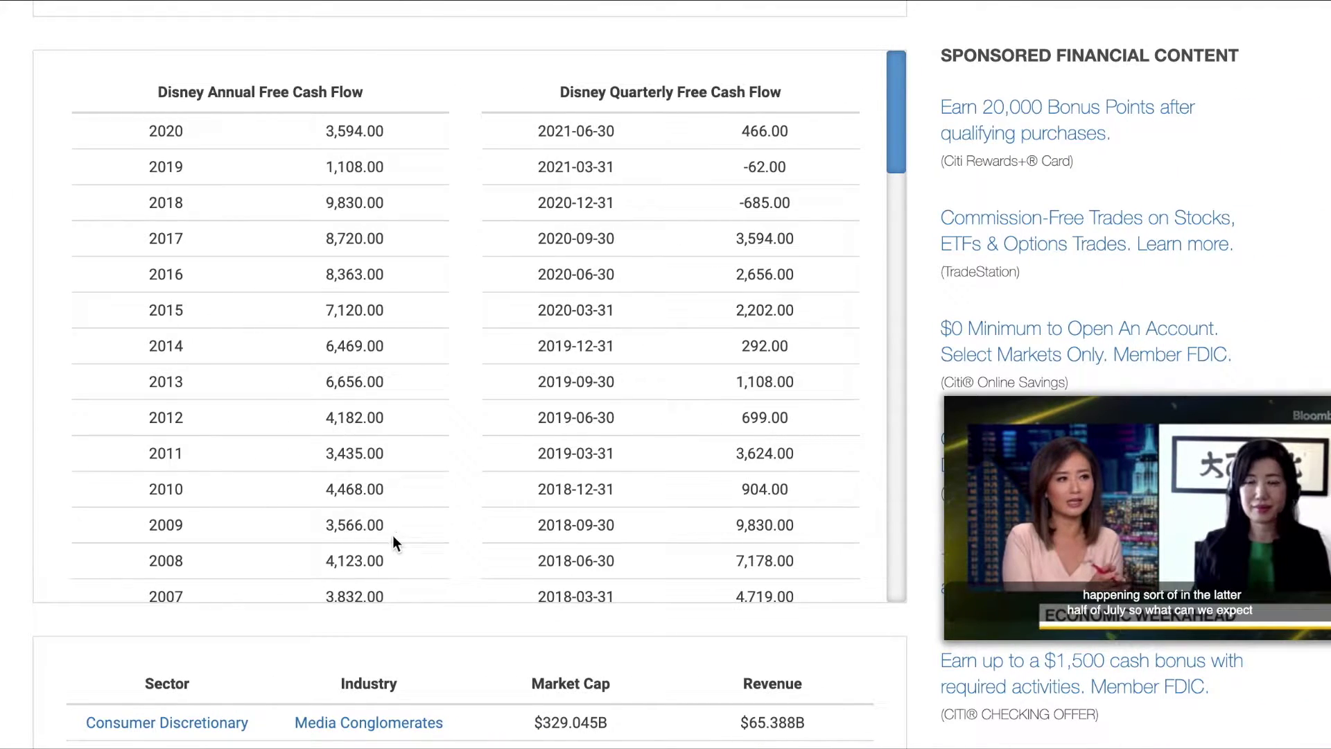
pyautogui.hotkey('ctrl', 'Left')
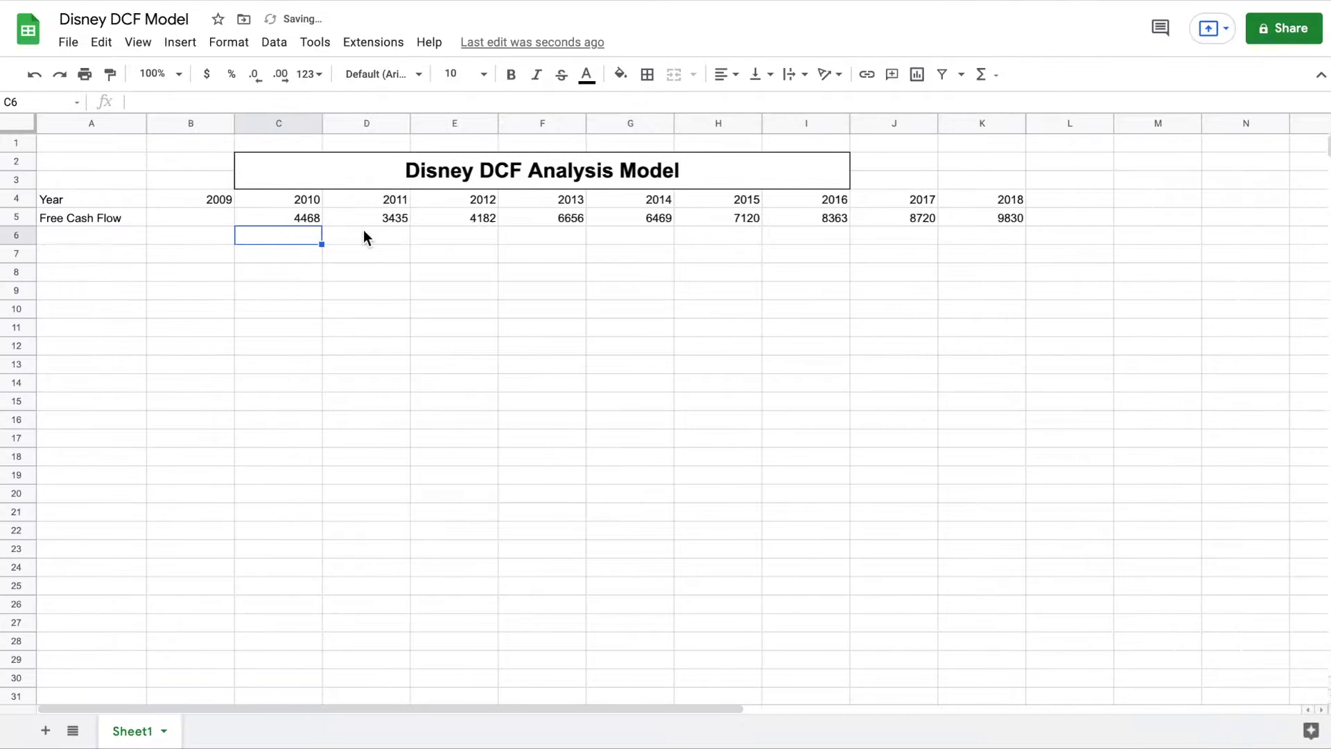
pyautogui.click(219, 223)
pyautogui.write('3566')
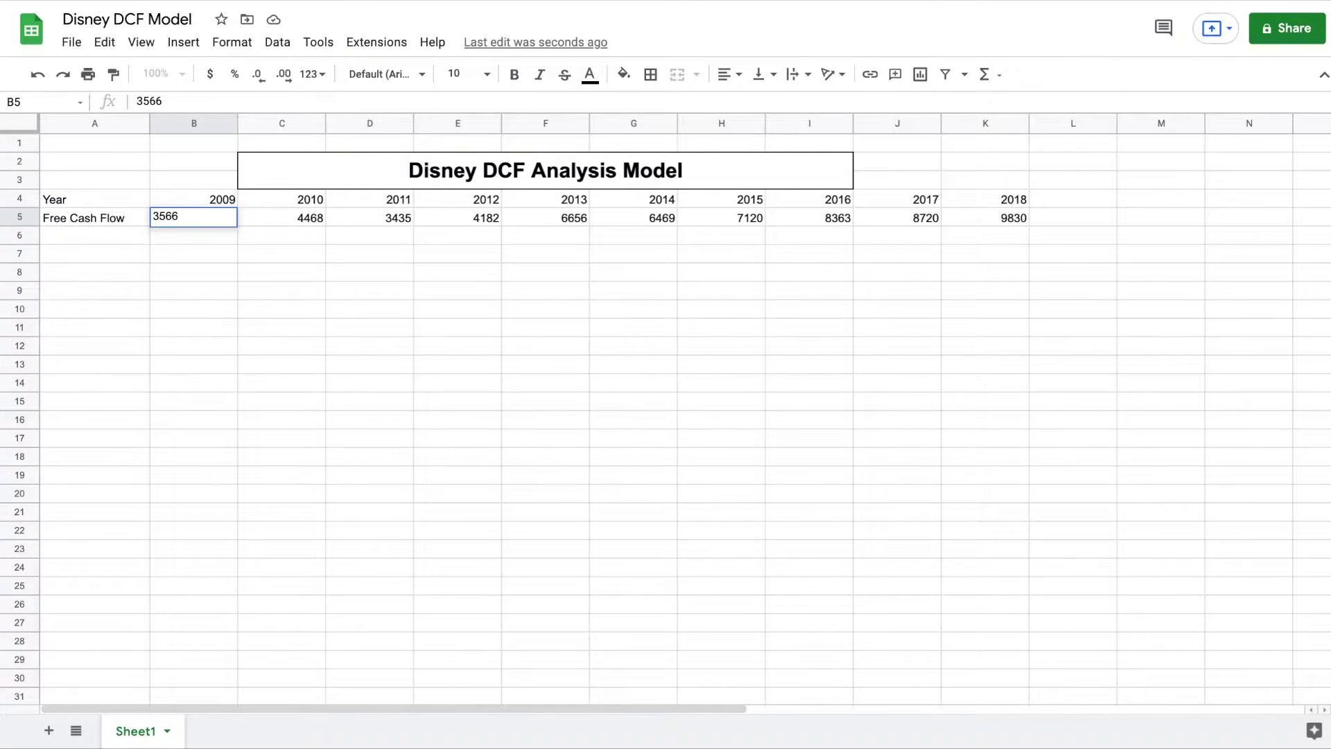
pyautogui.press('Return')
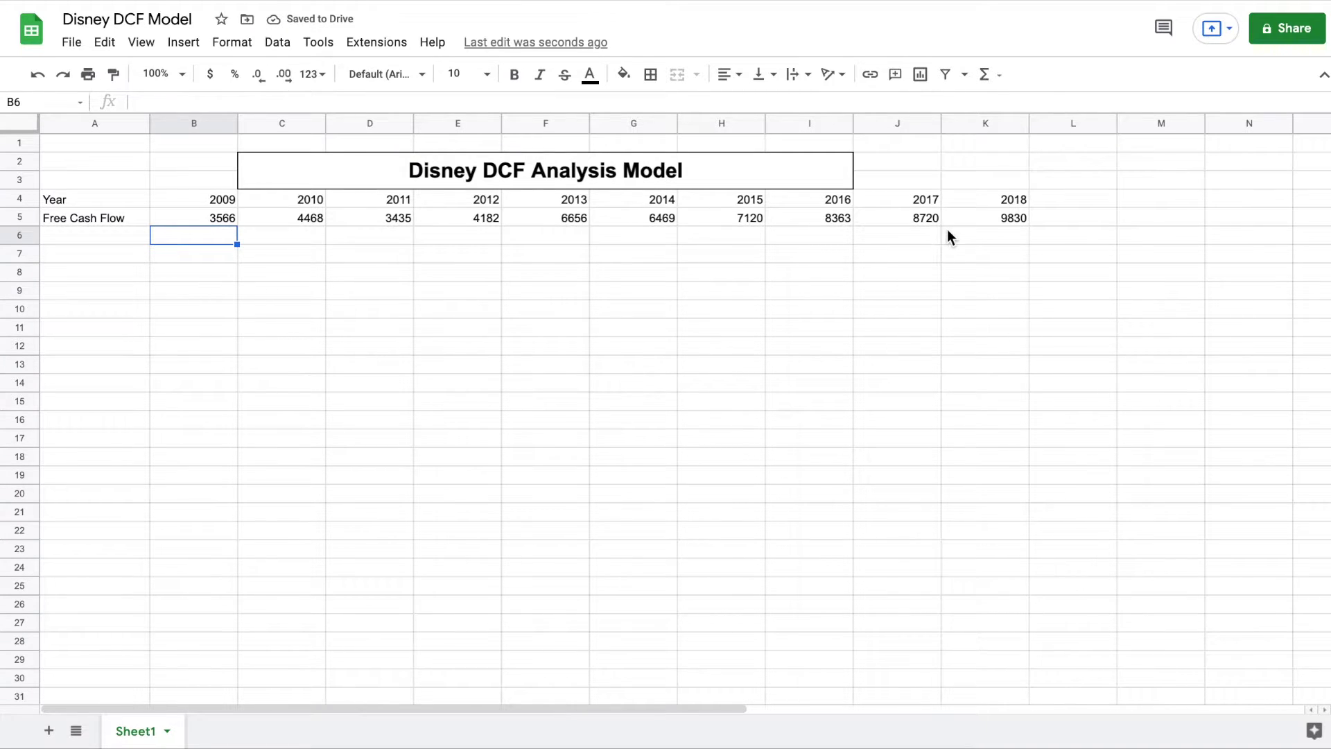
# Outline the table A4:K5 and the label cells A4:A5 with outer borders
pyautogui.moveTo(113, 199); pyautogui.dragTo(194, 199)
pyautogui.moveTo(1001, 211); pyautogui.dragTo(1004, 218)
pyautogui.click(650, 74)
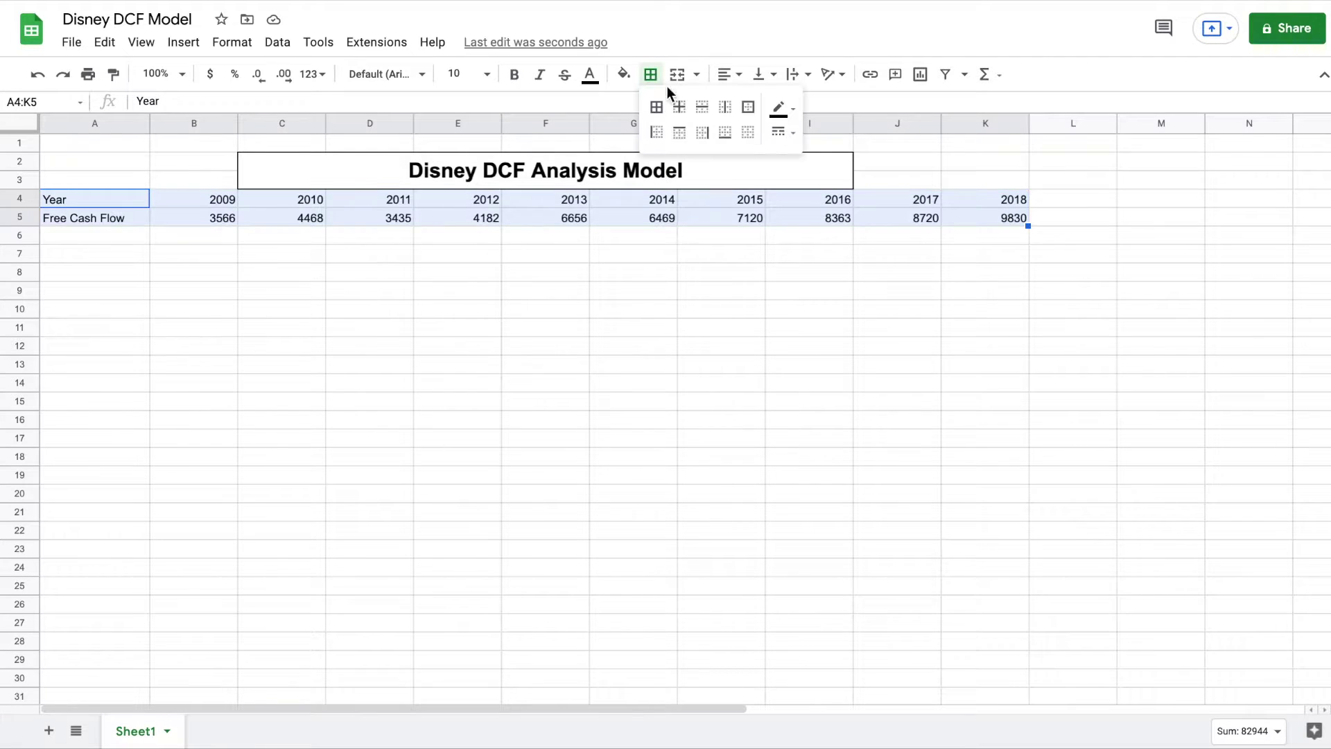
pyautogui.click(748, 107)
pyautogui.moveTo(95, 201); pyautogui.dragTo(97, 215)
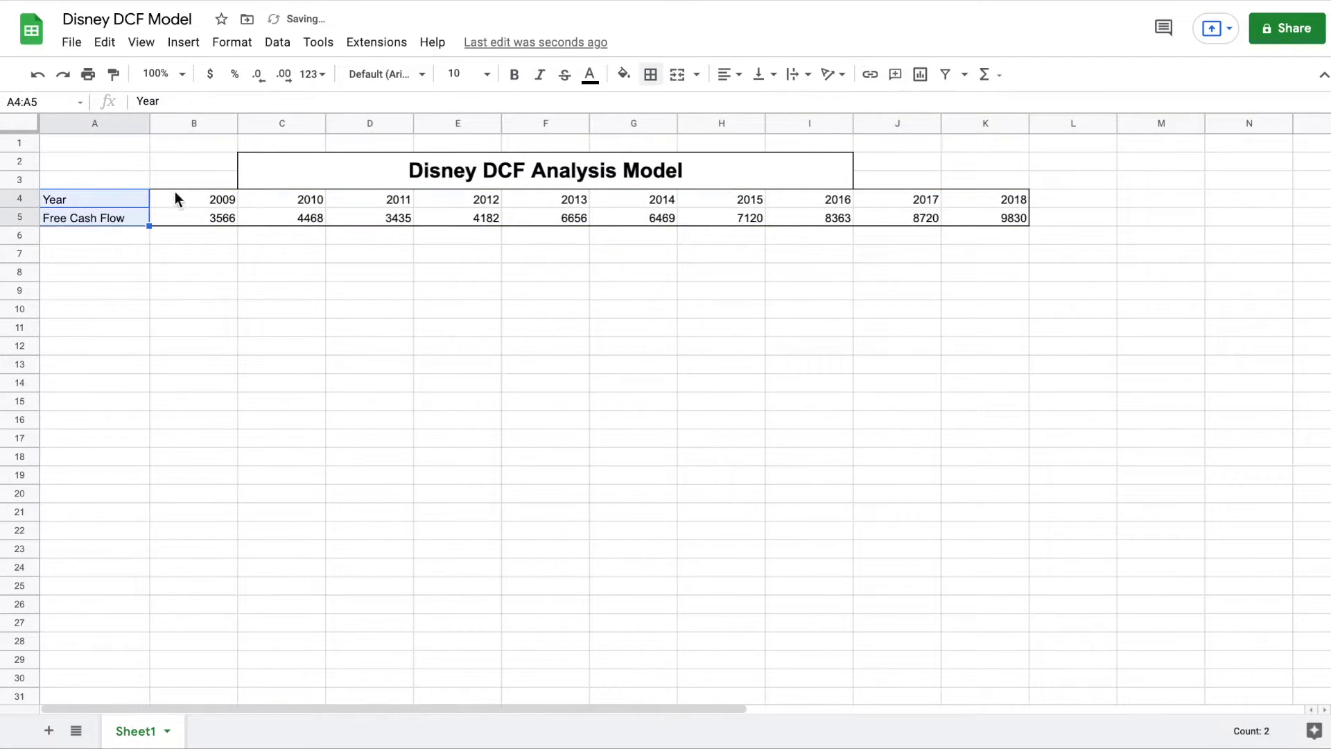
pyautogui.click(651, 74)
pyautogui.click(748, 106)
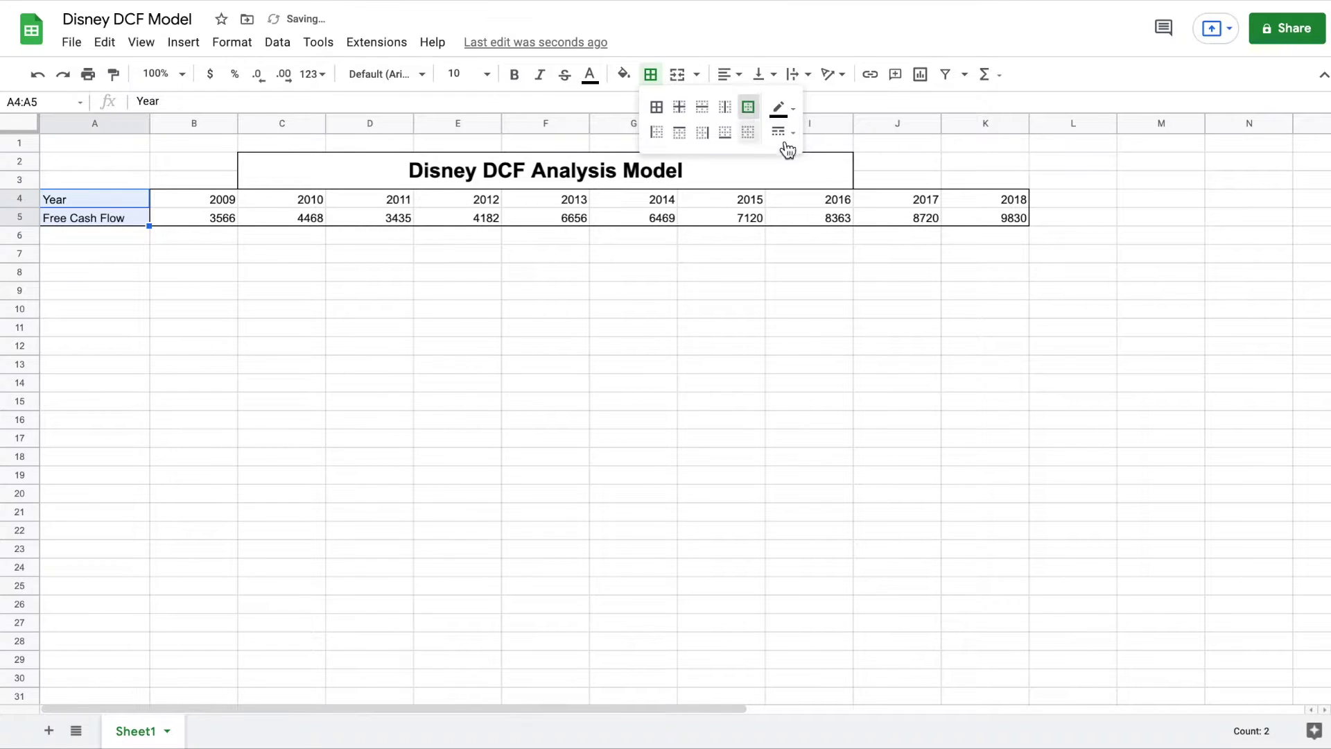
pyautogui.click(1077, 219)
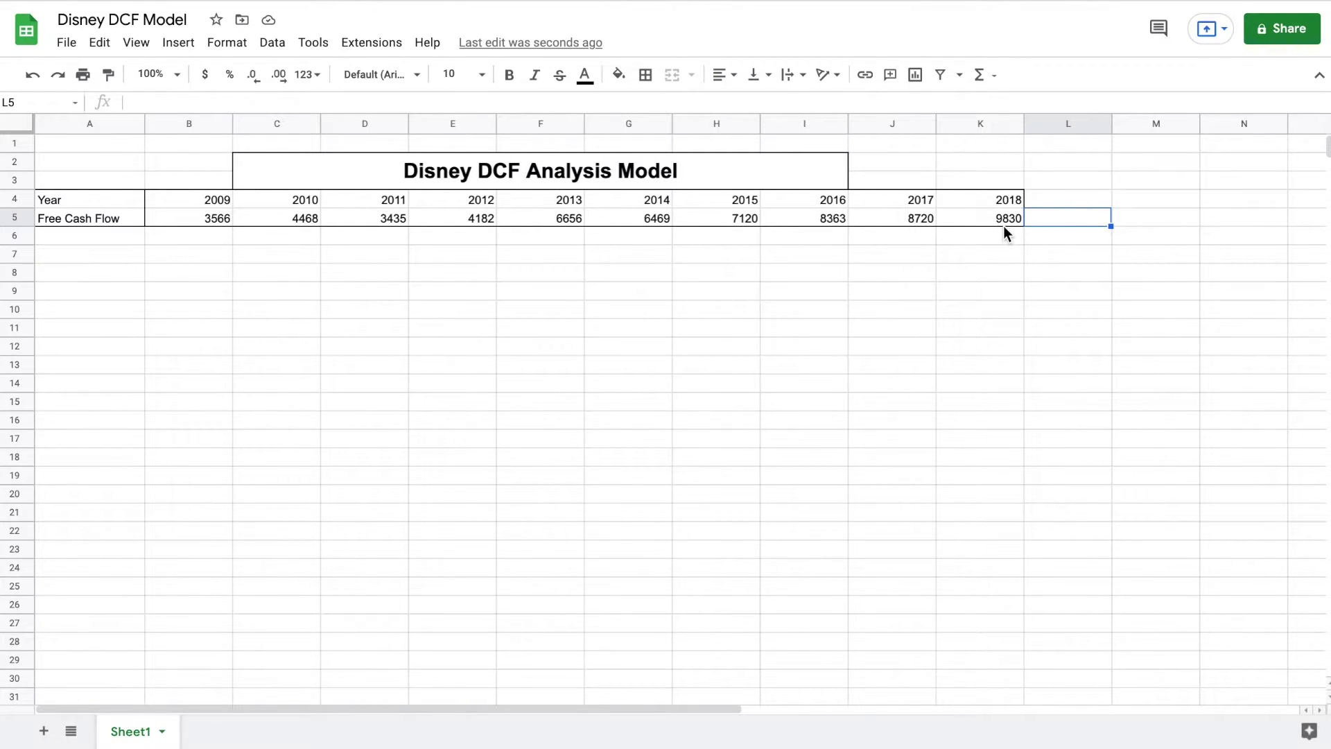
# Insert a blank row below row 3, between the title and the table
pyautogui.rightClick(16, 180)
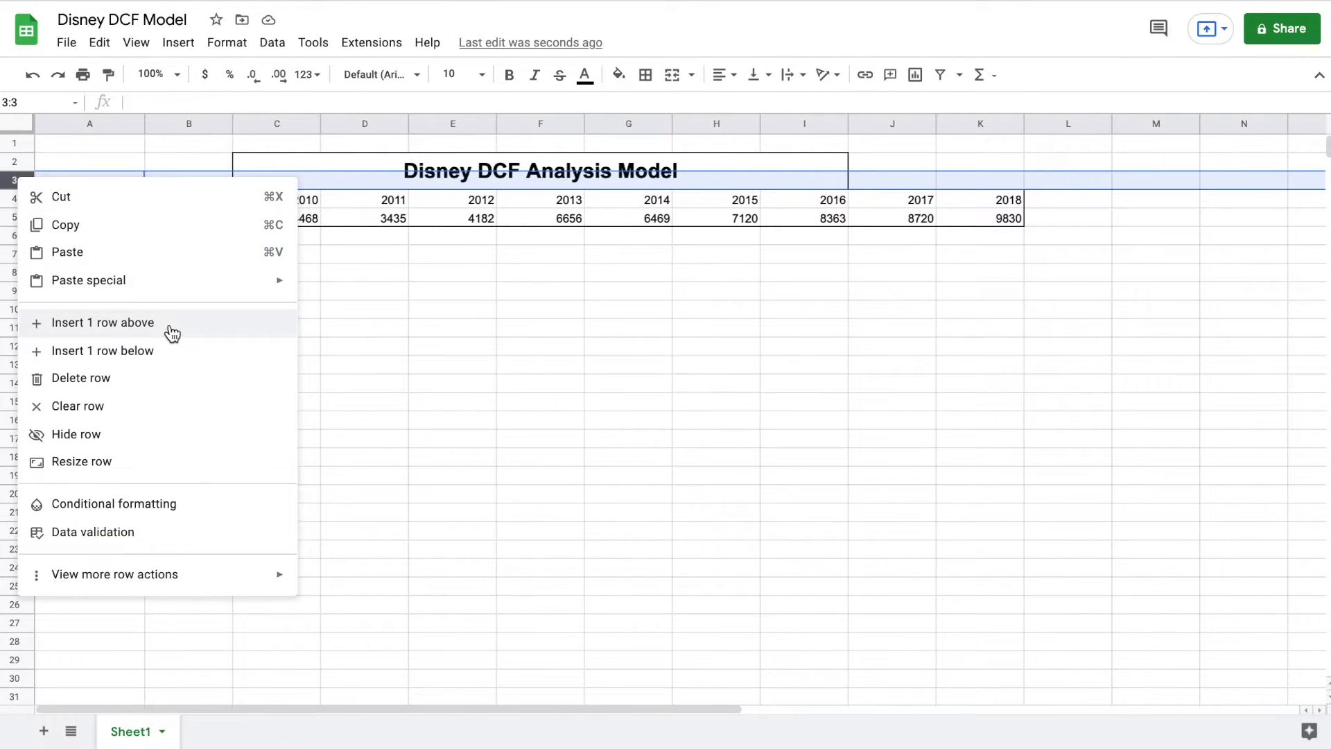
pyautogui.click(172, 350)
pyautogui.click(446, 224)
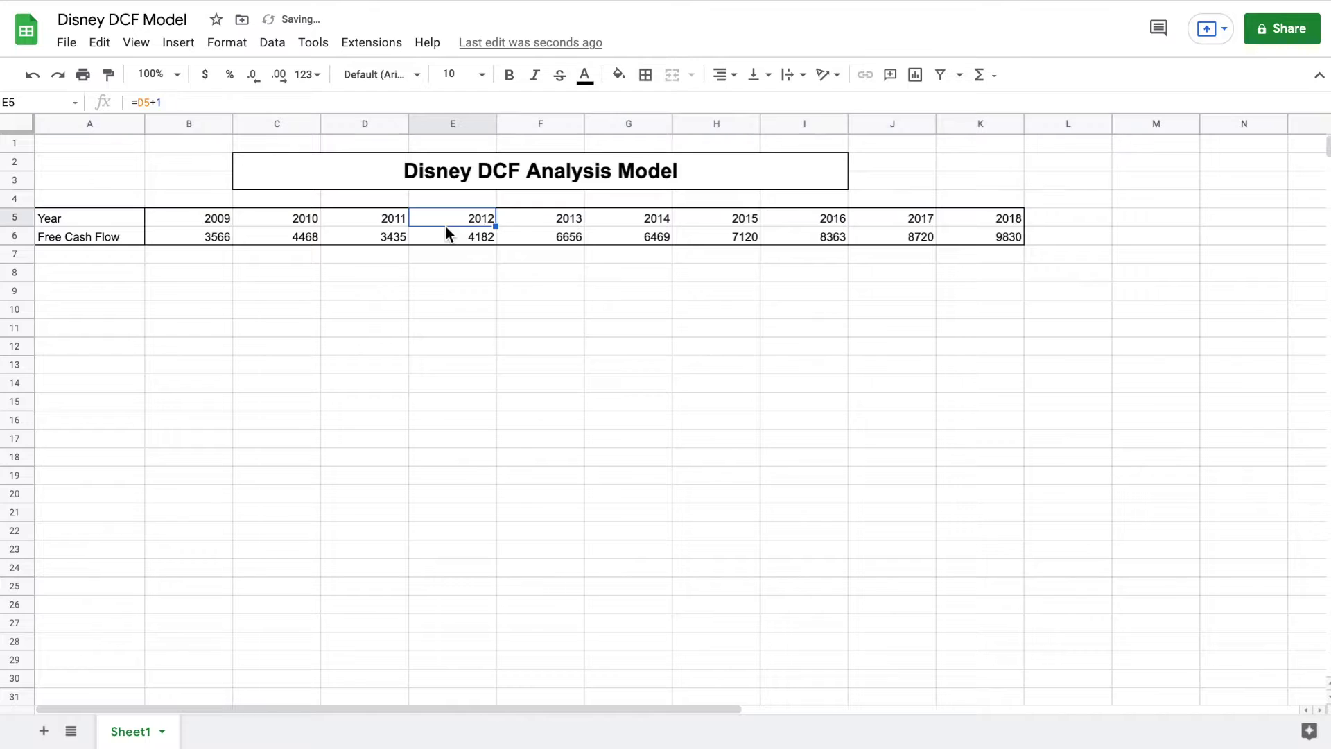
# Enter the growth formula =(C6-B6)/B6 in C7
pyautogui.click(294, 256)
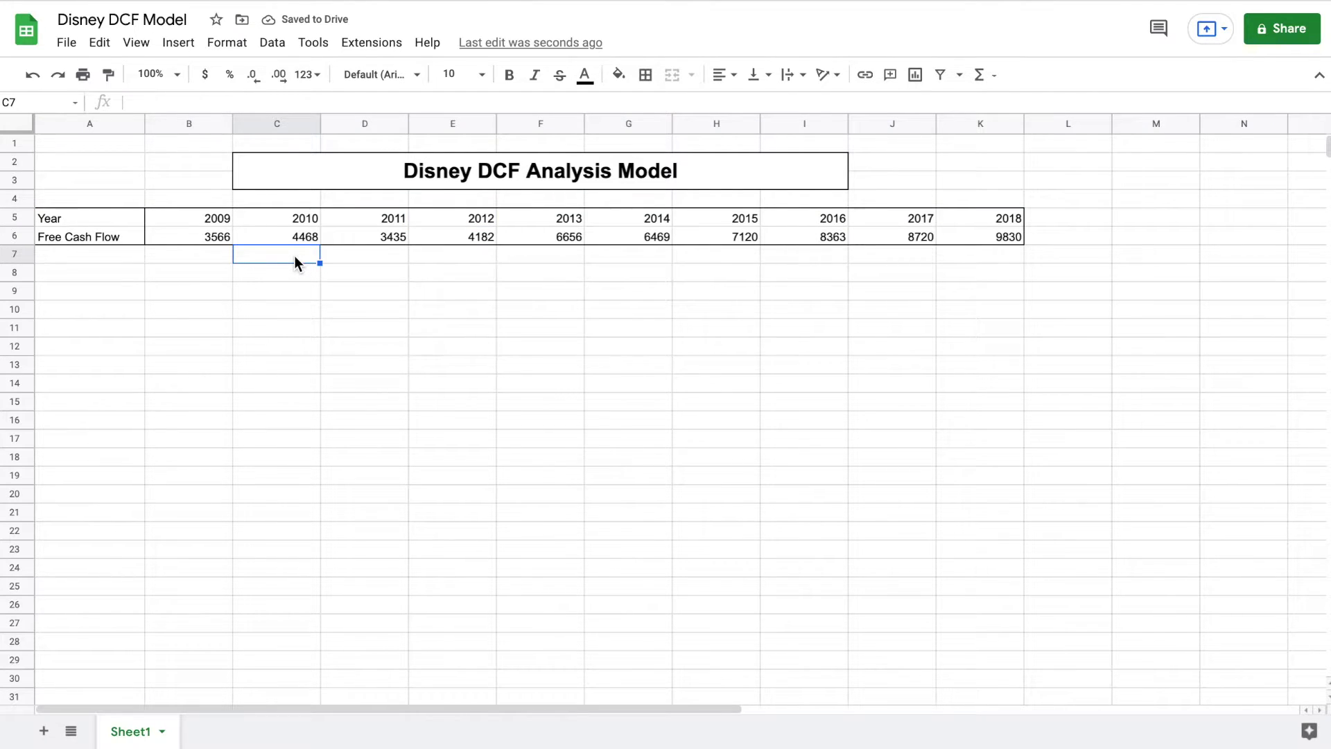
pyautogui.write('=')
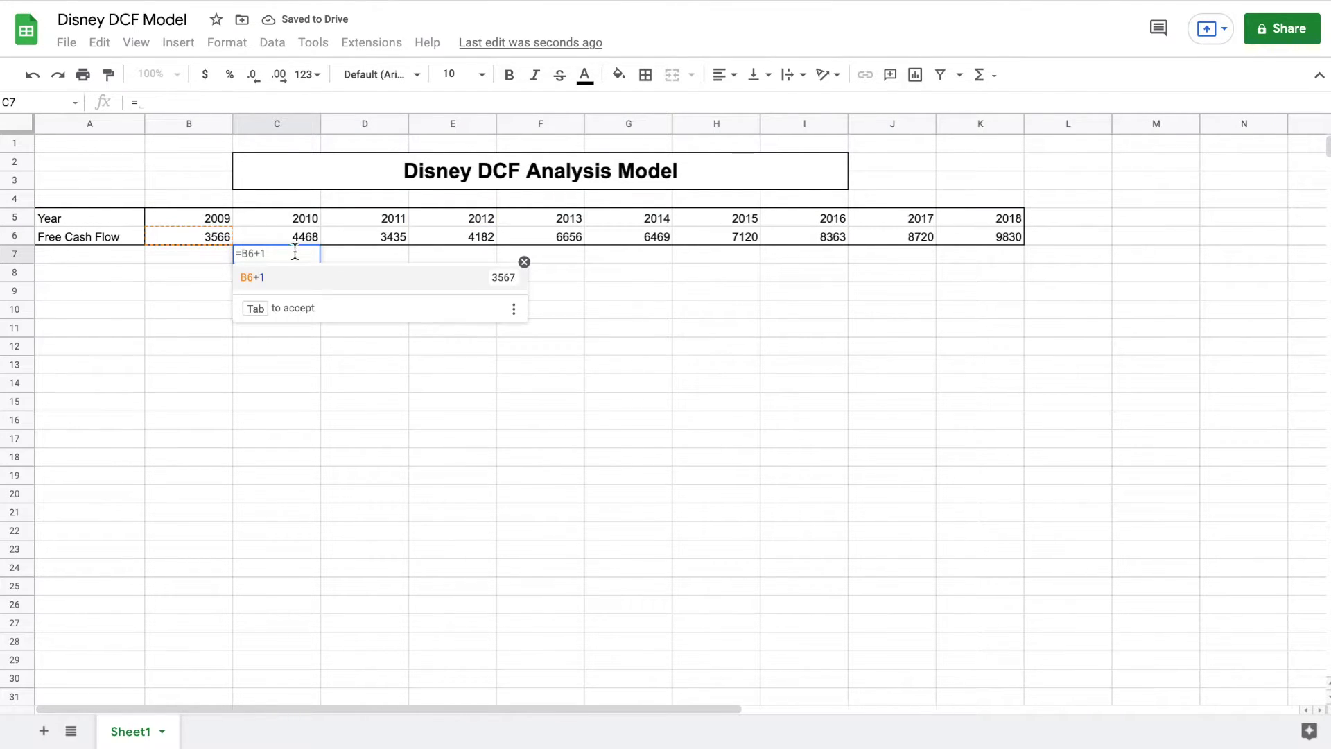
pyautogui.write('(')
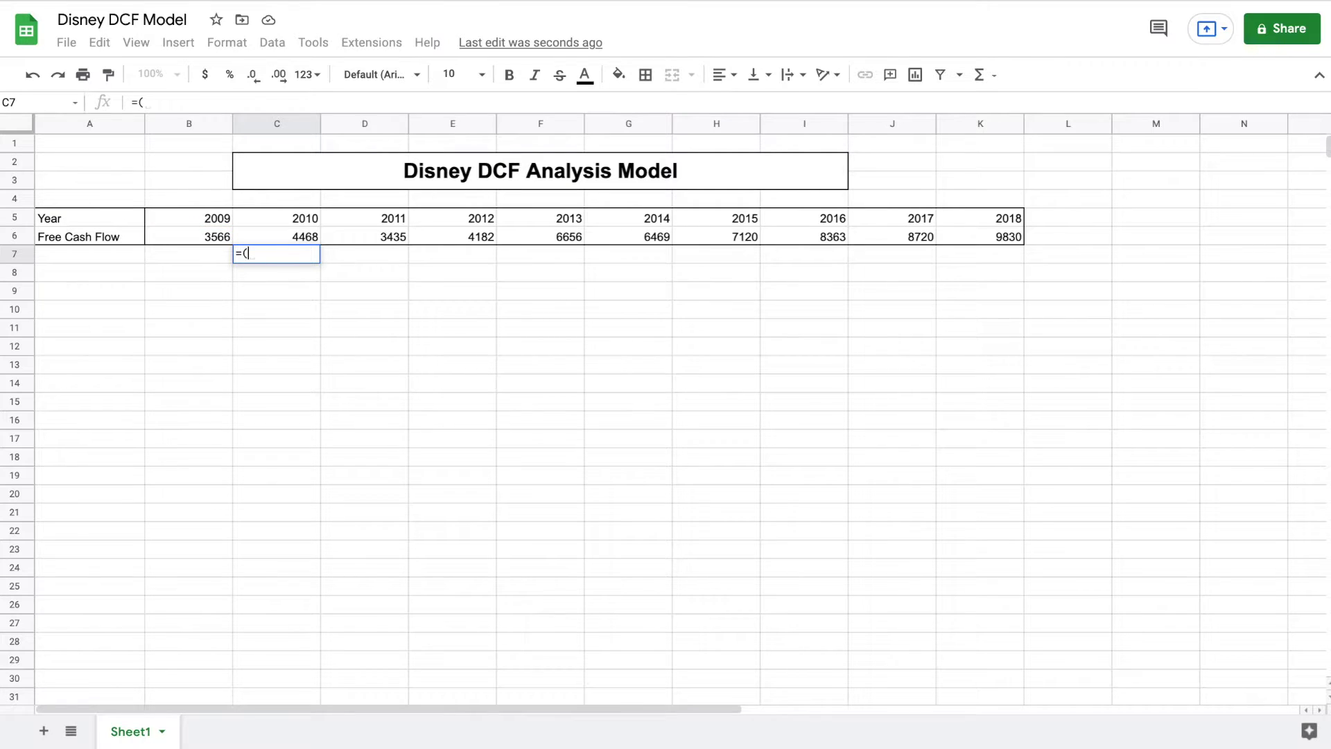
pyautogui.click(301, 237)
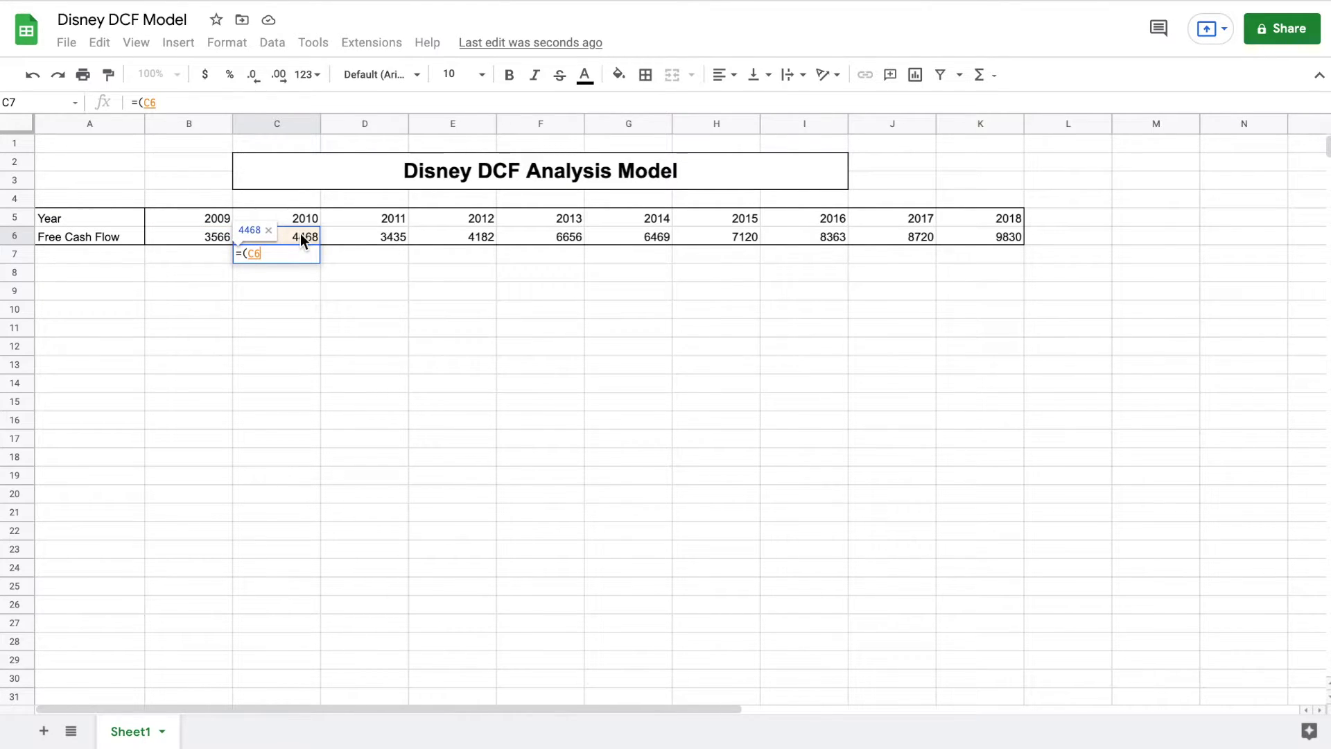
pyautogui.write('-')
pyautogui.click(203, 237)
pyautogui.write(')')
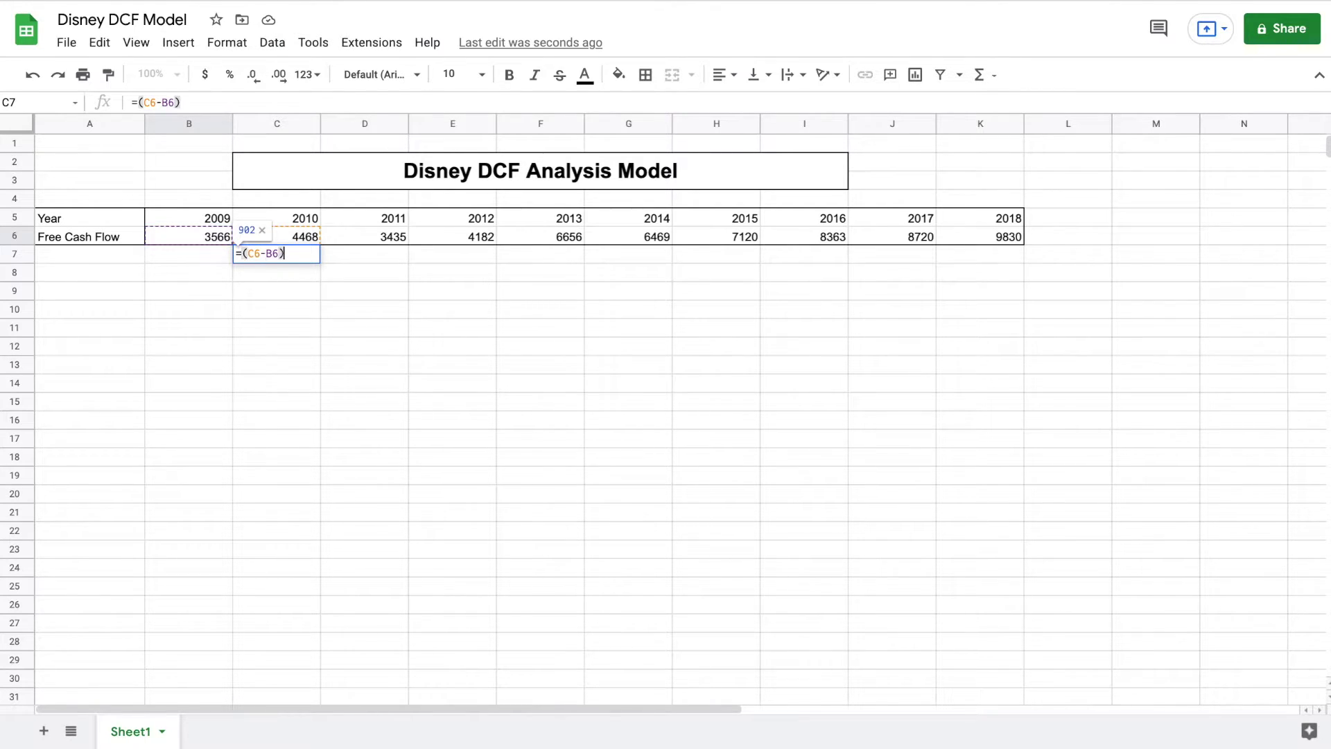
pyautogui.write('/')
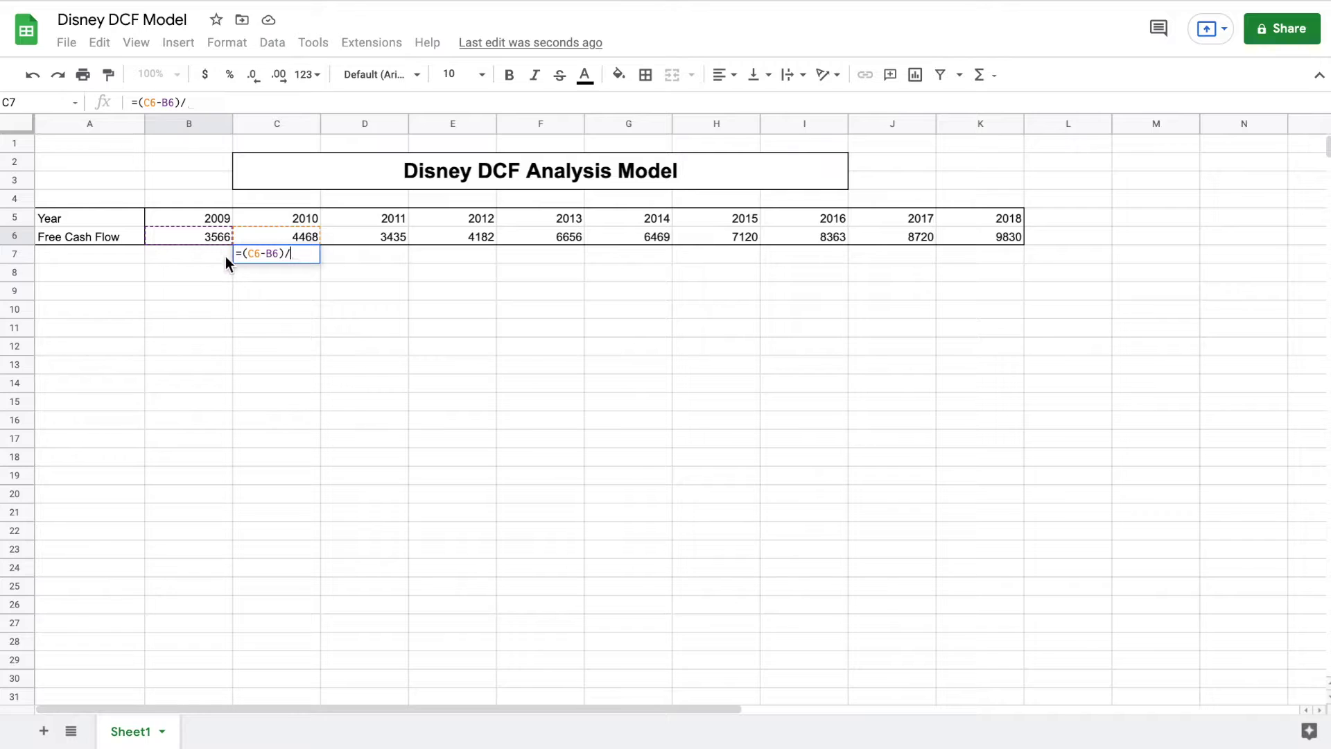
pyautogui.click(207, 241)
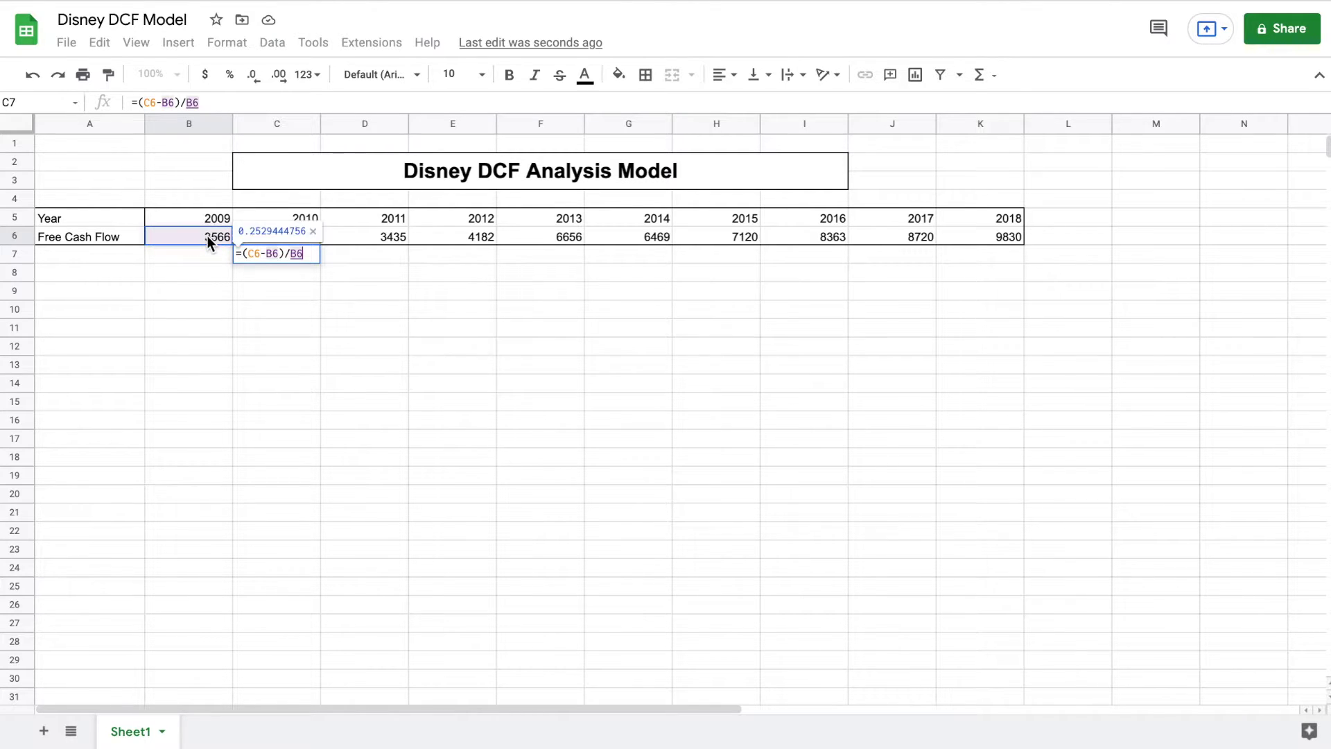
pyautogui.press('Return')
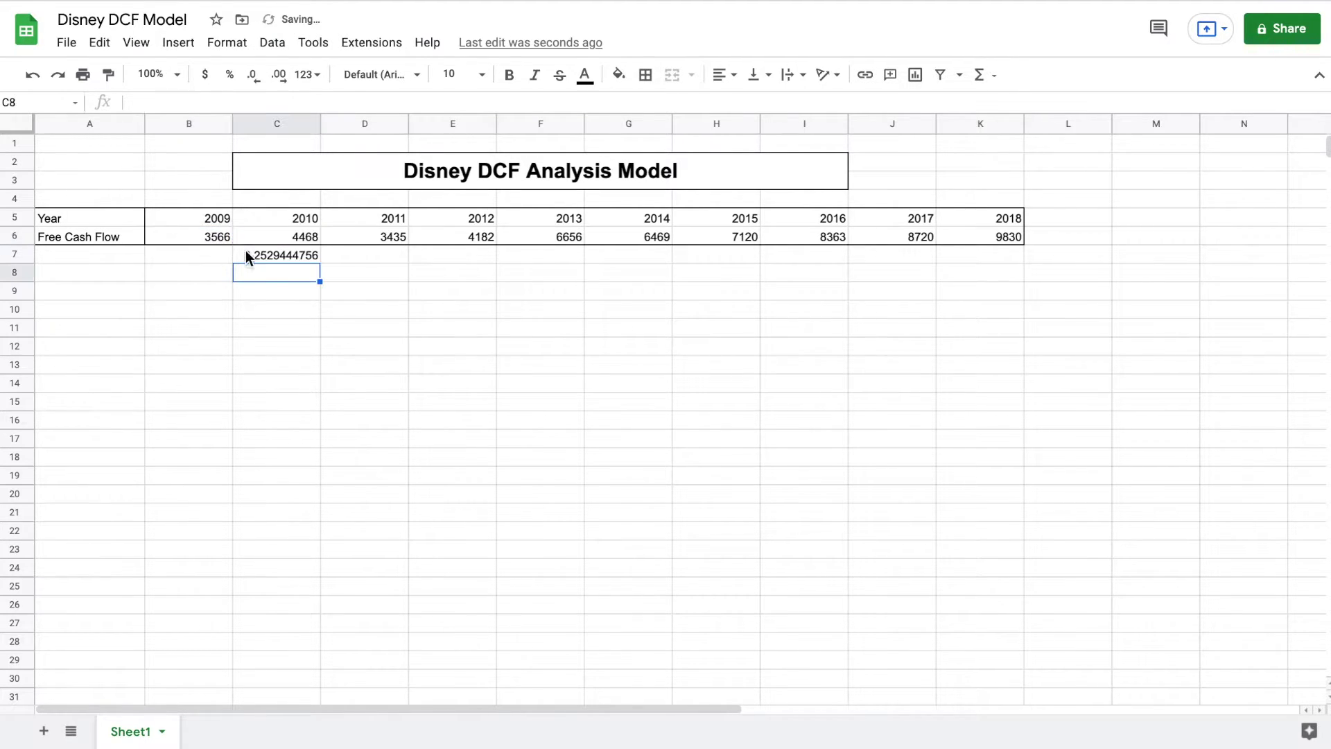
# Format C7 as a percentage and fill it across to K7
pyautogui.click(284, 257)
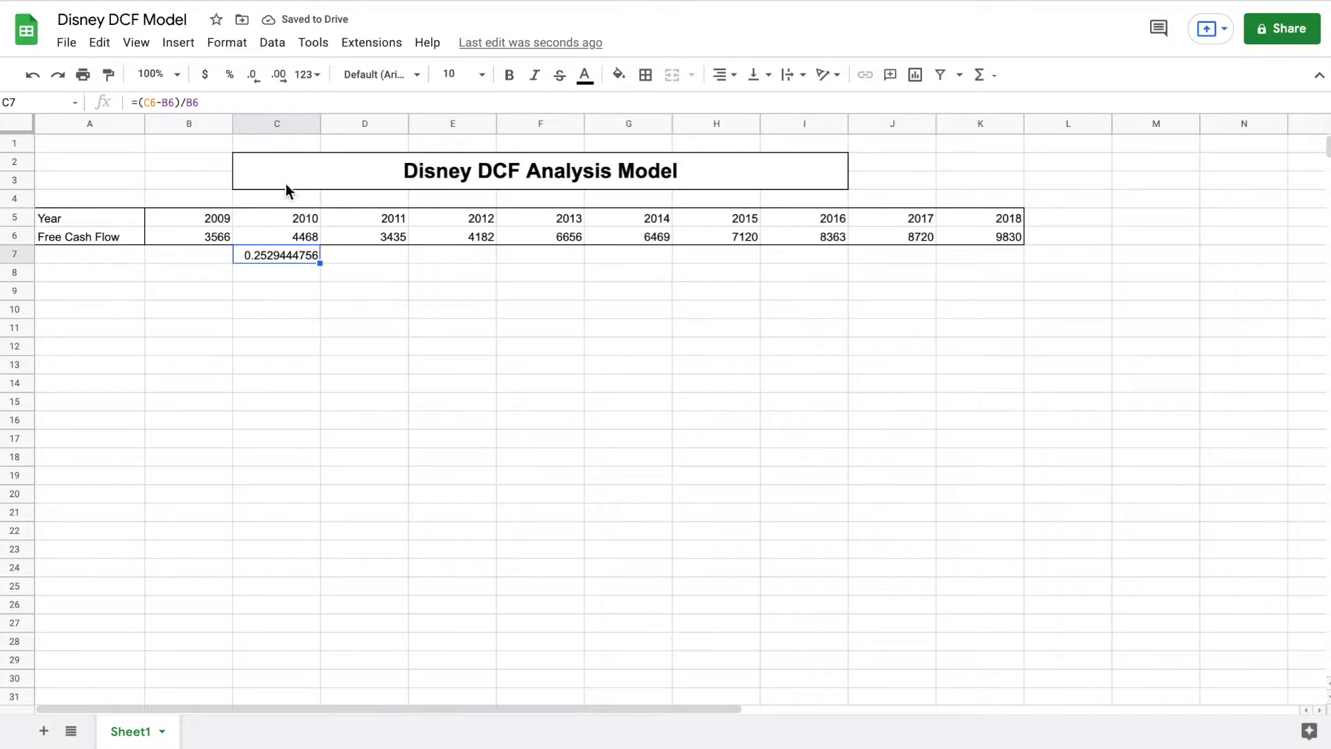
pyautogui.click(228, 82)
pyautogui.moveTo(318, 259); pyautogui.dragTo(982, 262)
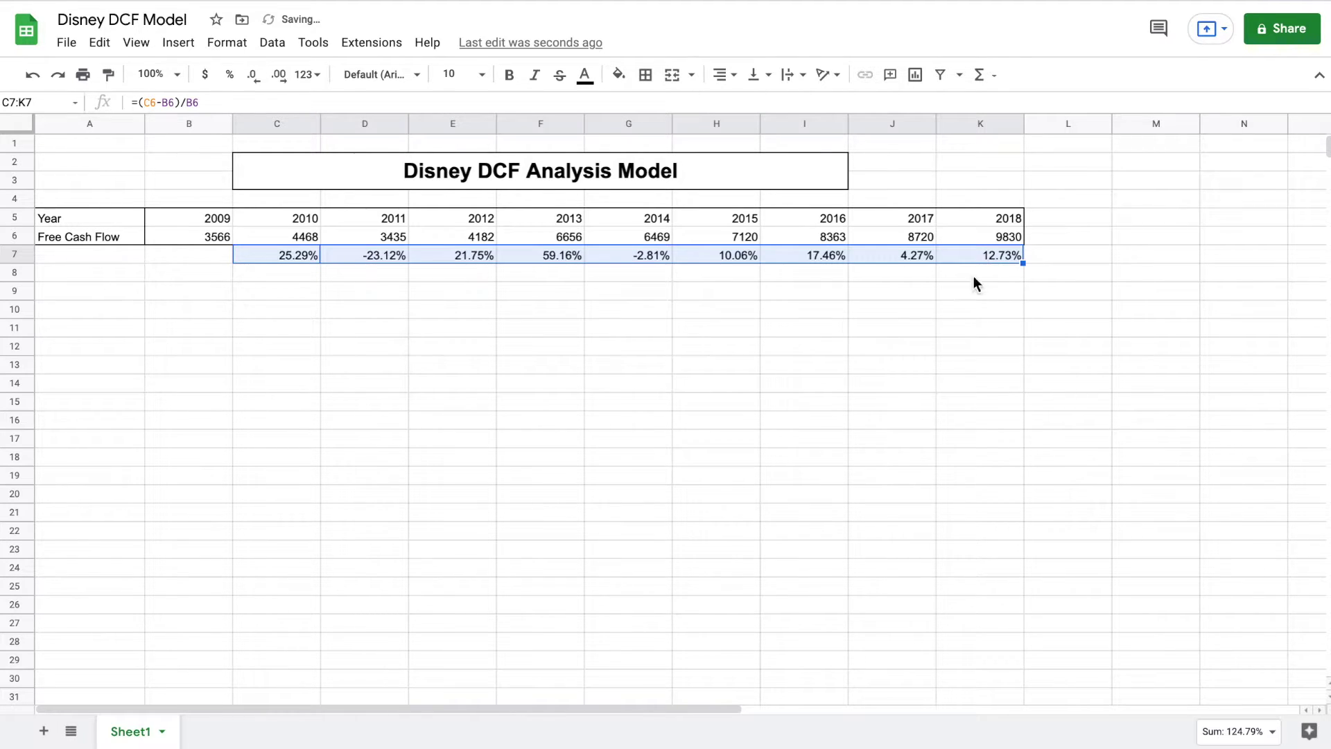
pyautogui.click(842, 314)
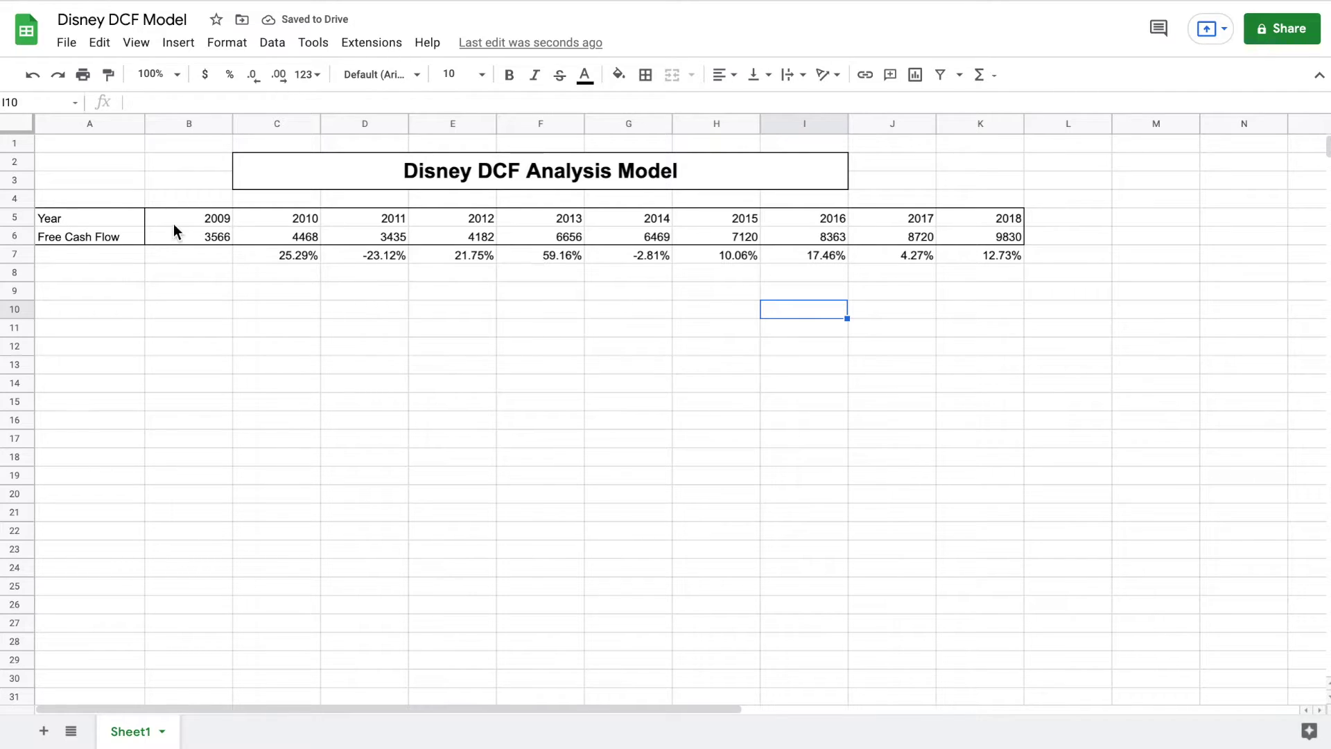
# Label cell A7 'Growth'
pyautogui.click(113, 261)
pyautogui.write('Growth')
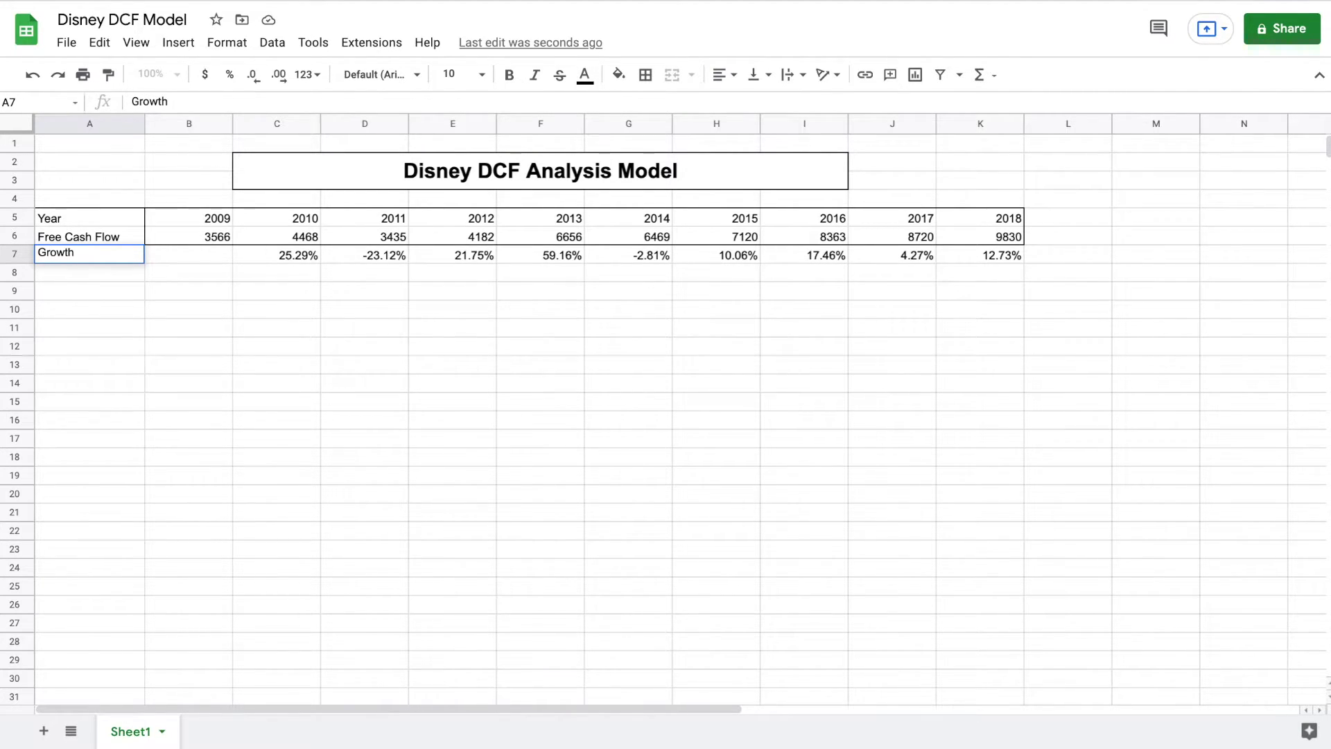
pyautogui.press('Return')
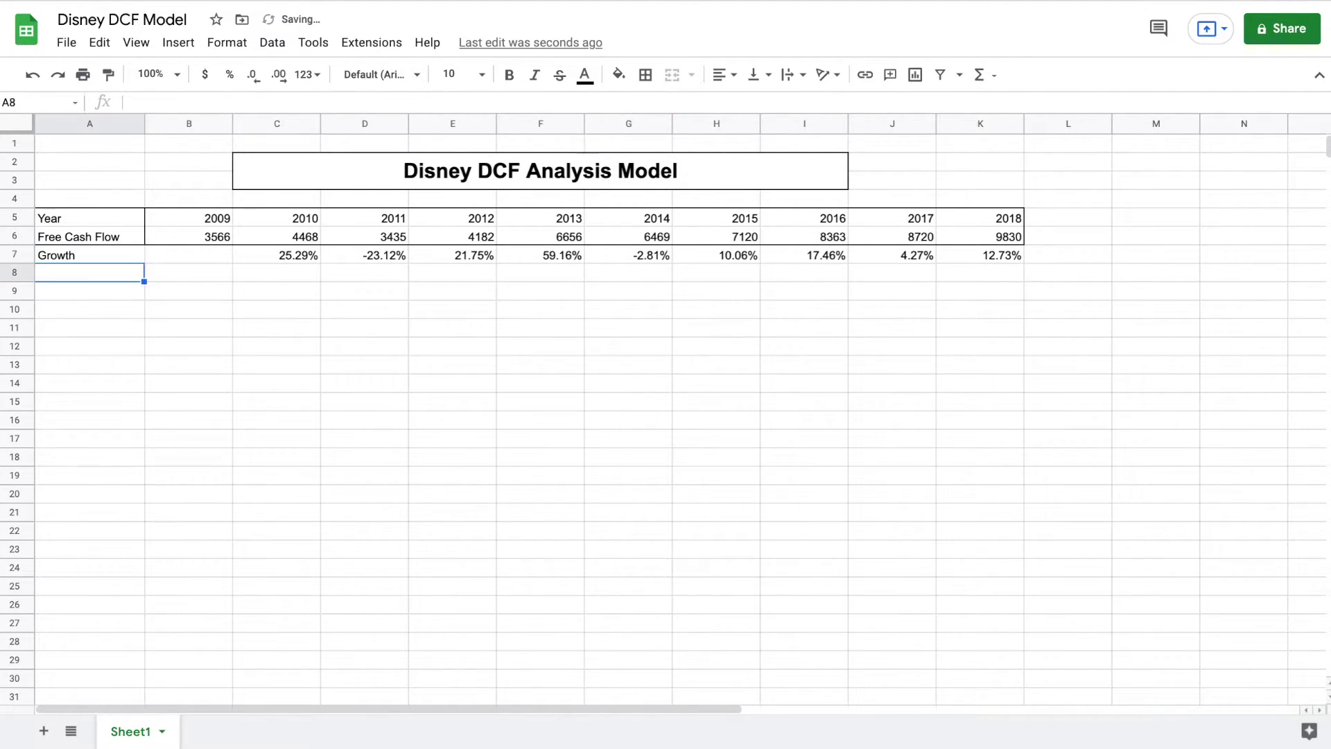
# Put an outer border around the row labels A5:A7
pyautogui.click(134, 222)
pyautogui.moveTo(131, 237); pyautogui.dragTo(131, 264)
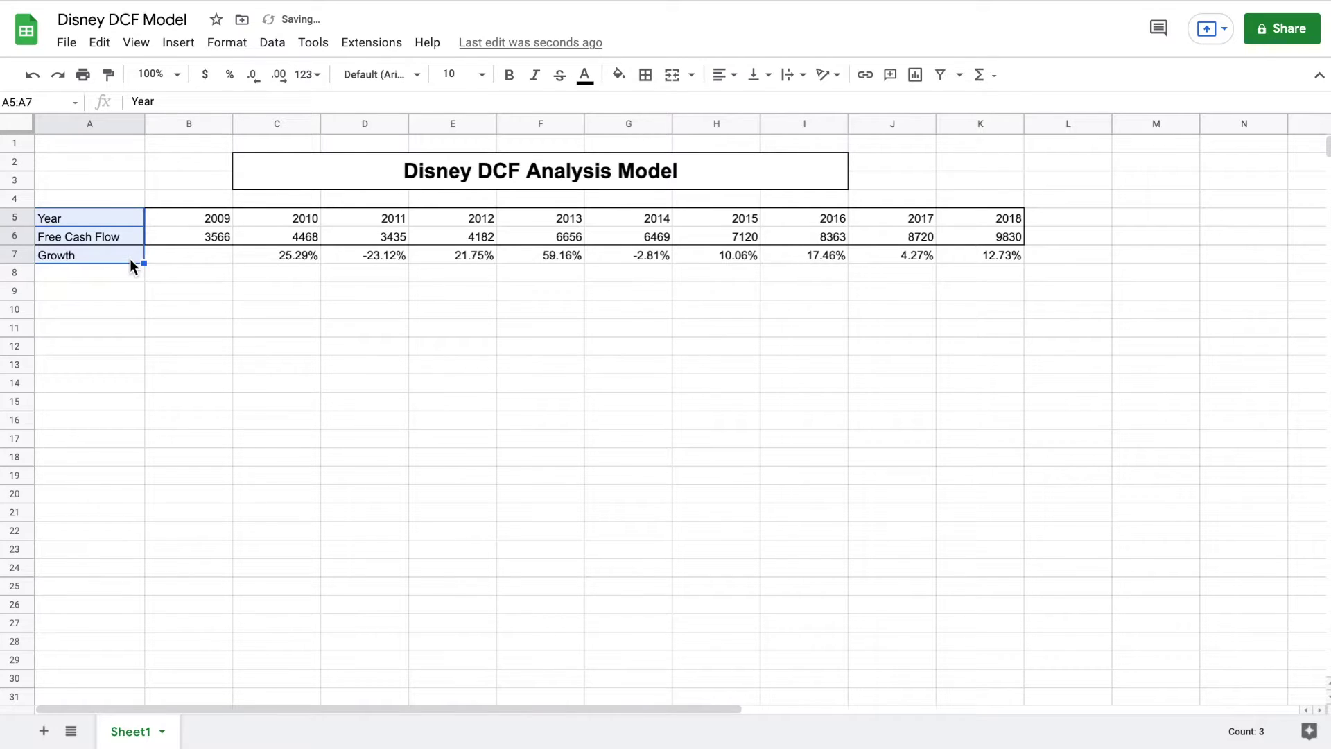
pyautogui.click(645, 75)
pyautogui.click(743, 106)
pyautogui.click(288, 293)
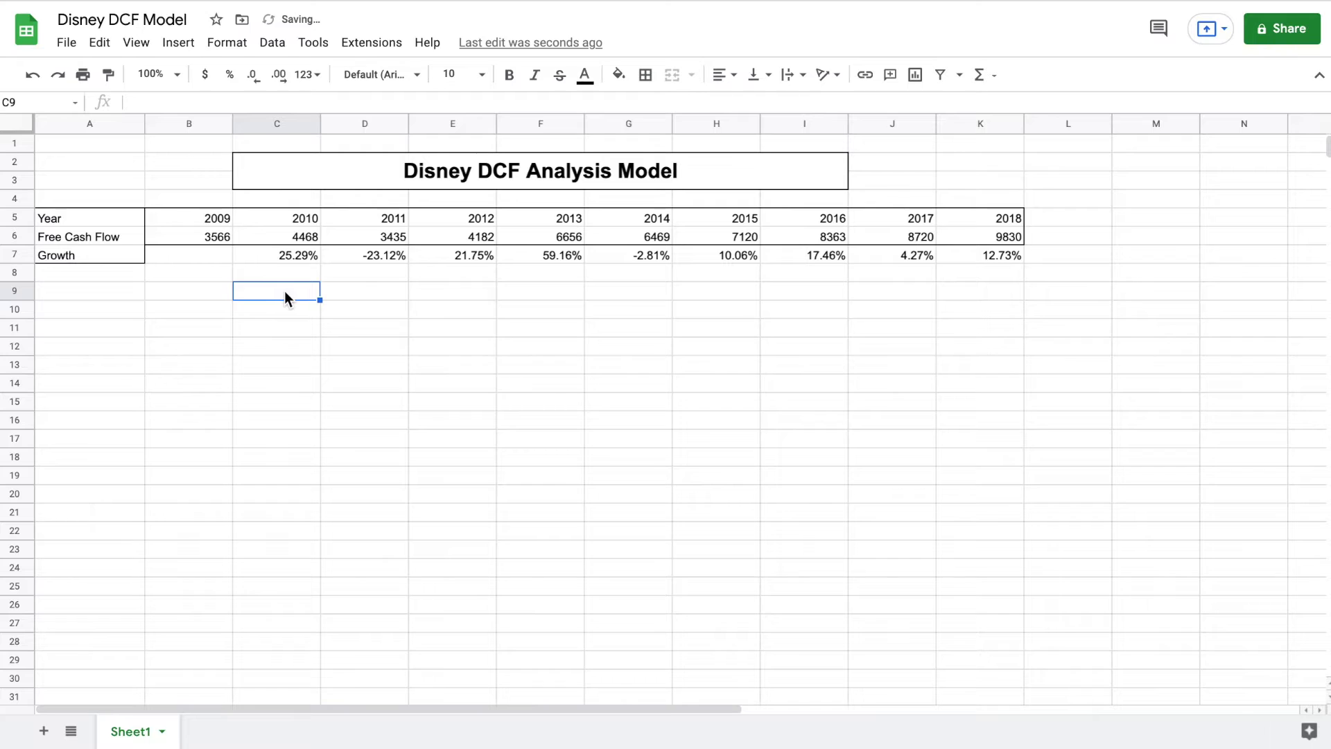
# Put an outer border around the yearly data block B5:K7
pyautogui.moveTo(173, 217); pyautogui.dragTo(402, 218)
pyautogui.moveTo(979, 251); pyautogui.dragTo(990, 262)
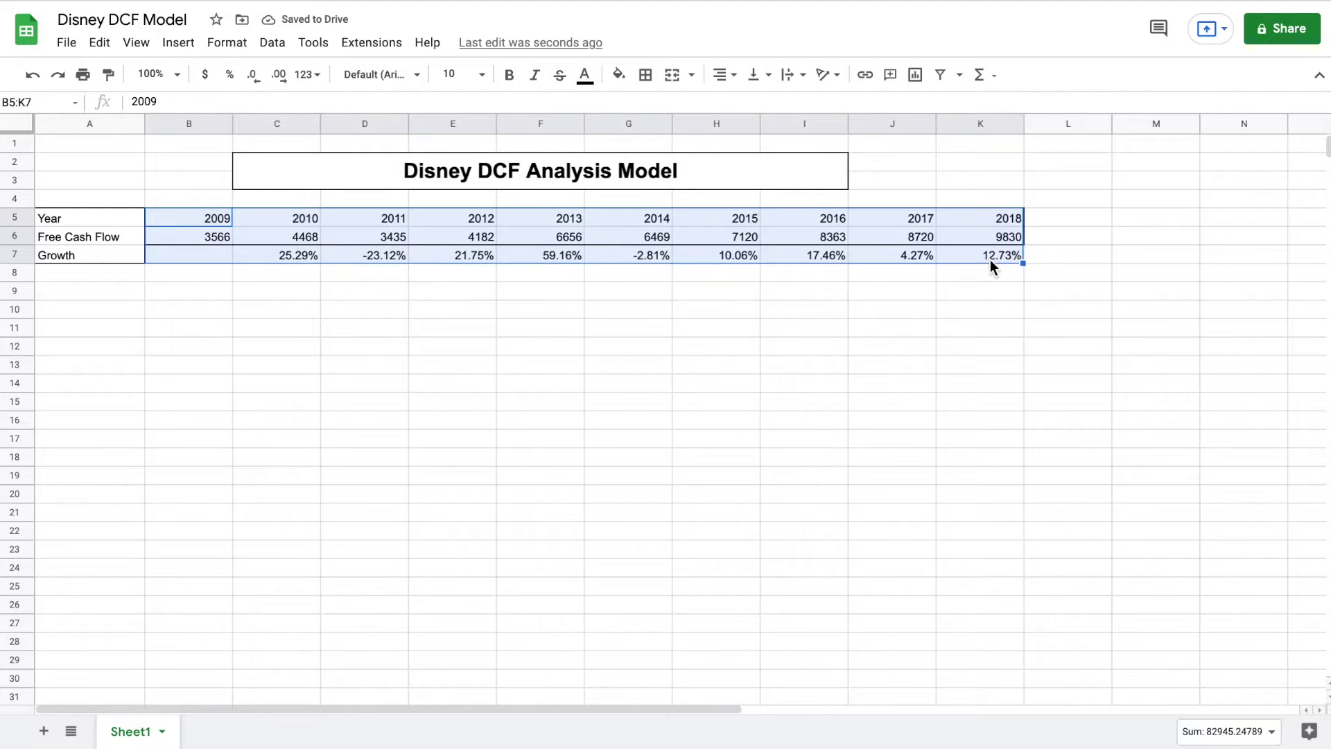
pyautogui.click(646, 74)
pyautogui.click(743, 107)
pyautogui.click(743, 132)
pyautogui.click(745, 105)
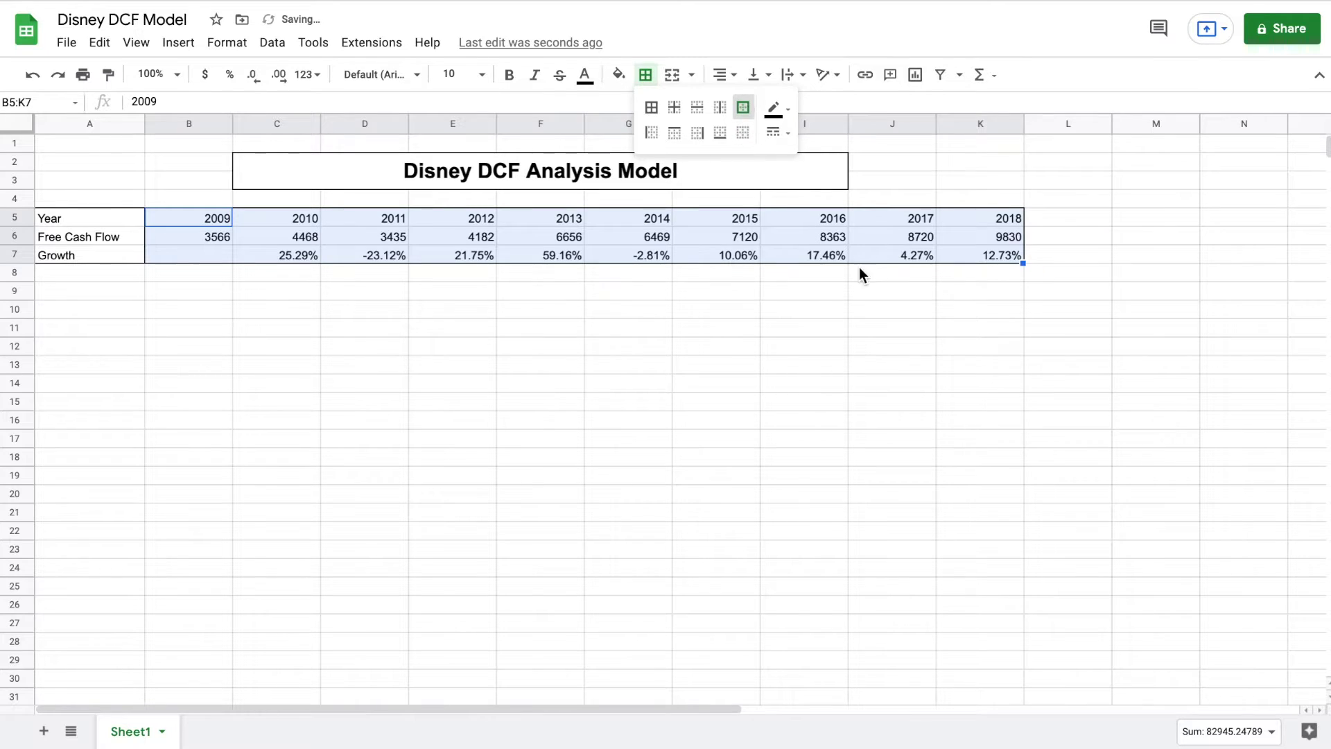
pyautogui.click(855, 292)
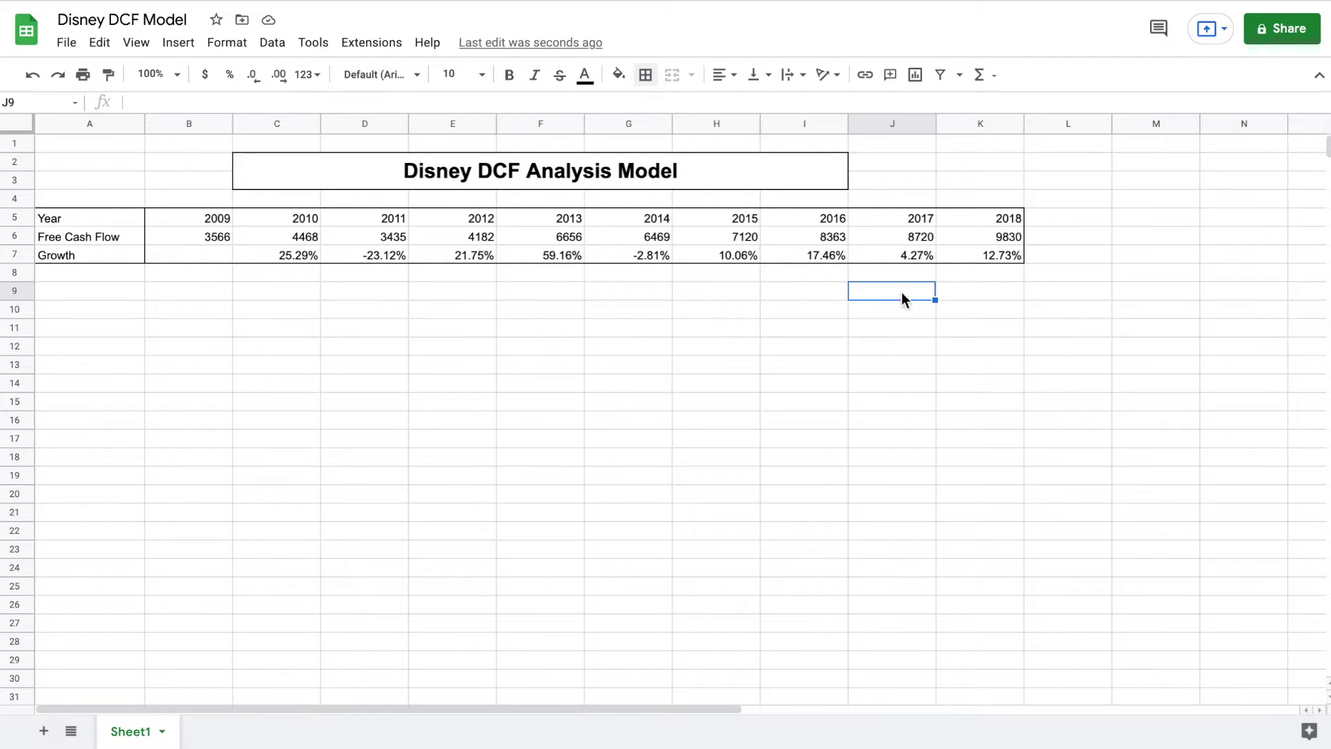
# Label J9 'Average Growth Rate' and widen column J to fit it
pyautogui.write('Average Grwoth')
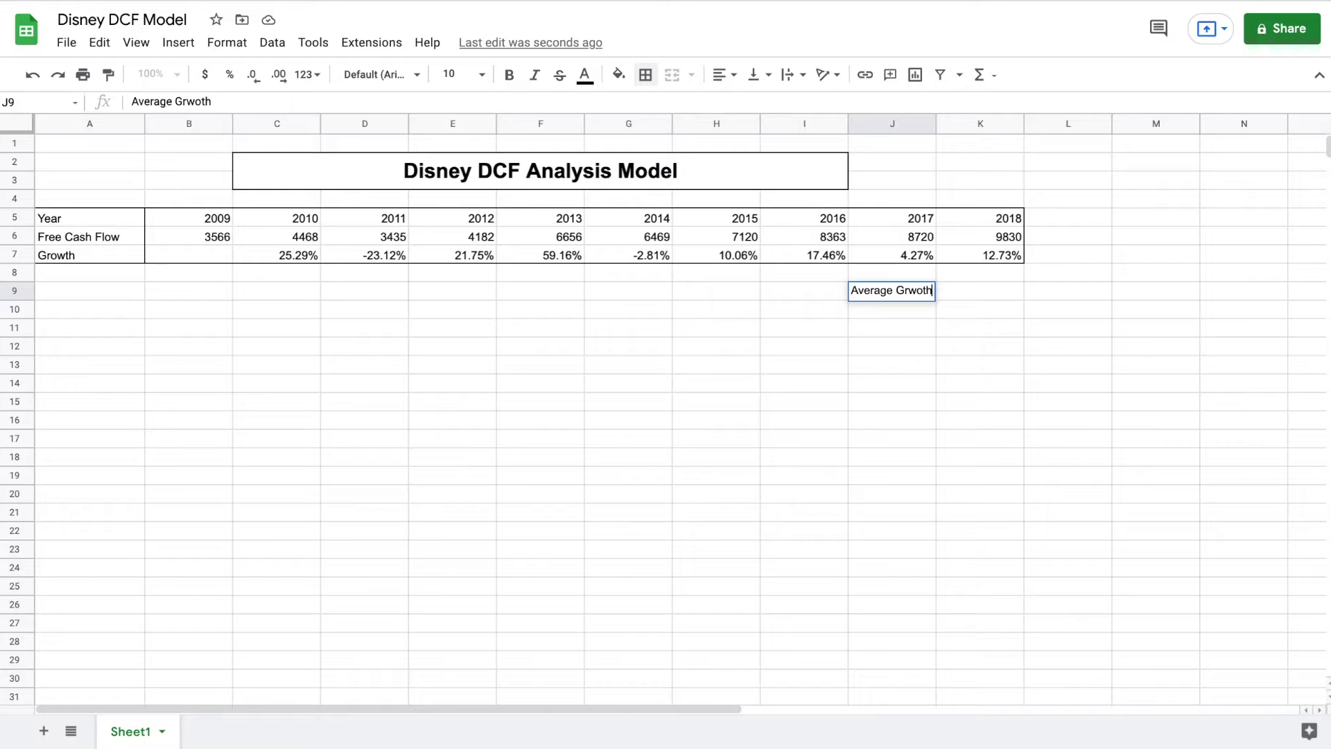
pyautogui.press('BackSpace')
pyautogui.press('BackSpace')
pyautogui.press('BackSpace')
pyautogui.press('BackSpace')
pyautogui.write('owth Rate:')
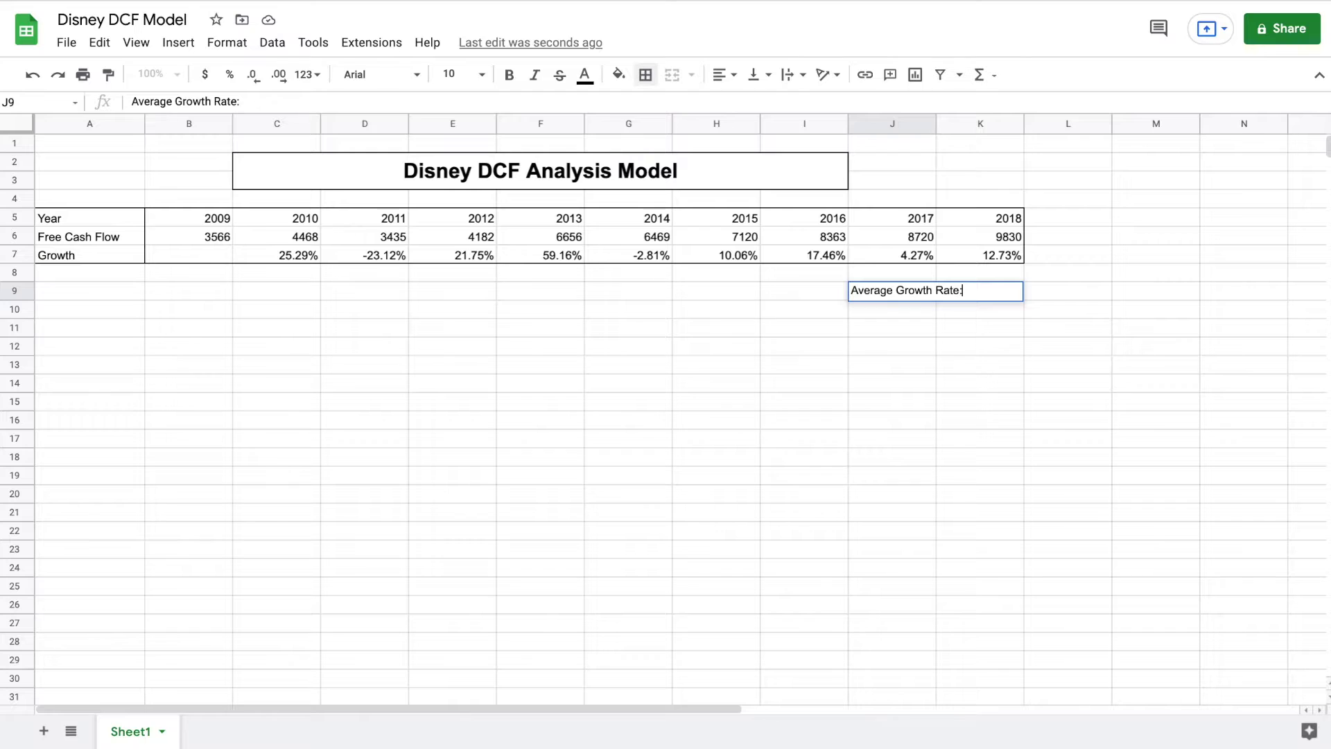
pyautogui.press('Return')
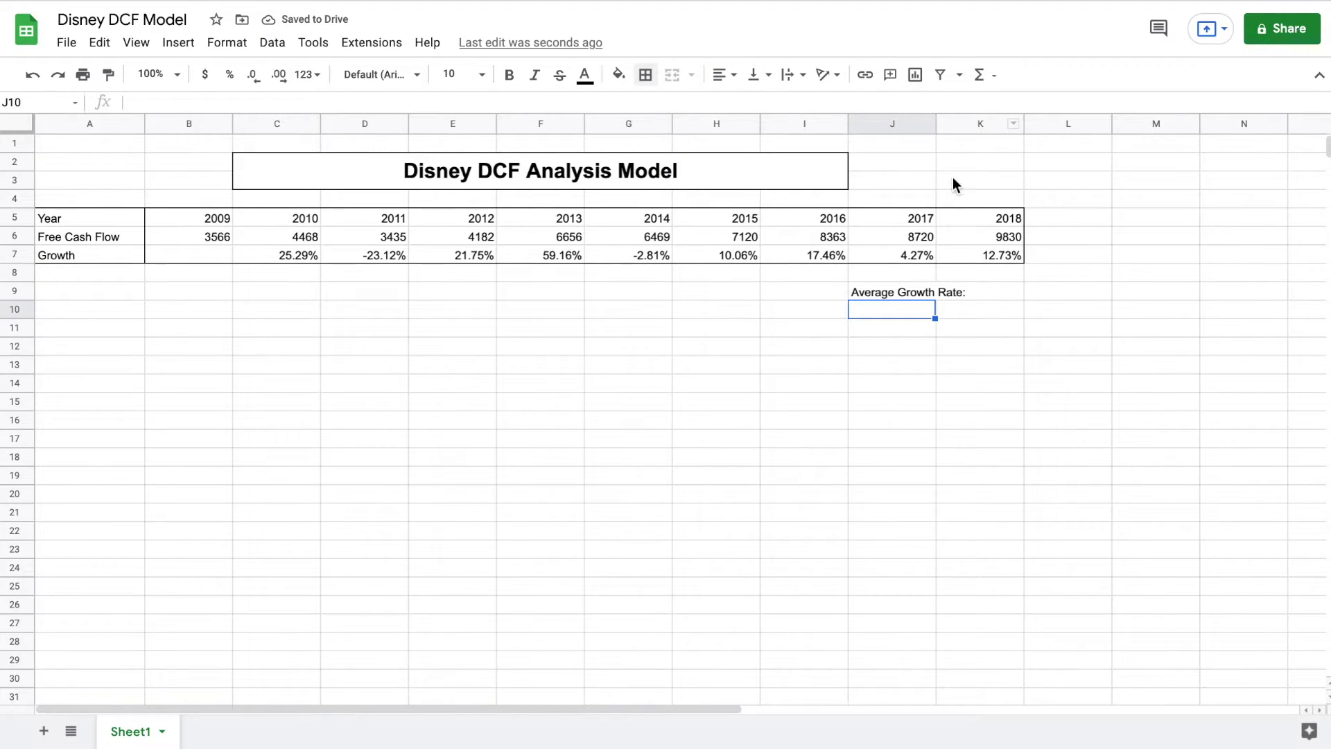
pyautogui.moveTo(937, 121); pyautogui.dragTo(970, 121)
# Enter =average(C7:K7) in K9, giving 13.87%
pyautogui.click(1007, 290)
pyautogui.write('=')
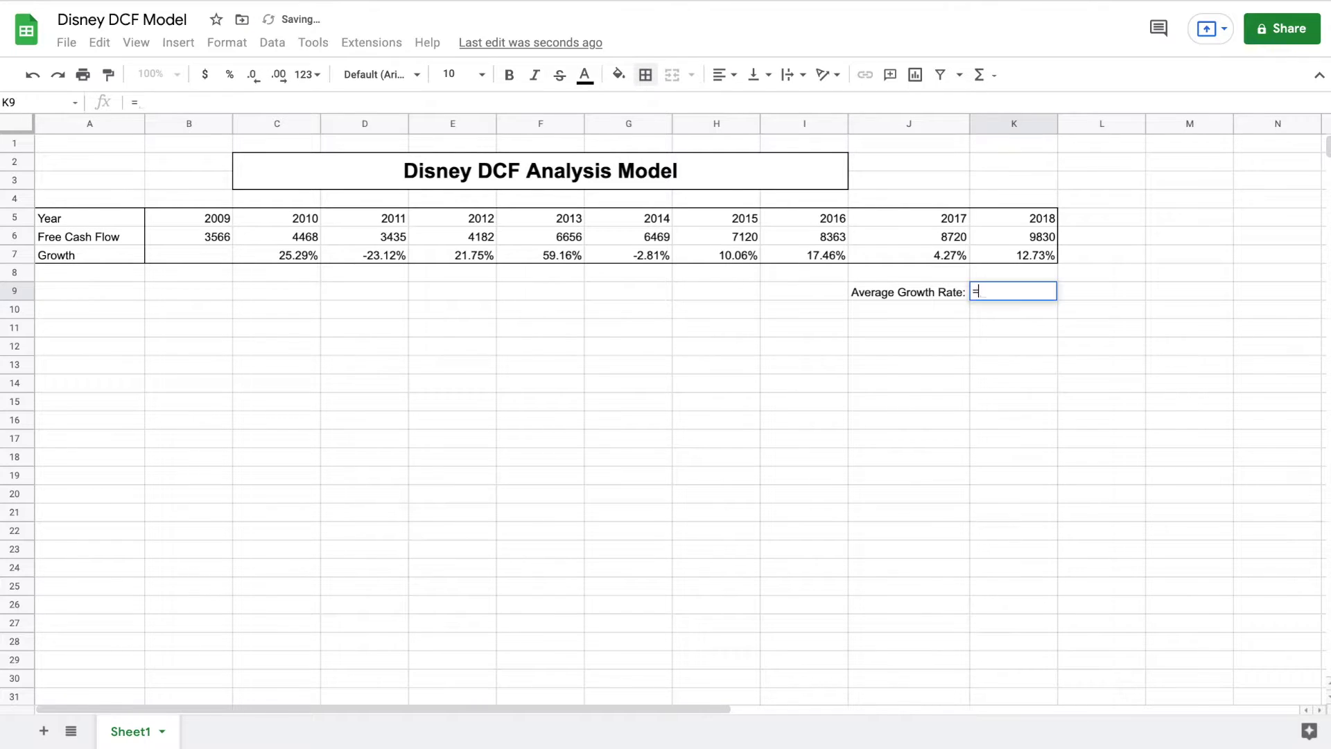
pyautogui.write('average(')
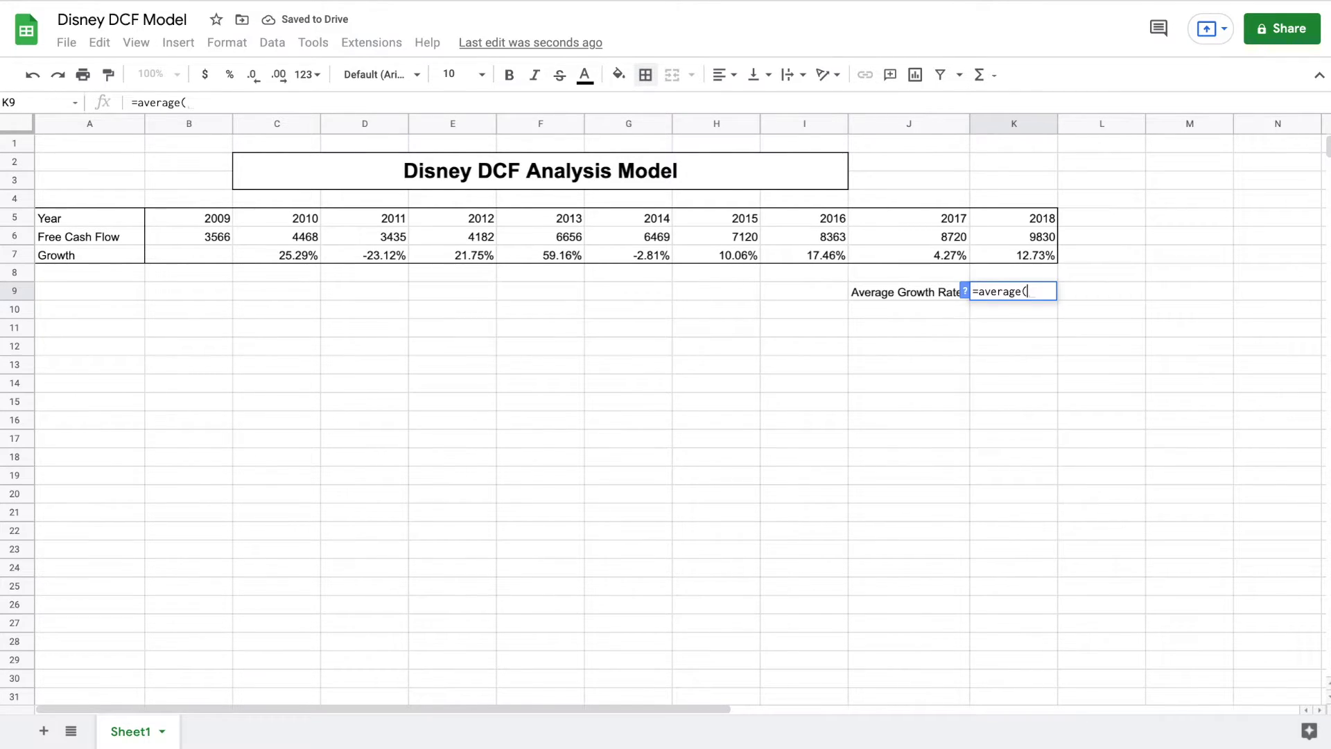
pyautogui.moveTo(302, 252); pyautogui.dragTo(999, 257)
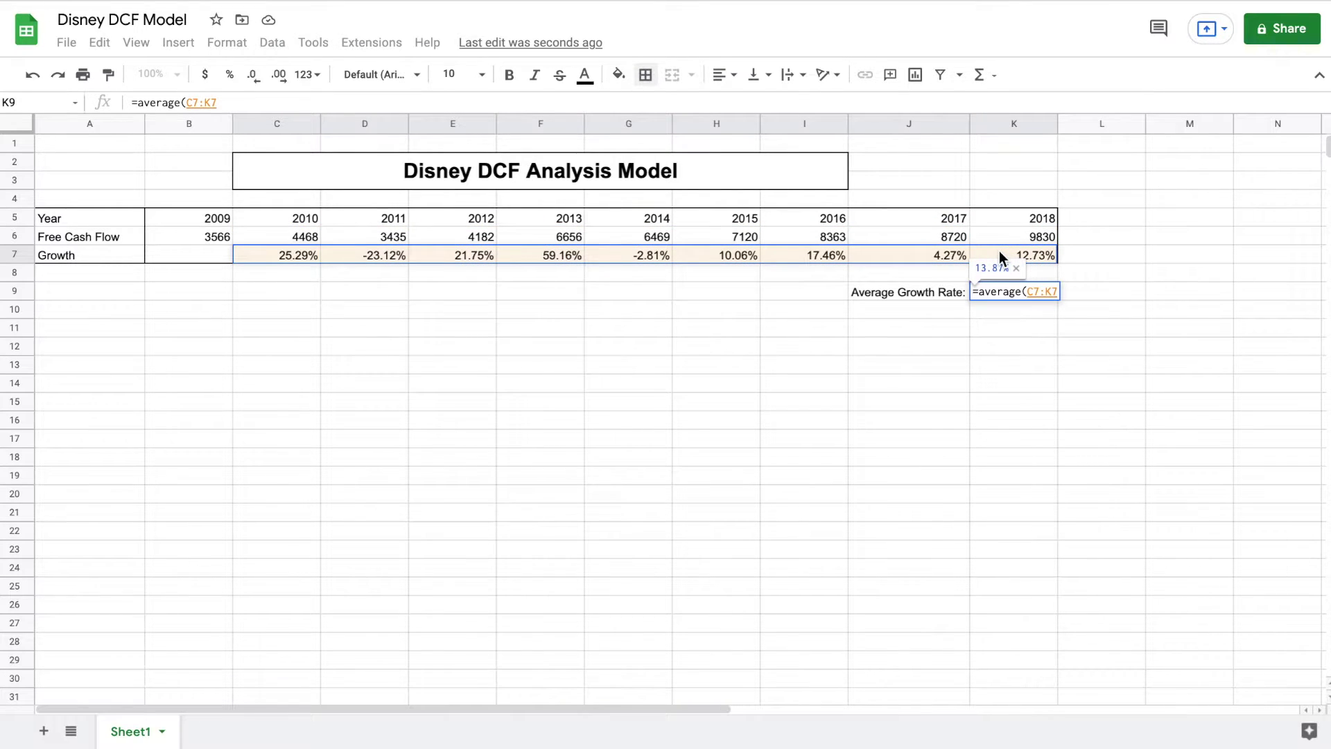
pyautogui.write(')')
pyautogui.press('Return')
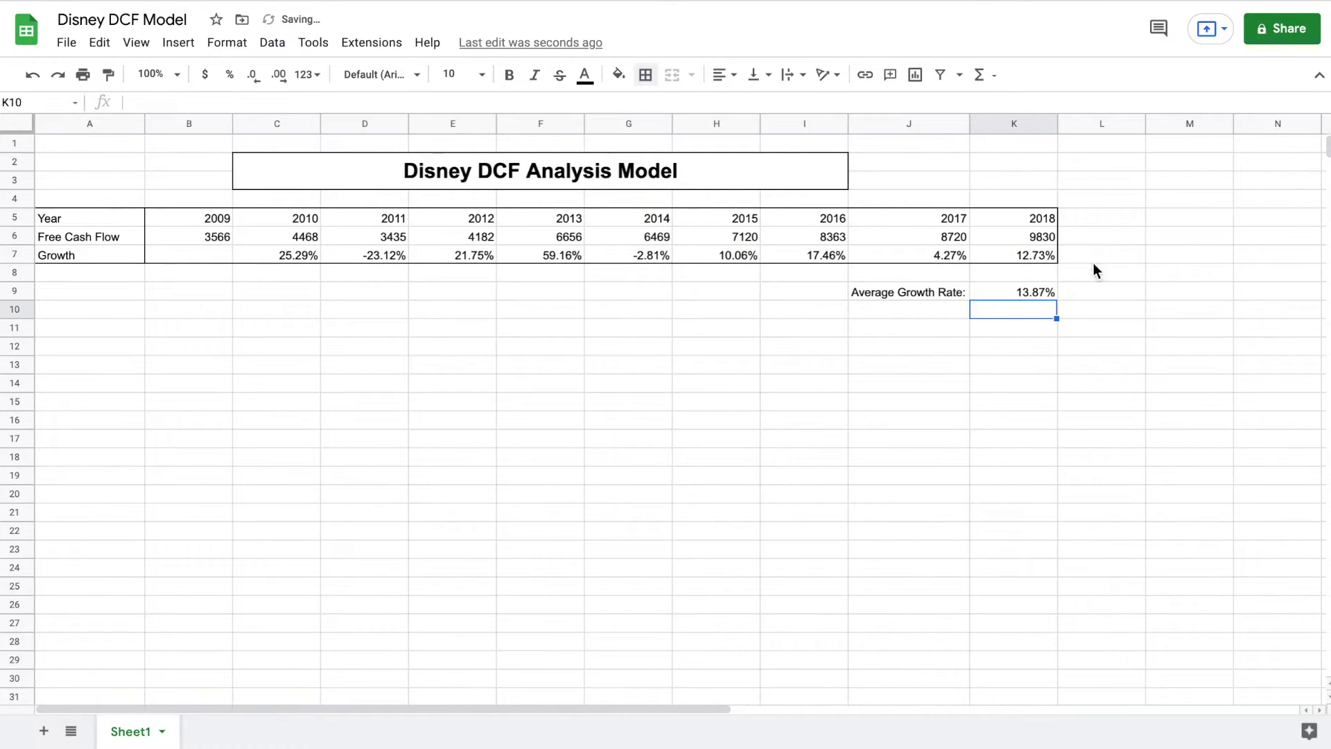
pyautogui.click(1035, 294)
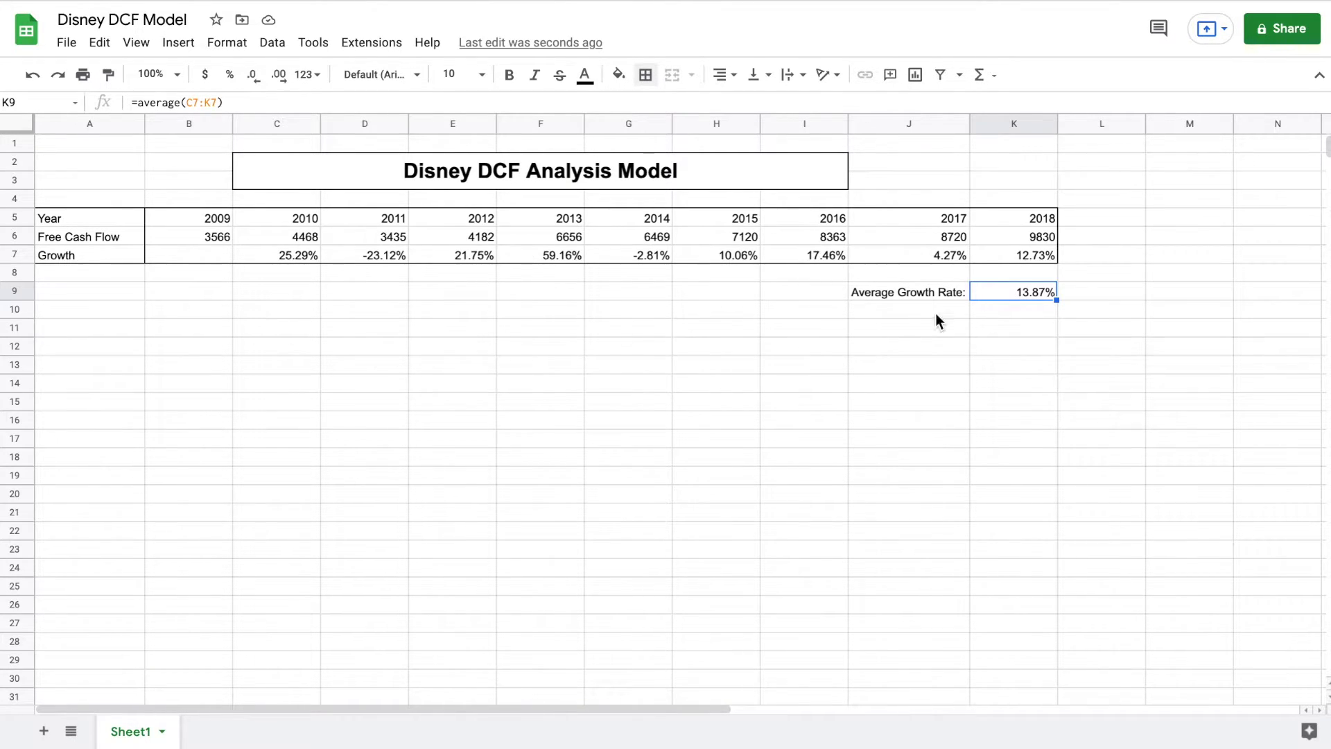
# Label A12 'Year' and A13 'Future Free Cash Flows'
pyautogui.click(111, 347)
pyautogui.write('Year')
pyautogui.press('Return')
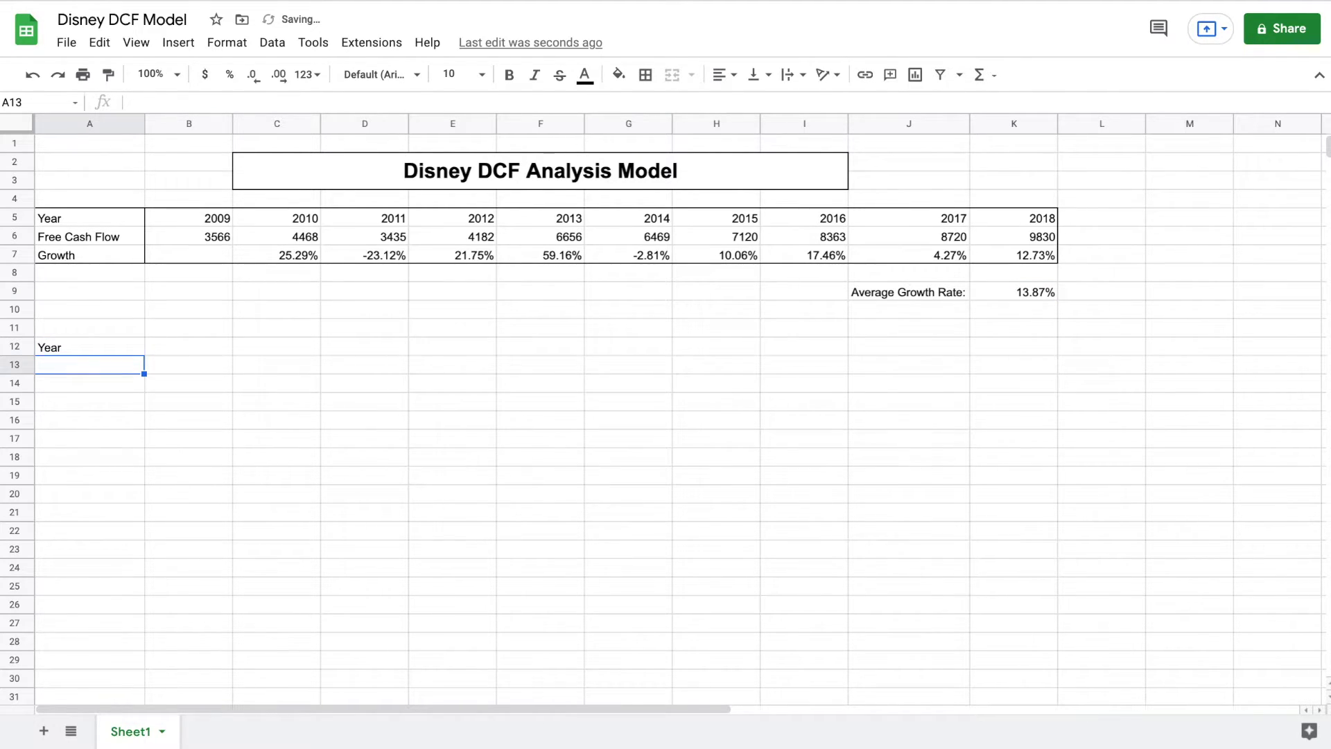
pyautogui.write('Future ')
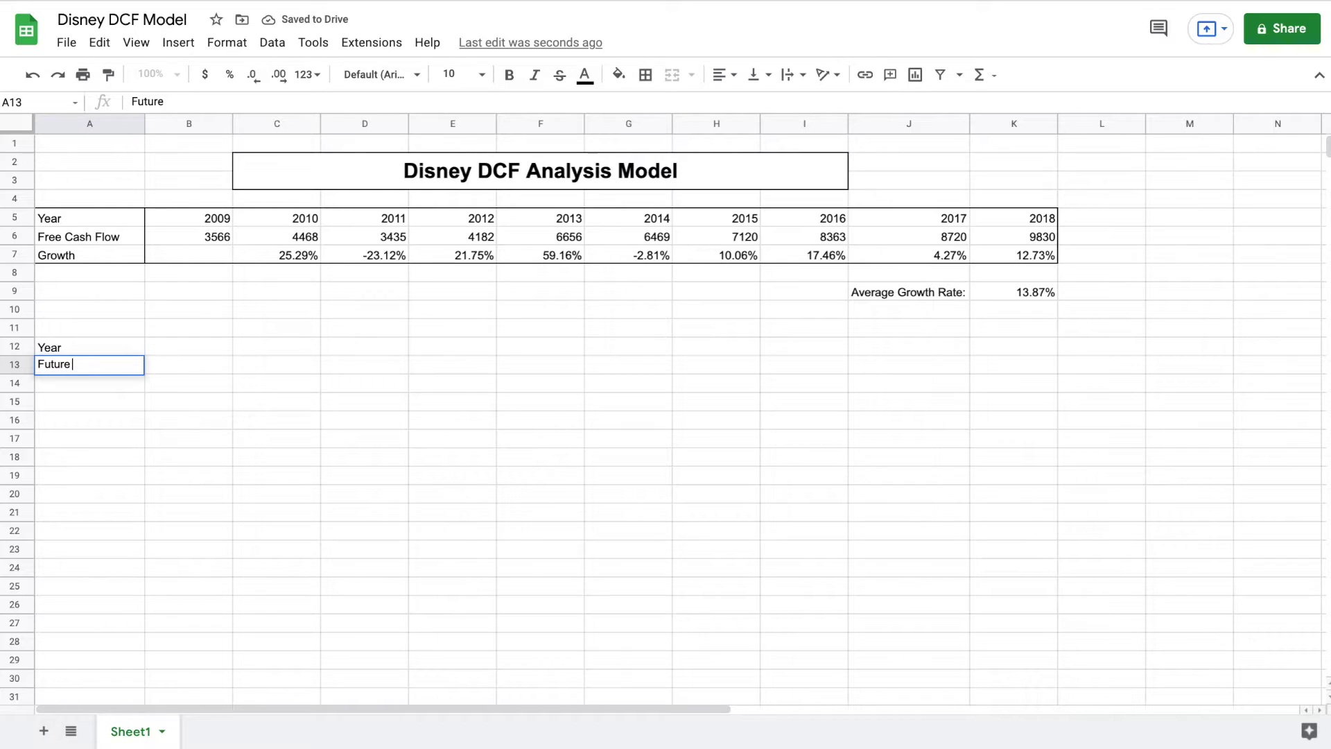
pyautogui.write('Free Cash Flows')
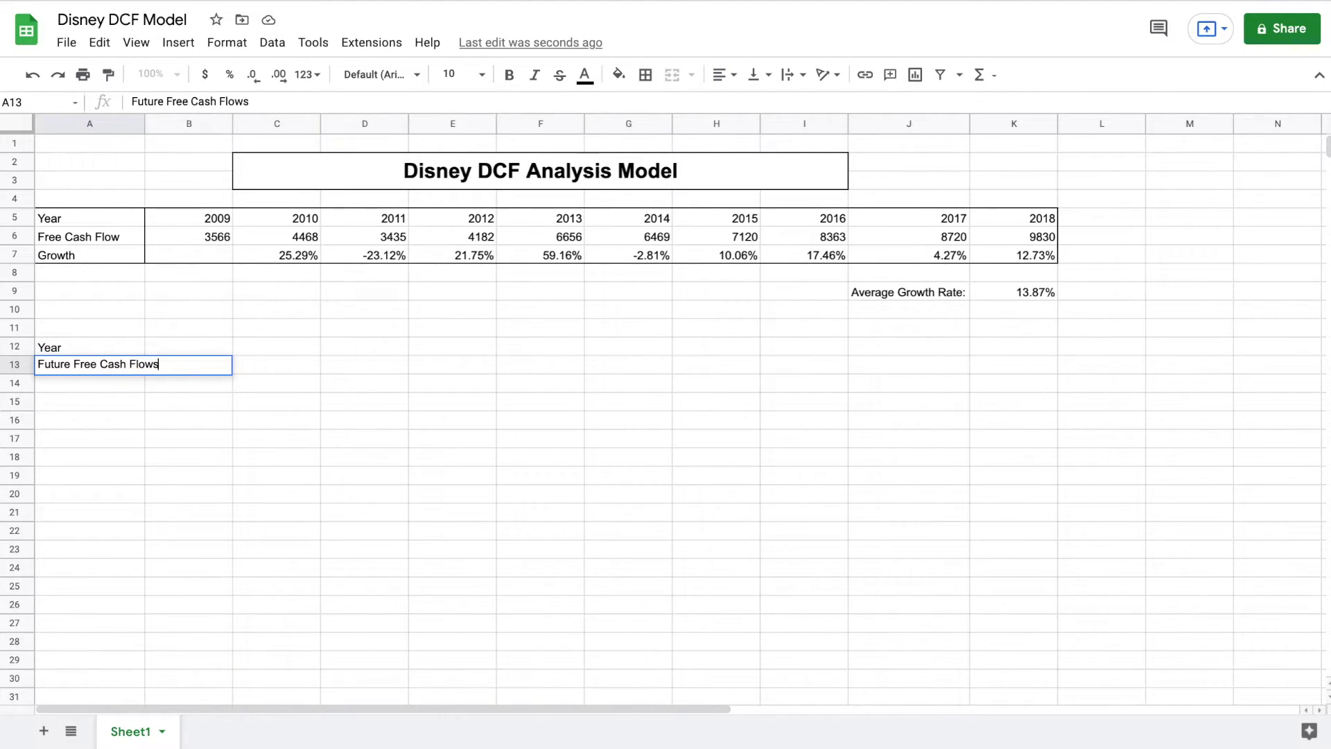
pyautogui.press('Return')
# Widen column A to fit the label and enter 2022 as the first year in B12
pyautogui.moveTo(144, 124); pyautogui.dragTo(179, 126)
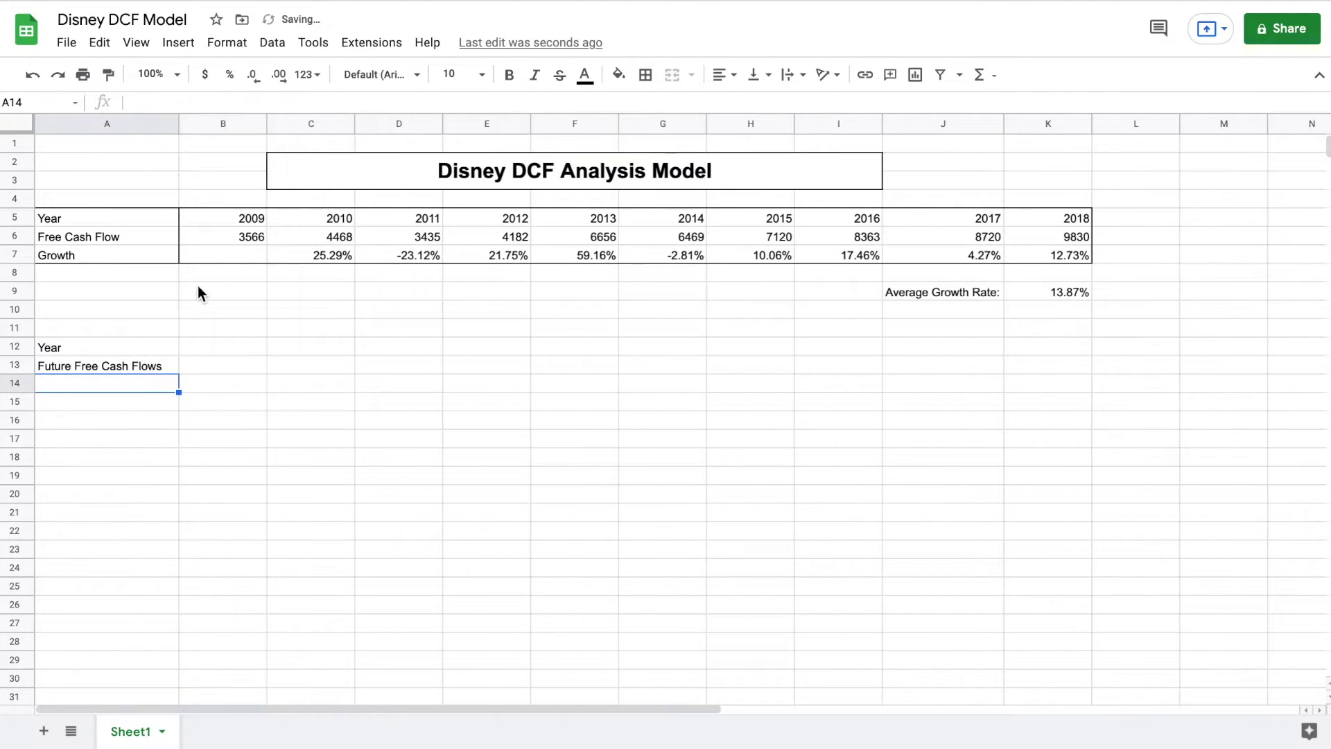
pyautogui.click(222, 349)
pyautogui.write('200')
pyautogui.write('2022')
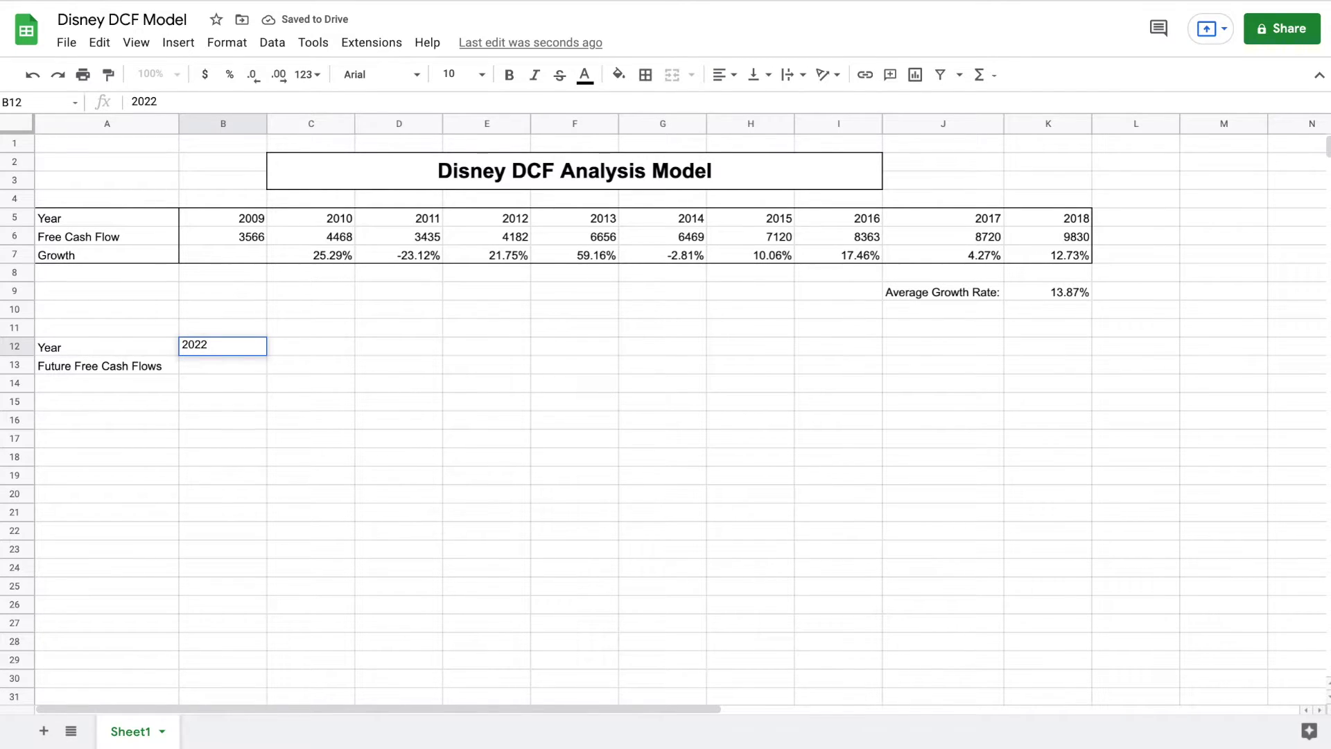
# Fill the years 2023 through 2030 across C12:J12 with a previous-year-plus-one formula
pyautogui.press('Tab')
pyautogui.write('=')
pyautogui.click(247, 347)
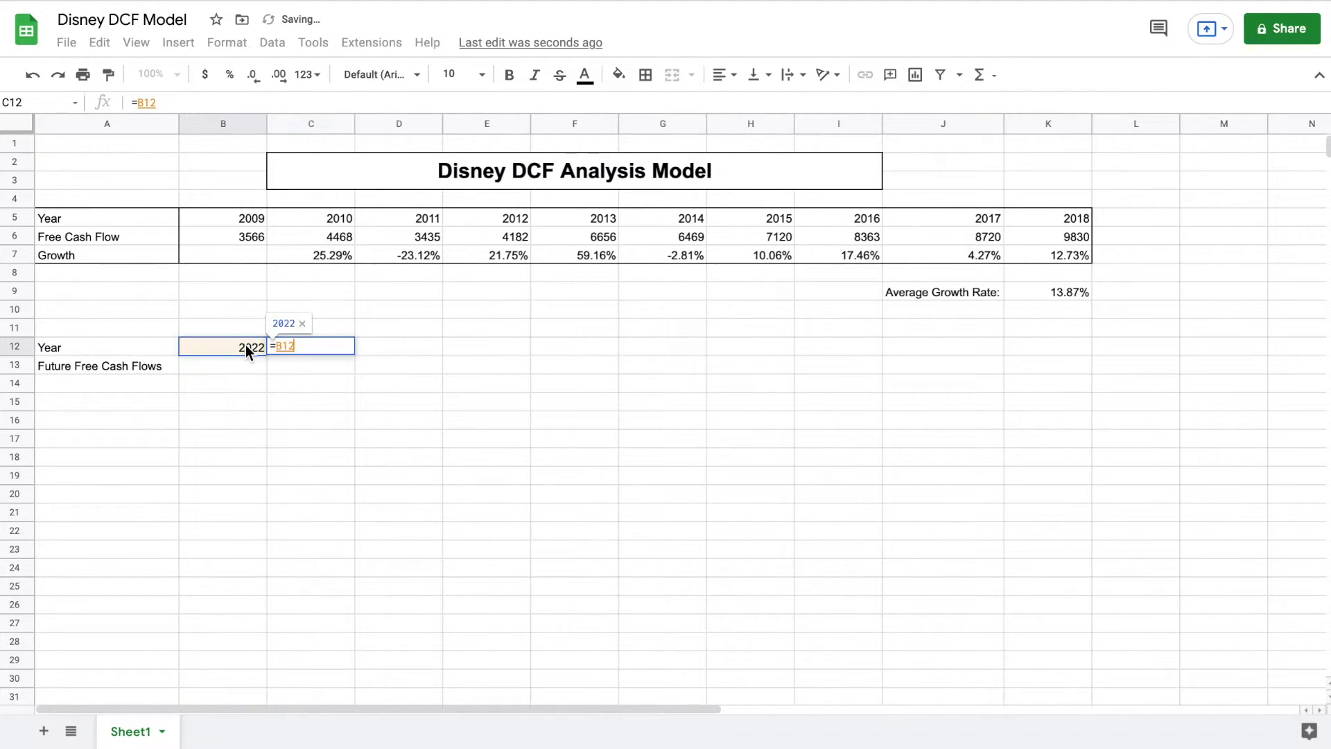
pyautogui.write('+1')
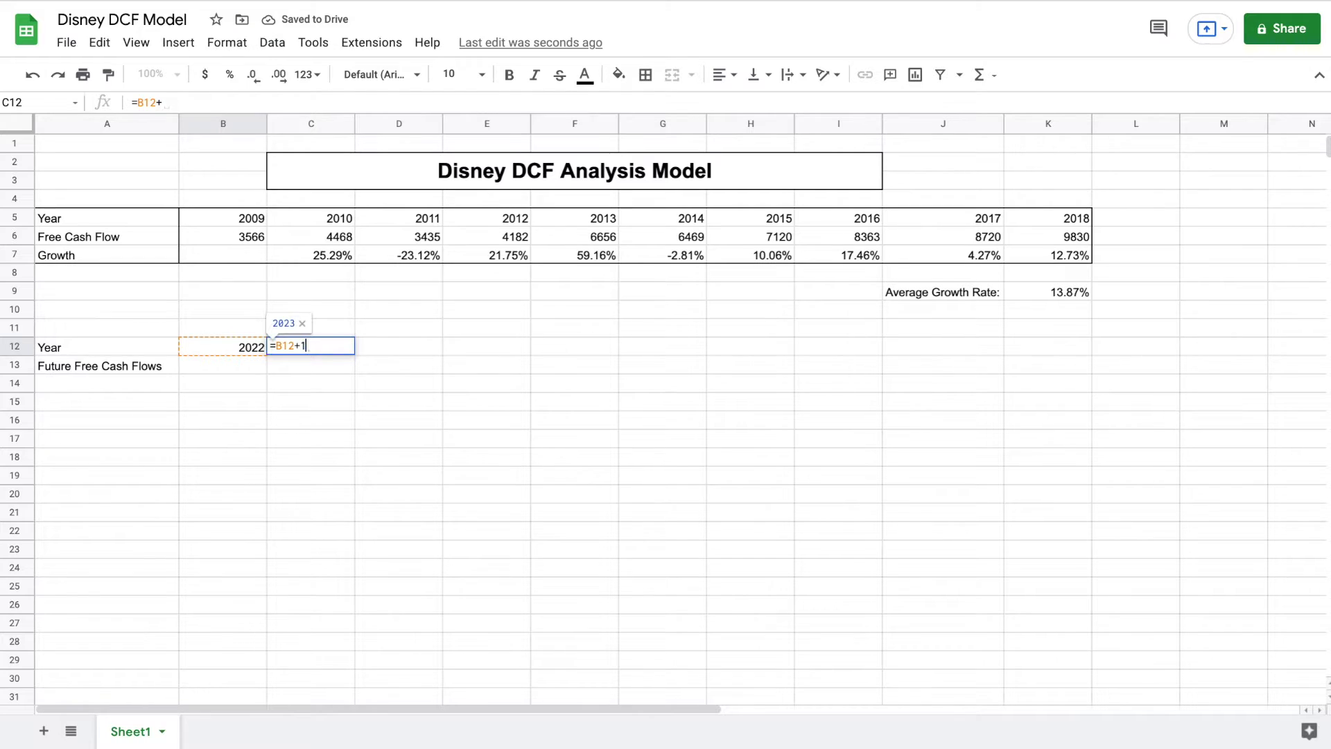
pyautogui.press('Return')
pyautogui.click(340, 351)
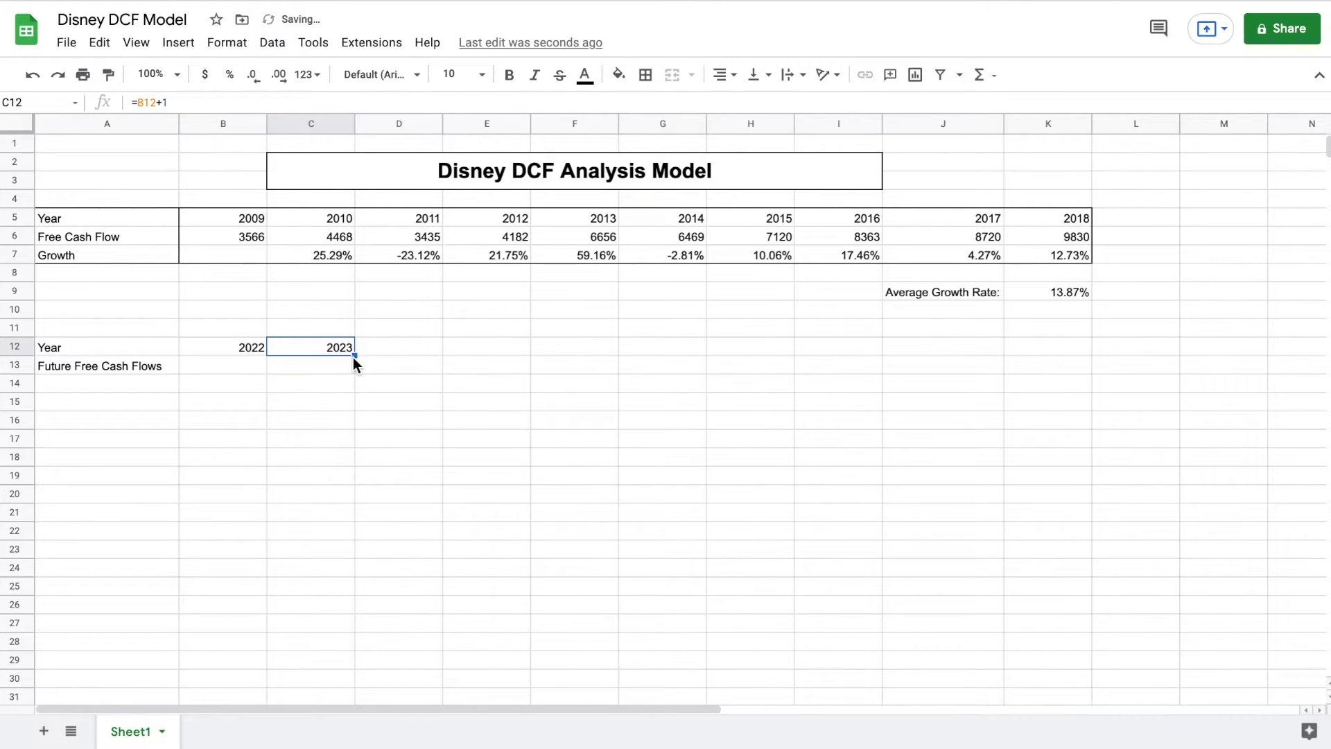
pyautogui.moveTo(352, 355); pyautogui.dragTo(913, 348)
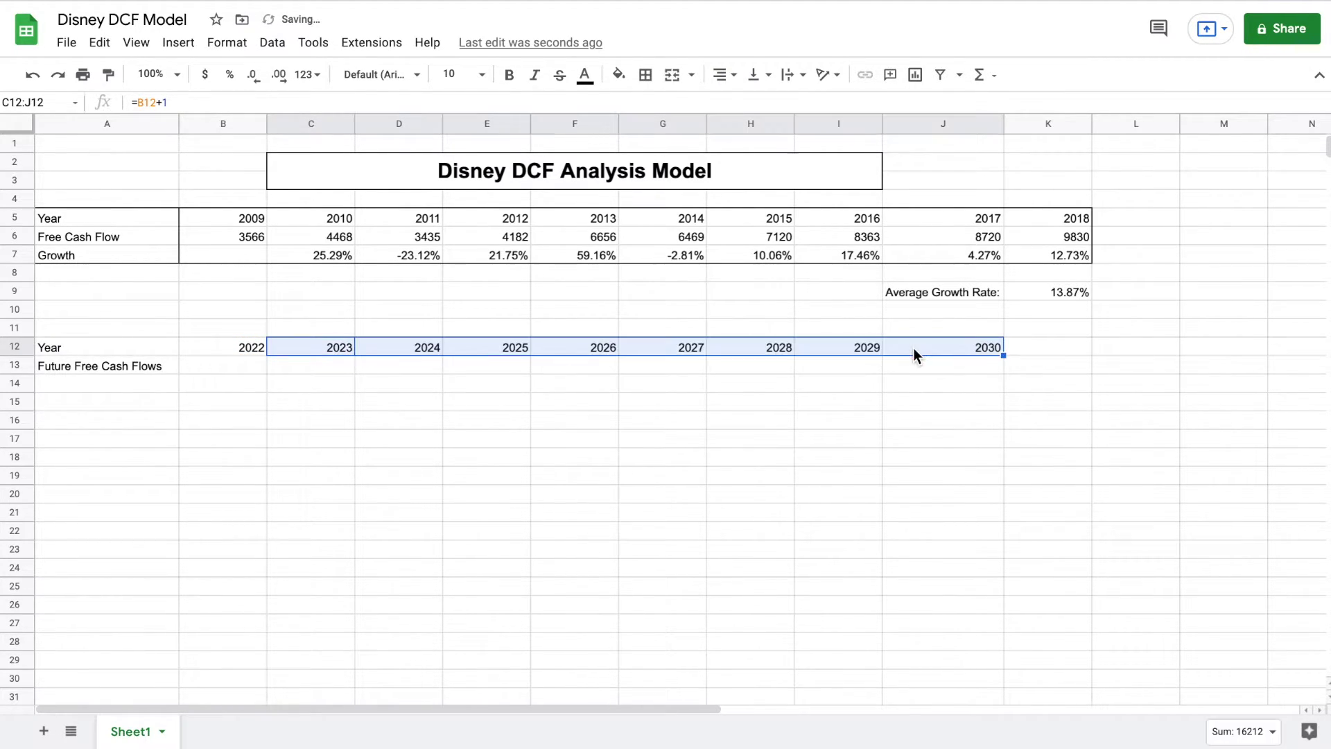
# Add the heading 'Terminal Value' in K12
pyautogui.click(1041, 350)
pyautogui.write('Terminal ')
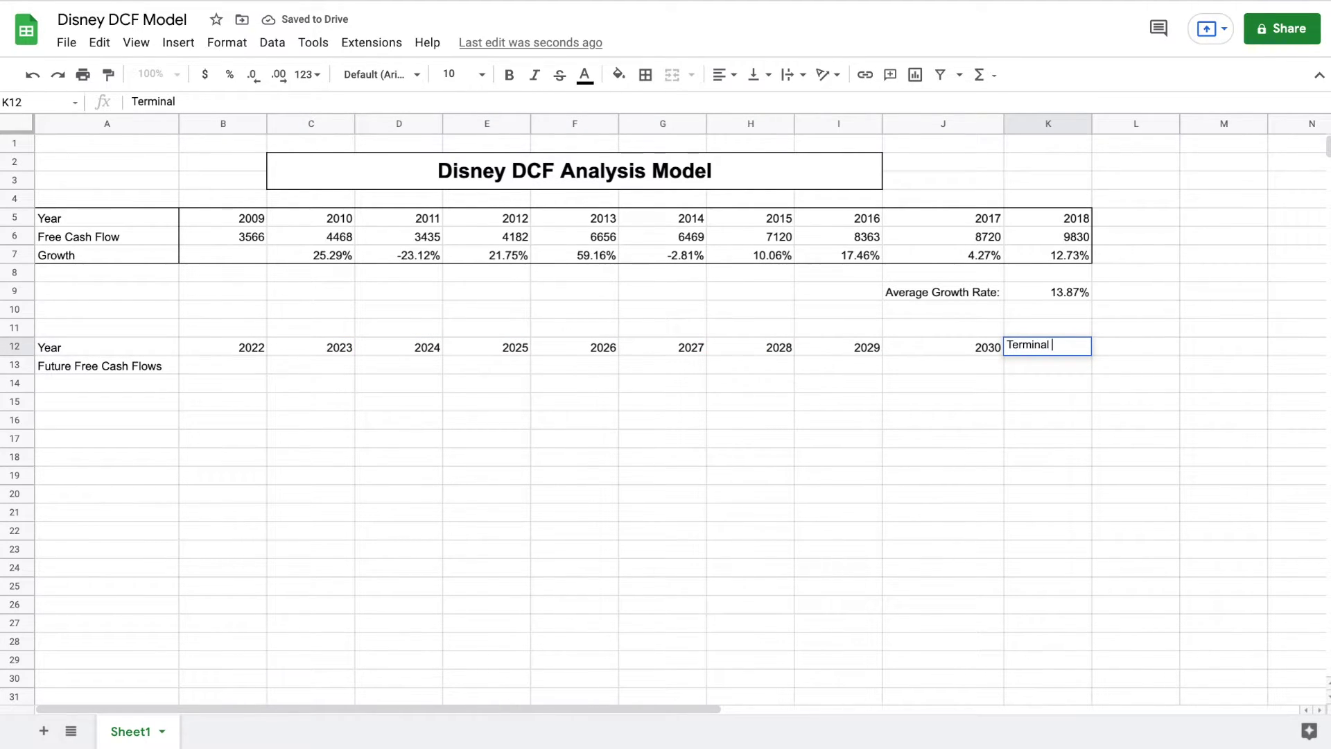
pyautogui.write('Value')
pyautogui.press('Return')
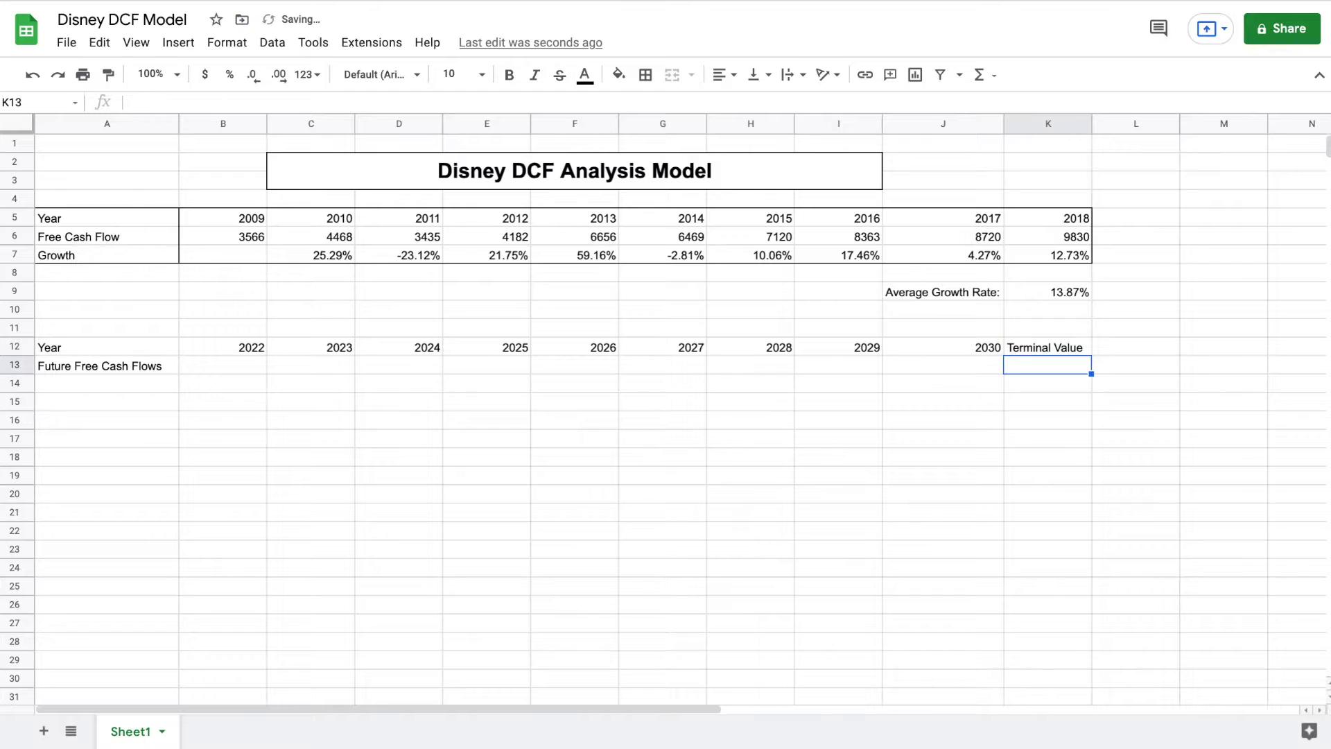
pyautogui.click(252, 364)
# Enter =K6*(1+K9) in B13, giving a 2022 cash flow of 11192.97773
pyautogui.write('=')
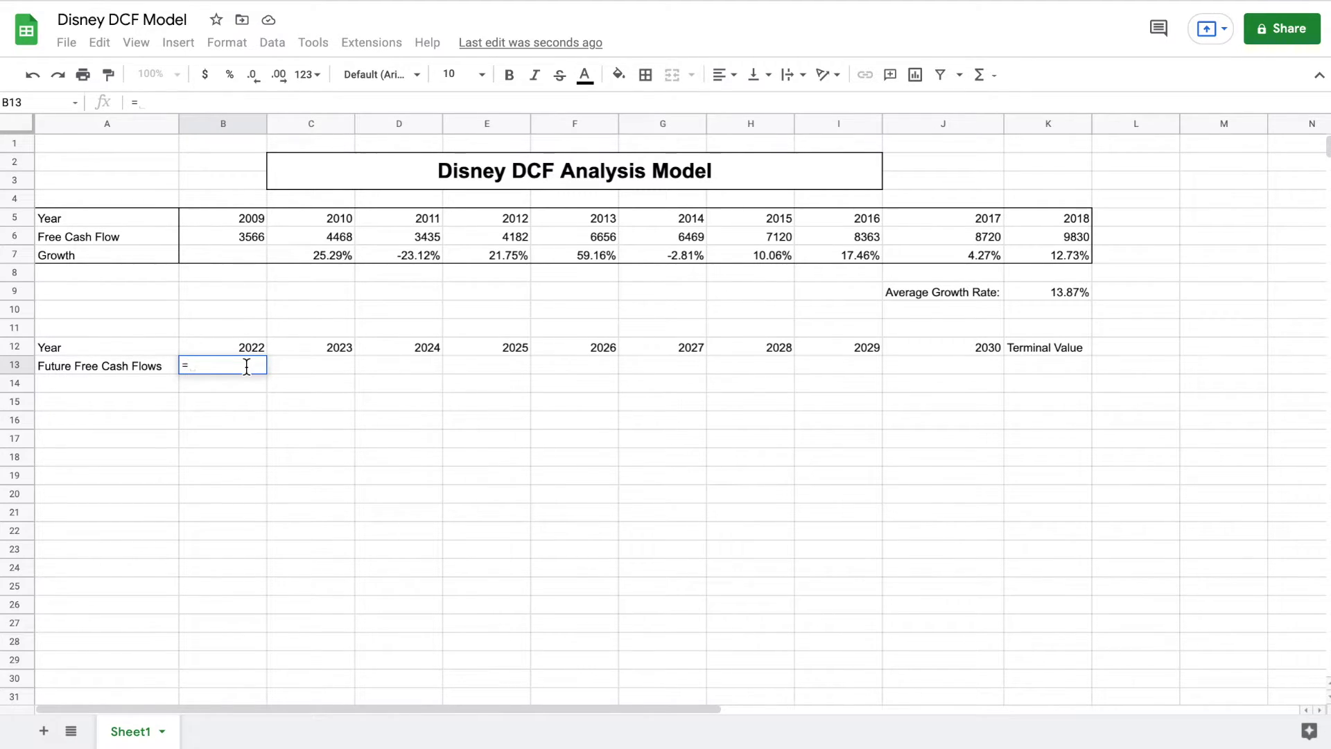
pyautogui.click(1077, 237)
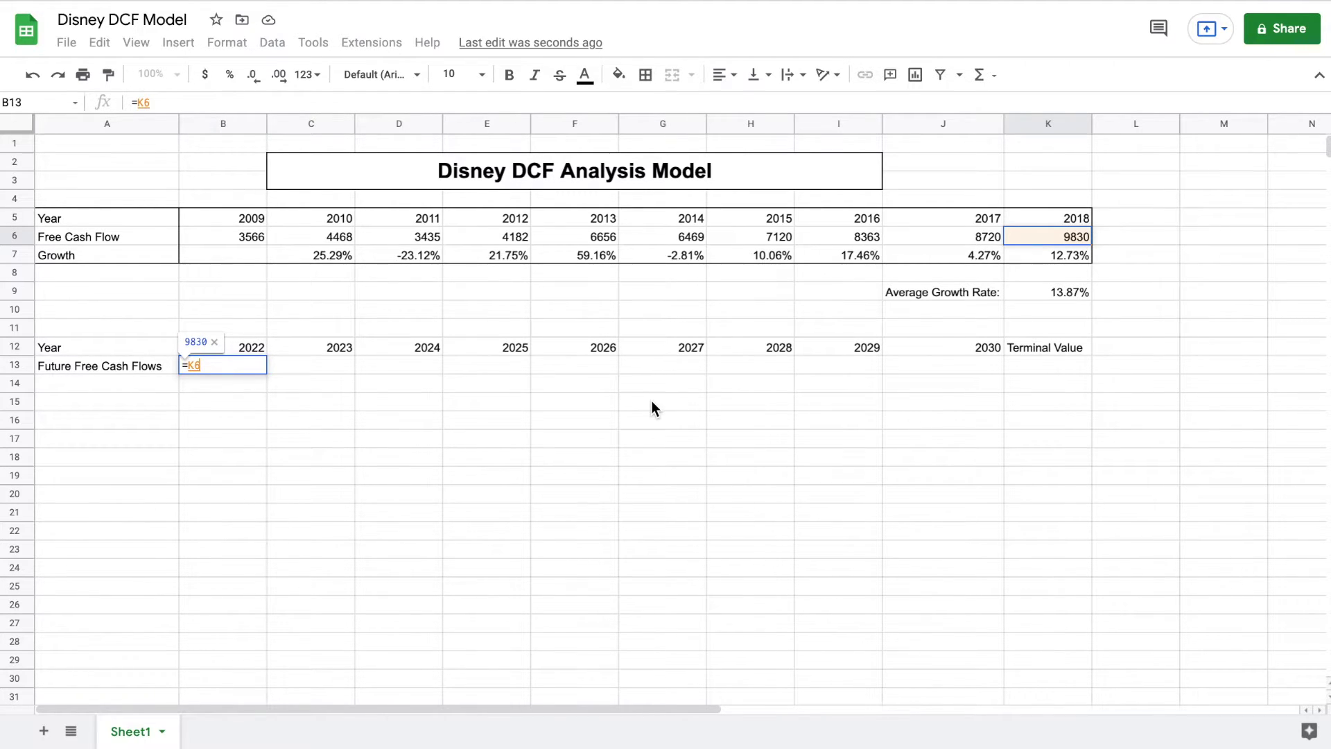
pyautogui.write('*(')
pyautogui.write('1')
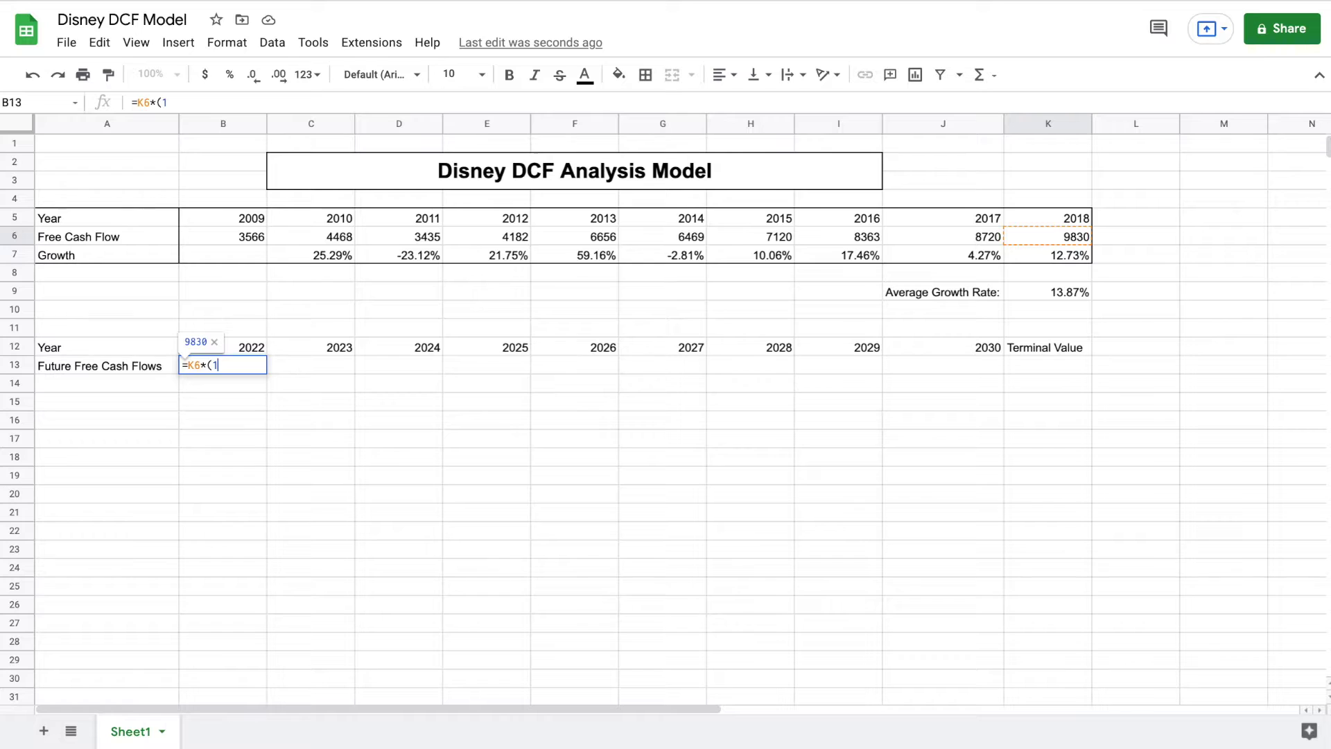
pyautogui.write('+')
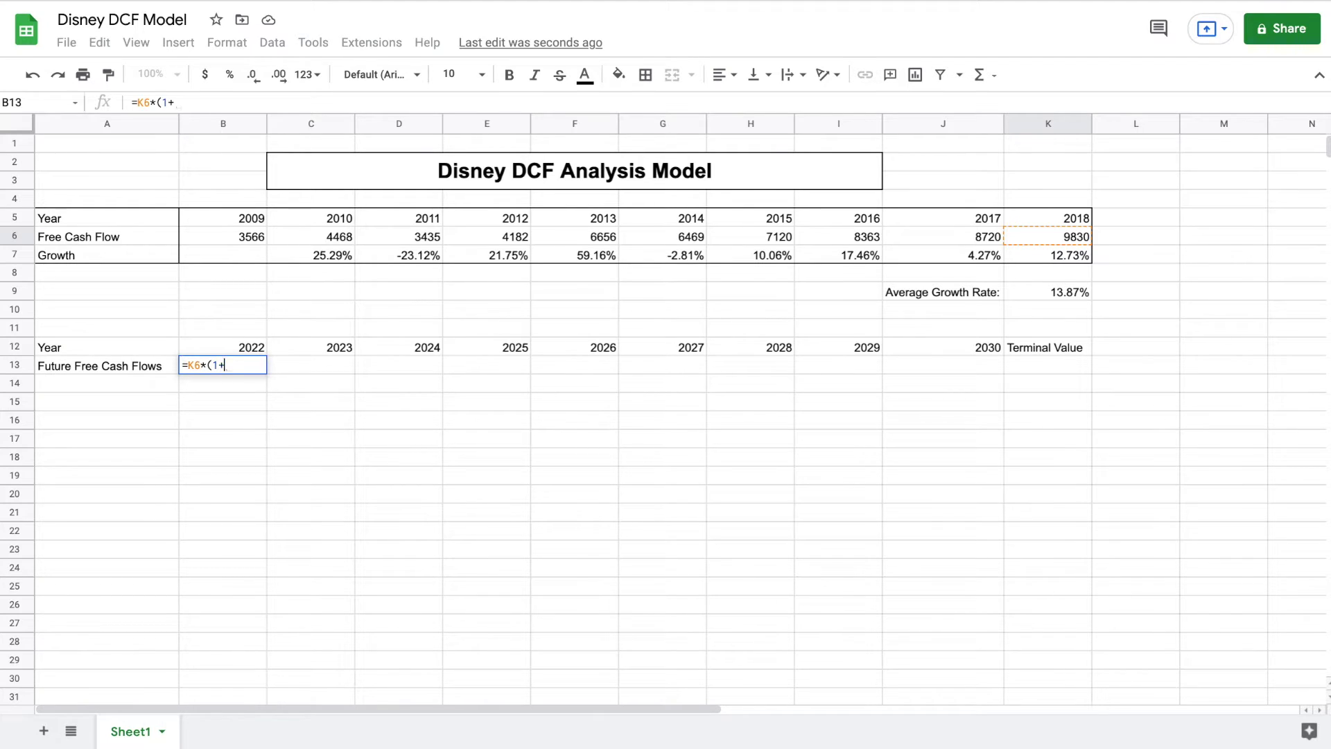
pyautogui.click(1078, 291)
pyautogui.write(')')
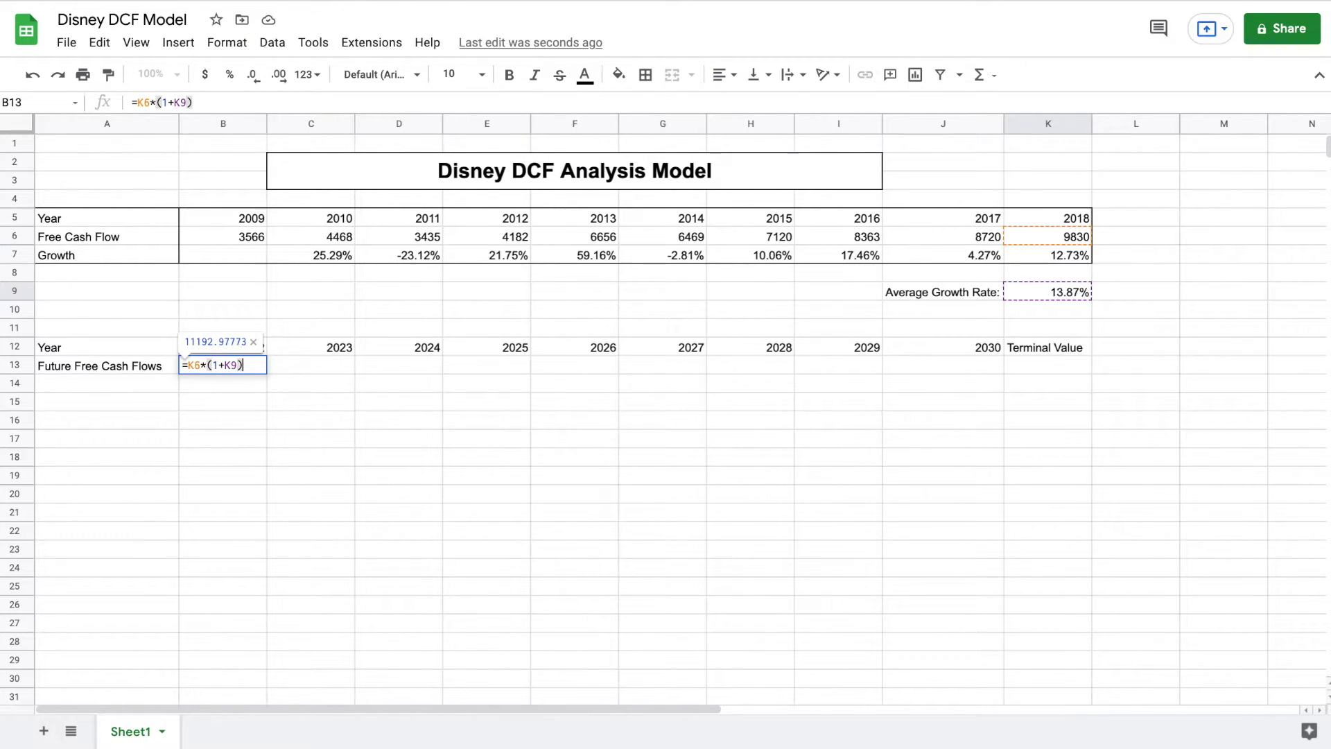
pyautogui.press('Return')
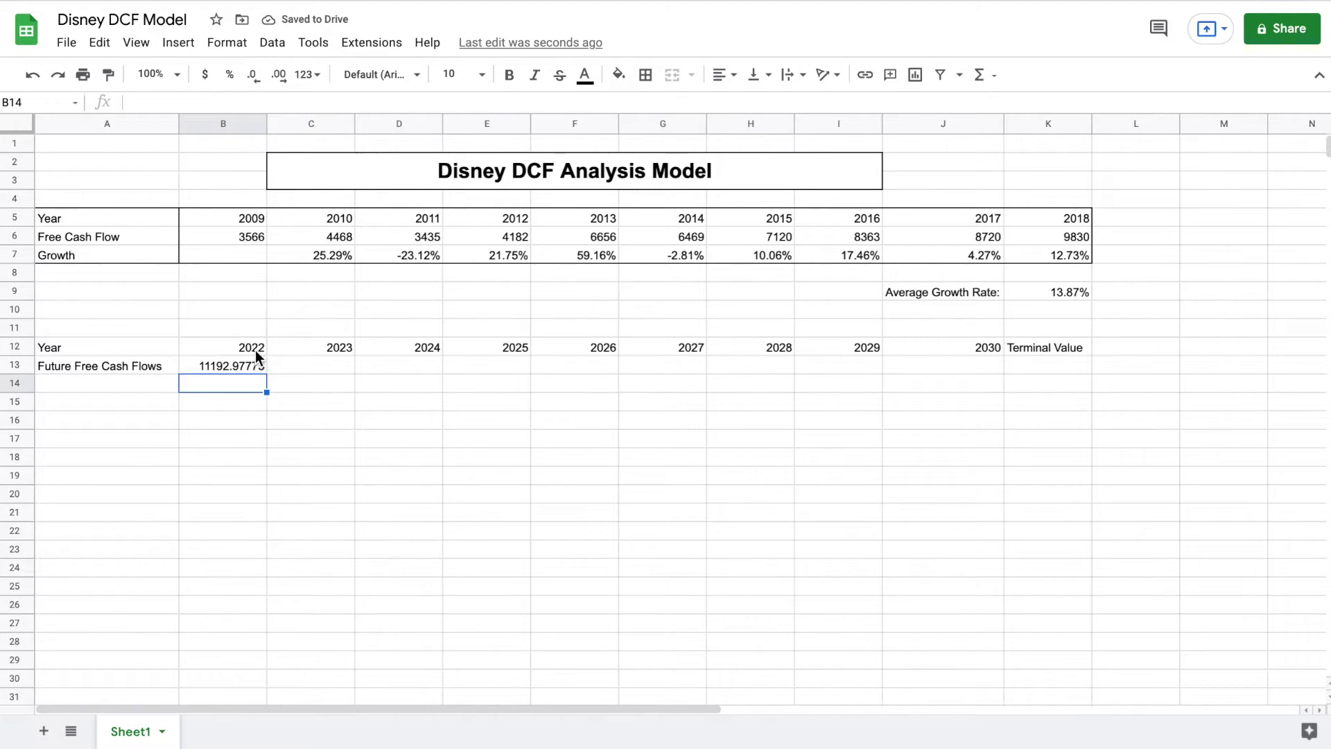
# Build the 2023 cash flow formula =B13*(1+K9) in C13
pyautogui.click(328, 365)
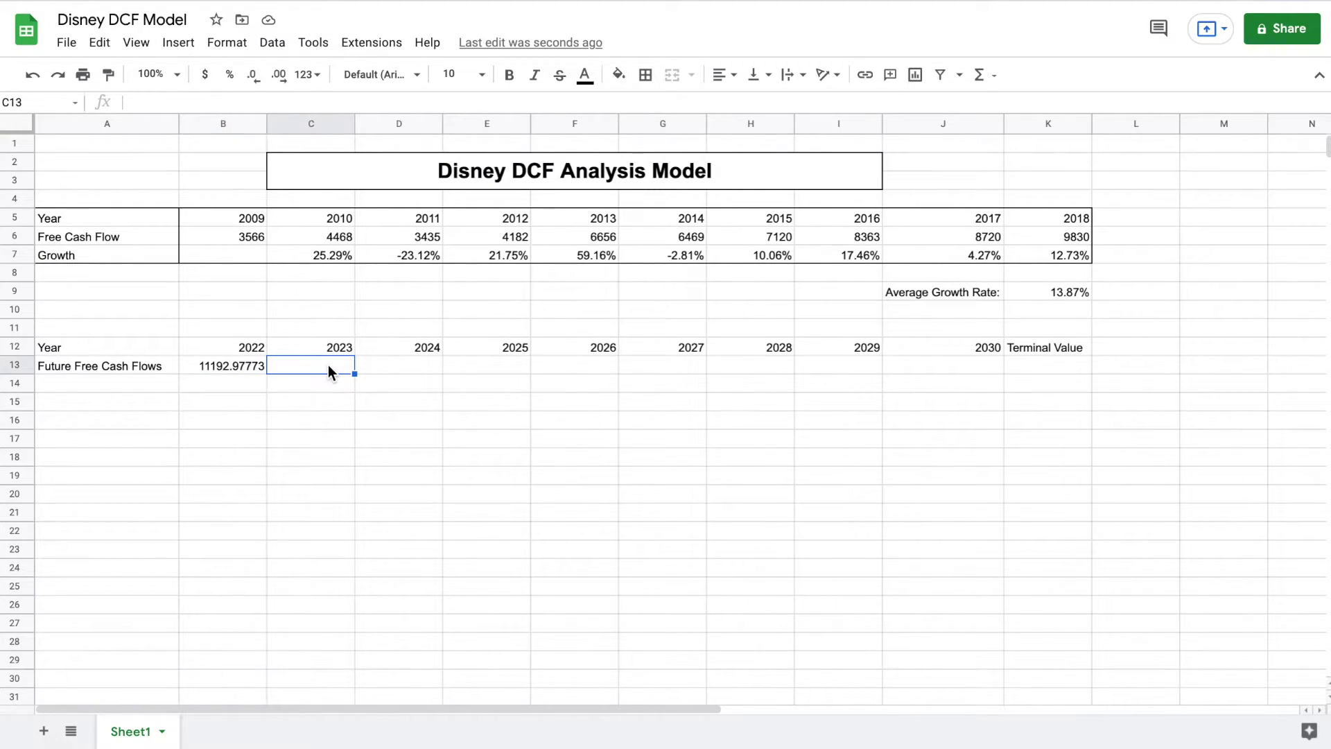
pyautogui.write('=')
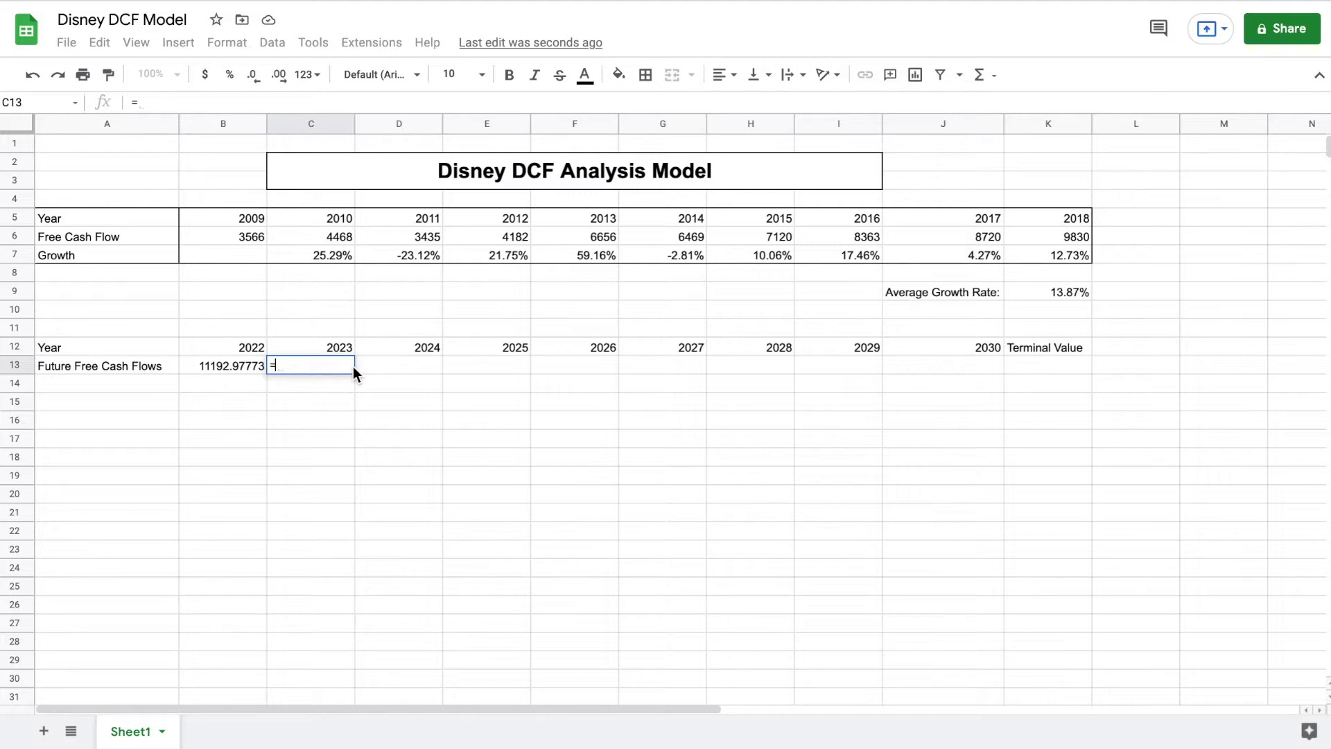
pyautogui.click(235, 366)
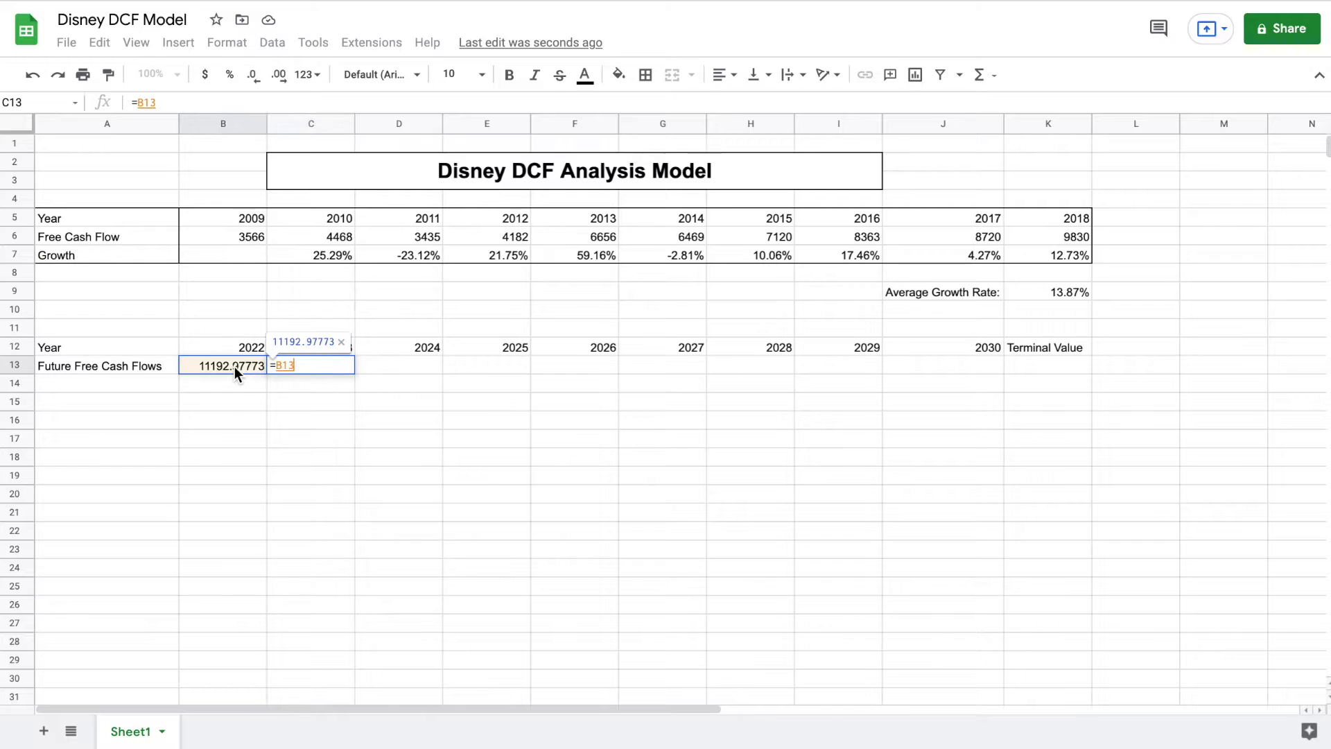
pyautogui.write('(')
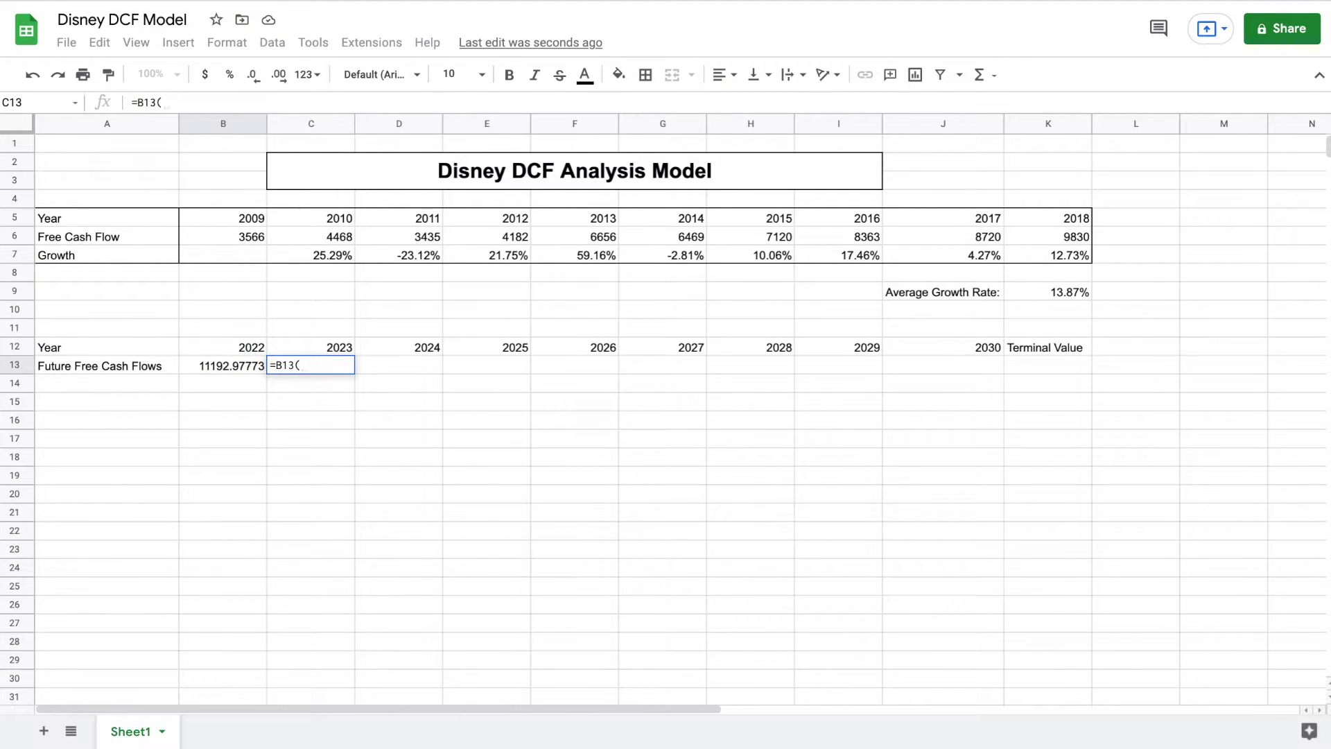
pyautogui.press('BackSpace')
pyautogui.write('*(1')
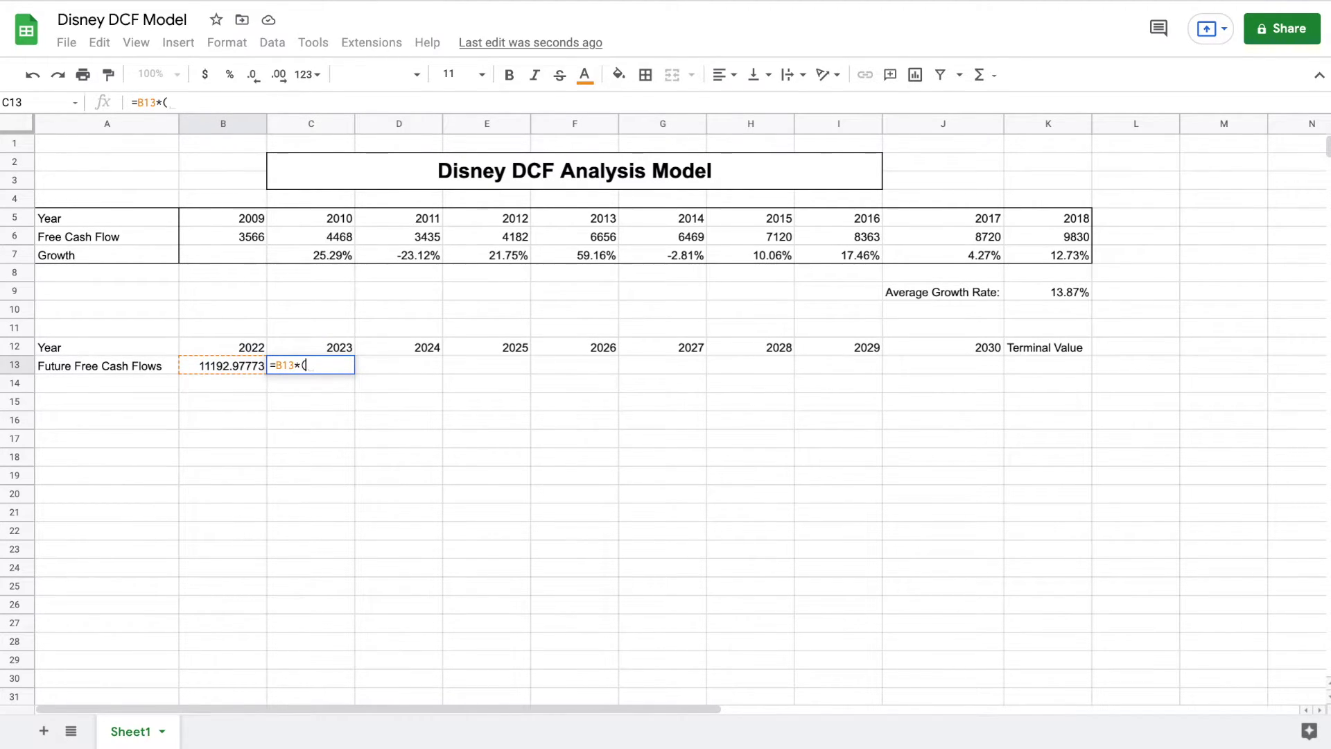
pyautogui.write('+')
pyautogui.click(1059, 286)
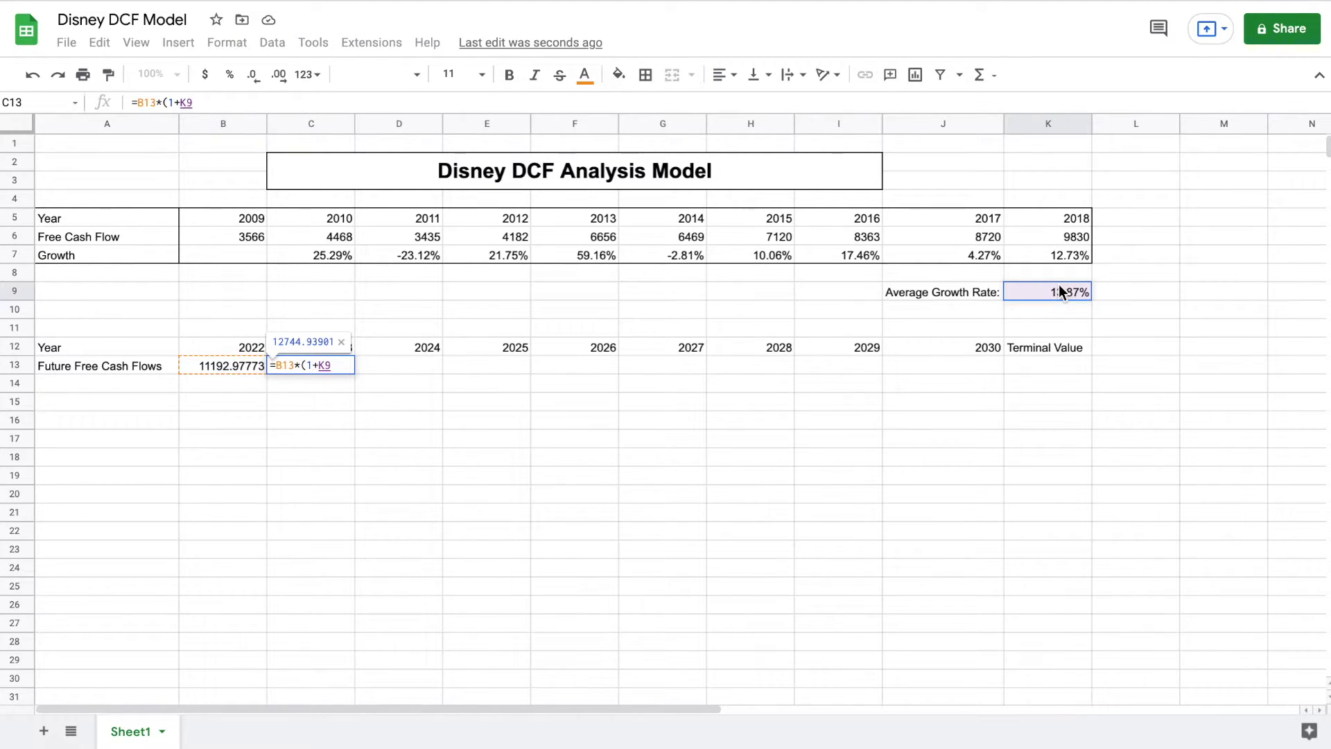
pyautogui.write(')')
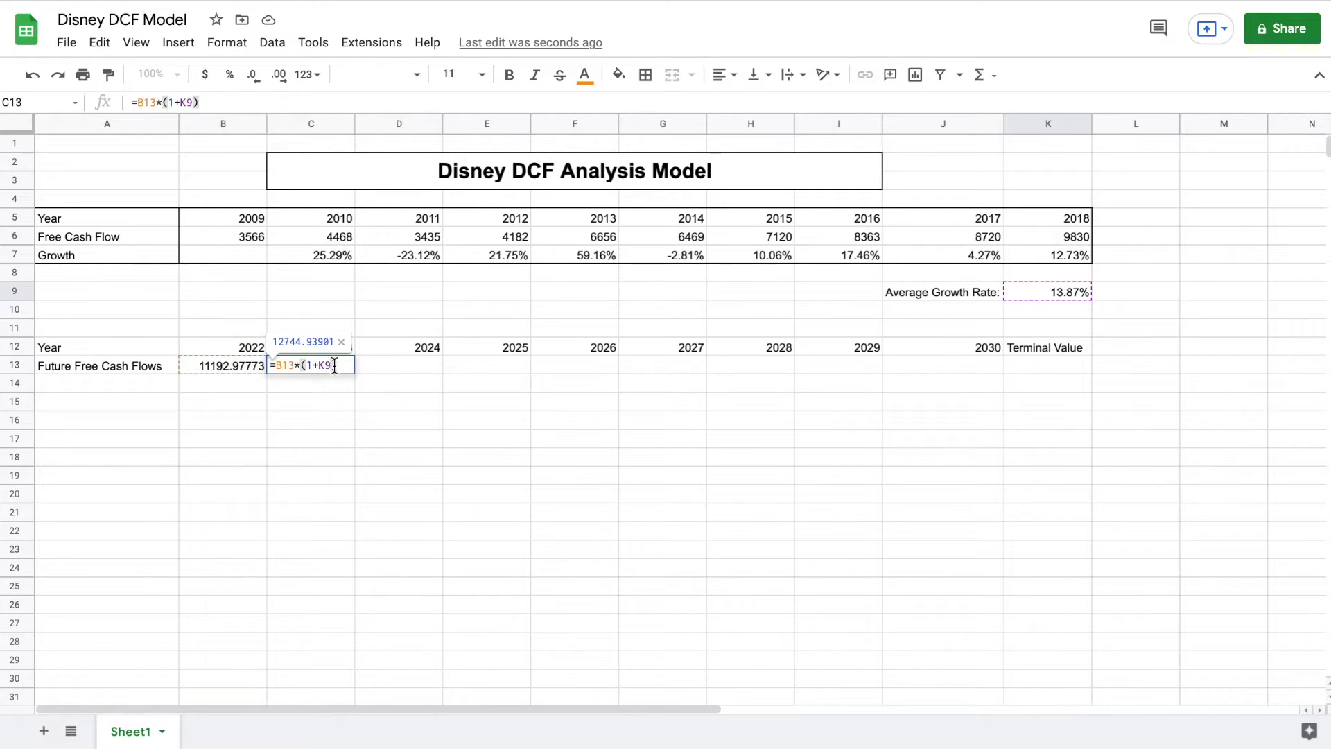
# Anchor the growth rate as $K$9 and fill the formula across to J13
pyautogui.press('Left')
pyautogui.press('Left')
pyautogui.press('Left')
pyautogui.write('$')
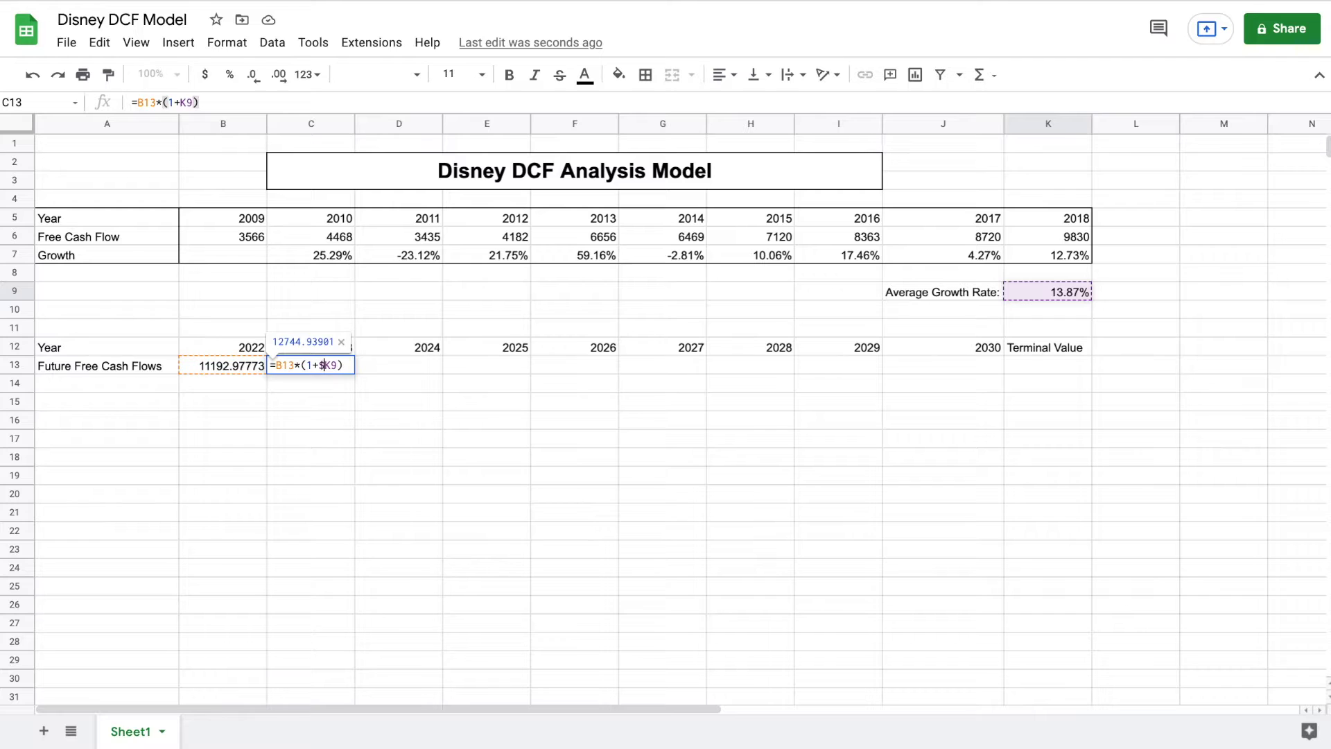
pyautogui.press('Right')
pyautogui.write('$')
pyautogui.press('Return')
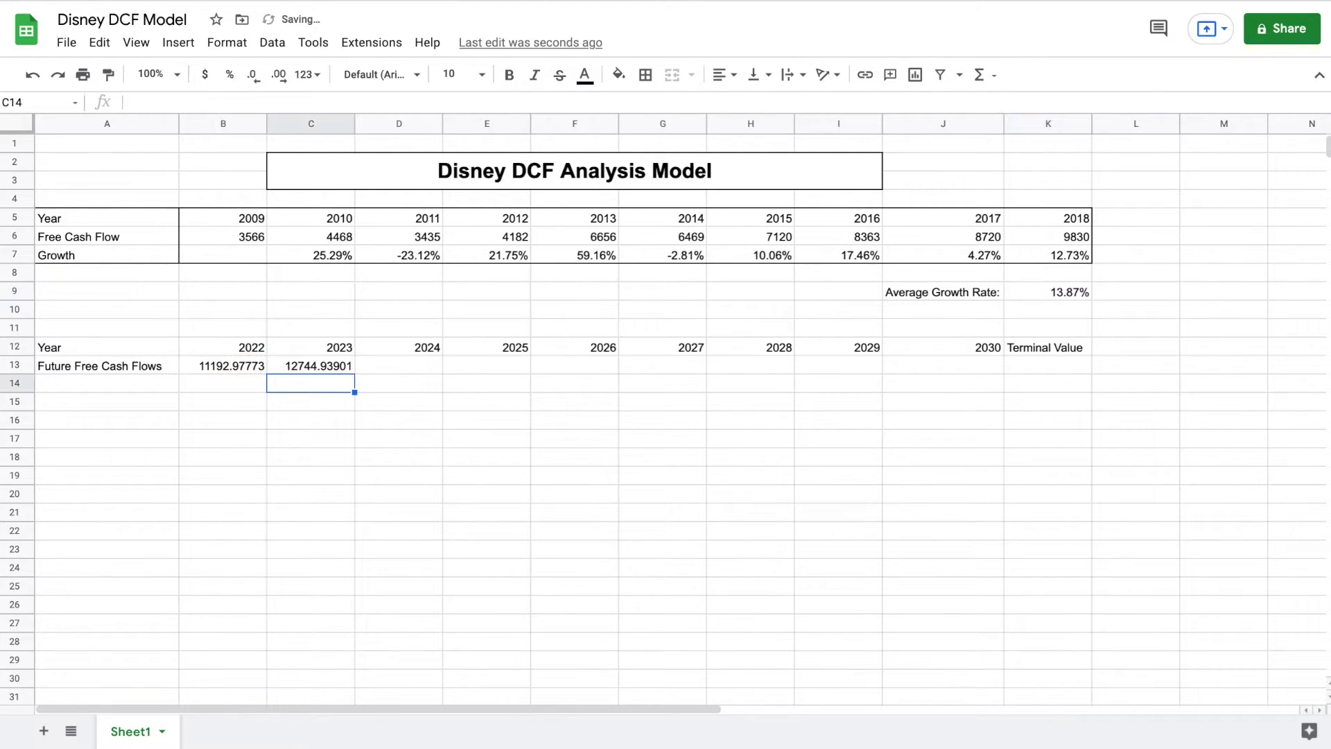
pyautogui.click(347, 369)
pyautogui.moveTo(356, 369); pyautogui.dragTo(924, 383)
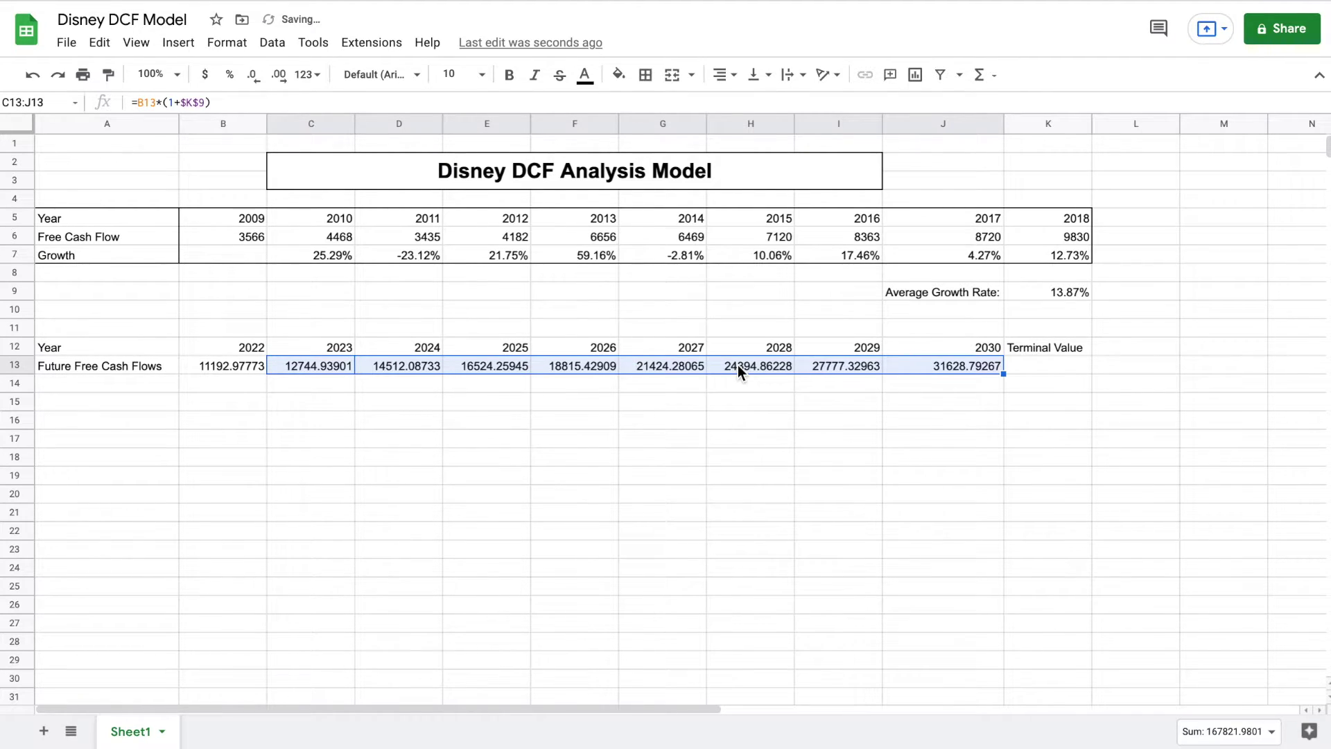
# Round the 2023–2030 cash flows in C13:J13 to whole numbers
pyautogui.click(253, 76)
pyautogui.click(254, 77)
pyautogui.click(254, 76)
pyautogui.click(254, 77)
pyautogui.click(254, 76)
pyautogui.click(412, 426)
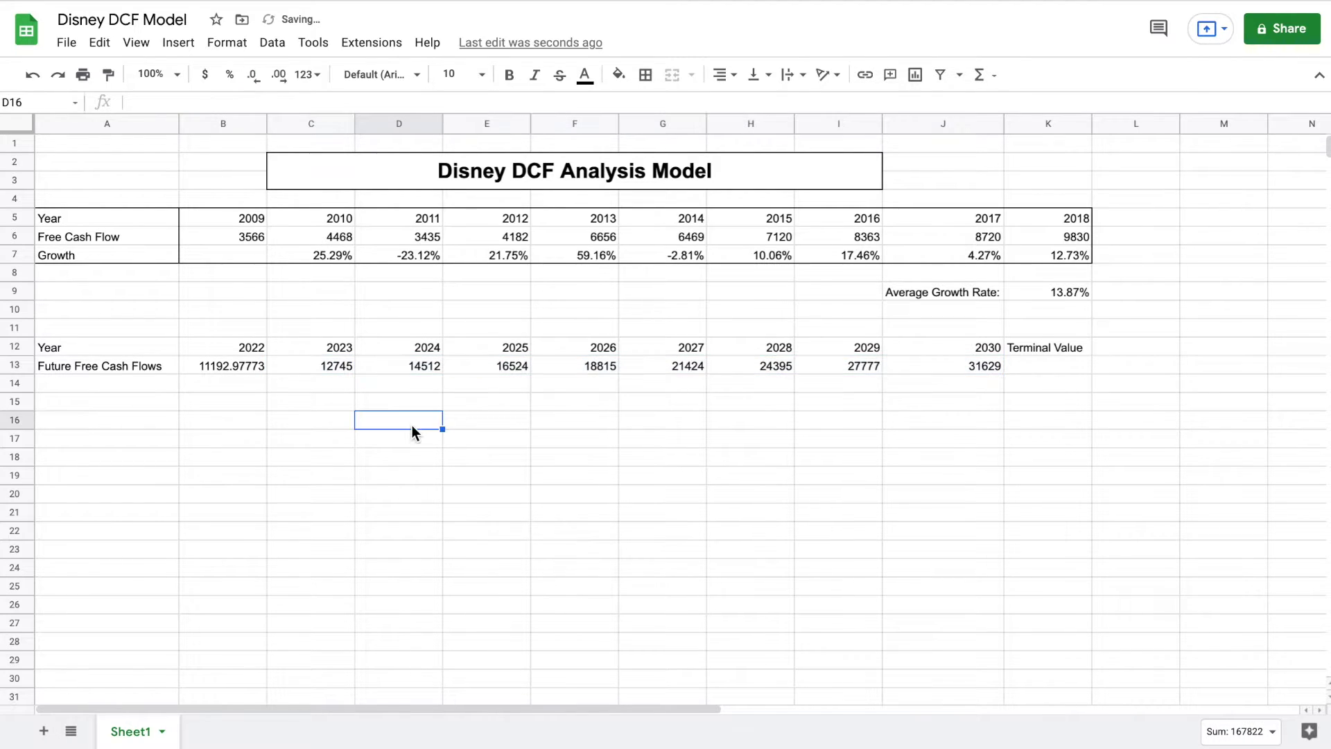
# Round the 2022 cash flow in B13 to a whole number, 11193
pyautogui.click(256, 372)
pyautogui.click(254, 76)
pyautogui.click(254, 77)
pyautogui.click(254, 77)
pyautogui.click(253, 76)
pyautogui.click(254, 76)
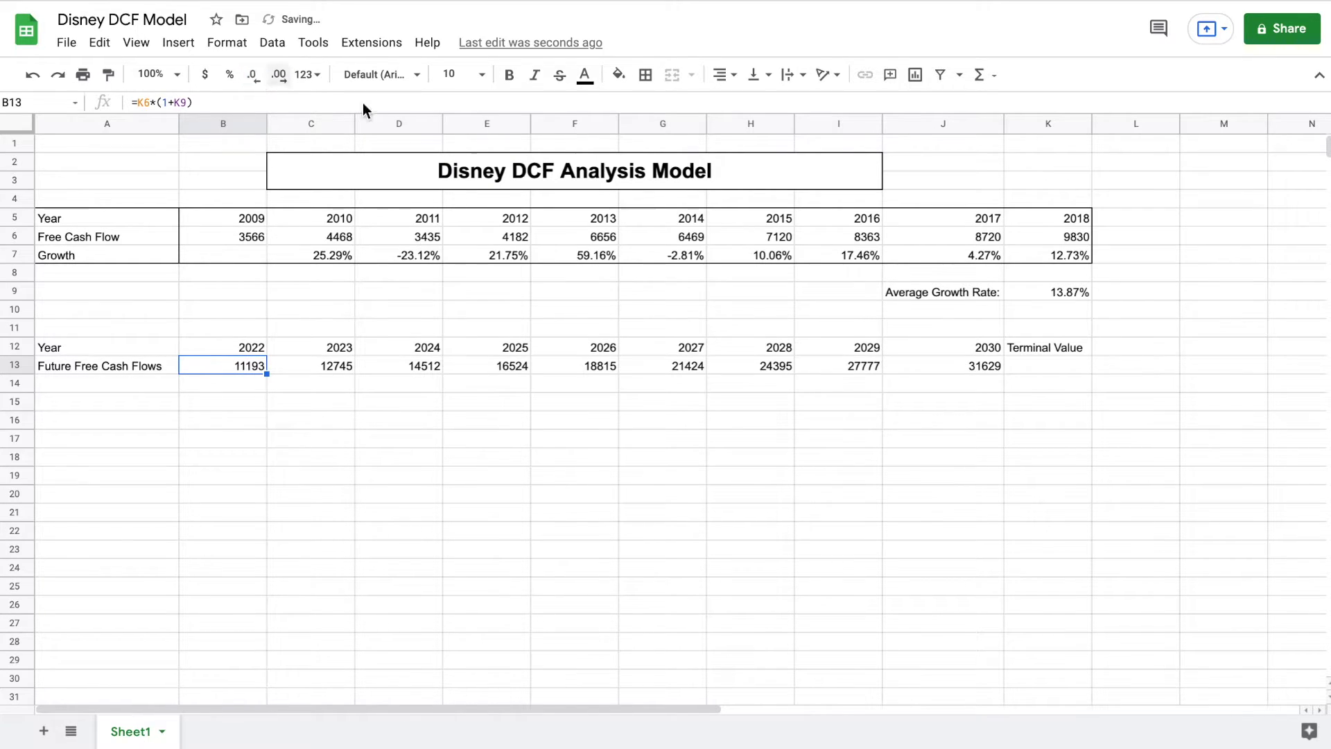
pyautogui.click(1151, 351)
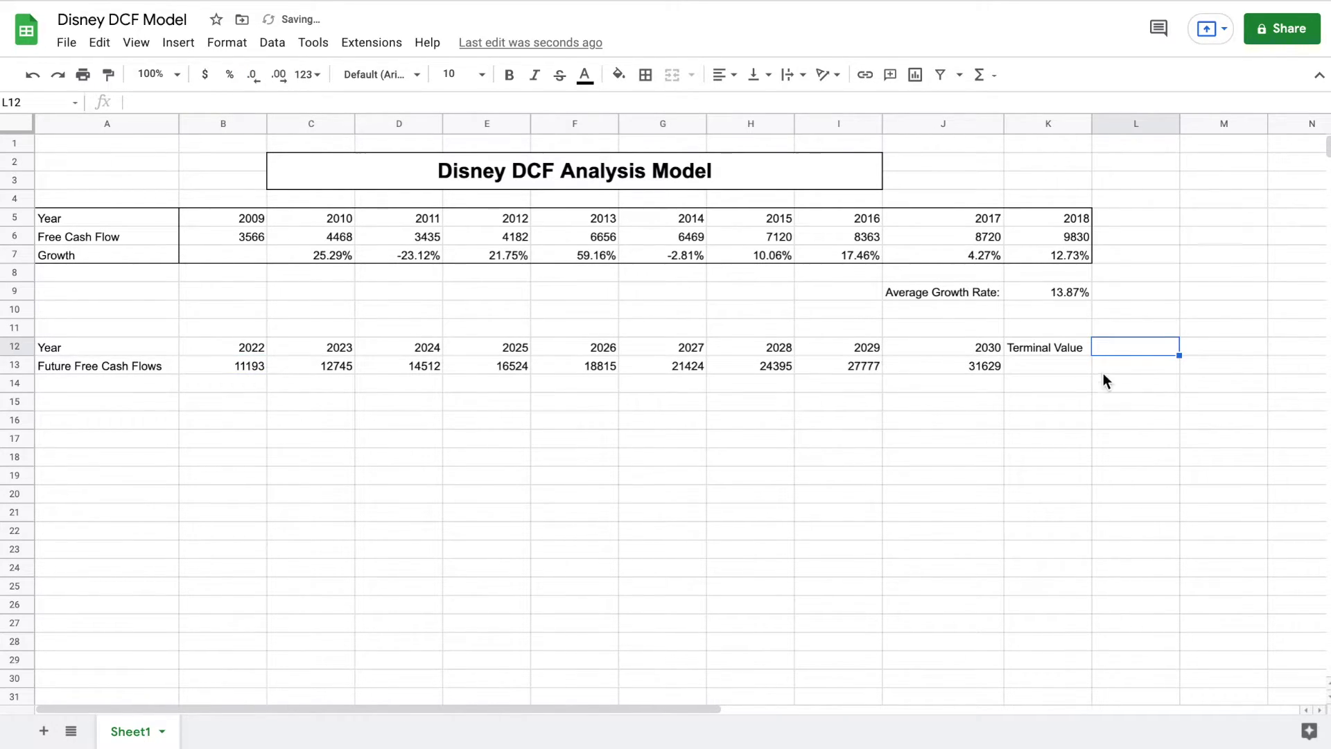
pyautogui.click(1061, 367)
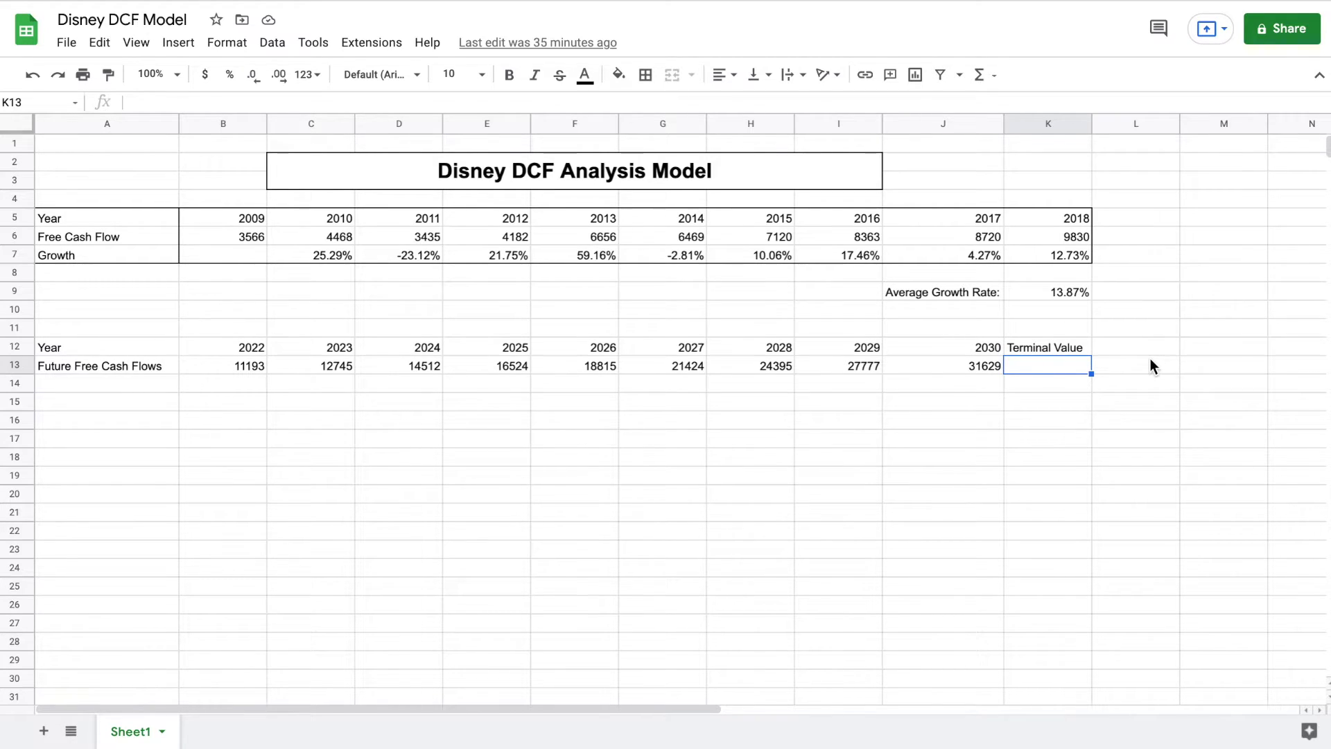
# Enter the labels 'Perpetual Growth Rate:' in K16 and 'Discount Rate:' in K17
pyautogui.click(1060, 418)
pyautogui.write('Perpetual Grwoth Rate')
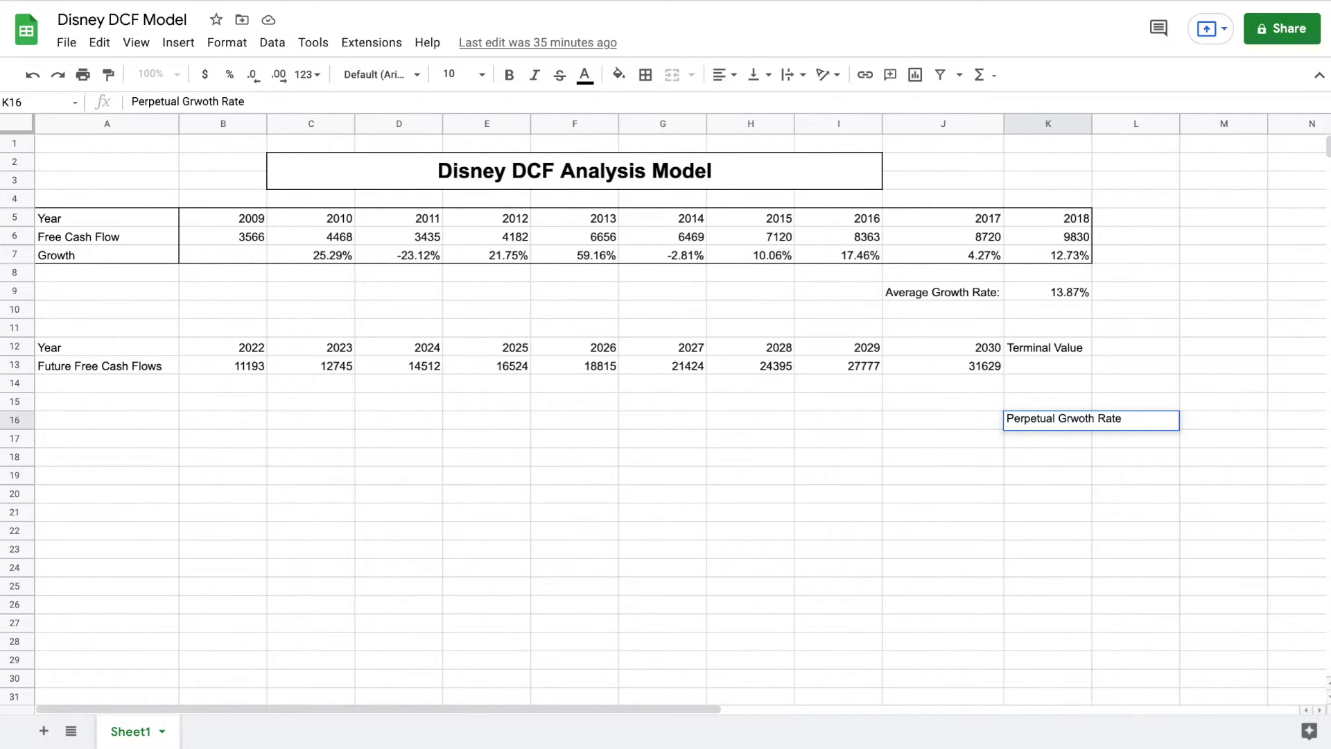
pyautogui.write(':')
pyautogui.press('Return')
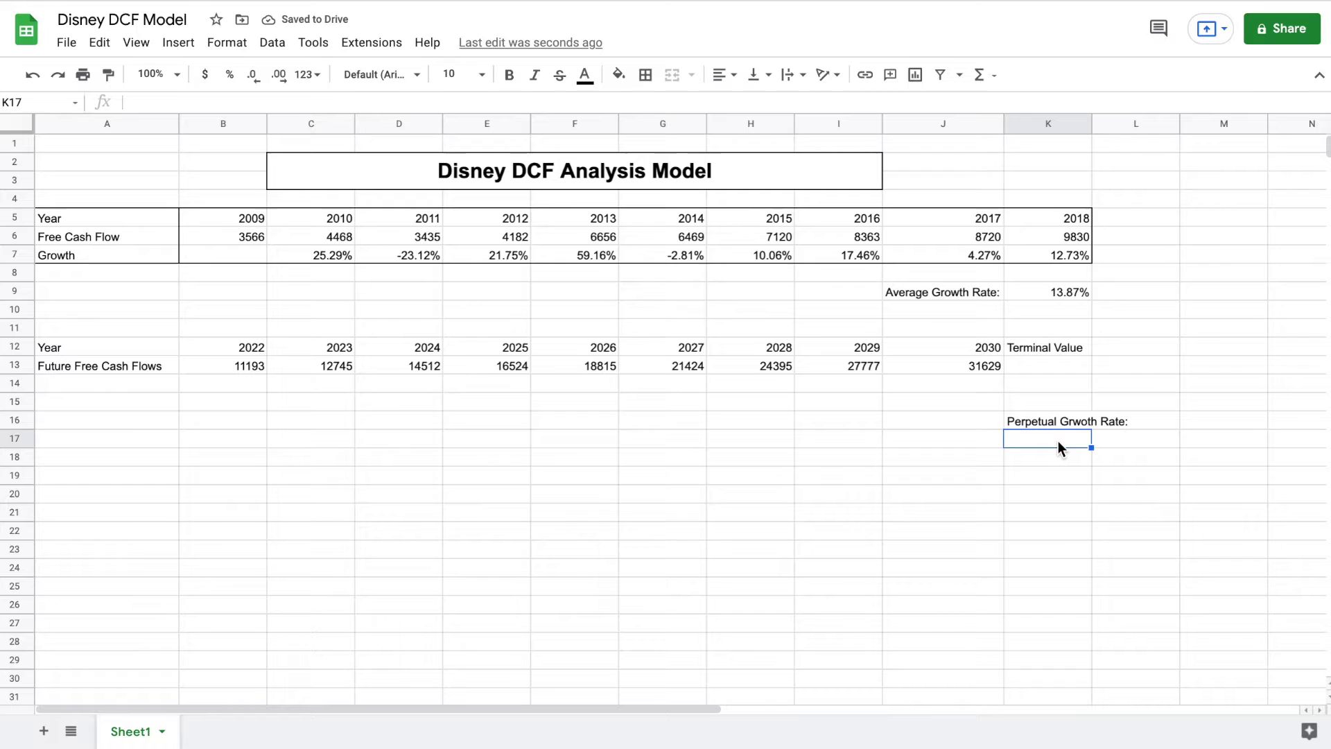
pyautogui.write('Discou')
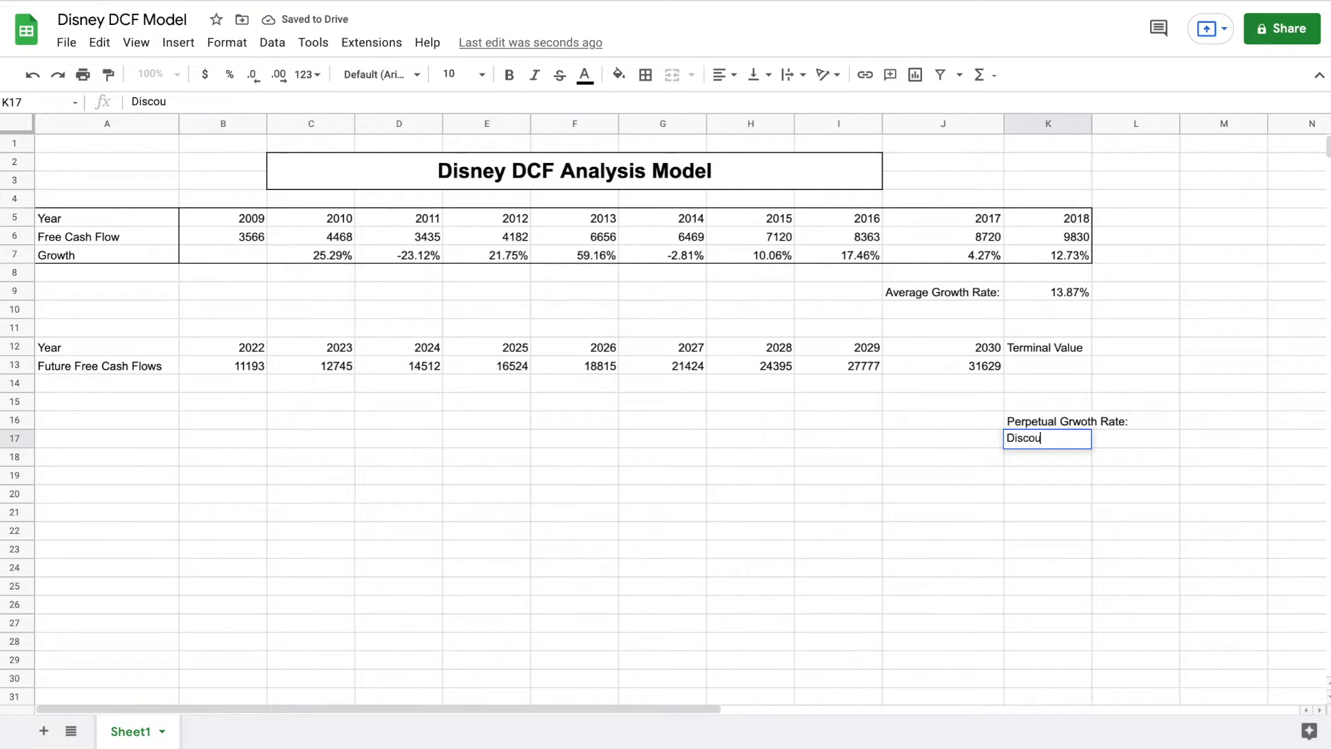
pyautogui.write('nt Rate')
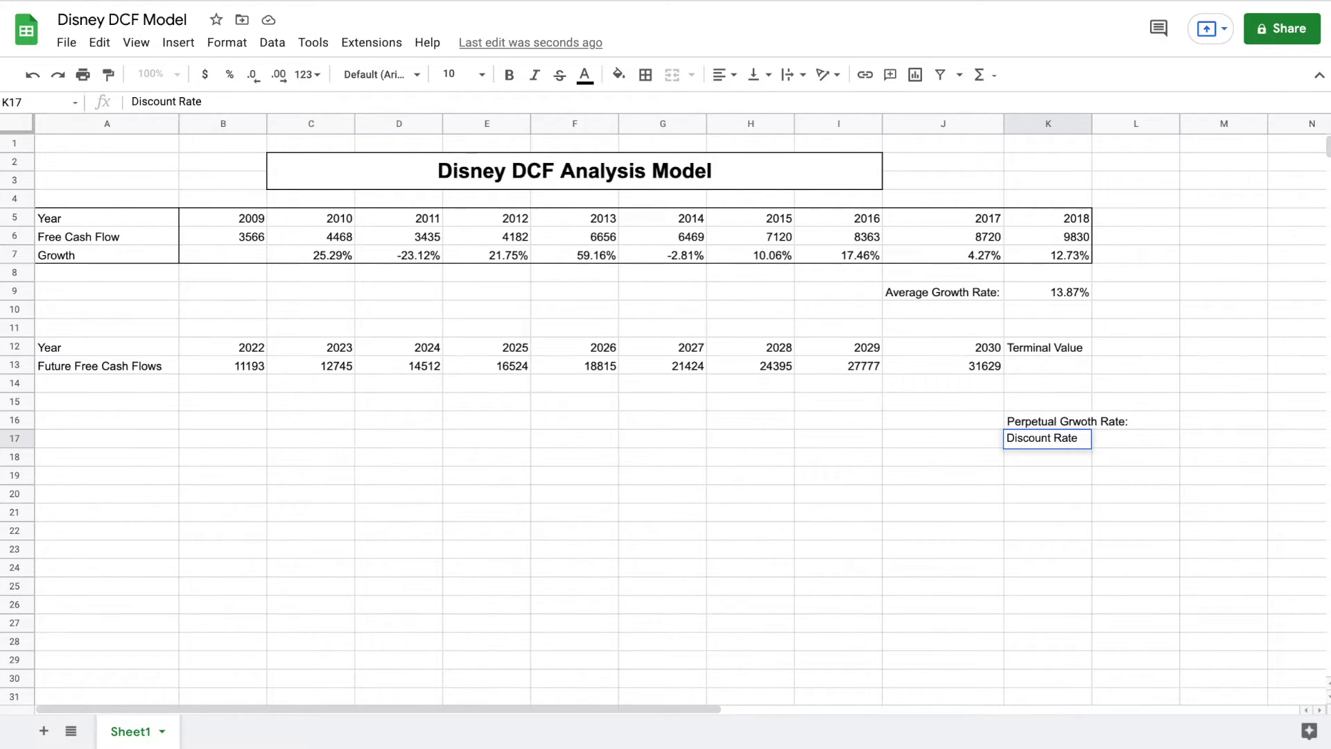
pyautogui.write(':')
pyautogui.press('Return')
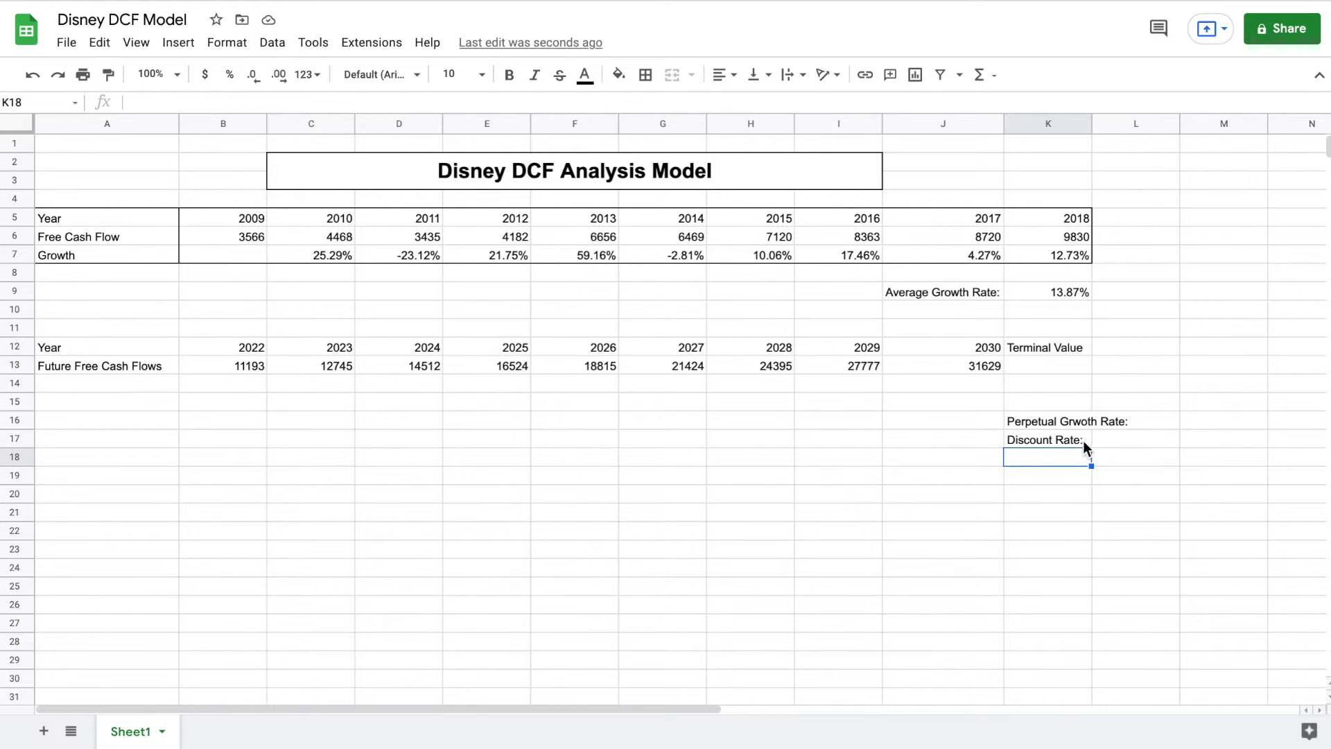
# Correct the misspelling 'Grwoth' to 'Growth' in K16 via the formula bar
pyautogui.click(1079, 420)
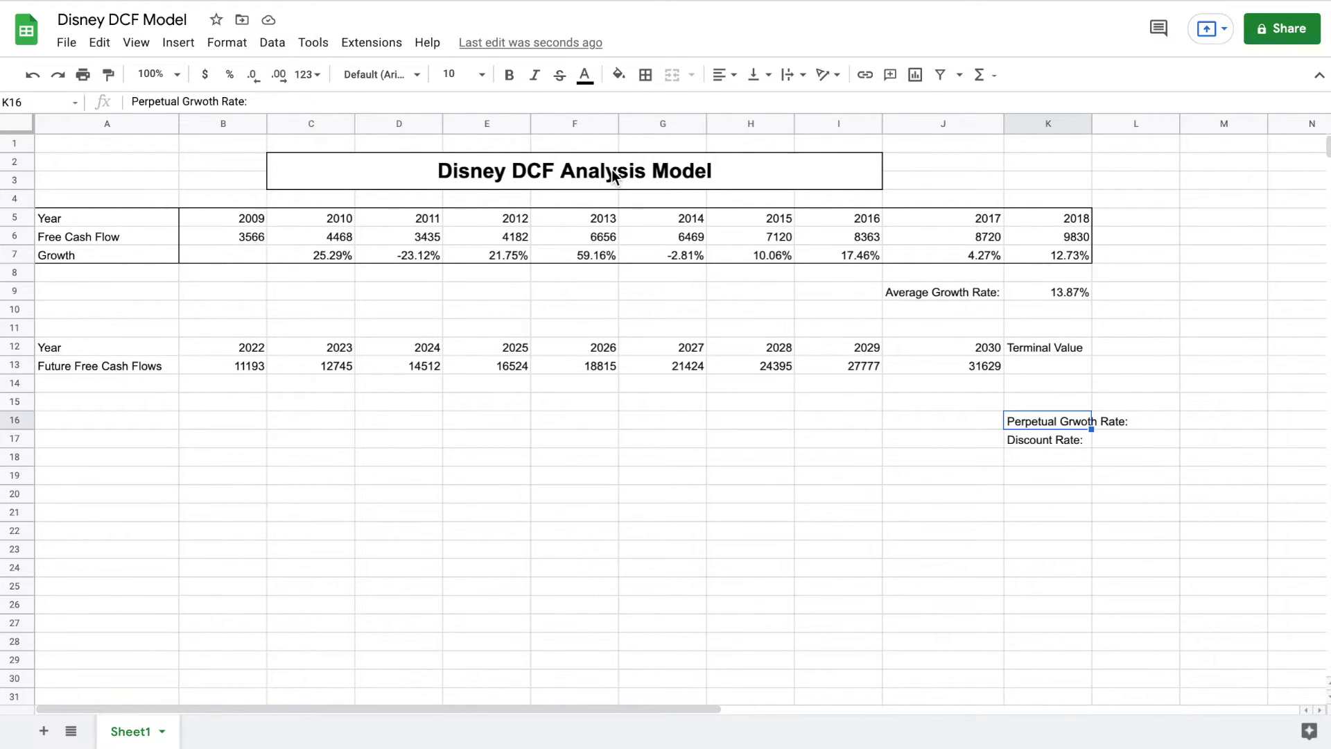
pyautogui.click(206, 104)
pyautogui.press('BackSpace')
pyautogui.press('BackSpace')
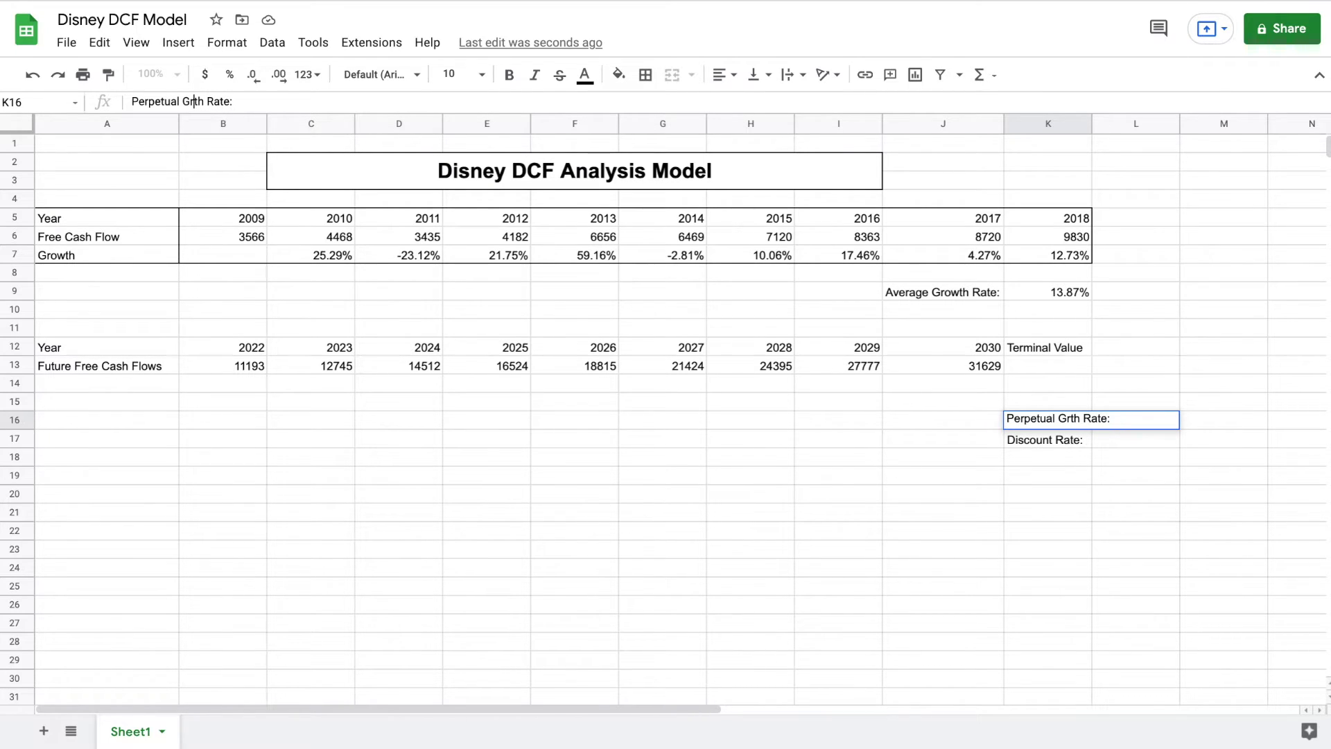
pyautogui.write('ow')
pyautogui.press('Return')
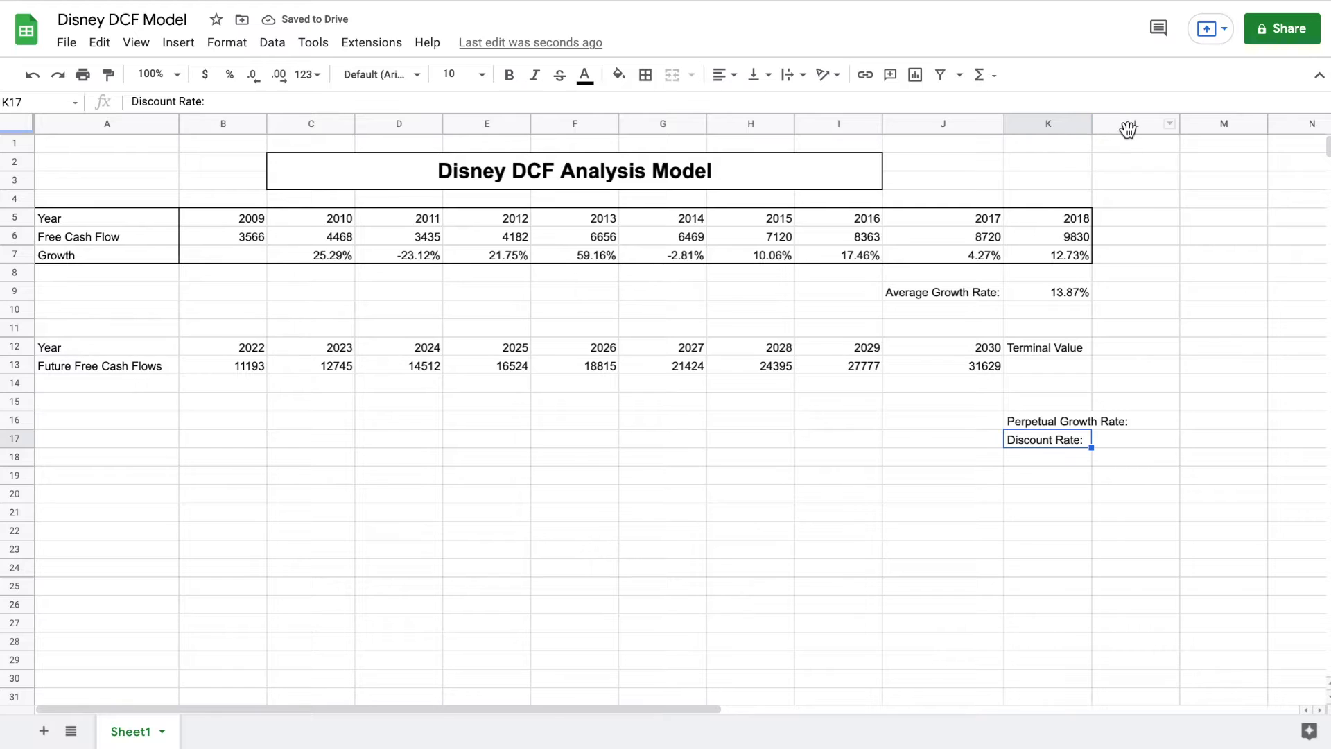
# Widen column K and enter 2.5% in L16 and 8% in L17
pyautogui.moveTo(1092, 125); pyautogui.dragTo(1137, 127)
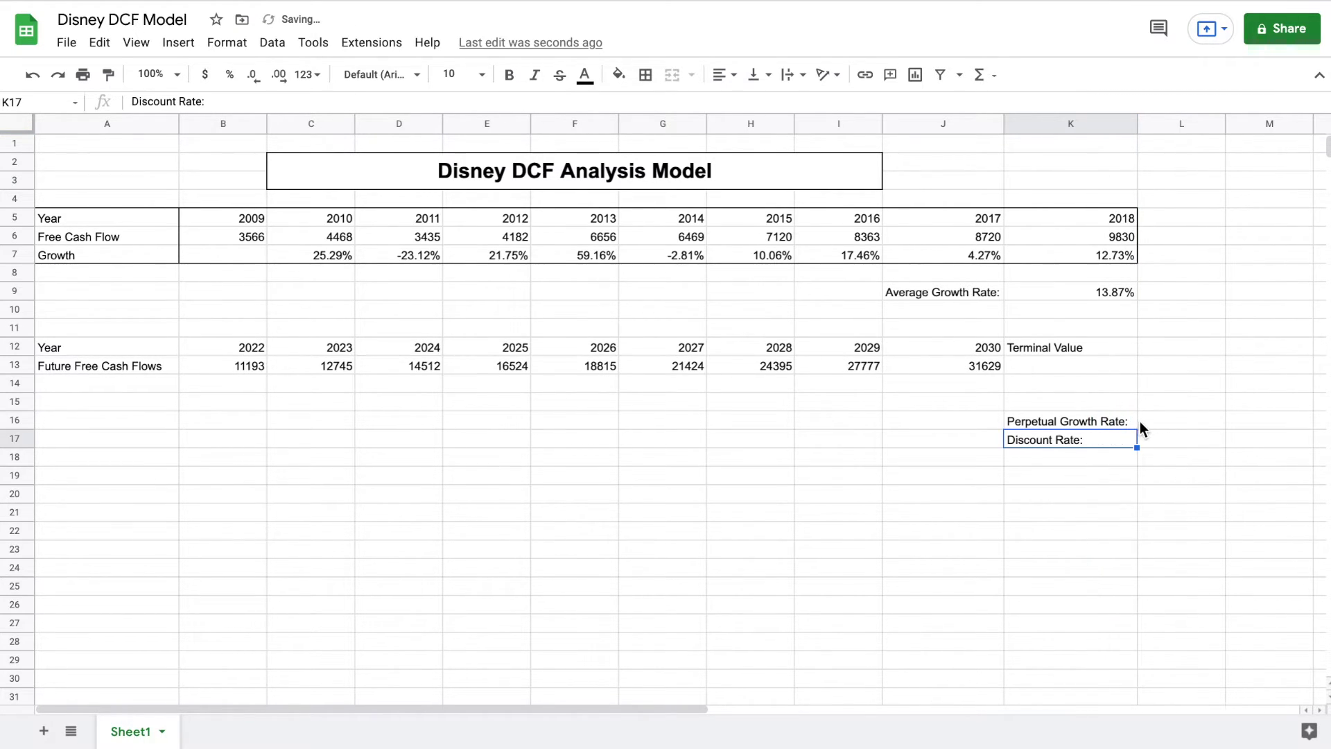
pyautogui.click(1172, 419)
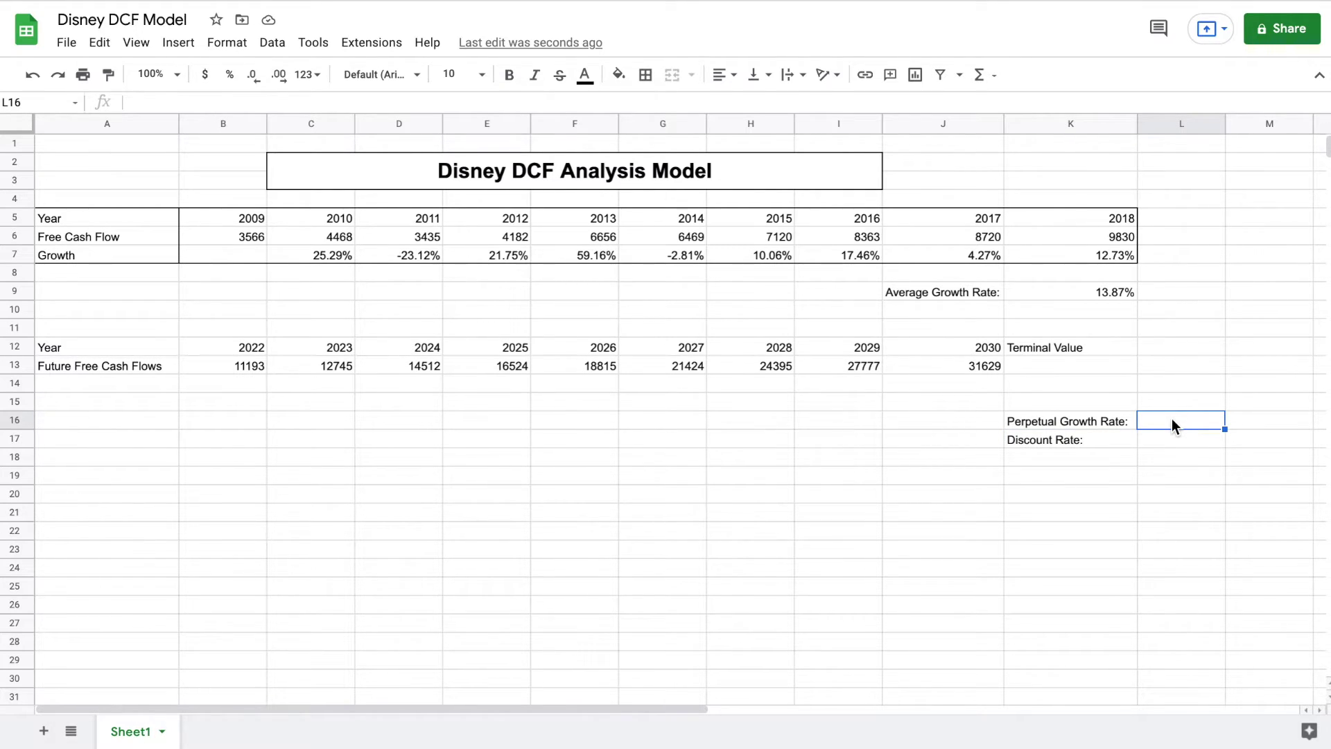
pyautogui.write('2.5%')
pyautogui.press('Return')
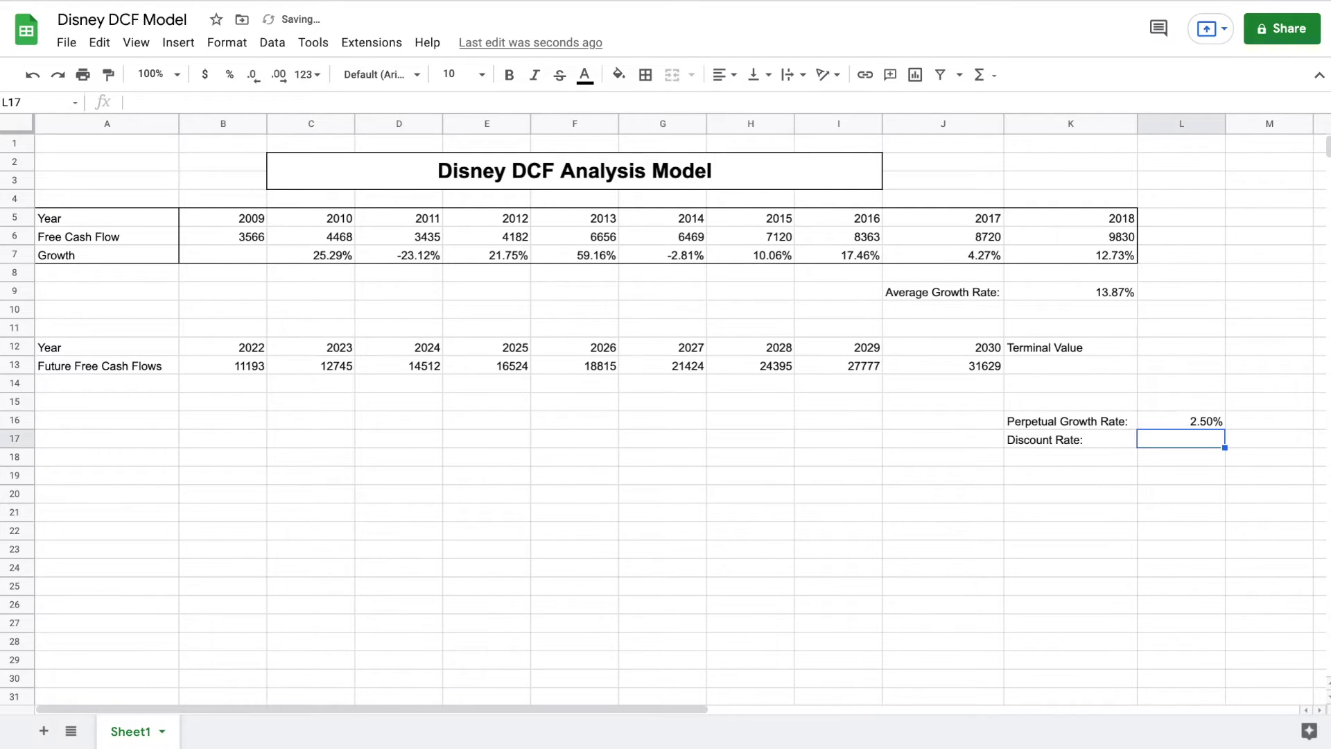
pyautogui.write('8%')
pyautogui.press('Return')
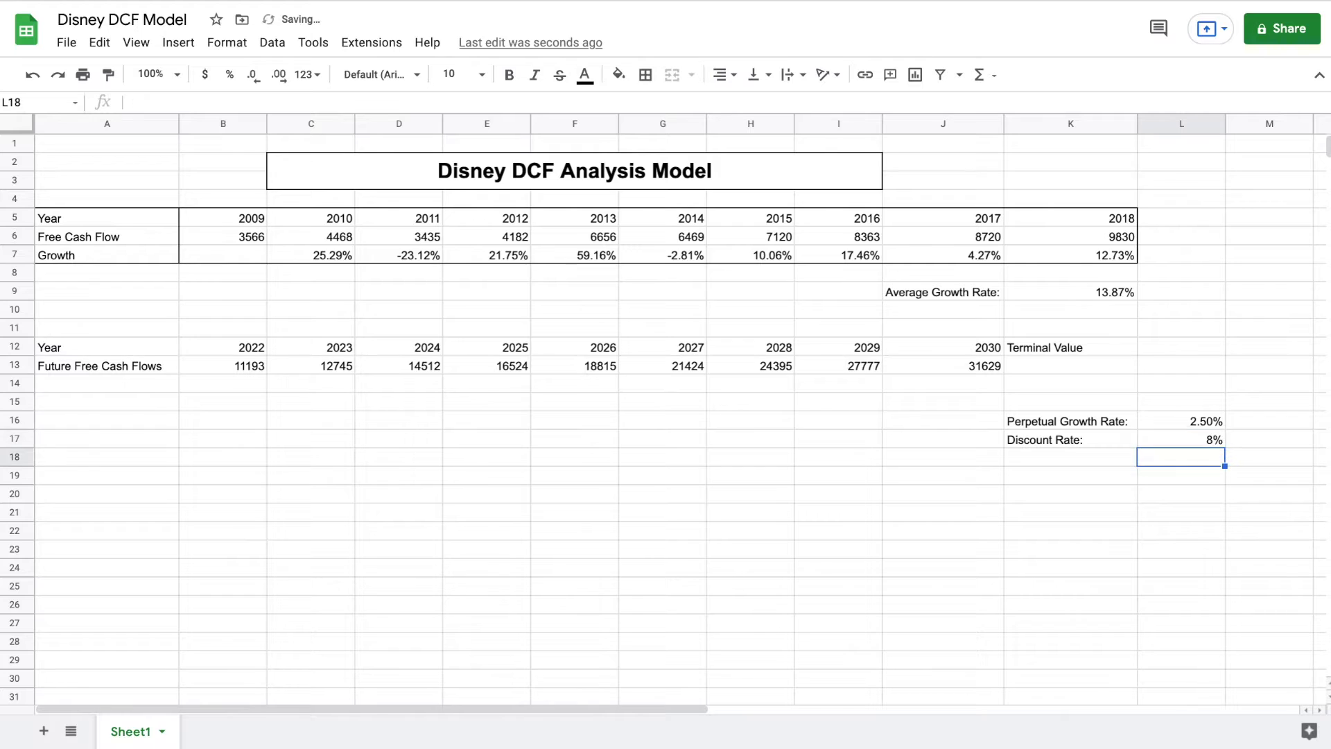
# Enter =J13*(1+L16)/(L17-L16) in K13, giving a terminal value of 589445.6815
pyautogui.click(1068, 366)
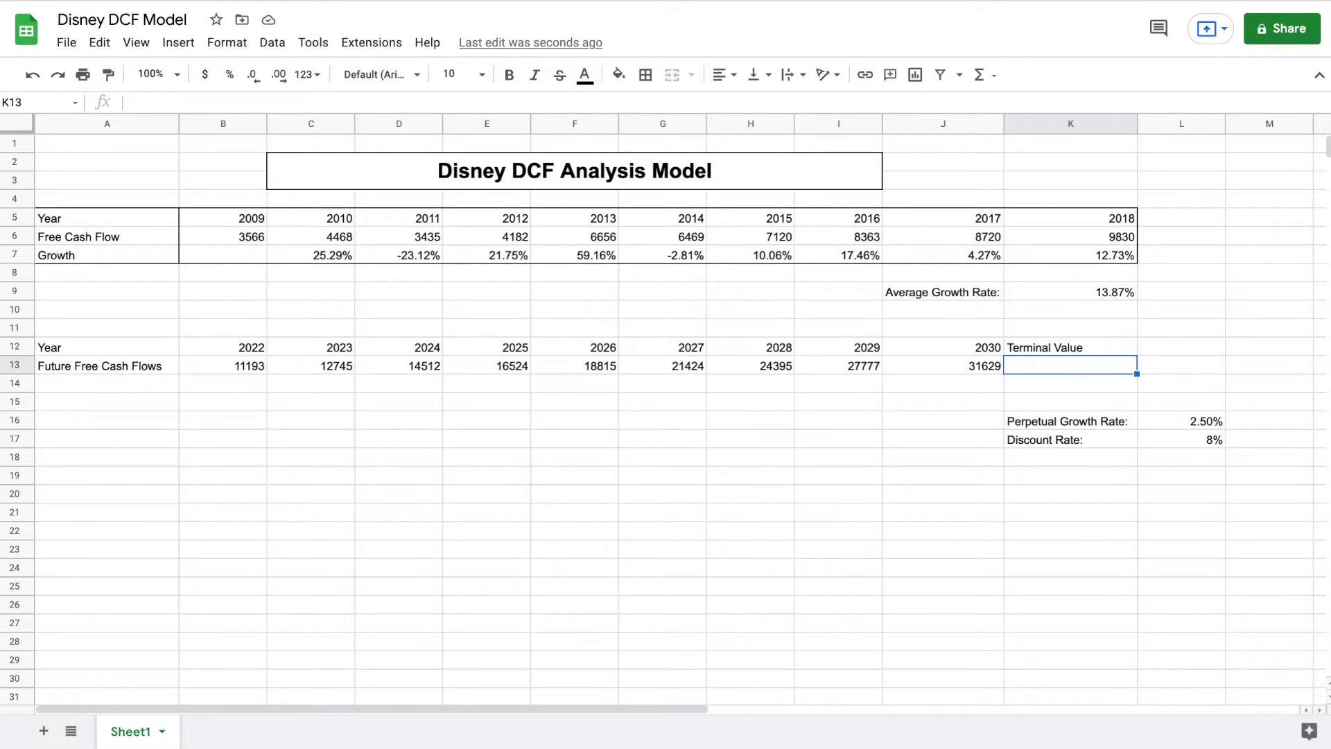
pyautogui.write('=')
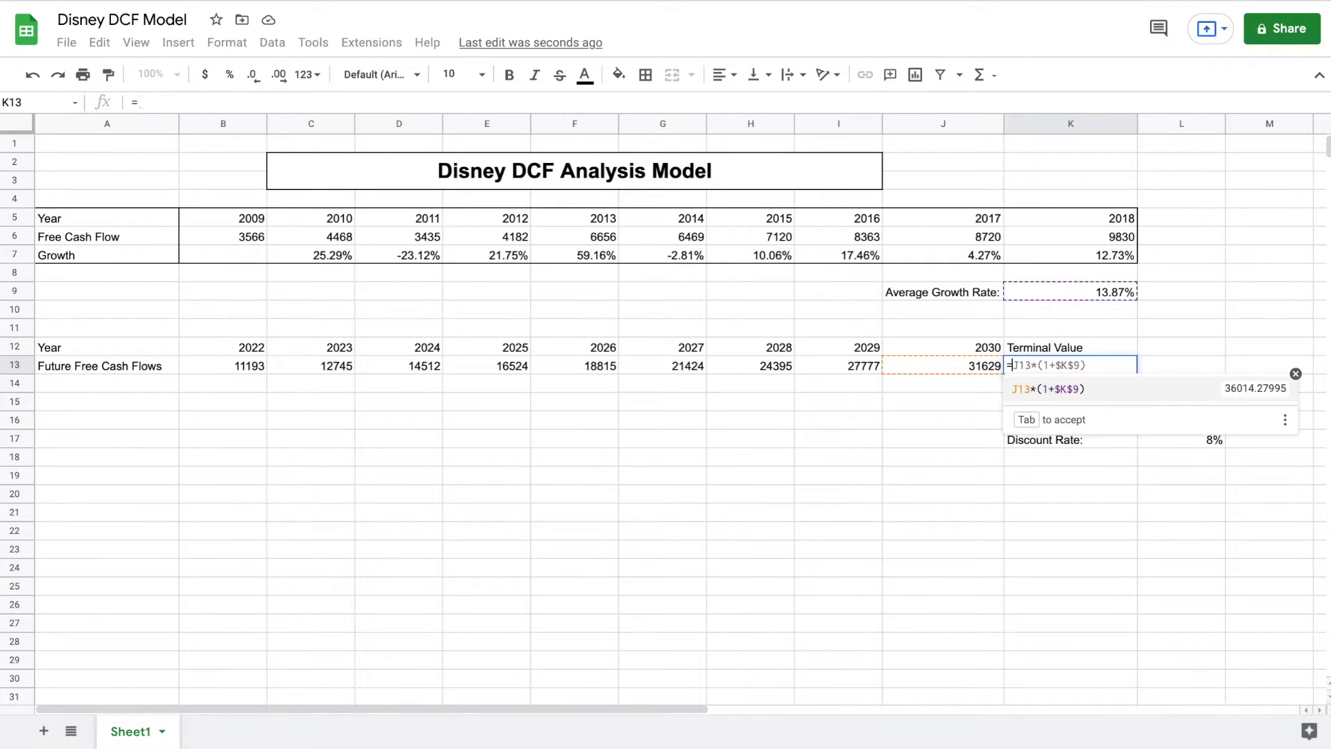
pyautogui.click(963, 360)
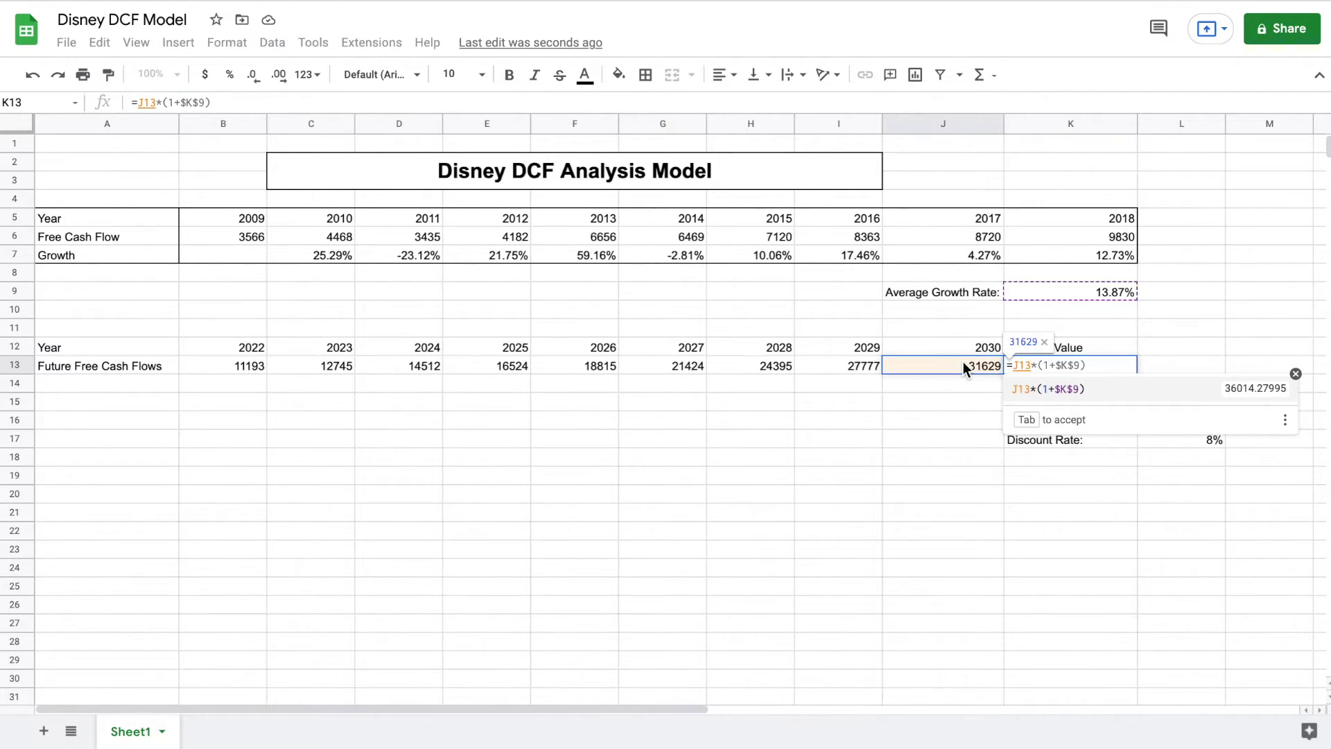
pyautogui.write('*(')
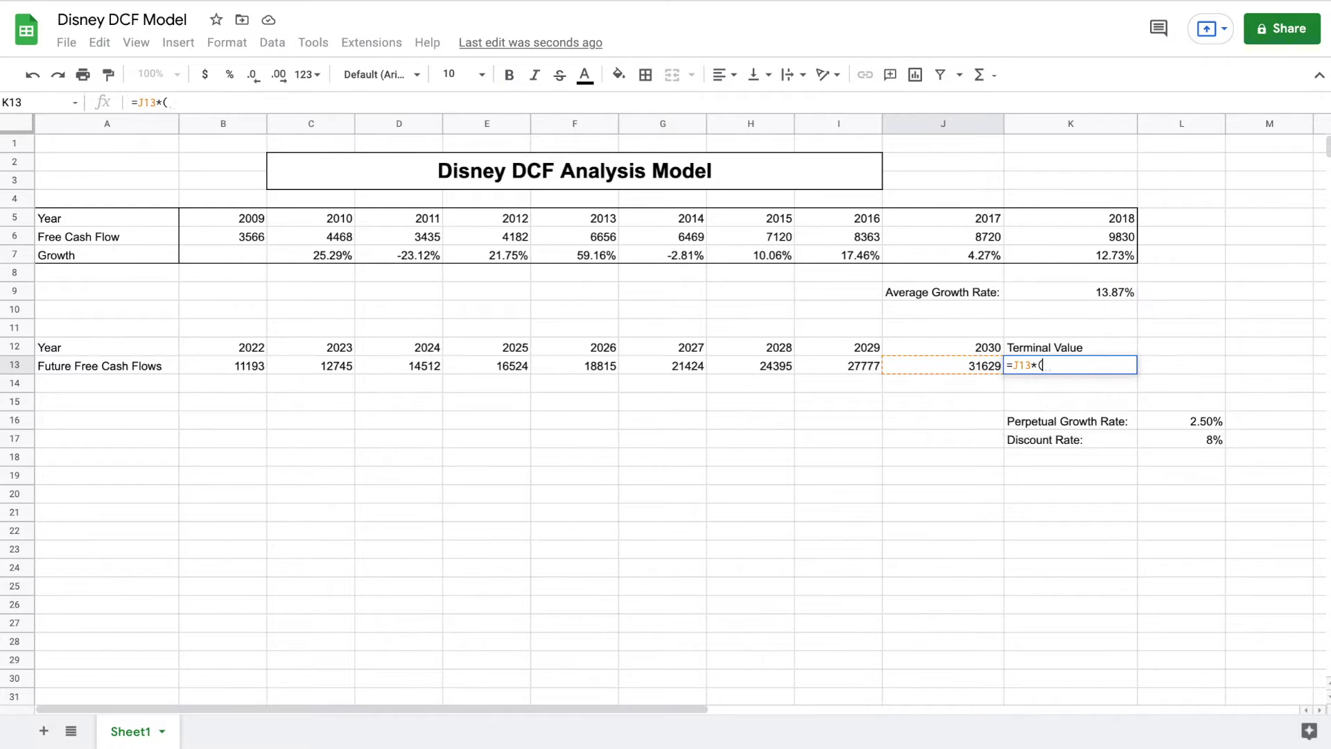
pyautogui.write('1')
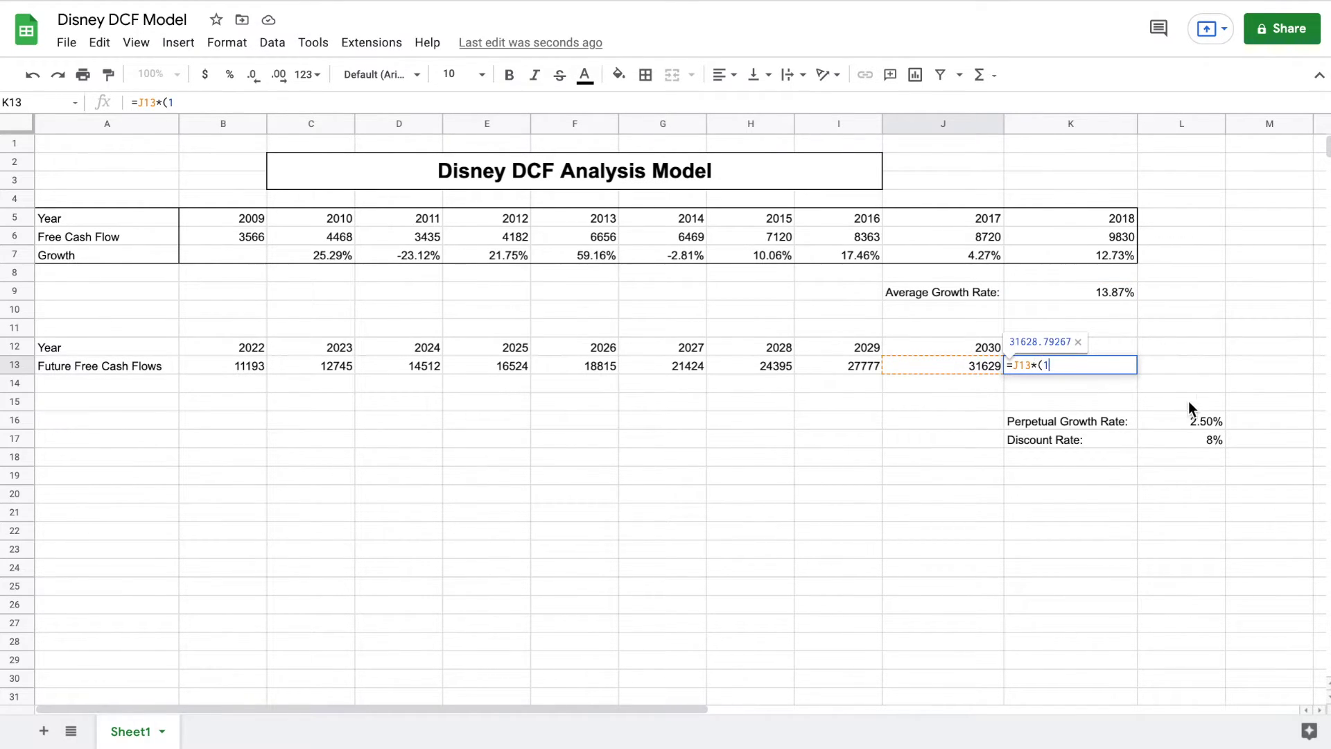
pyautogui.write('+')
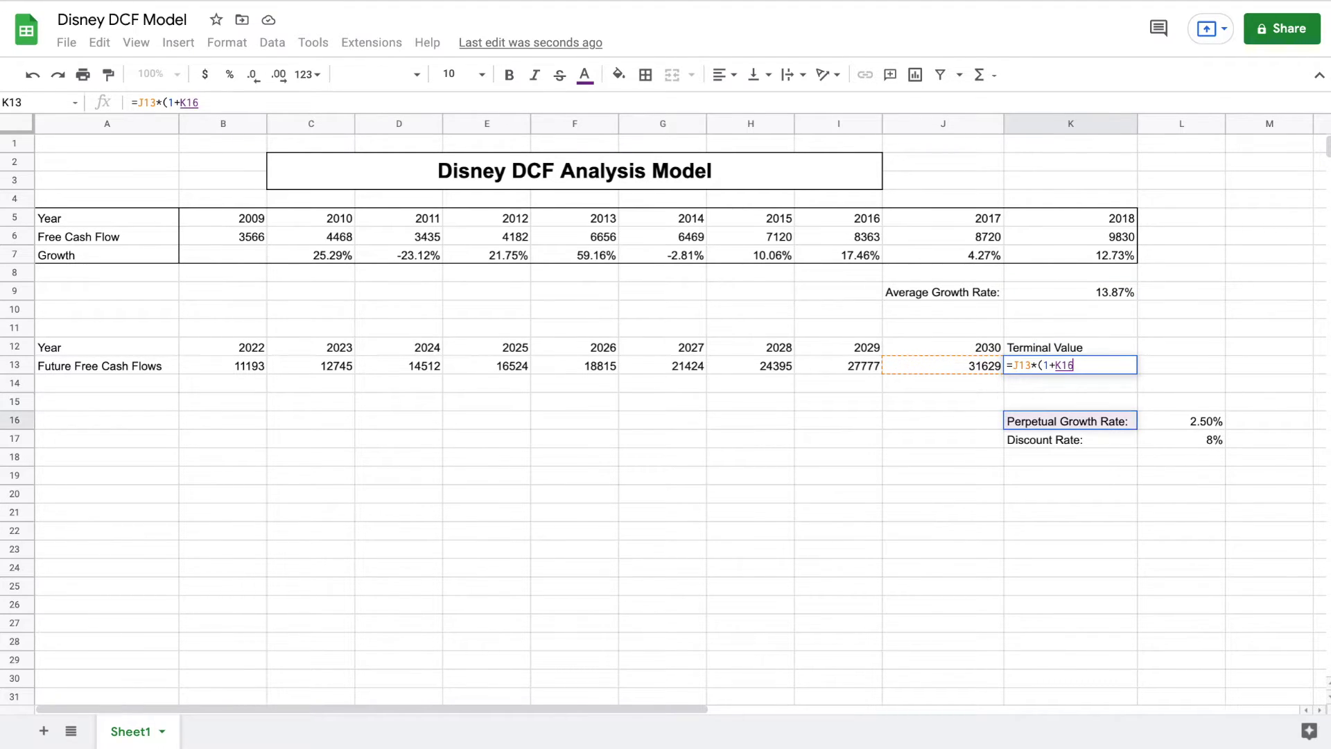
pyautogui.click(1182, 421)
pyautogui.write(')')
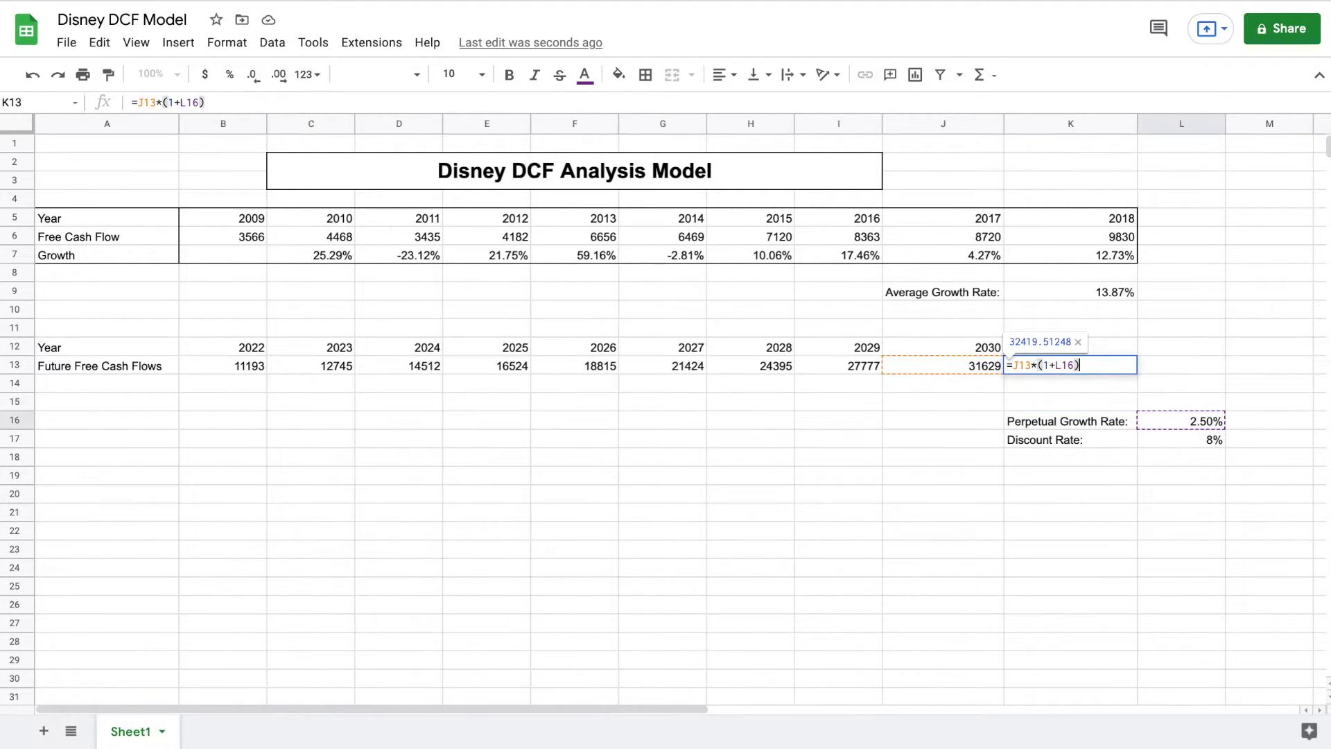
pyautogui.write('/(')
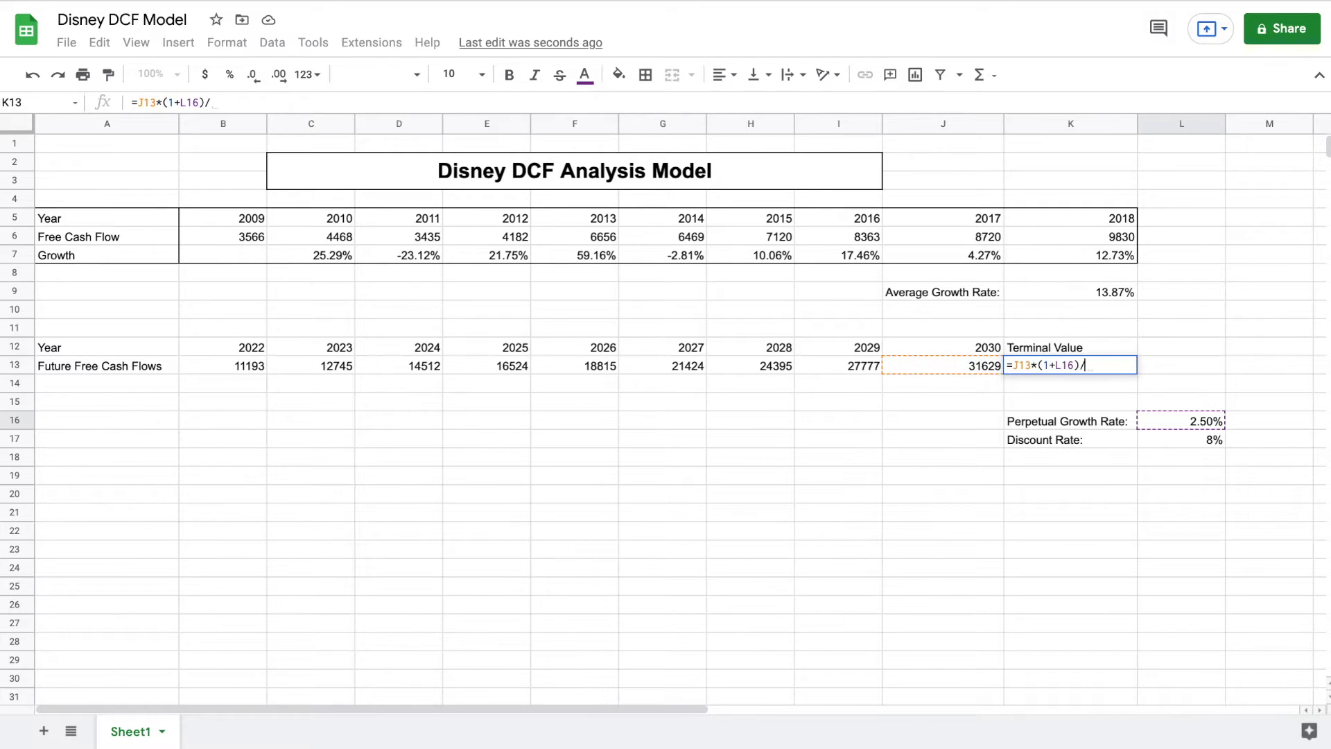
pyautogui.click(1211, 443)
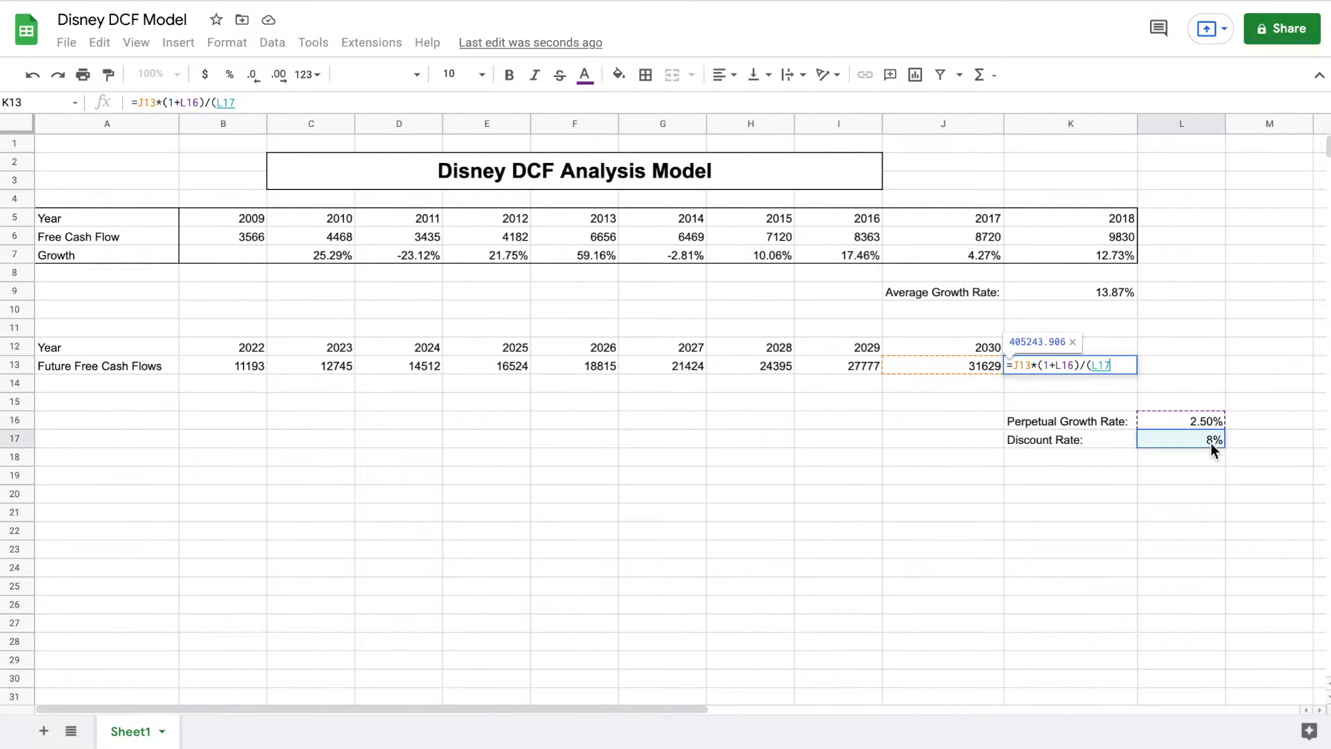
pyautogui.write('-')
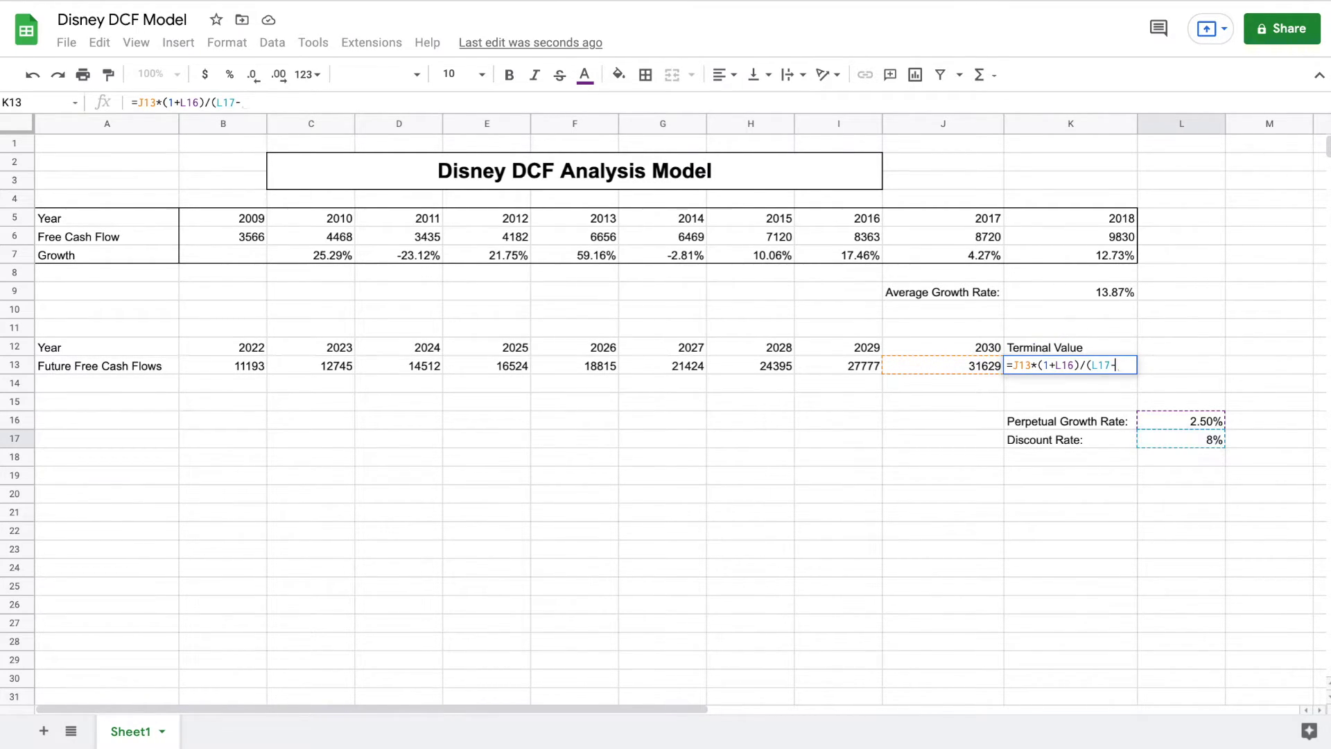
pyautogui.click(1201, 418)
pyautogui.write(')')
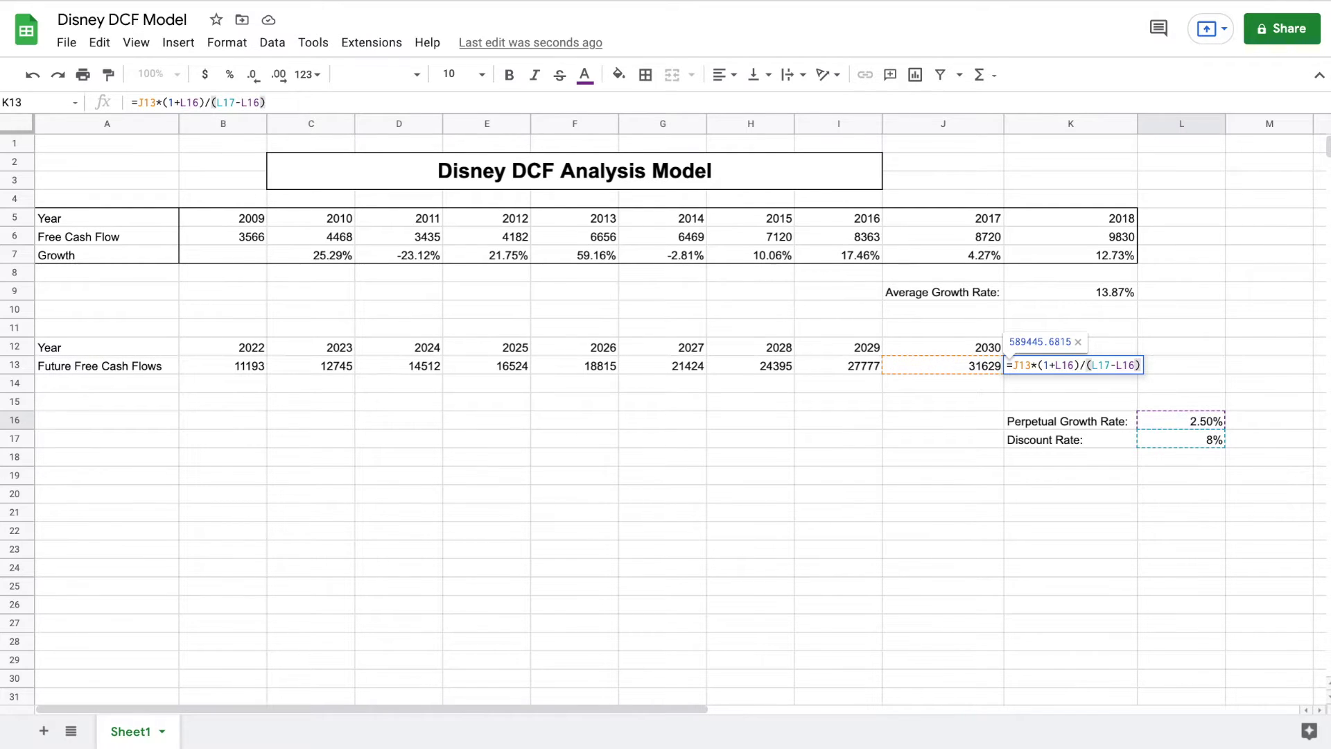
pyautogui.press('Return')
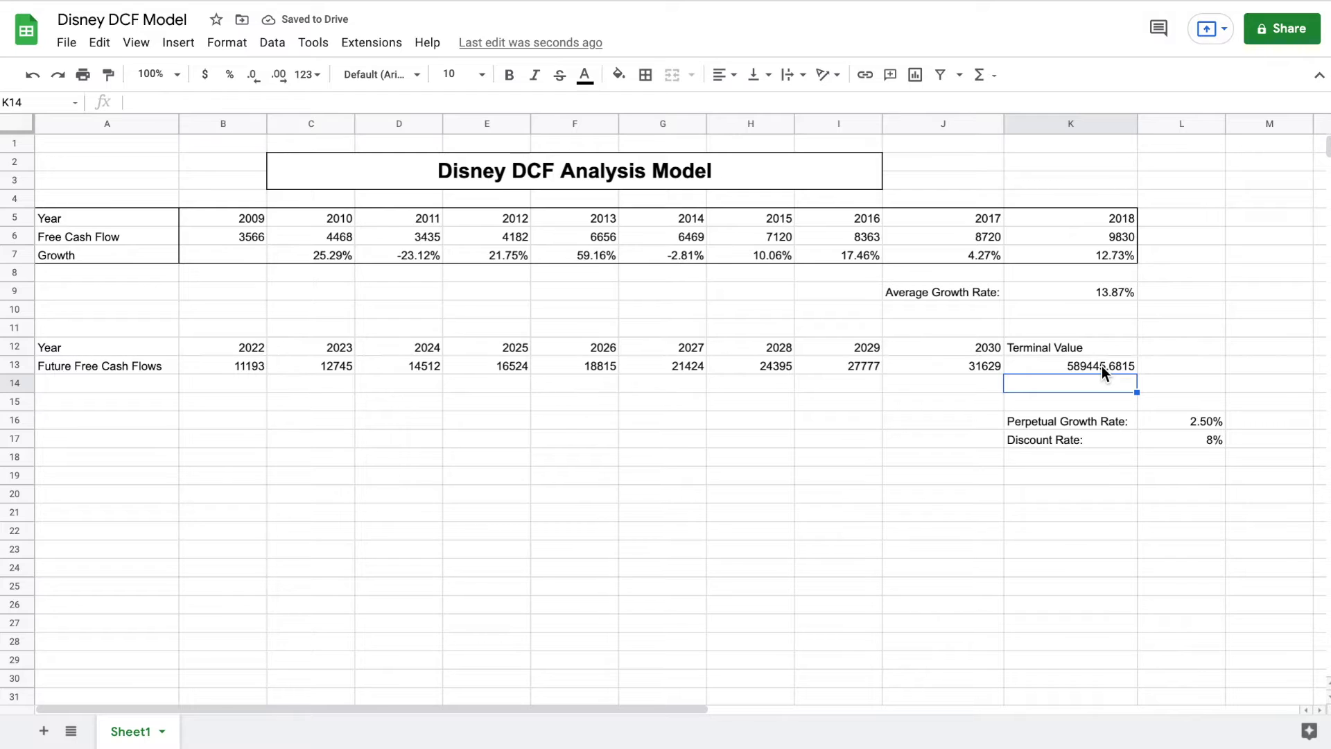
pyautogui.click(1101, 364)
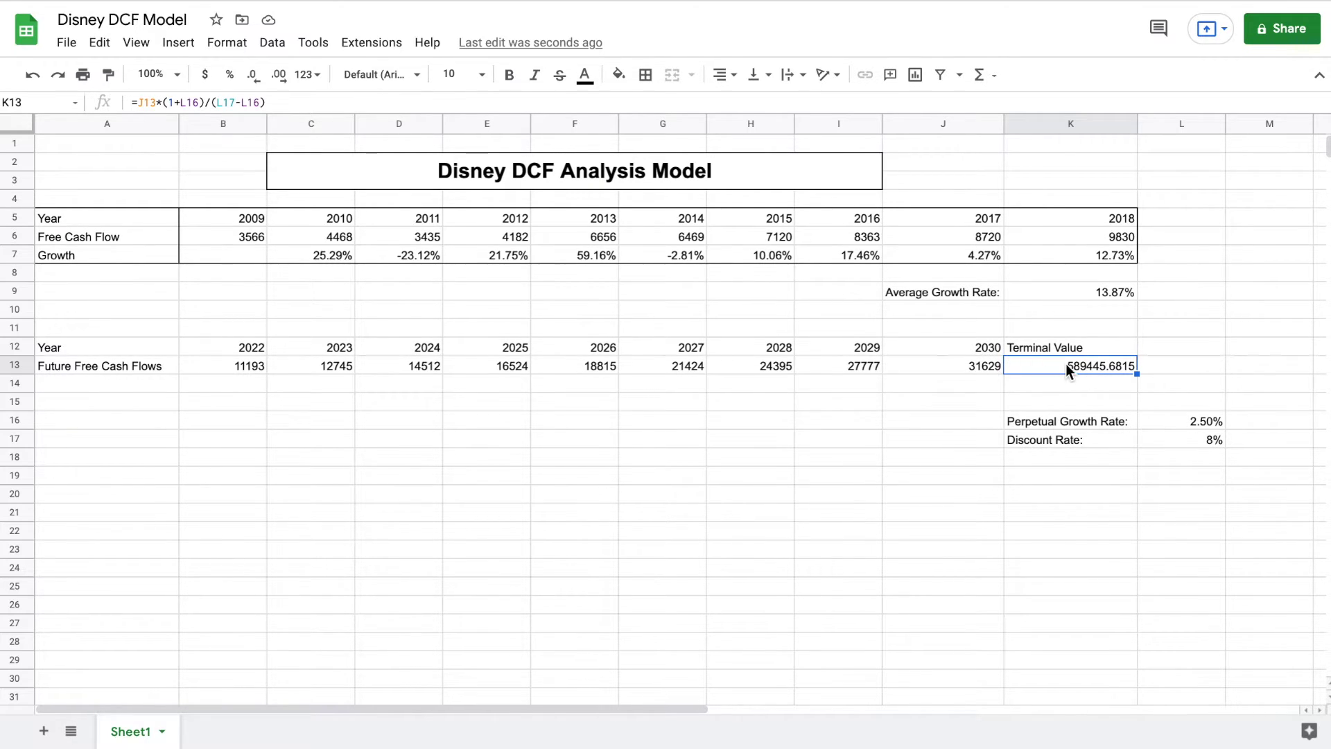
# Round the terminal value in K13 to 589446
pyautogui.click(252, 74)
pyautogui.click(252, 75)
pyautogui.click(252, 74)
pyautogui.click(252, 75)
# Center-align the whole model range A5:L20
pyautogui.click(155, 219)
pyautogui.moveTo(1007, 291); pyautogui.dragTo(1217, 495)
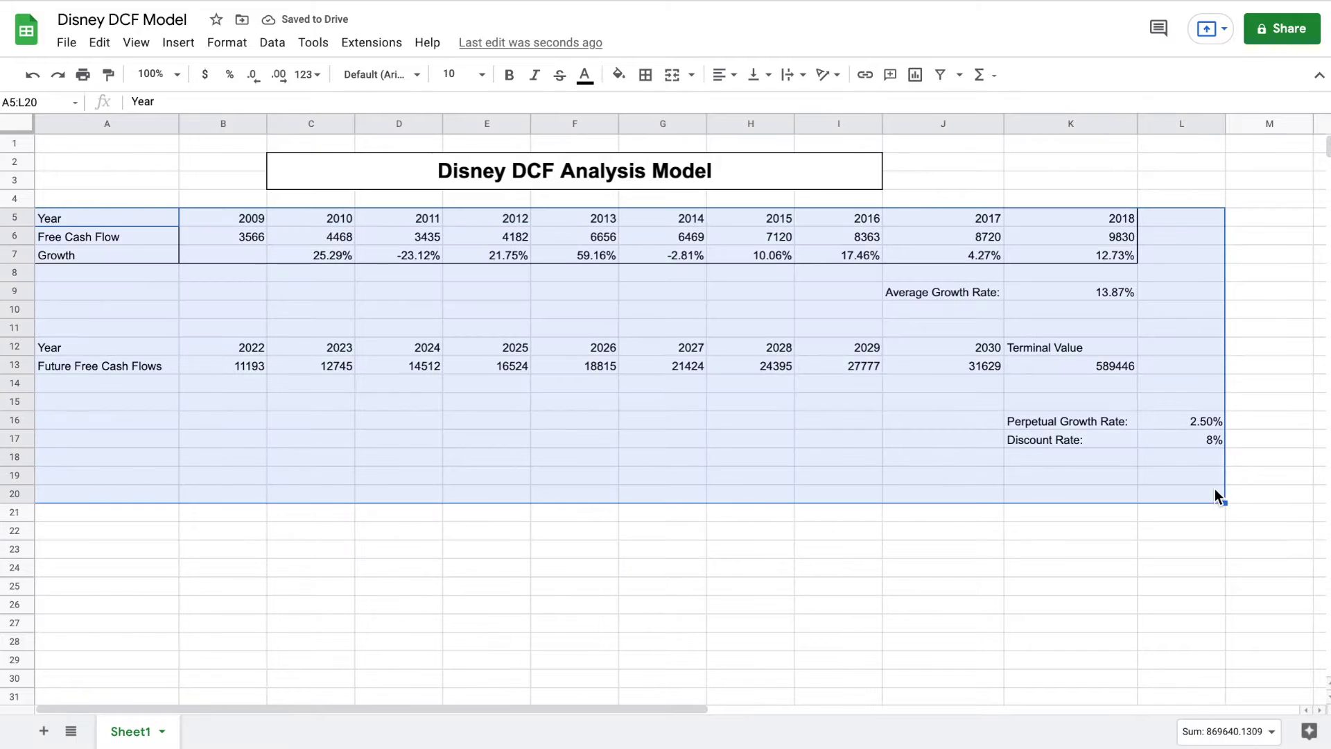
pyautogui.click(724, 75)
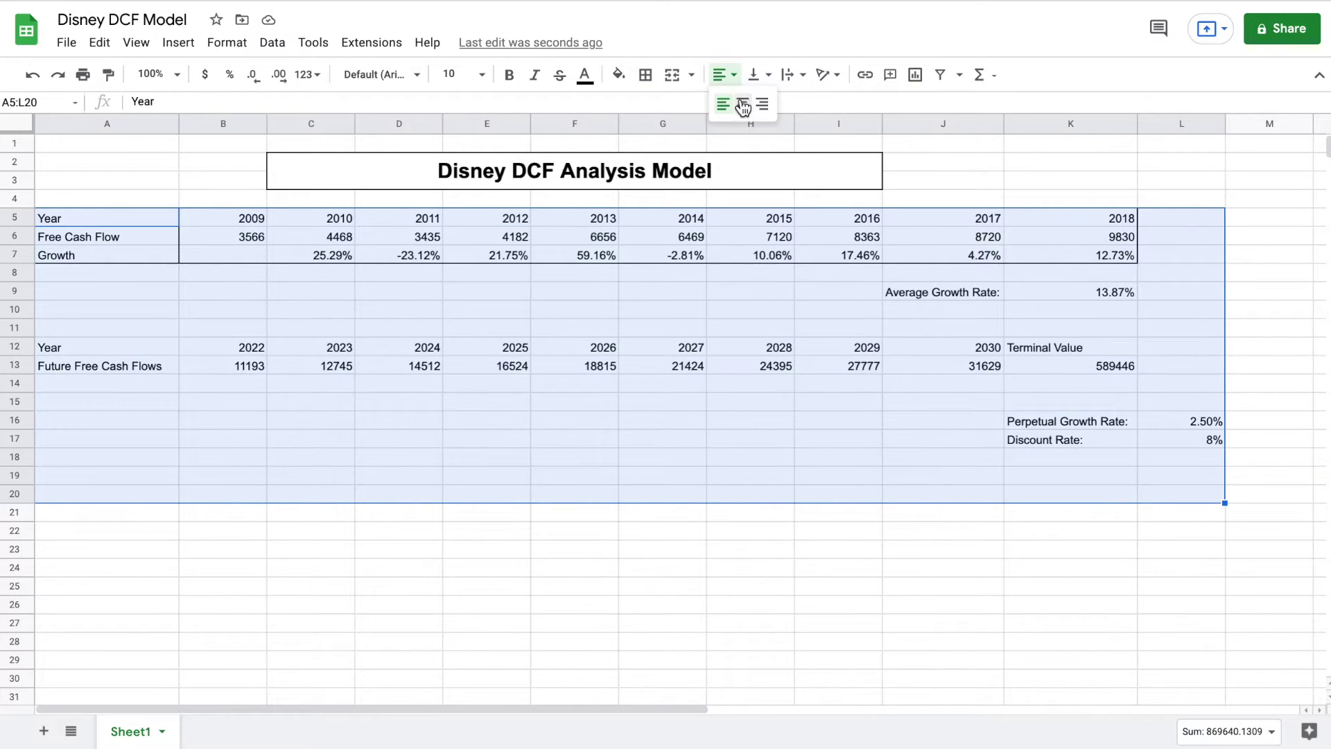
pyautogui.click(743, 105)
pyautogui.click(1191, 348)
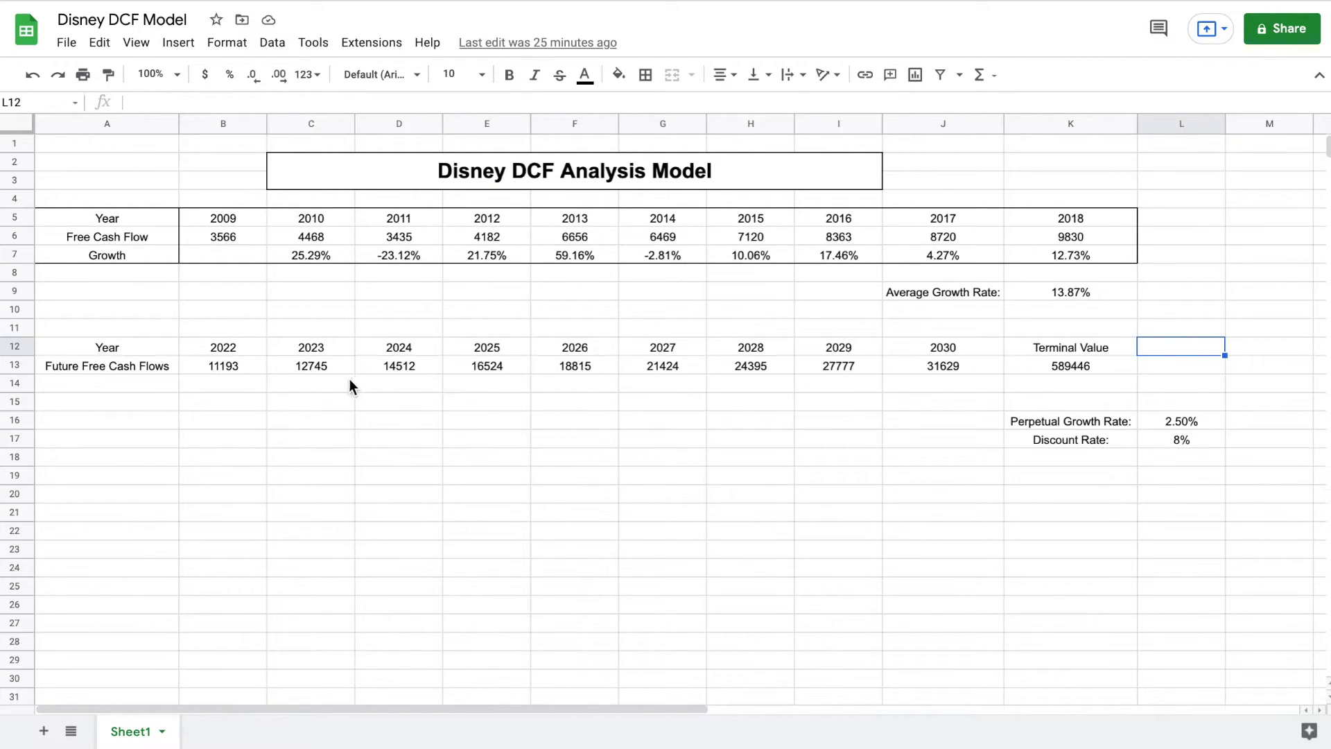
# Label A14 'PV of FFCF'
pyautogui.click(139, 380)
pyautogui.write('Pv')
pyautogui.press('BackSpace')
pyautogui.write('V of')
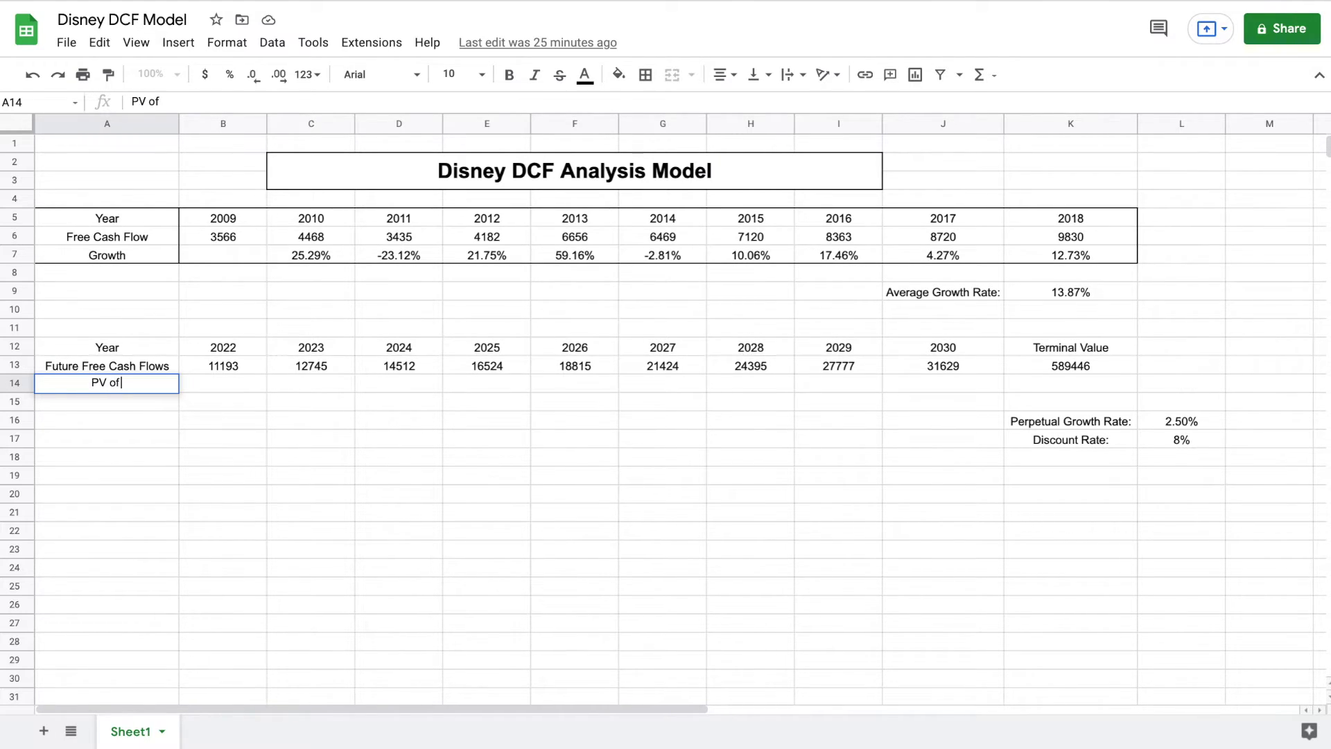
pyautogui.write(' FFCF')
pyautogui.press('Return')
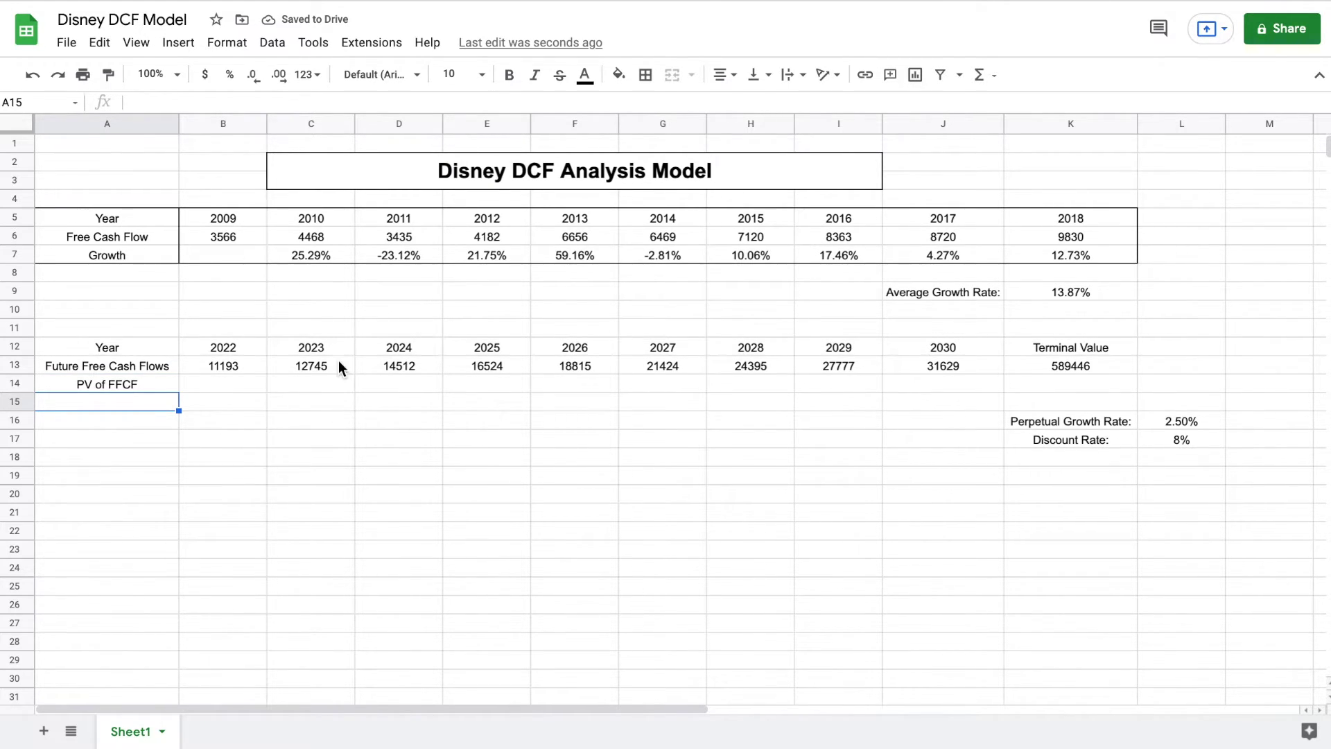
# Number the forecast periods 1 to 10 across B11:K11 using =B11+1 filled right
pyautogui.click(242, 327)
pyautogui.write('1')
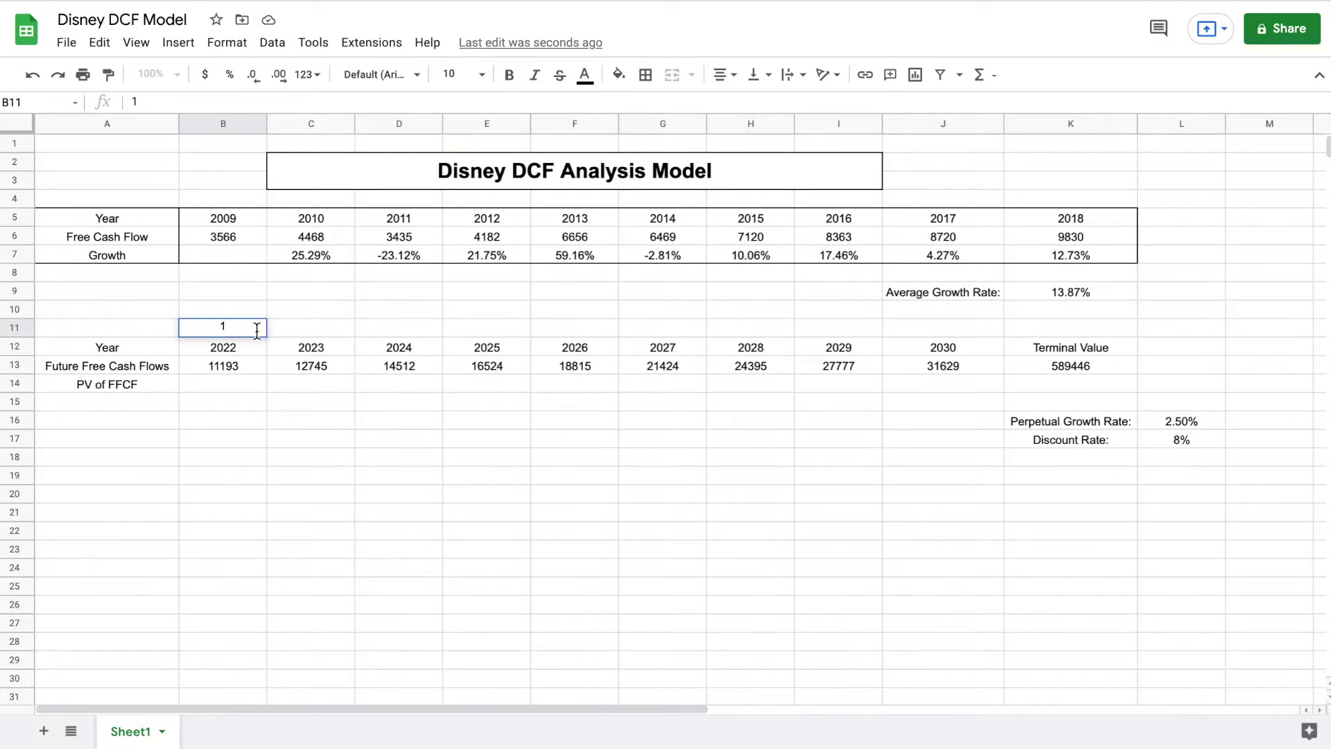
pyautogui.click(319, 327)
pyautogui.write('=')
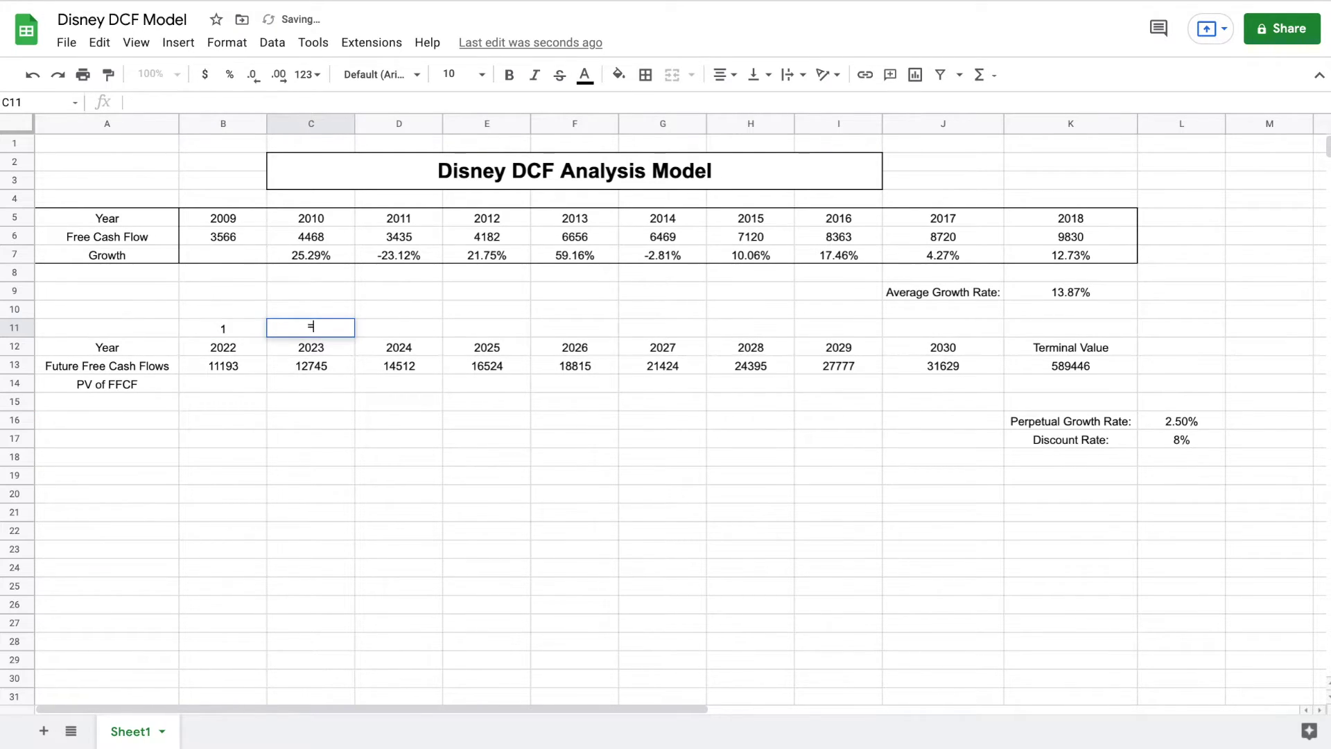
pyautogui.click(227, 323)
pyautogui.write('+1')
pyautogui.press('Return')
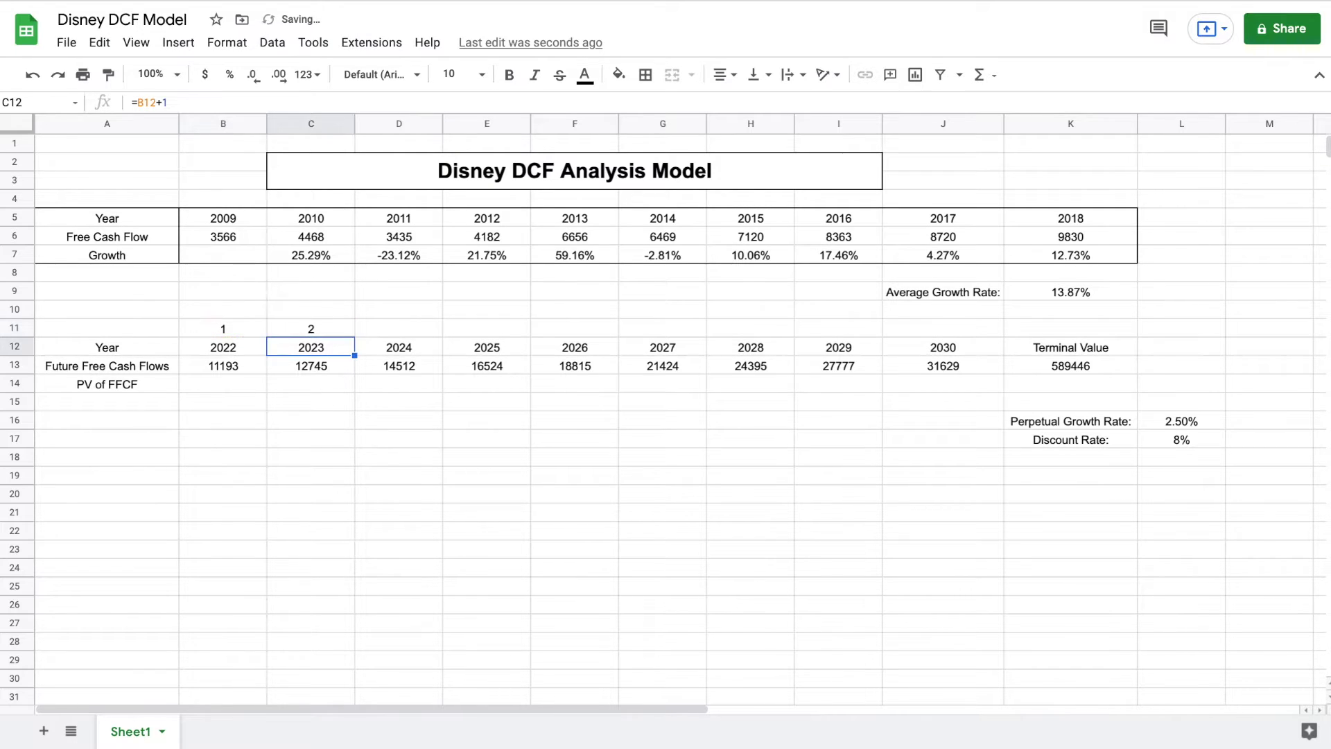
pyautogui.click(337, 327)
pyautogui.moveTo(397, 337); pyautogui.dragTo(1036, 337)
pyautogui.click(243, 383)
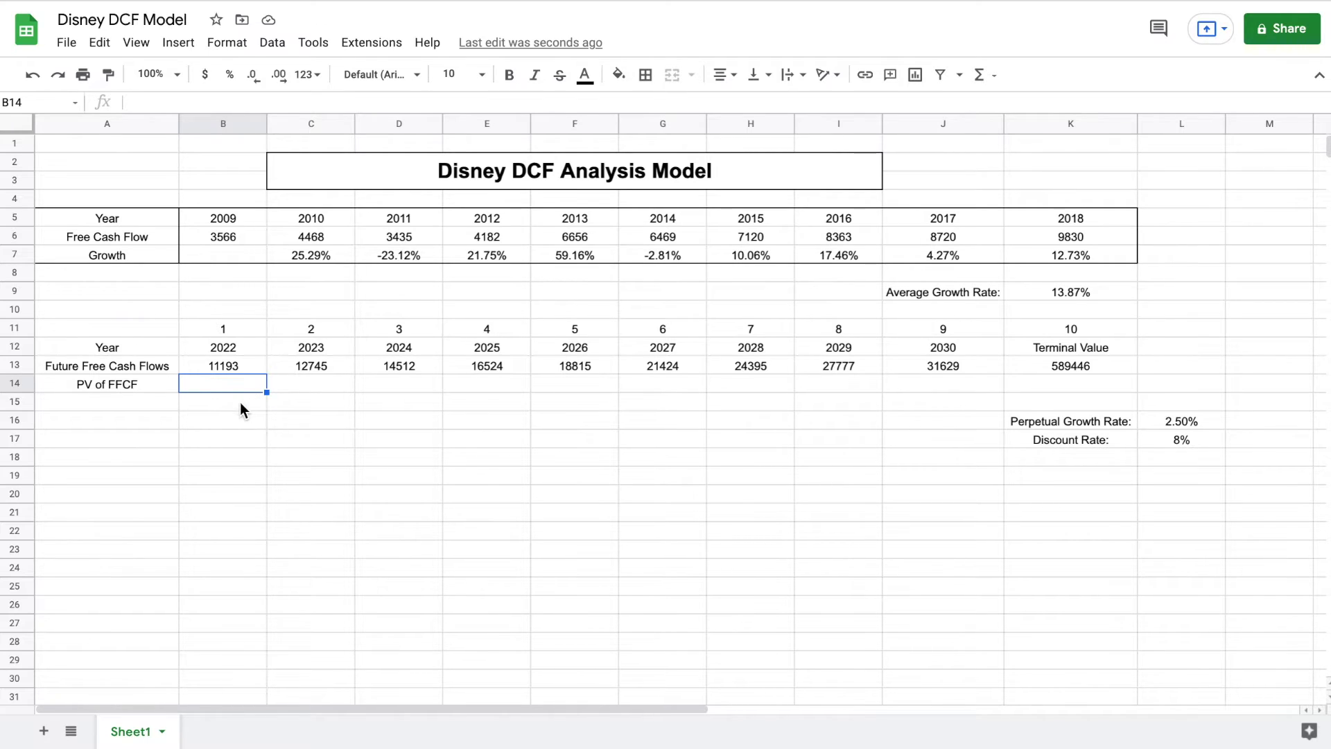
# Enter =B13/(1+$L$17)^B11 in B14 to discount the 2022 cash flow, giving 10363.86827
pyautogui.write('=')
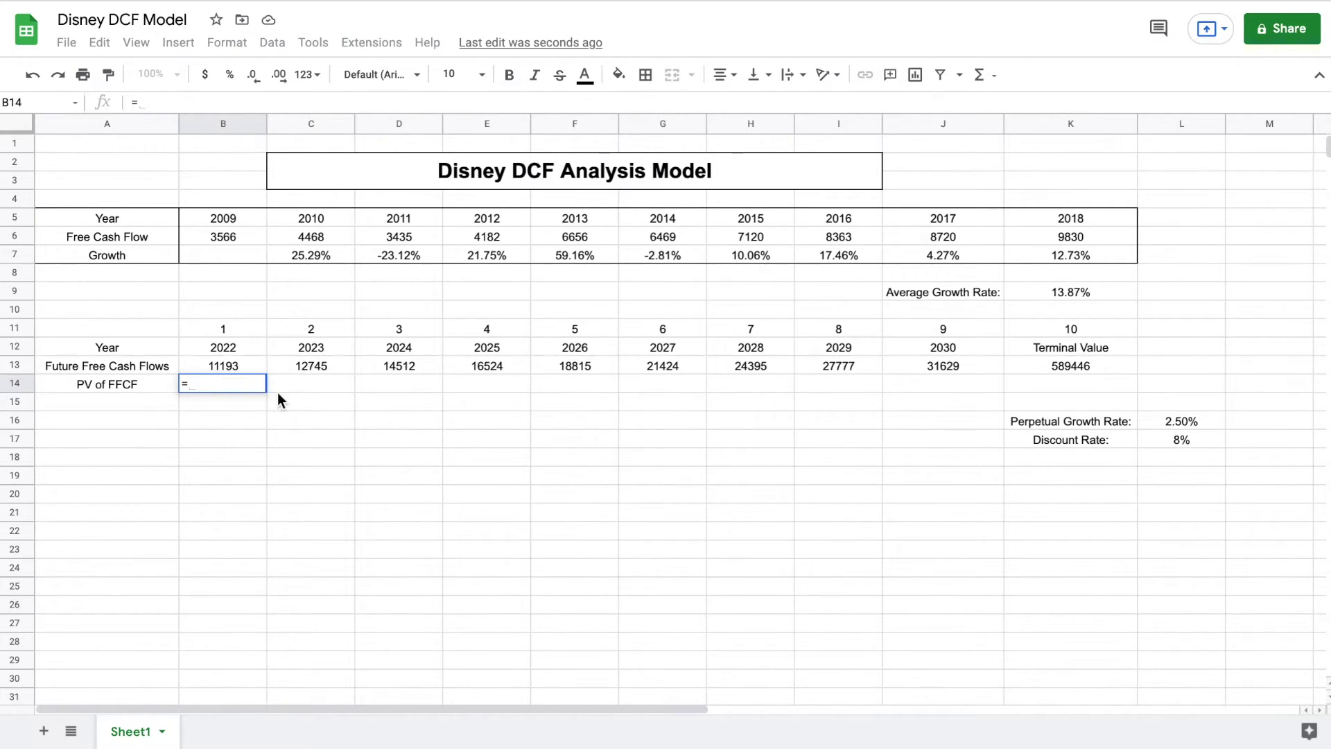
pyautogui.click(245, 364)
pyautogui.write('/(')
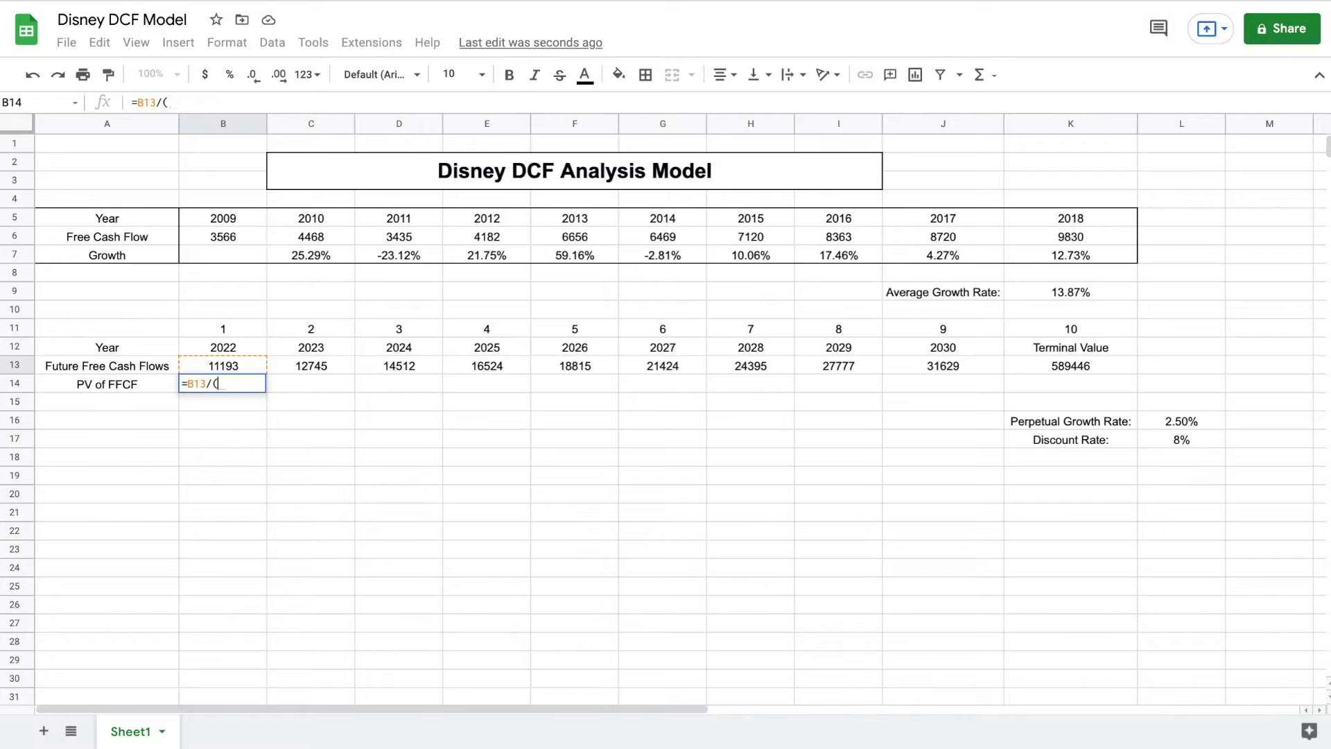
pyautogui.write('1+')
pyautogui.click(1197, 442)
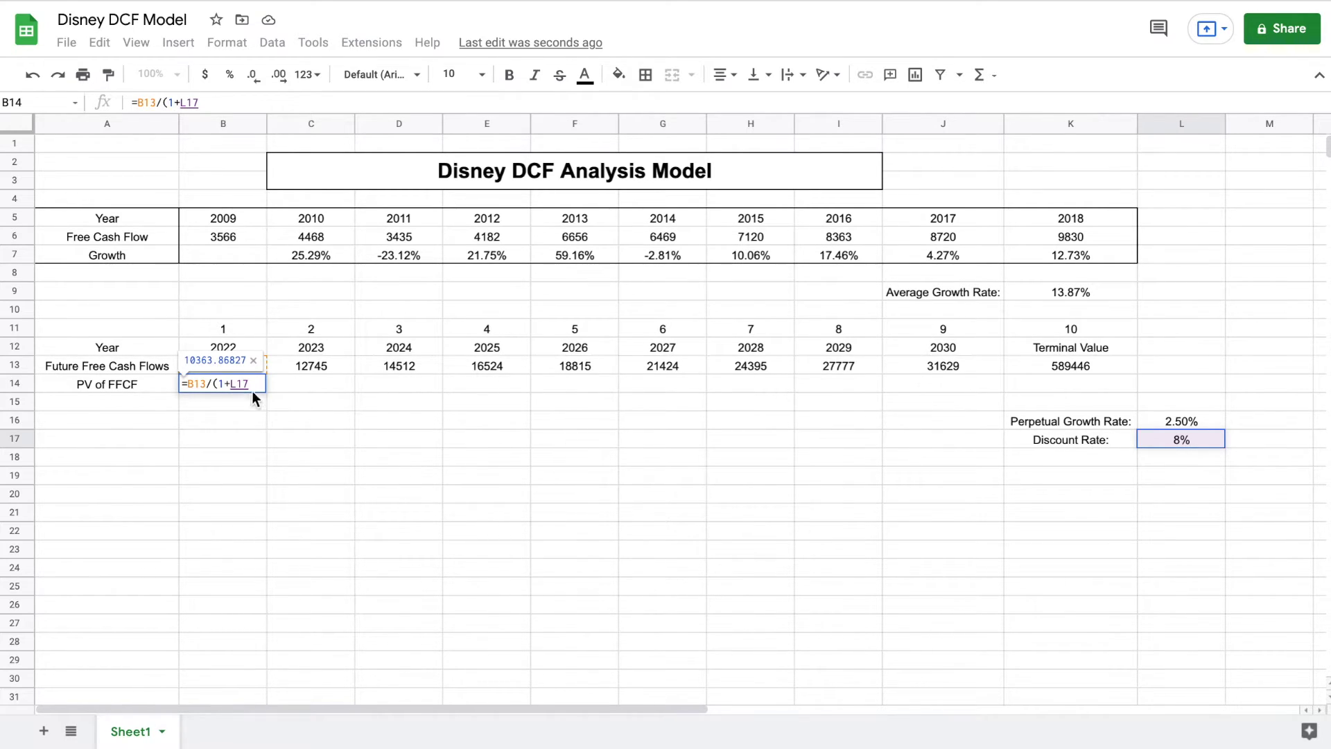
pyautogui.click(229, 384)
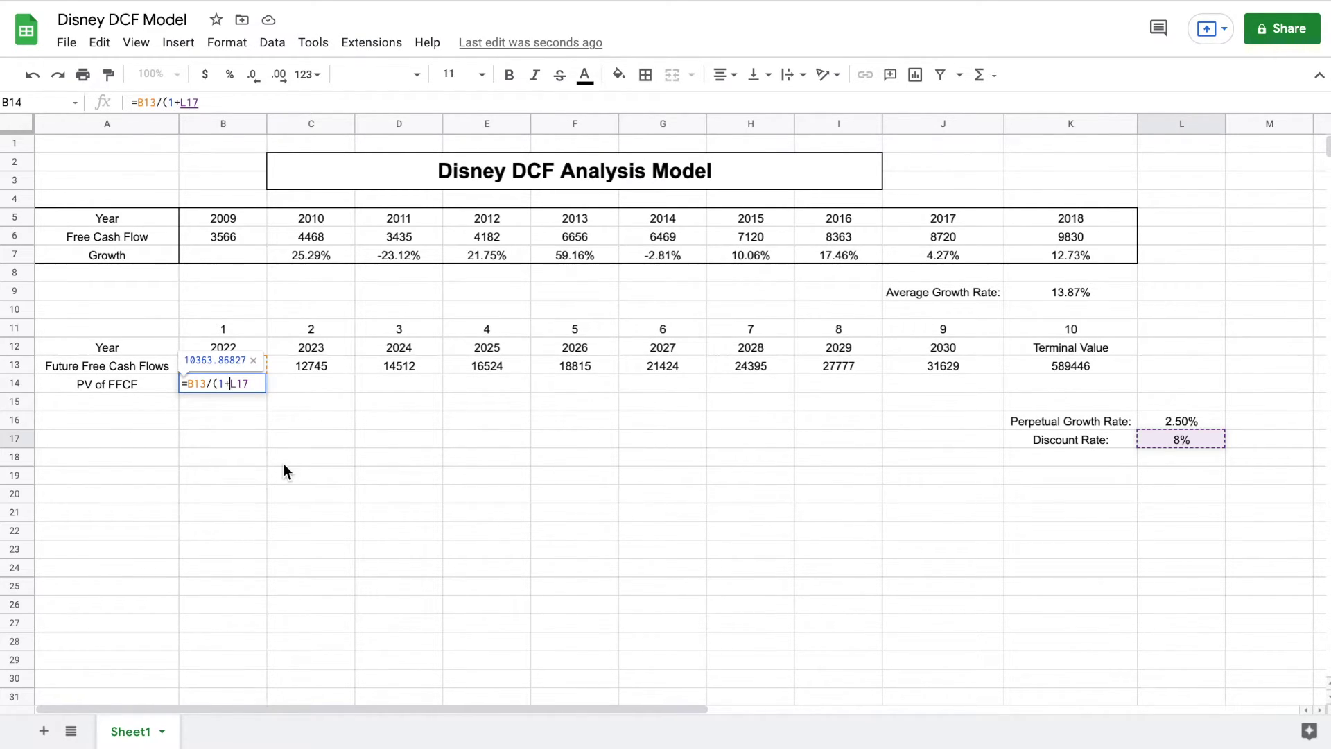
pyautogui.write('$')
pyautogui.press('Right')
pyautogui.write('$')
pyautogui.press('Right')
pyautogui.press('Right')
pyautogui.write(')')
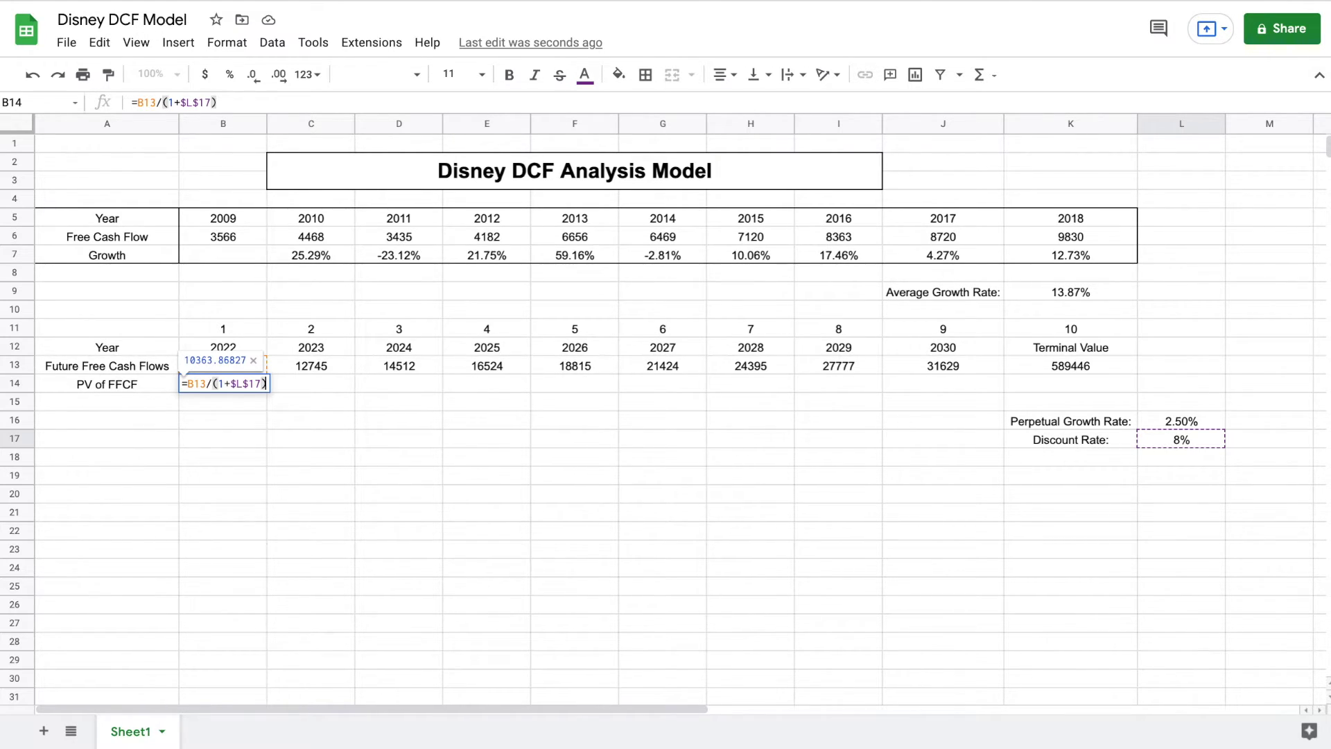
pyautogui.write('^')
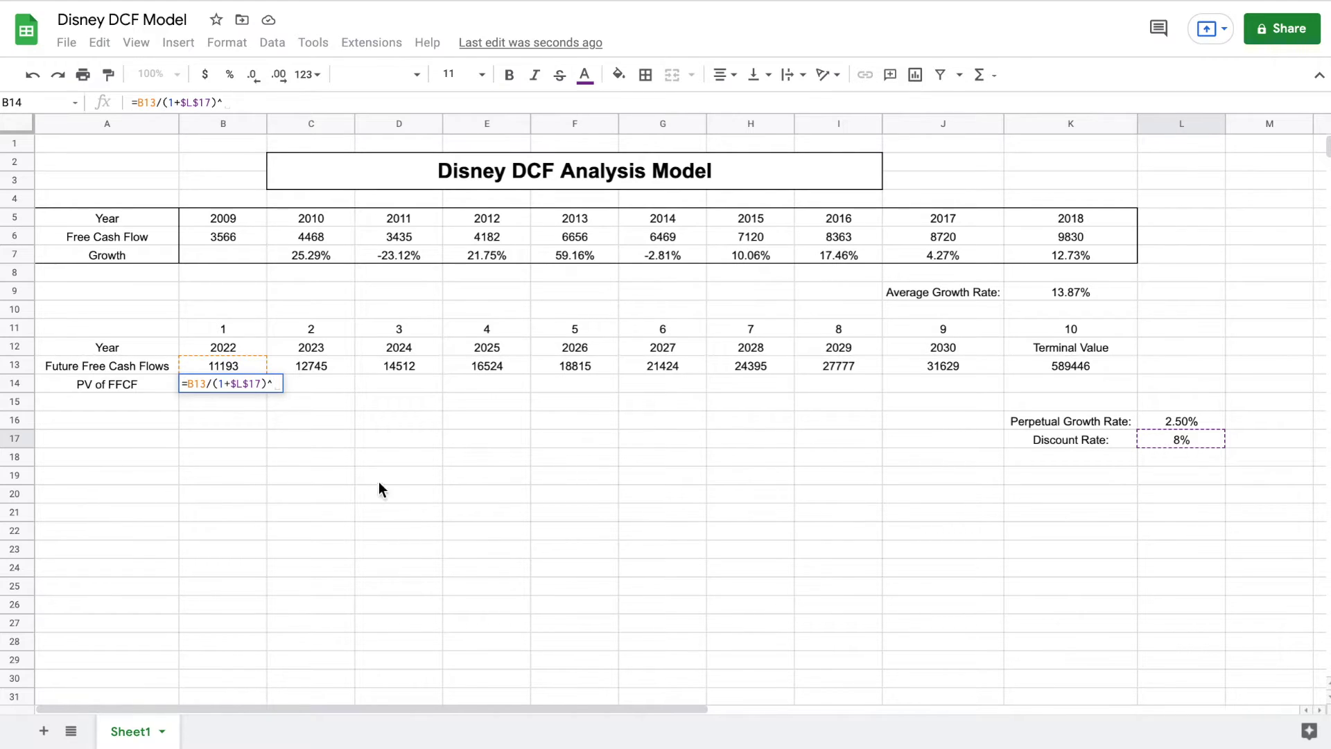
pyautogui.click(240, 328)
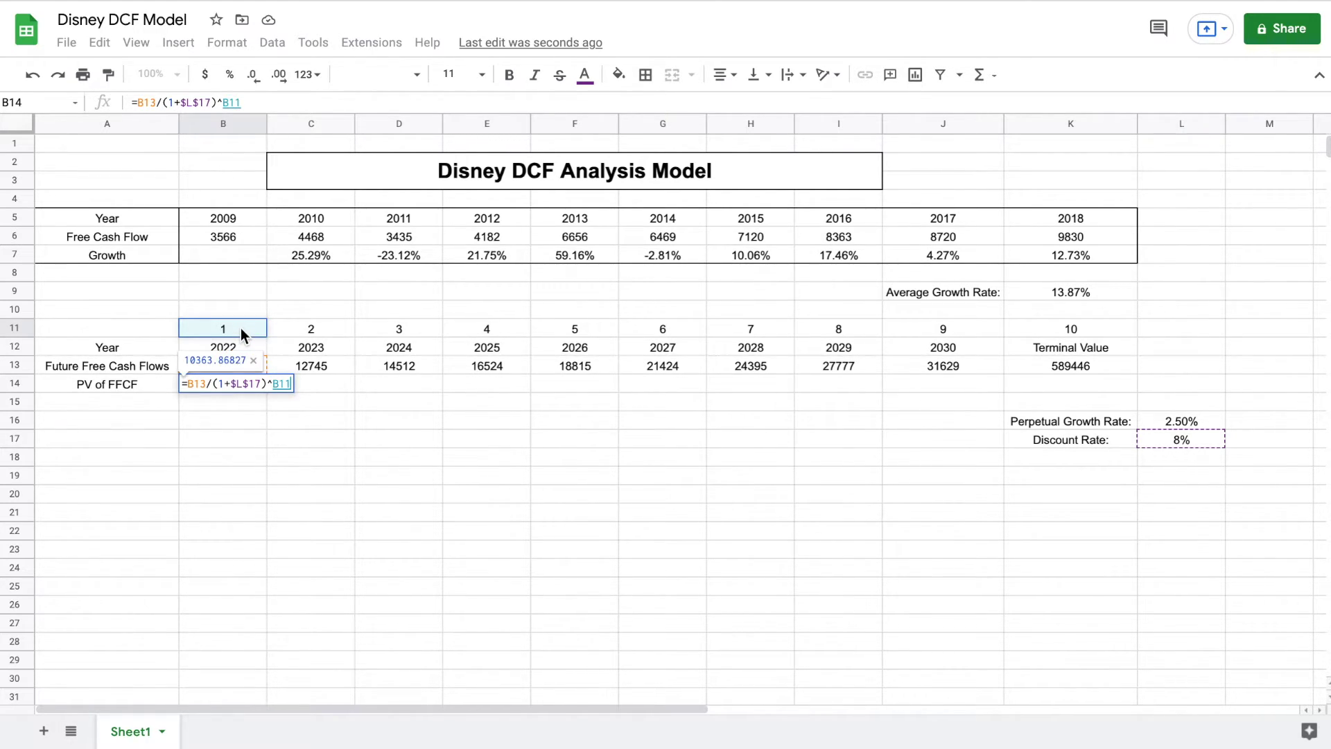
pyautogui.press('Return')
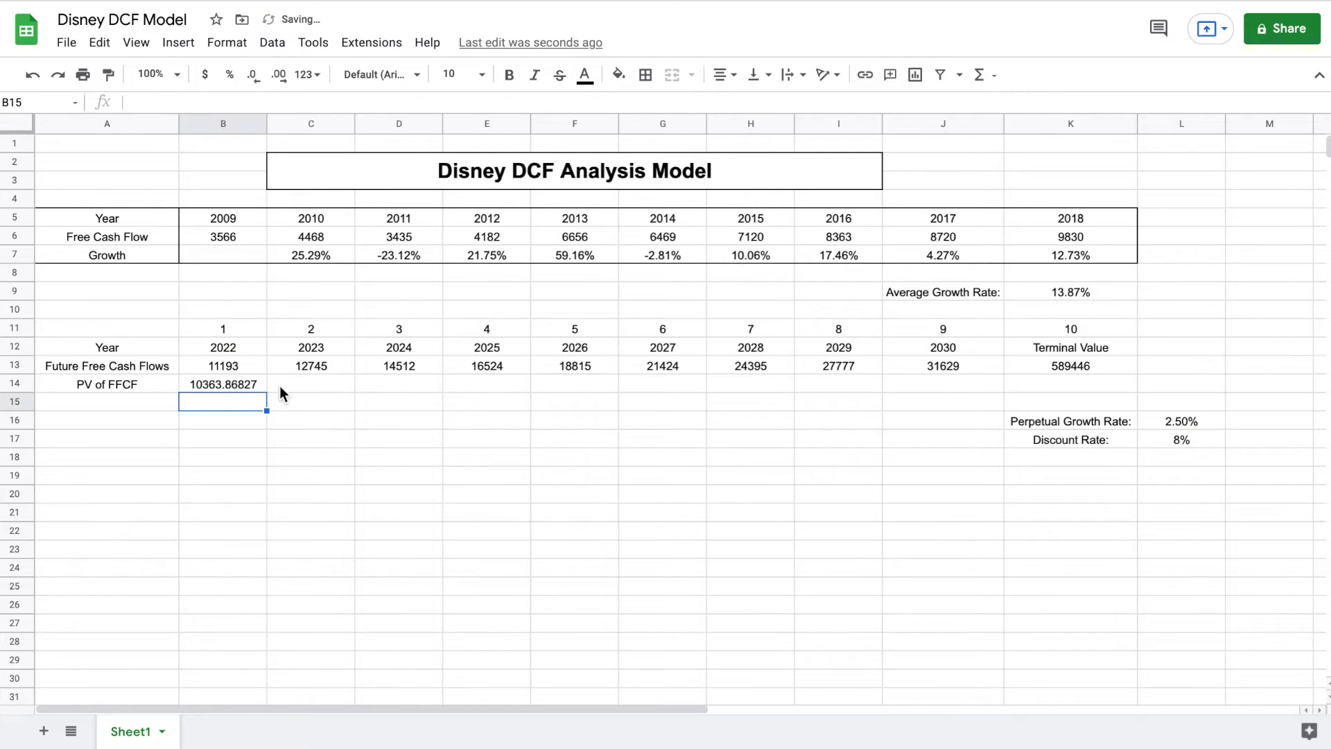
# Fill B14's present value formula across C14:K14, ending at 273027.4012 for the terminal value
pyautogui.click(252, 384)
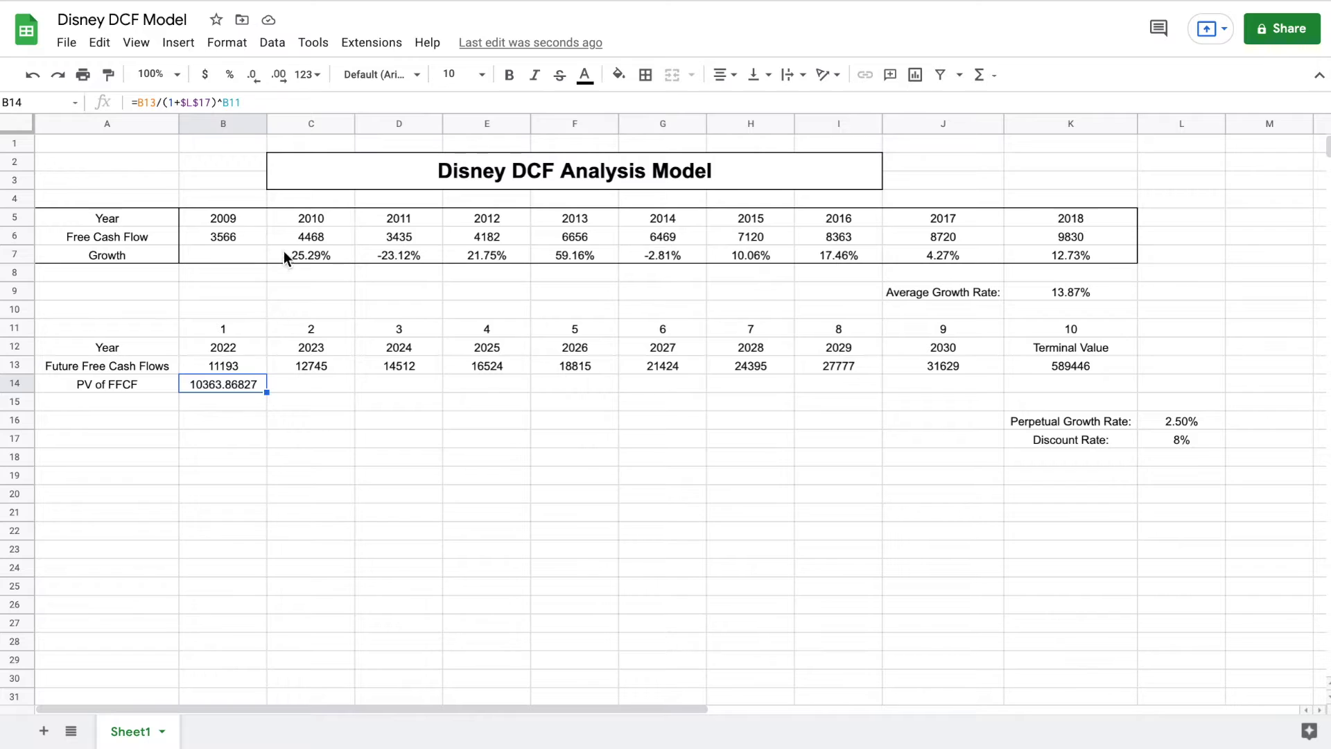
pyautogui.moveTo(266, 389); pyautogui.dragTo(348, 393)
pyautogui.doubleClick(322, 386)
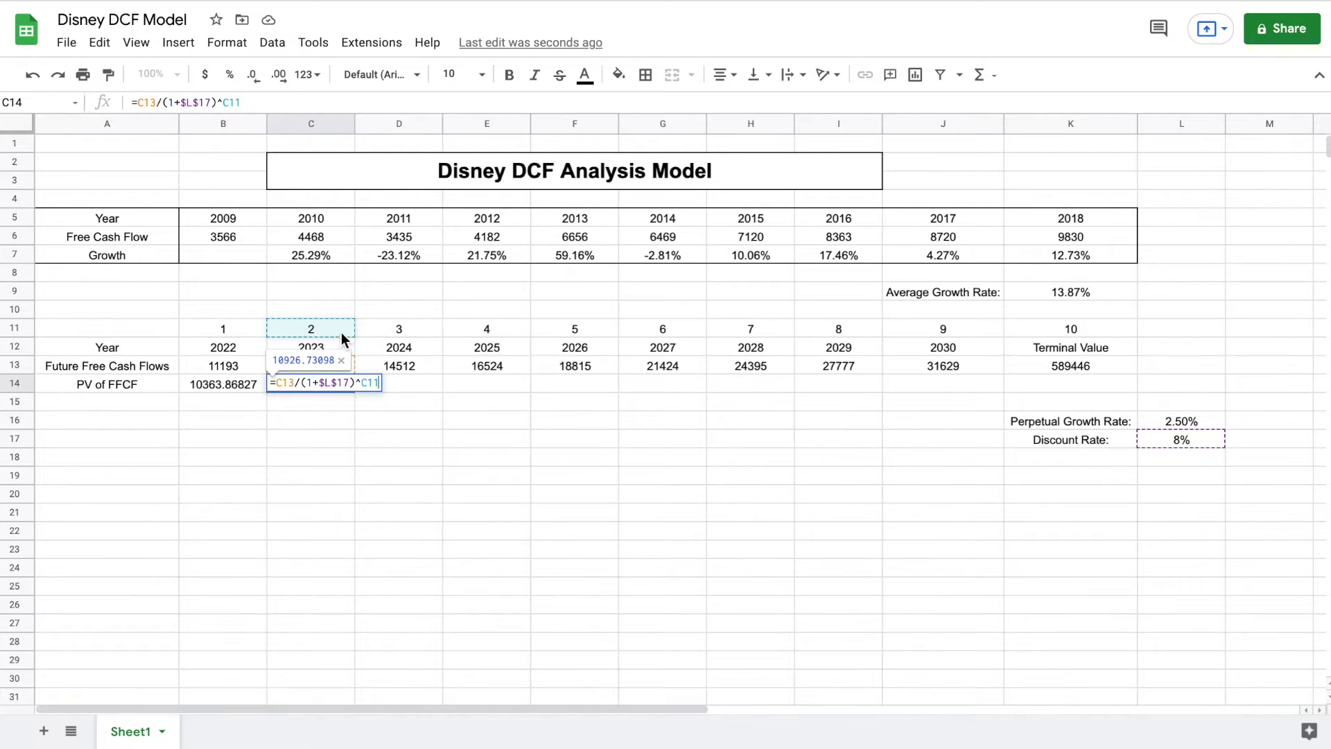
pyautogui.press('Return')
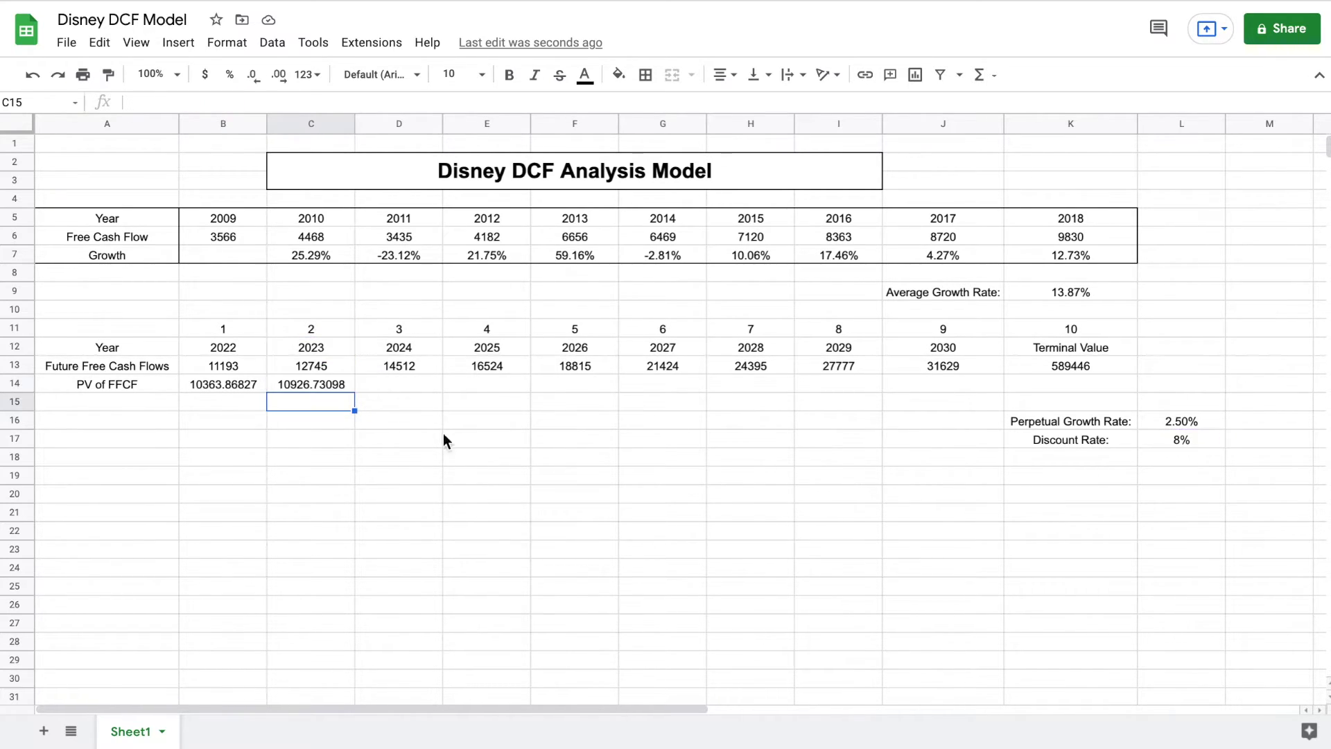
pyautogui.click(347, 384)
pyautogui.moveTo(352, 386); pyautogui.dragTo(1089, 387)
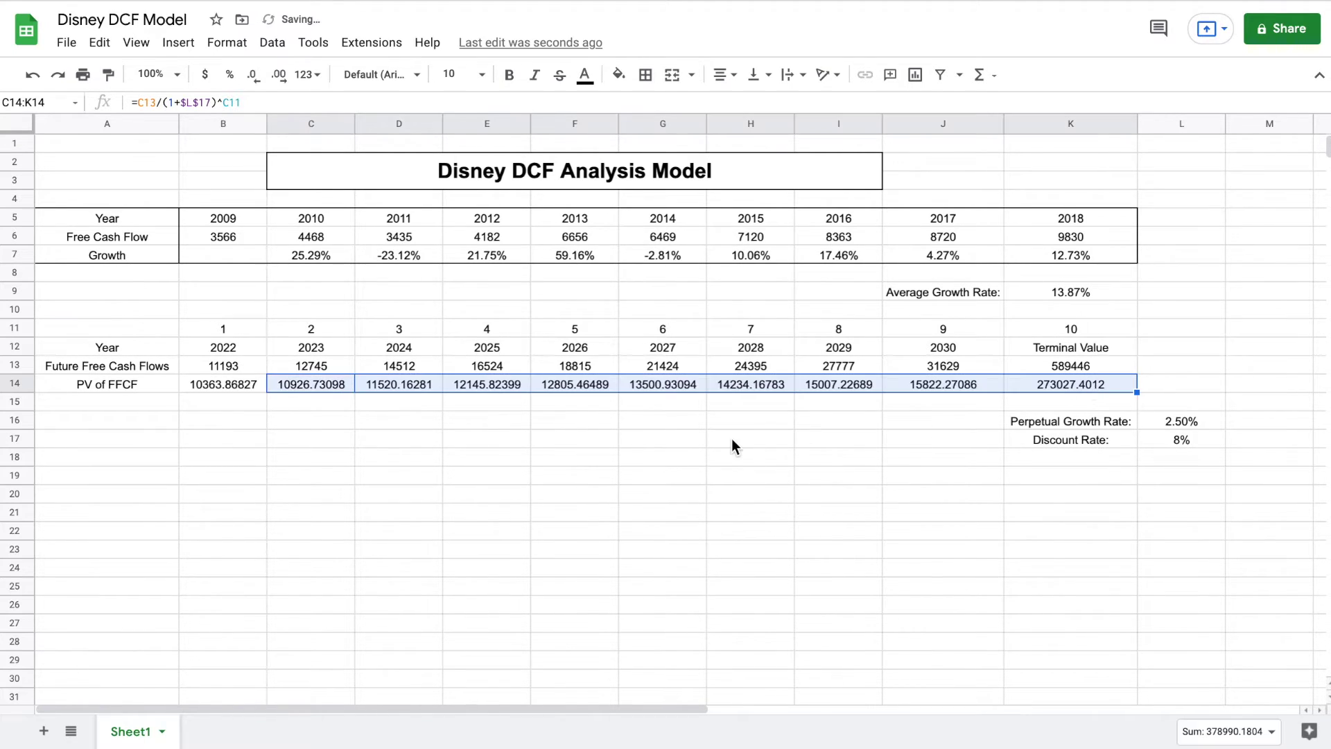
pyautogui.click(702, 450)
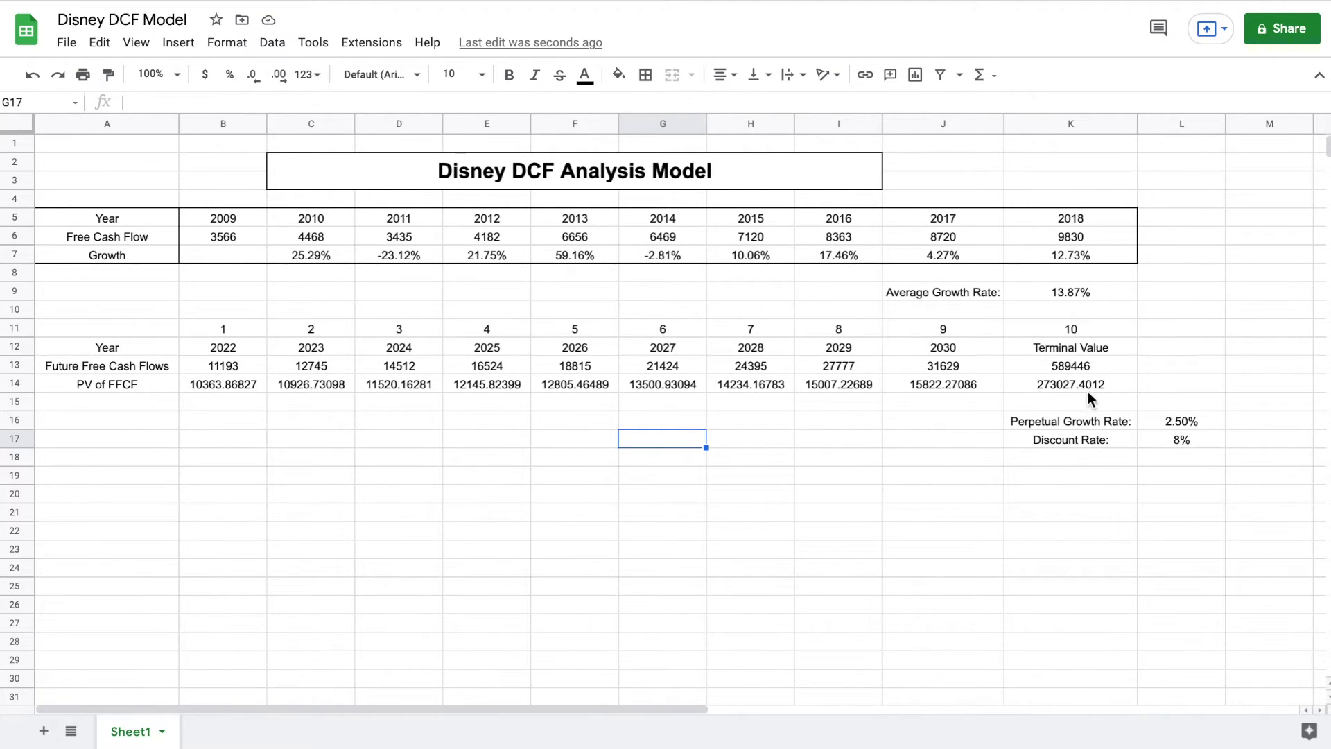
# Reduce B14:K14 to zero decimal places, showing 10364 through 273027
pyautogui.moveTo(229, 380); pyautogui.dragTo(1092, 394)
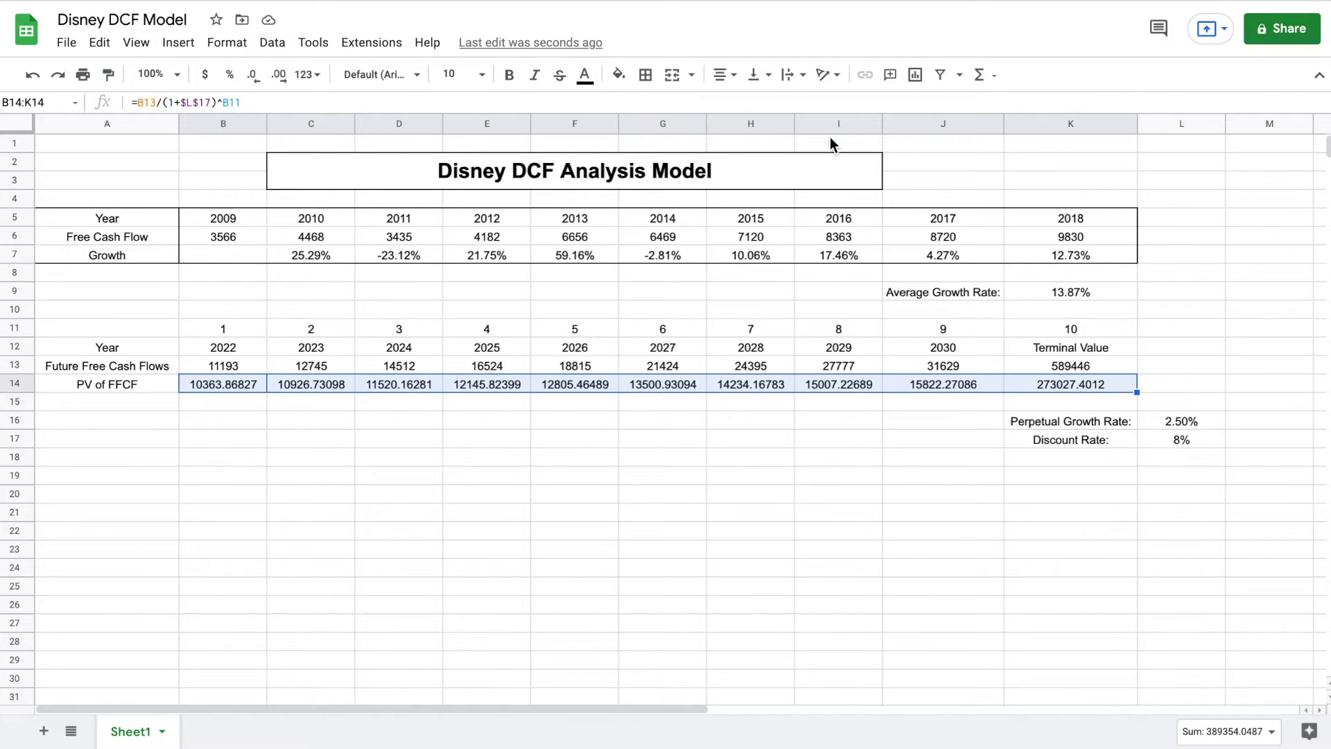
pyautogui.click(721, 77)
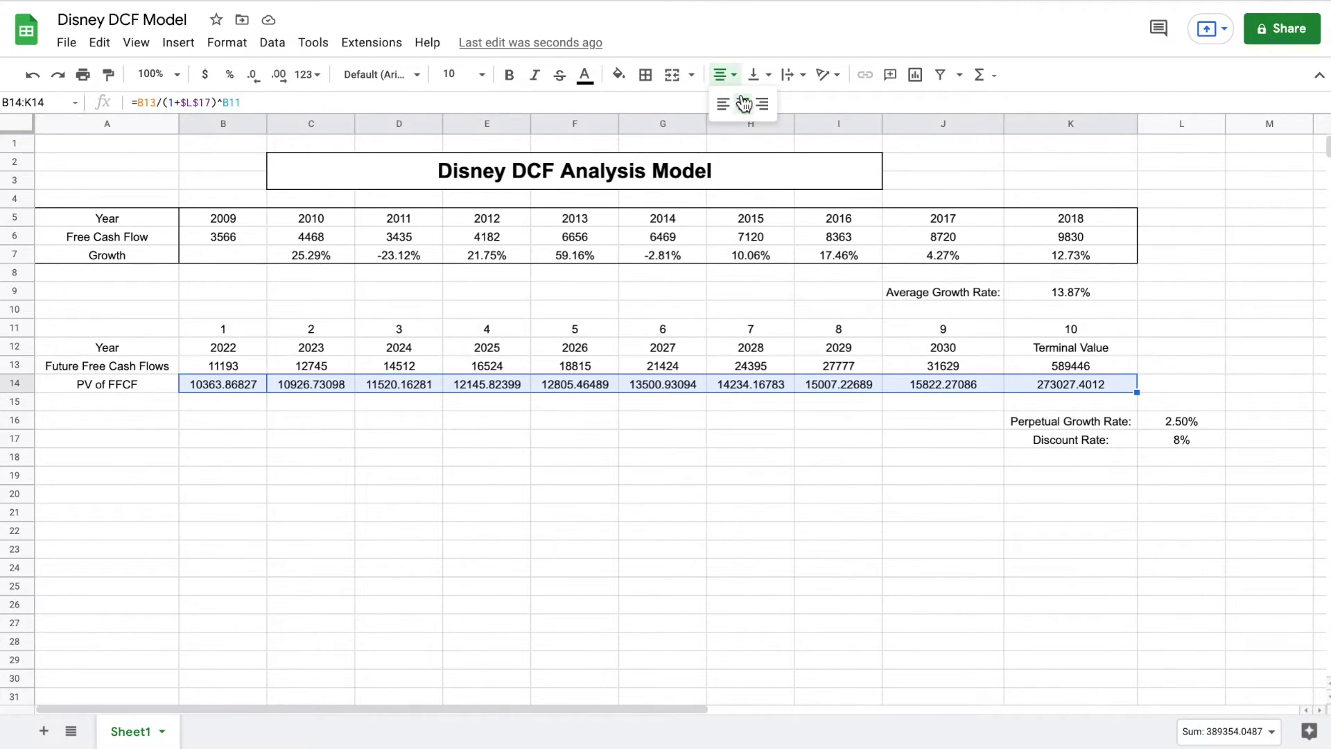
pyautogui.click(253, 78)
pyautogui.click(253, 77)
pyautogui.click(253, 77)
pyautogui.click(253, 77)
pyautogui.click(253, 78)
pyautogui.click(498, 443)
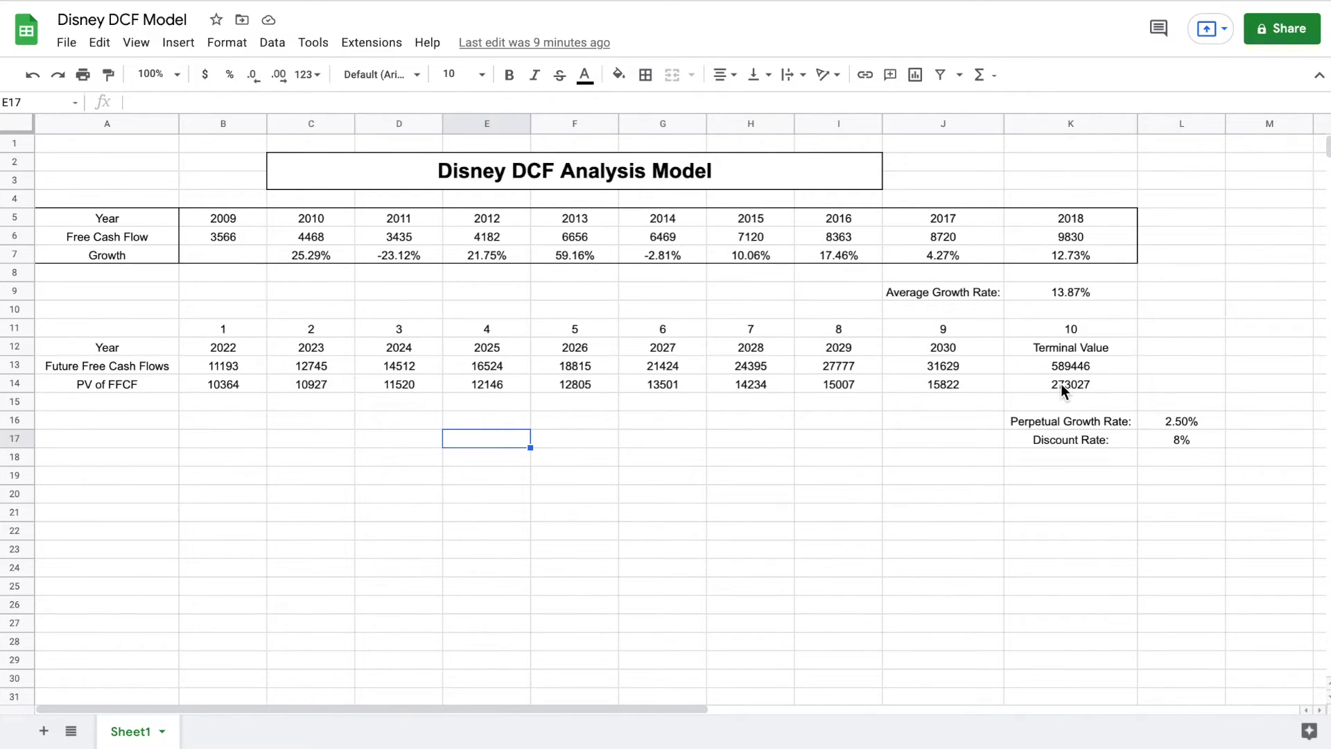
# Label A18 'Sum of FCF:' and enter =sum(B14:K14) in B18, giving 389354
pyautogui.click(118, 459)
pyautogui.write('S')
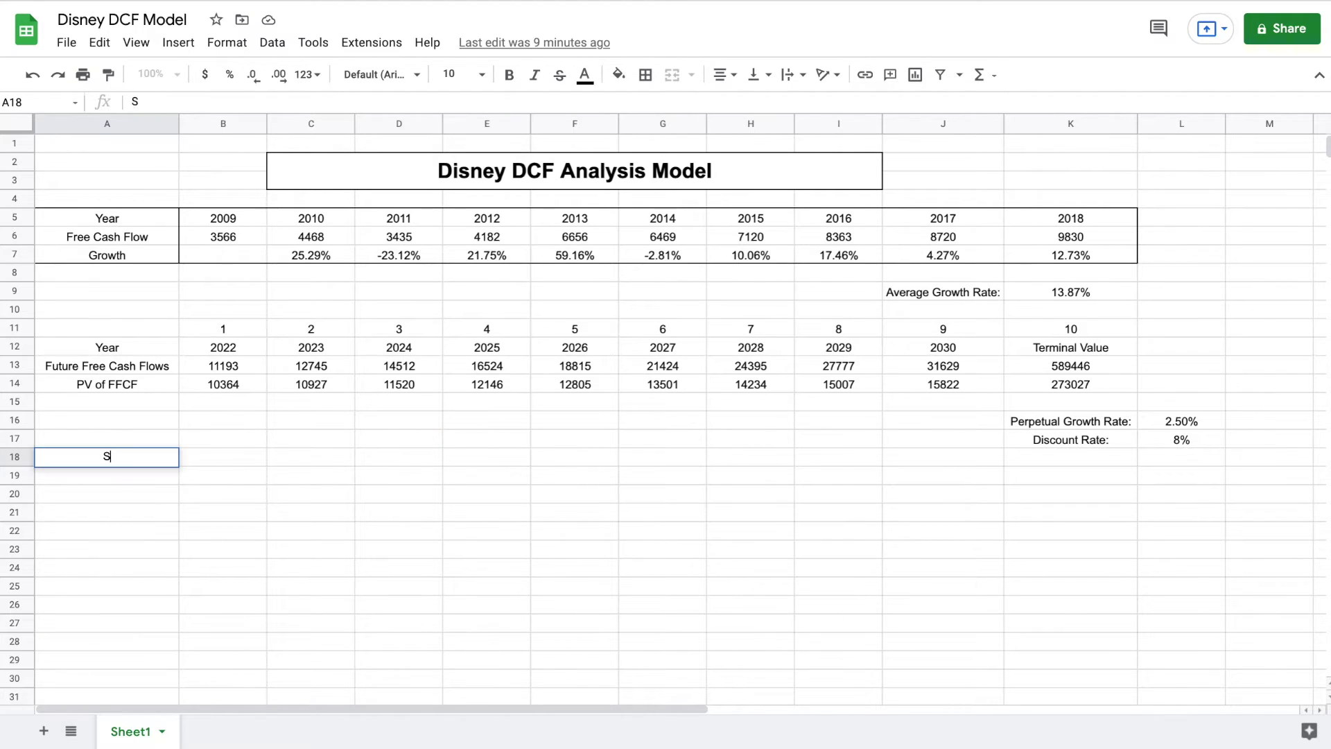
pyautogui.write('um of FCF:')
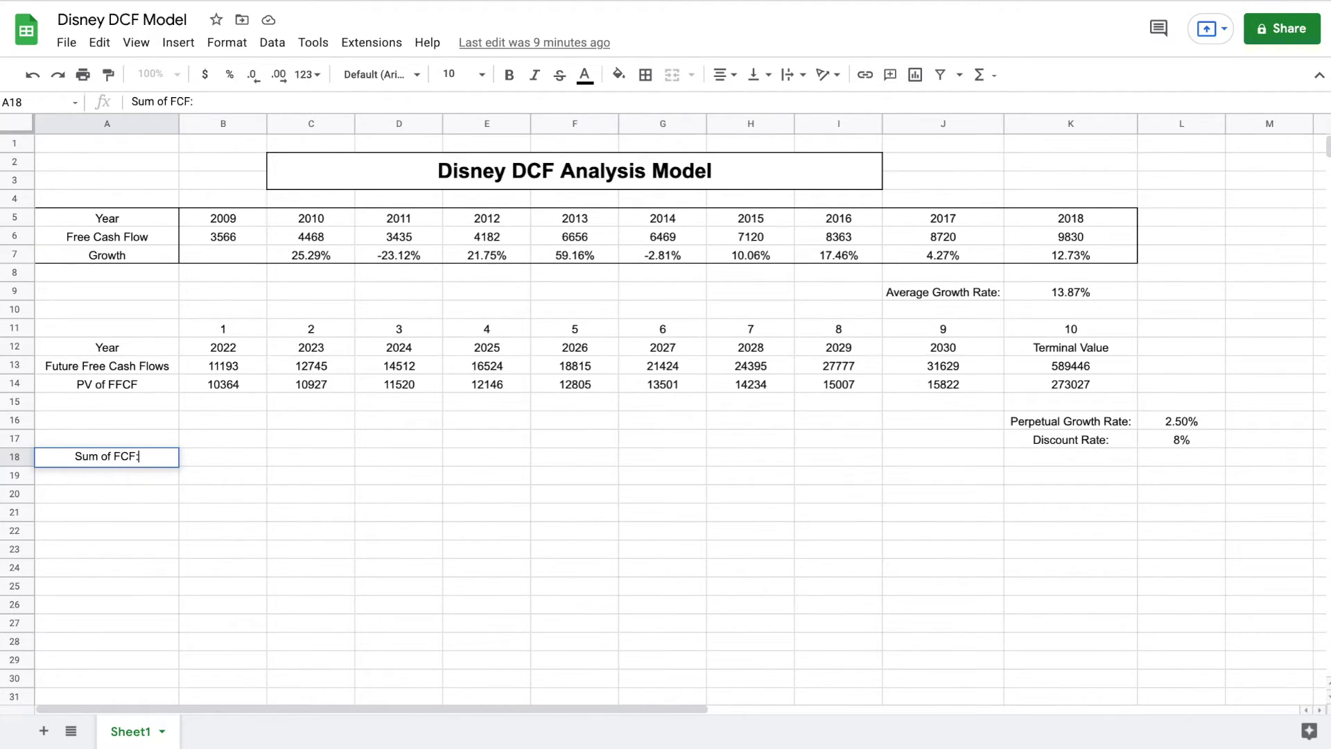
pyautogui.click(320, 479)
pyautogui.click(242, 461)
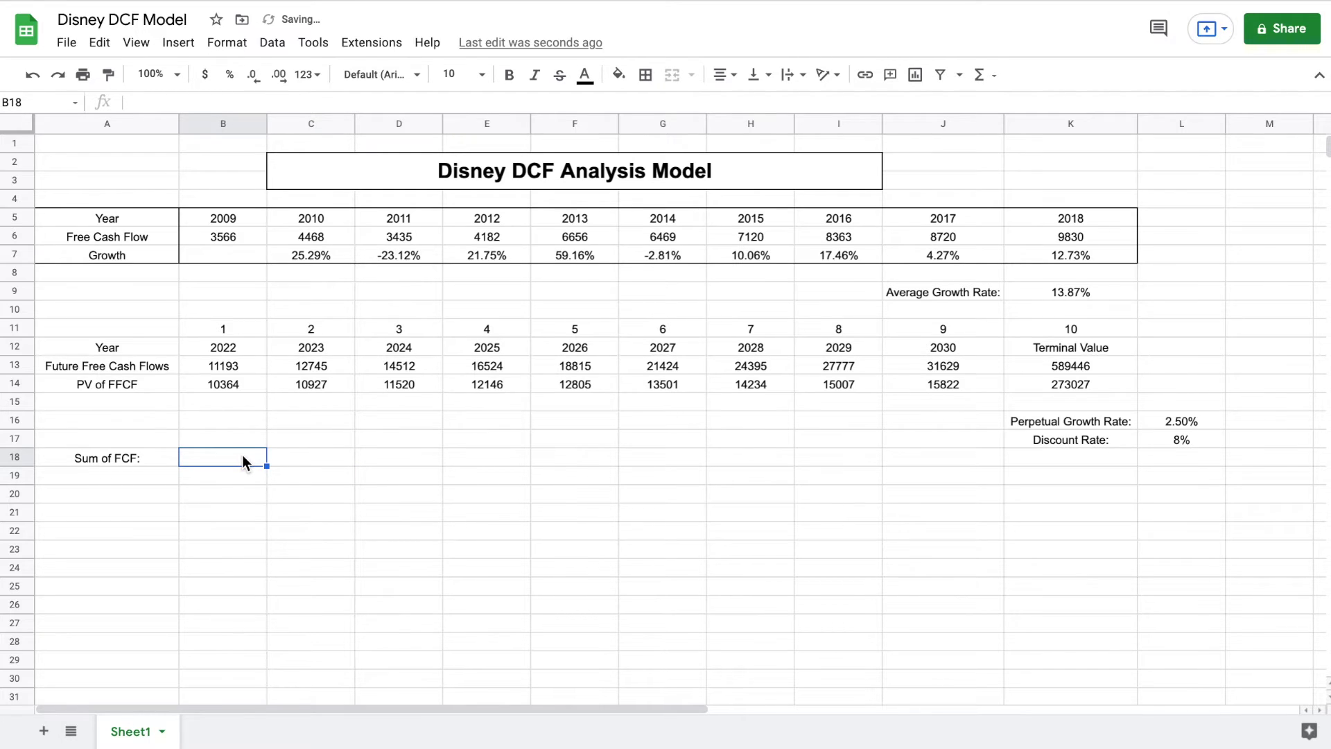
pyautogui.write('=sum')
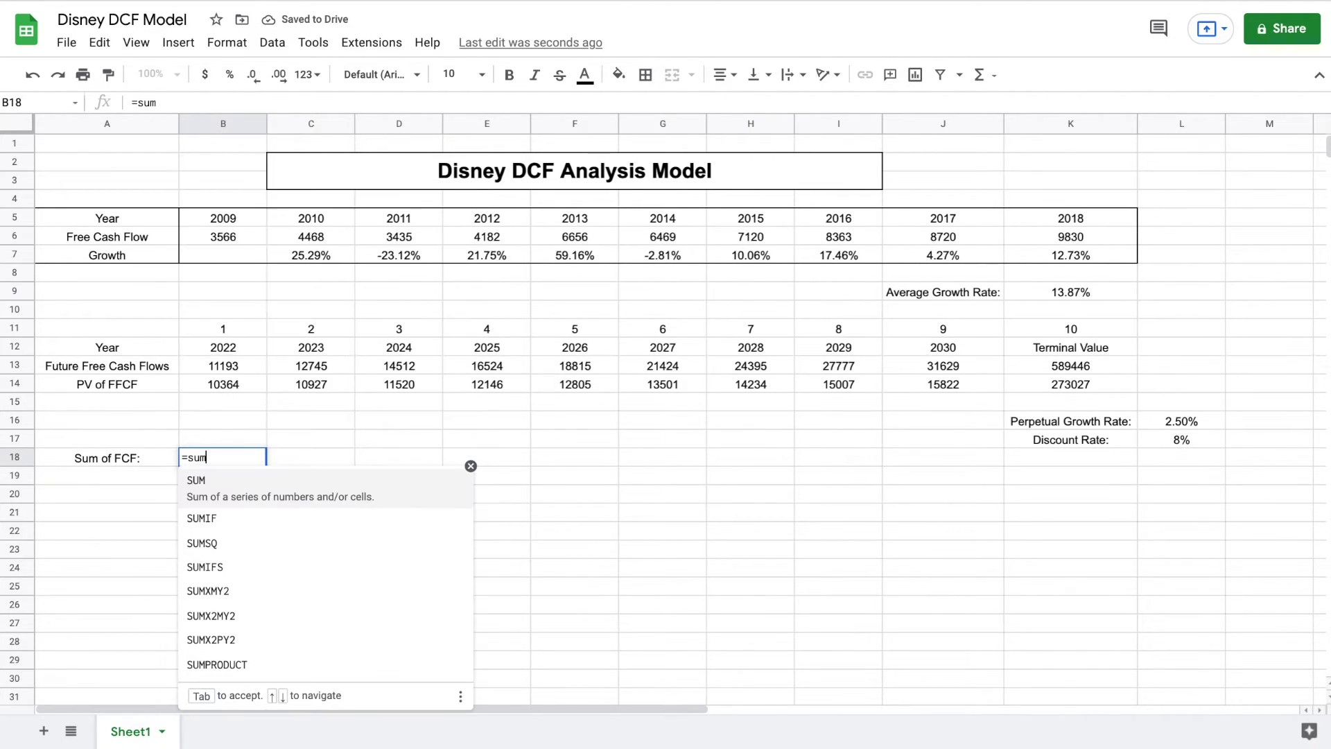
pyautogui.write('(')
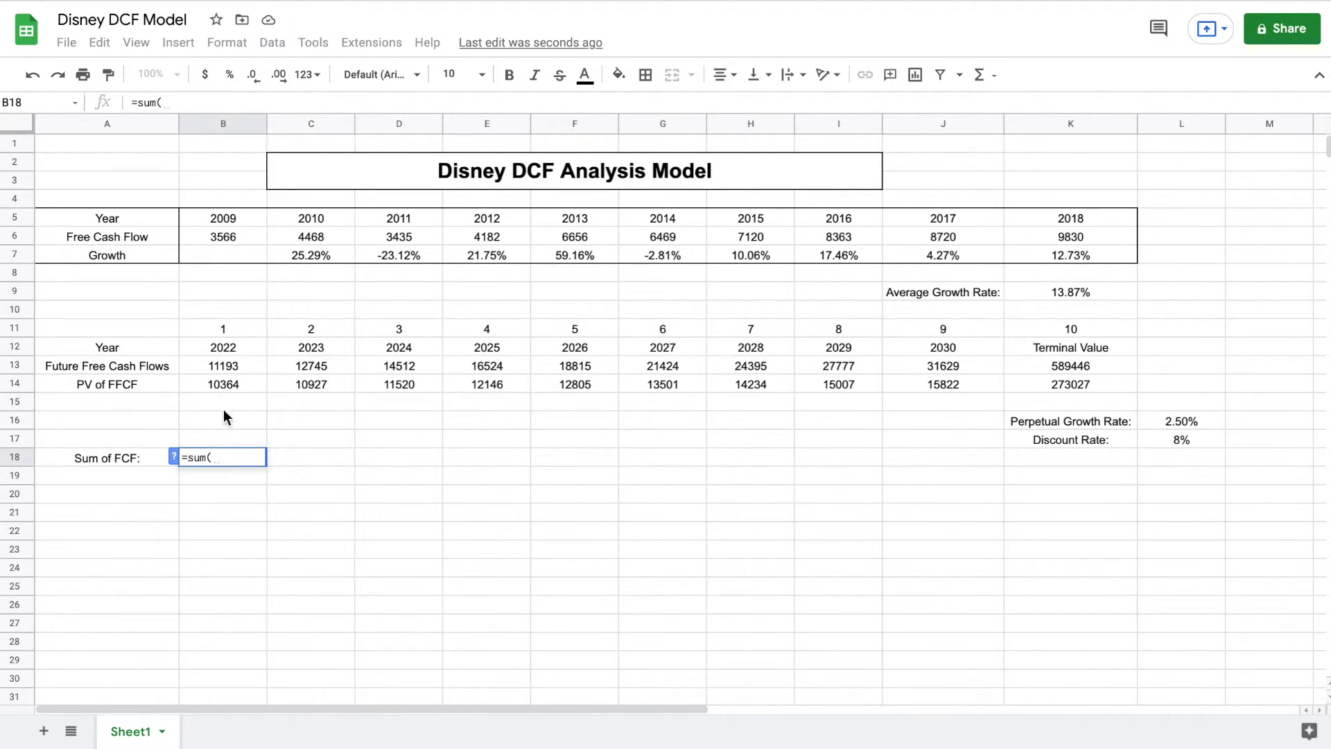
pyautogui.moveTo(227, 386); pyautogui.dragTo(1046, 390)
pyautogui.press('Return')
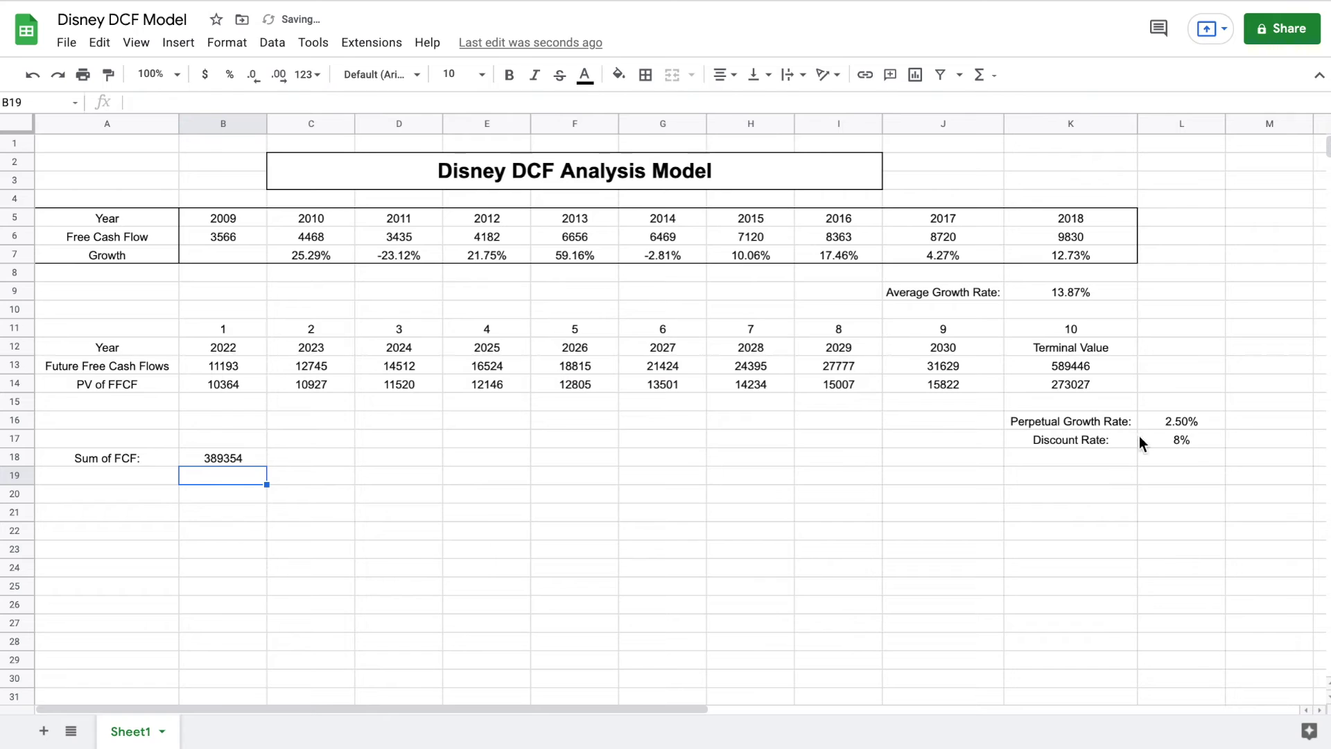
pyautogui.click(249, 455)
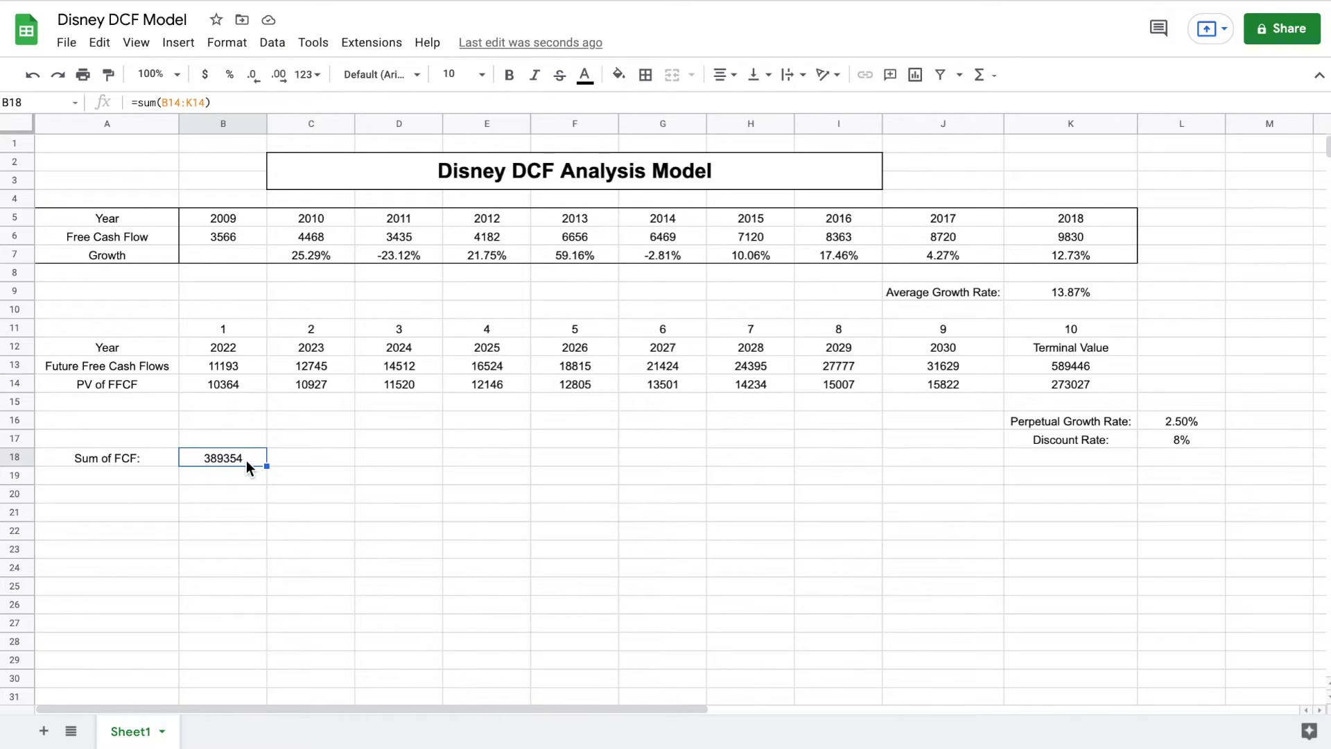
# Type the labels 'Cash /Cash Equivalents' in A19 and 'Total Debt' in A20
pyautogui.click(164, 480)
pyautogui.write('Cash ')
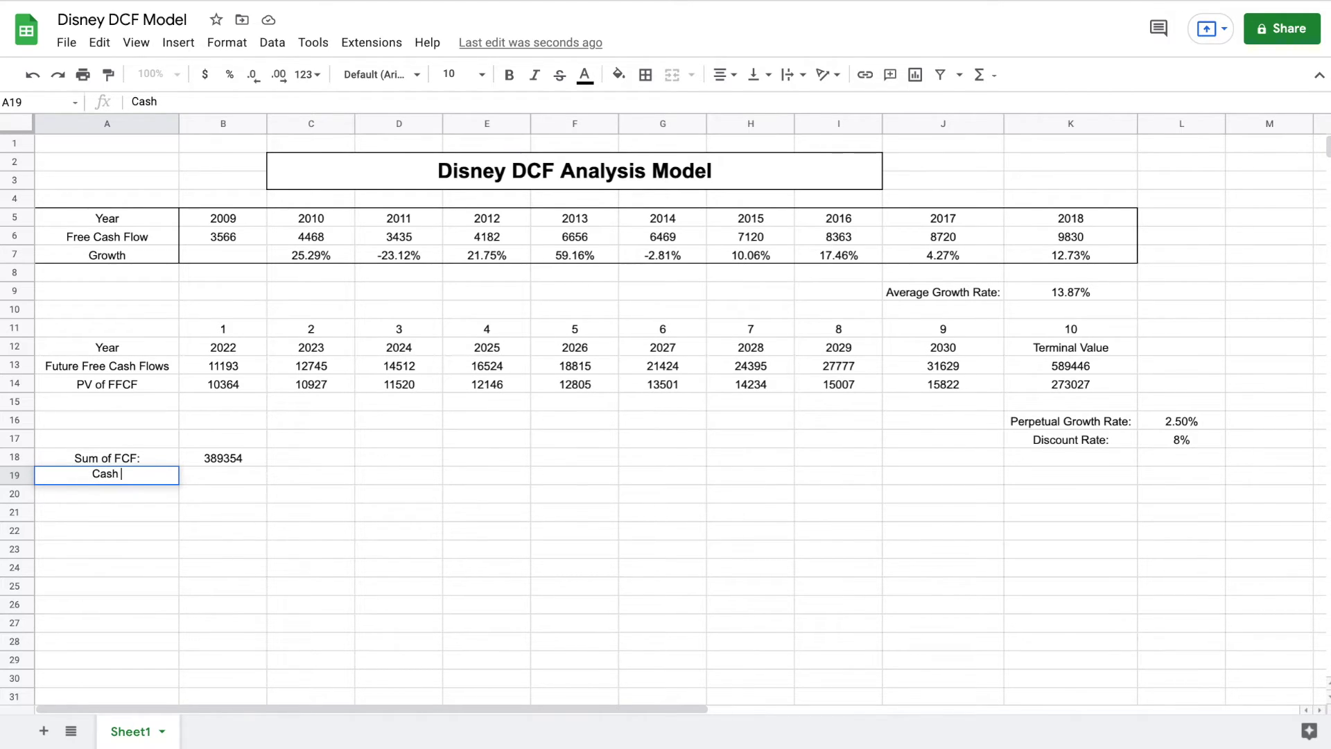
pyautogui.write('/Cash E')
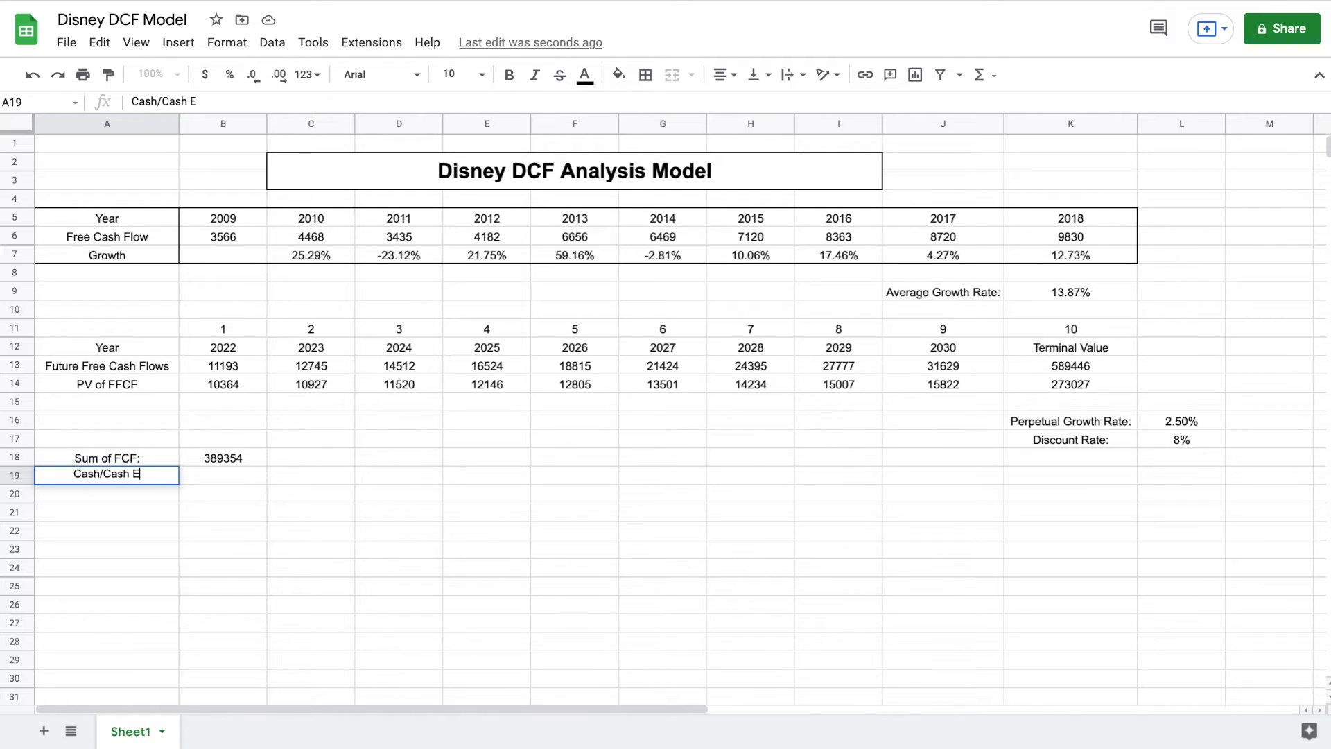
pyautogui.write('quivalents')
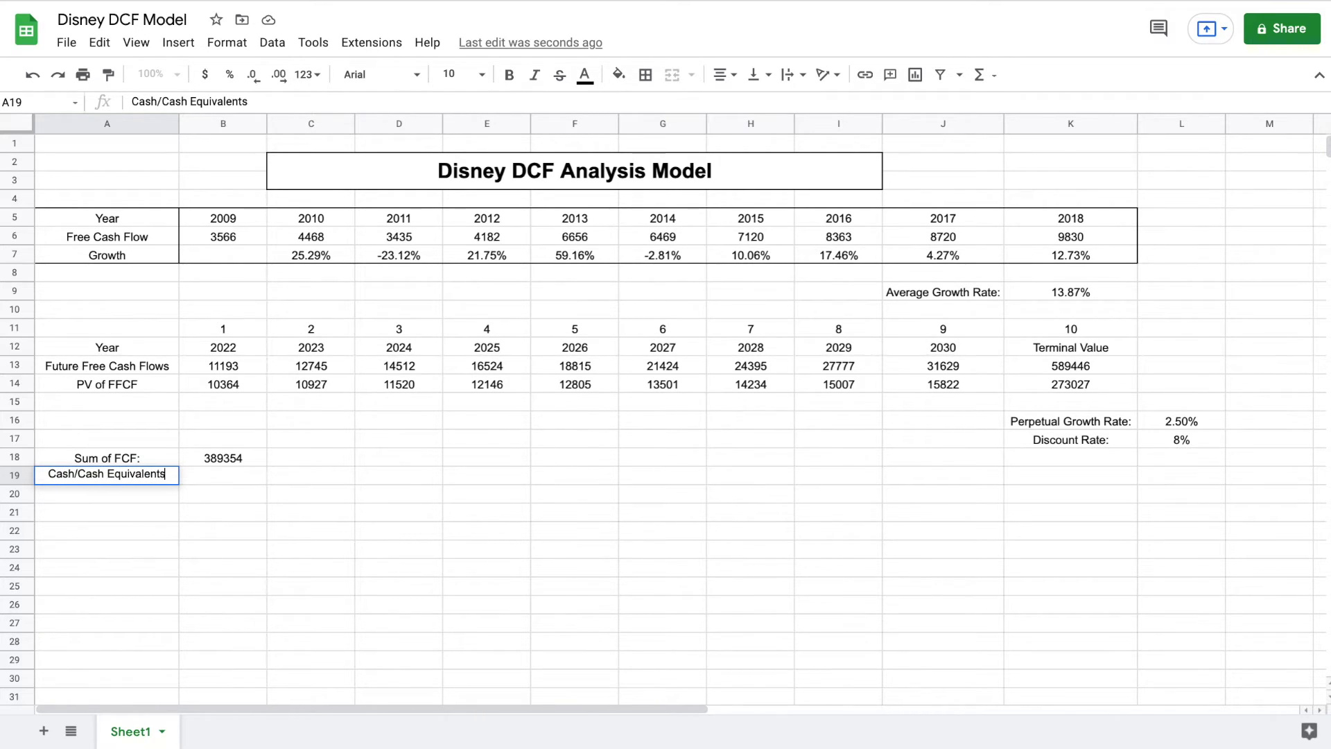
pyautogui.press('Return')
pyautogui.write('Total De')
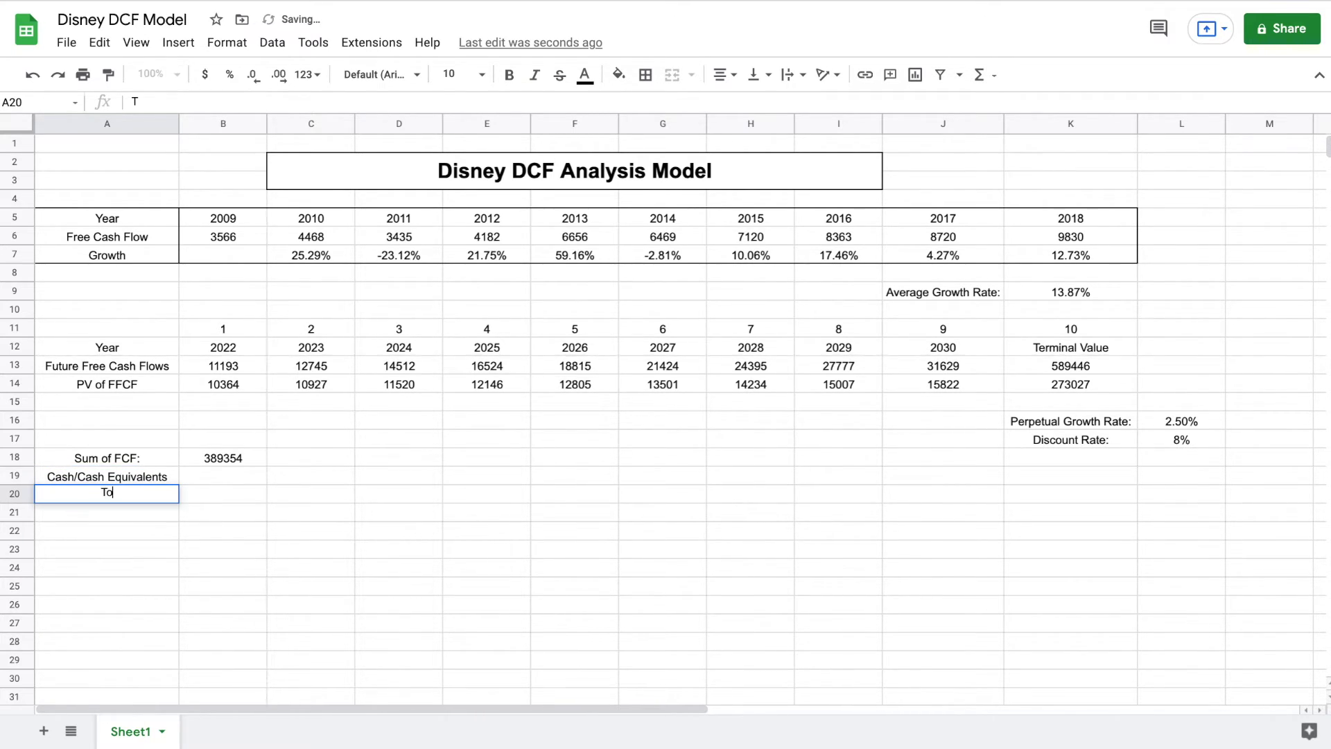
pyautogui.write('bt')
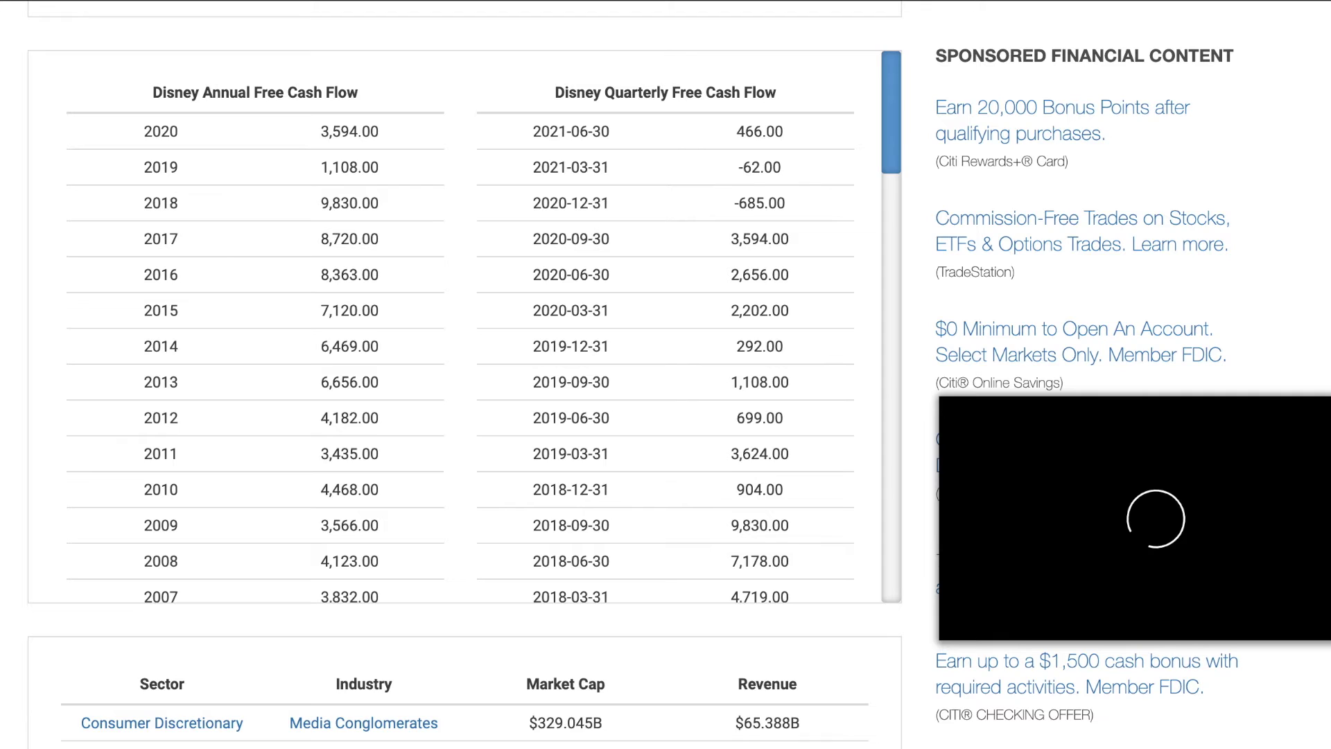
# Search the web for Yahoo Finance and open the site
pyautogui.press('super+l')
pyautogui.write('yahoo finance')
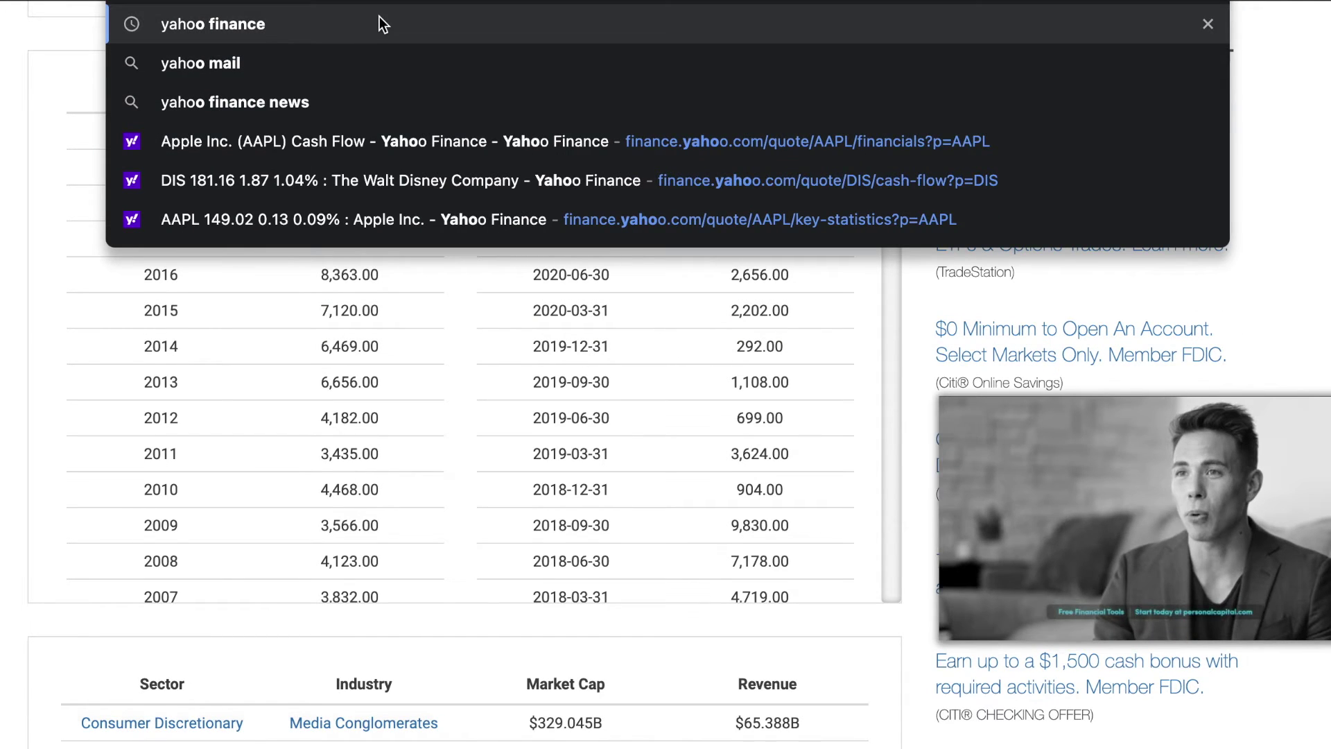
pyautogui.press('Escape')
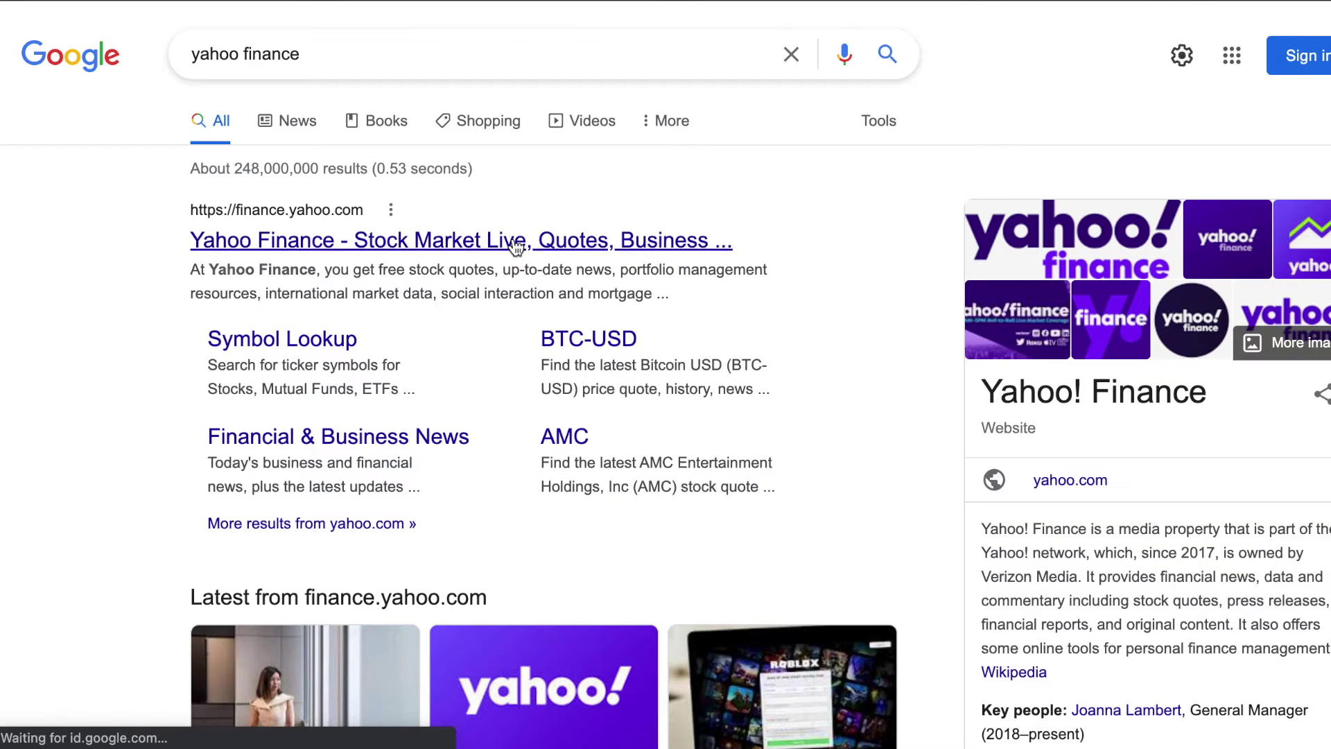
pyautogui.click(519, 237)
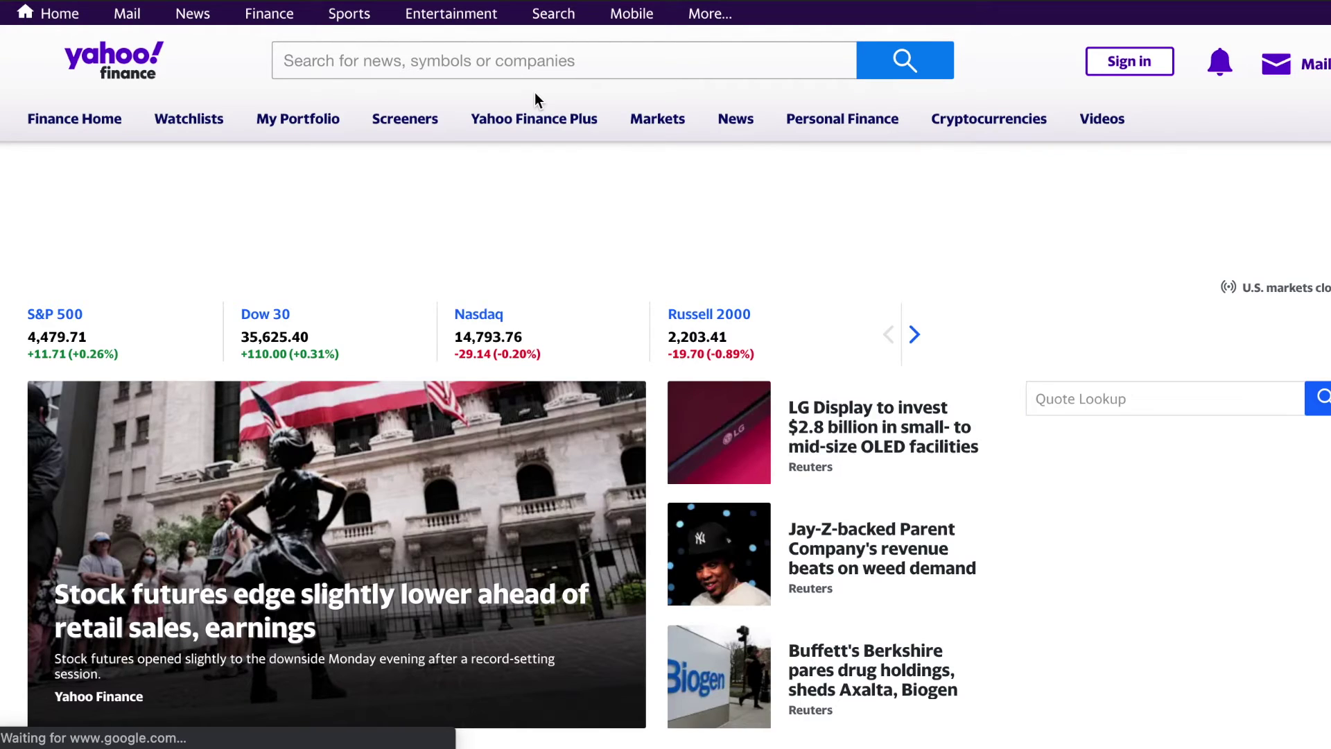
# Look up the ticker 'dis' and open The Walt Disney Company's Financials page
pyautogui.click(535, 61)
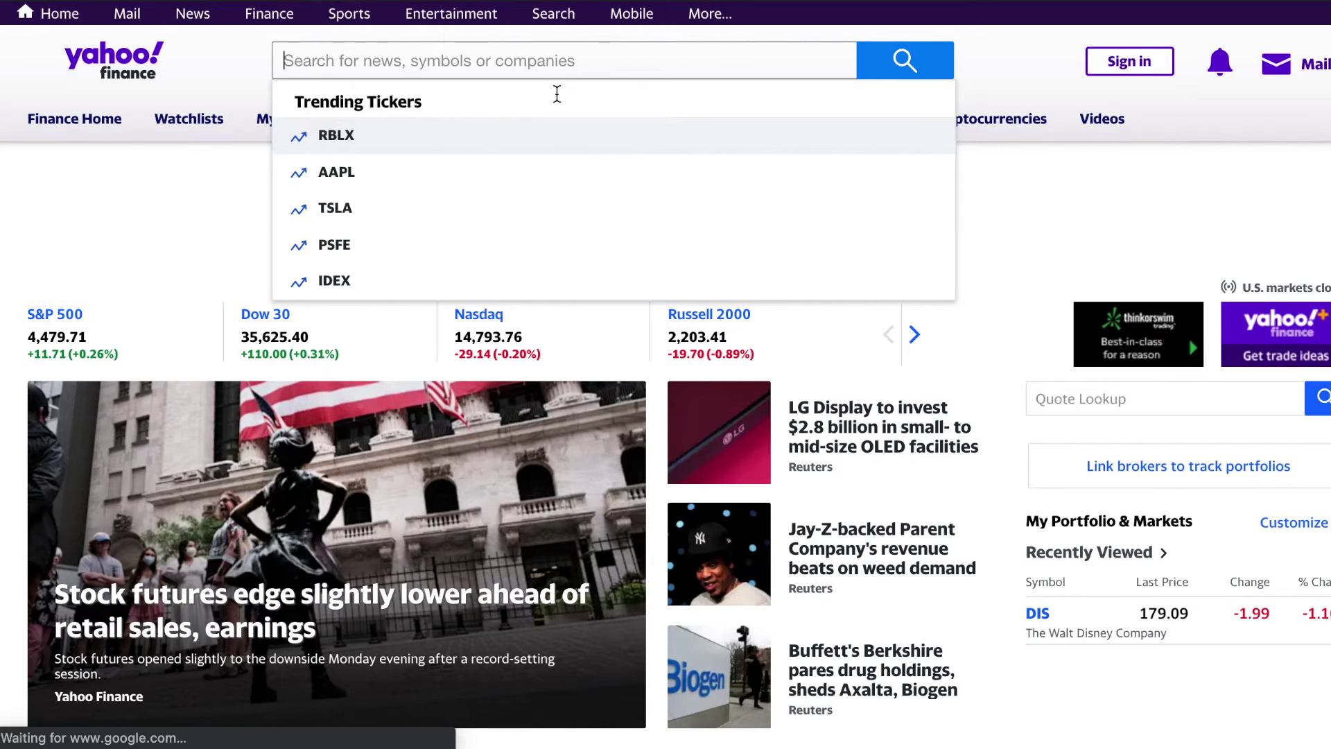
pyautogui.write('dis')
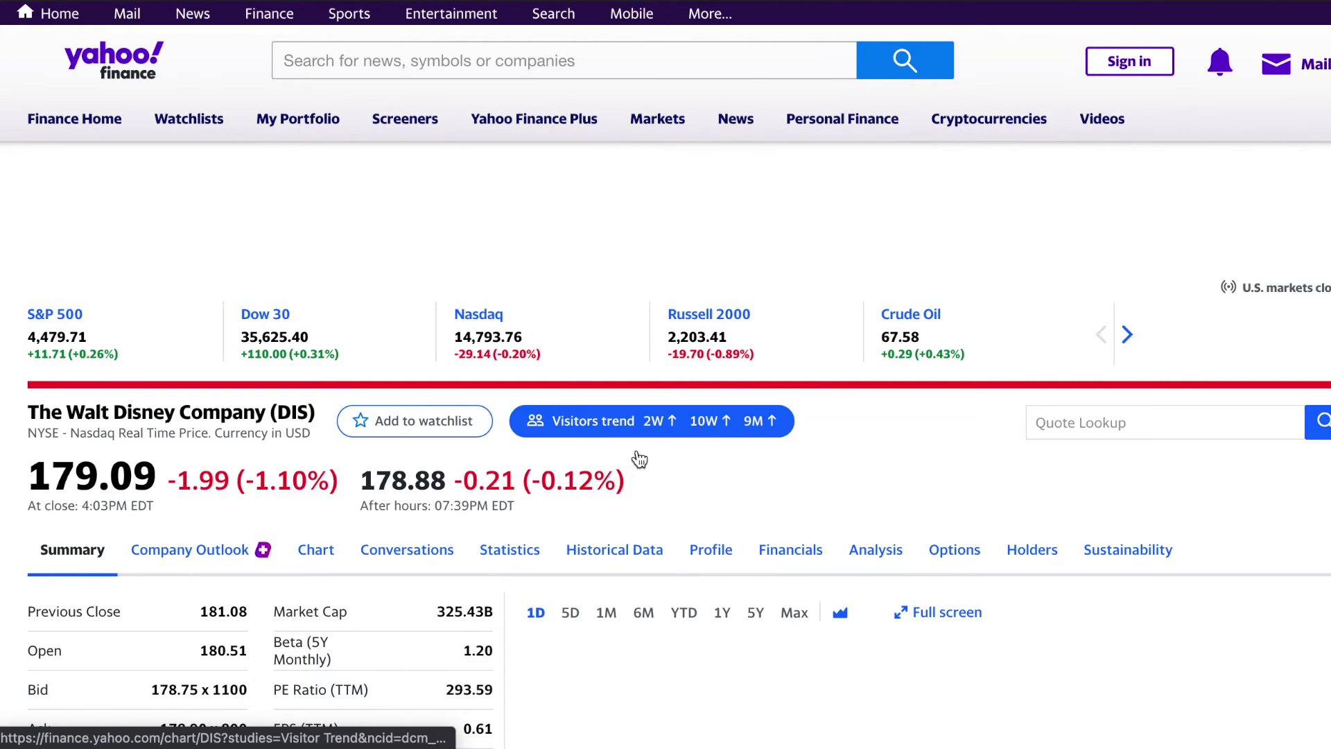
pyautogui.scroll(-3, 642, 455)
pyautogui.scroll(-1, 643, 463)
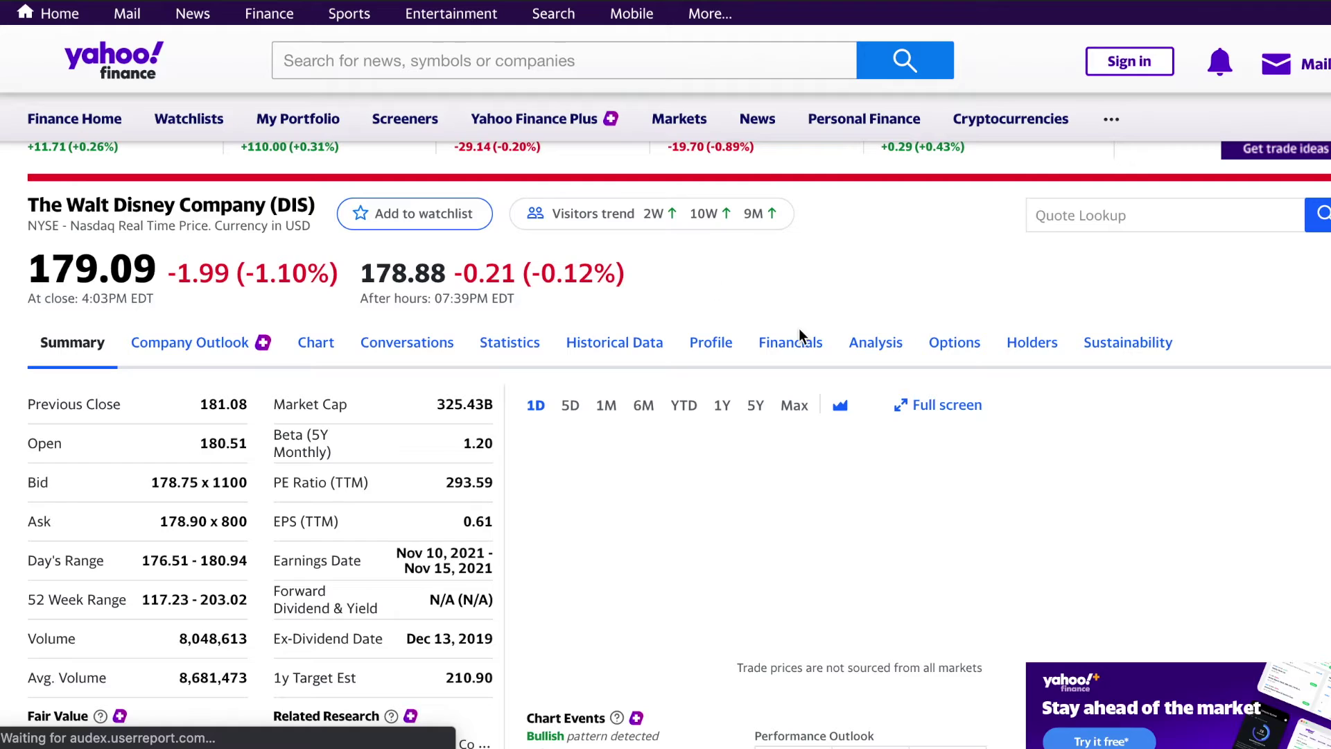
pyautogui.click(799, 351)
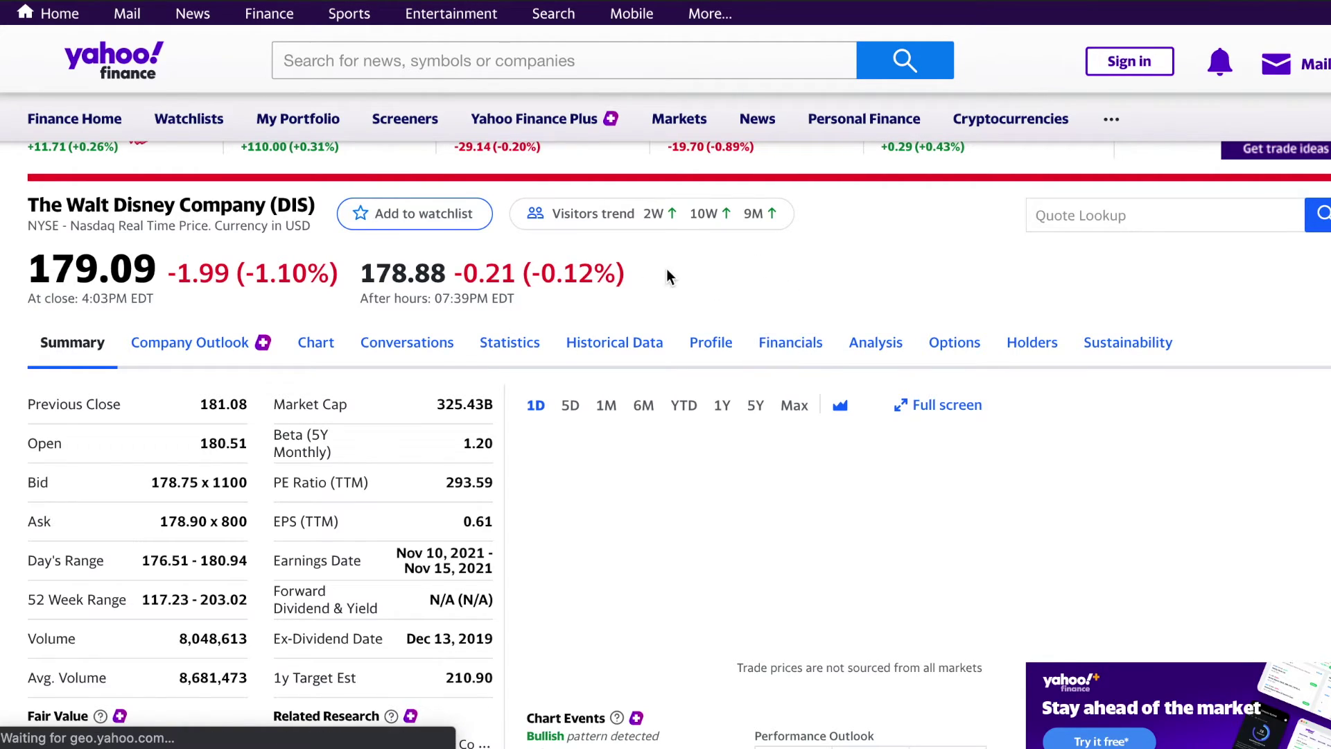
pyautogui.scroll(-3, 508, 465)
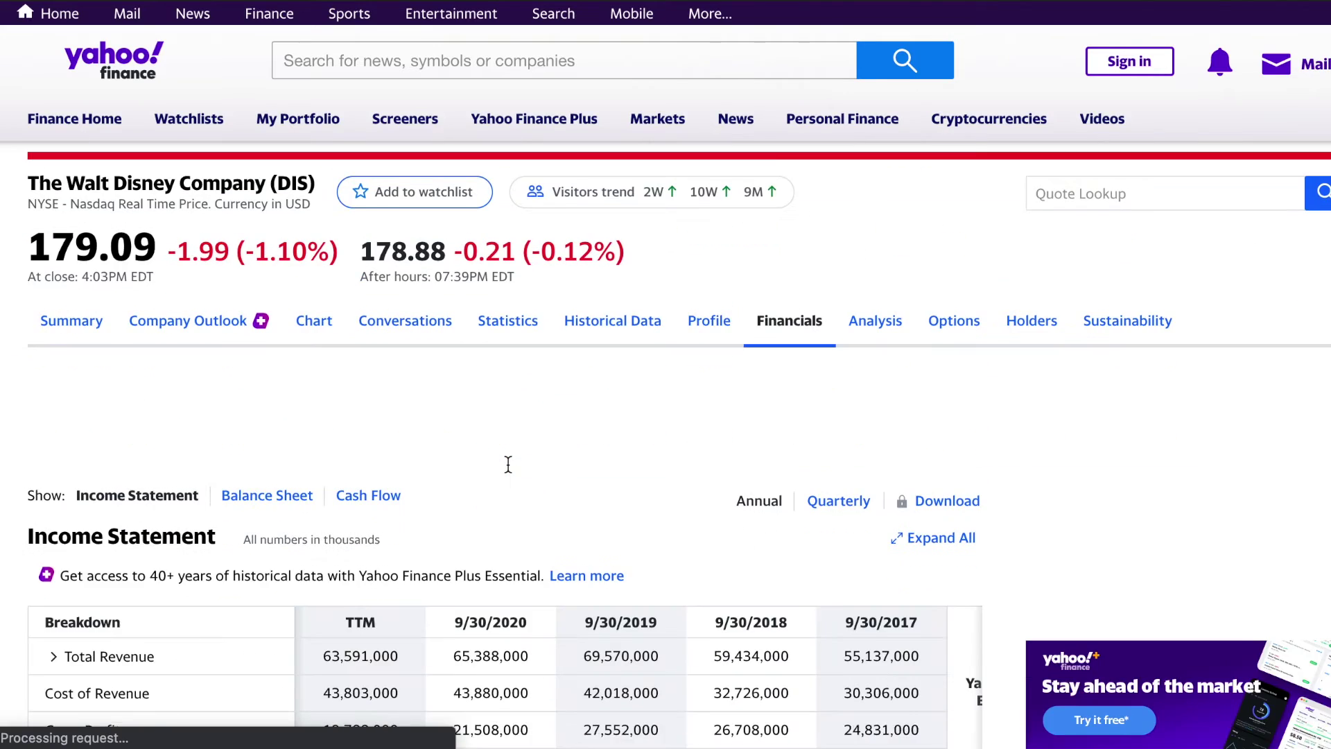
# Switch to Disney's Balance Sheet and expand Total Assets and Current Assets to reveal cash
pyautogui.scroll(-4, 508, 465)
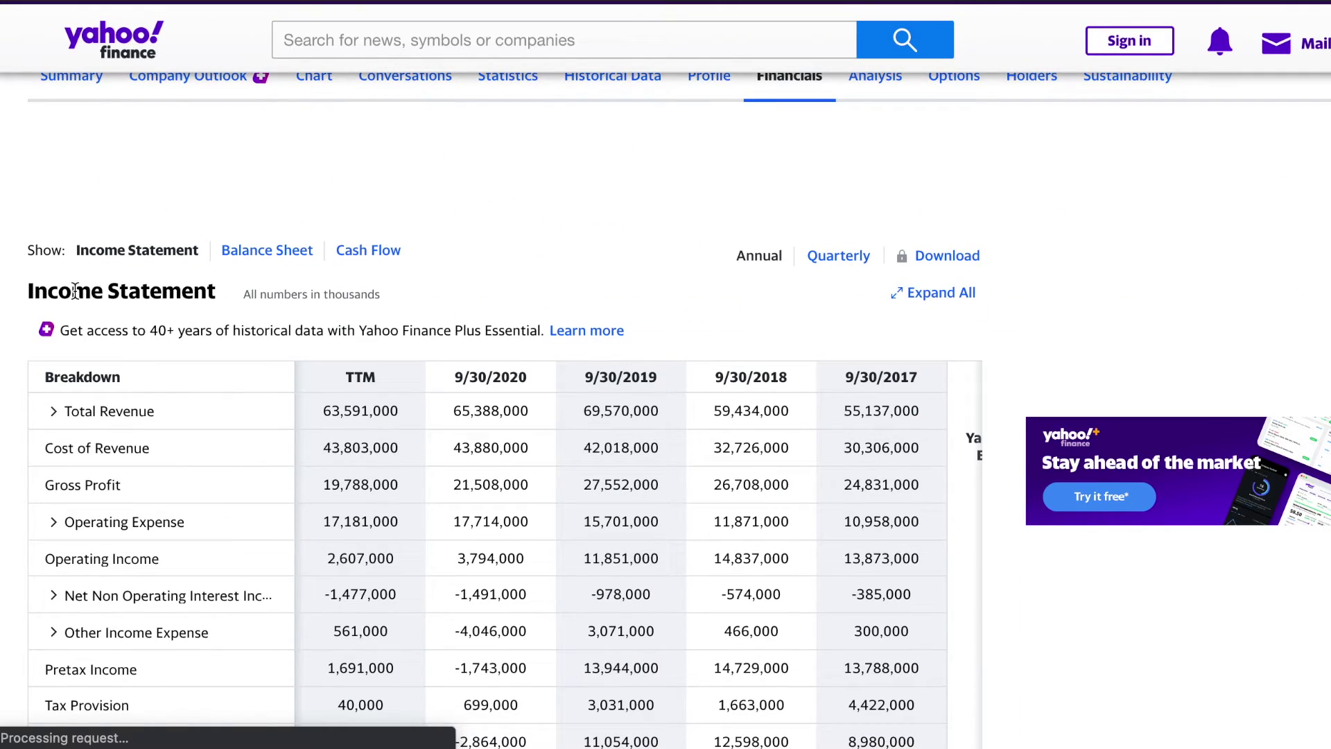
pyautogui.click(279, 253)
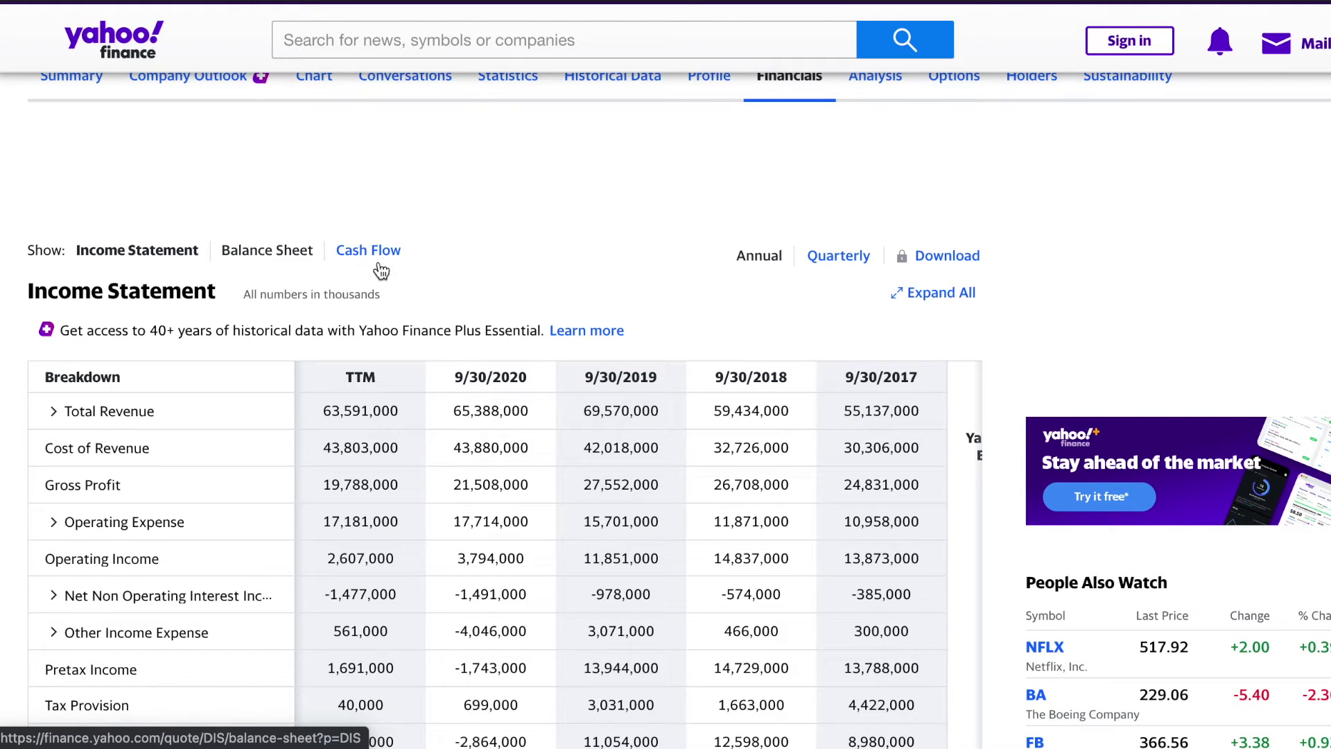
pyautogui.scroll(-3, 538, 256)
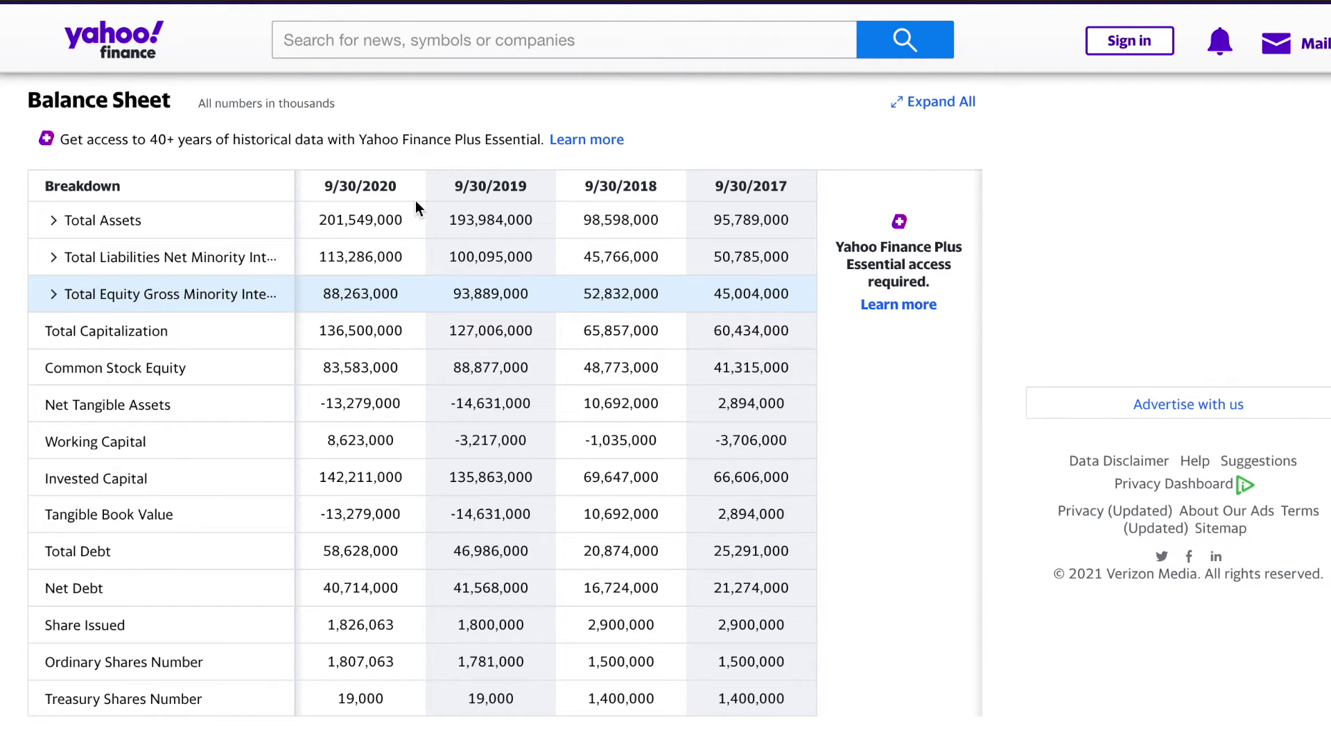
pyautogui.scroll(3, 431, 141)
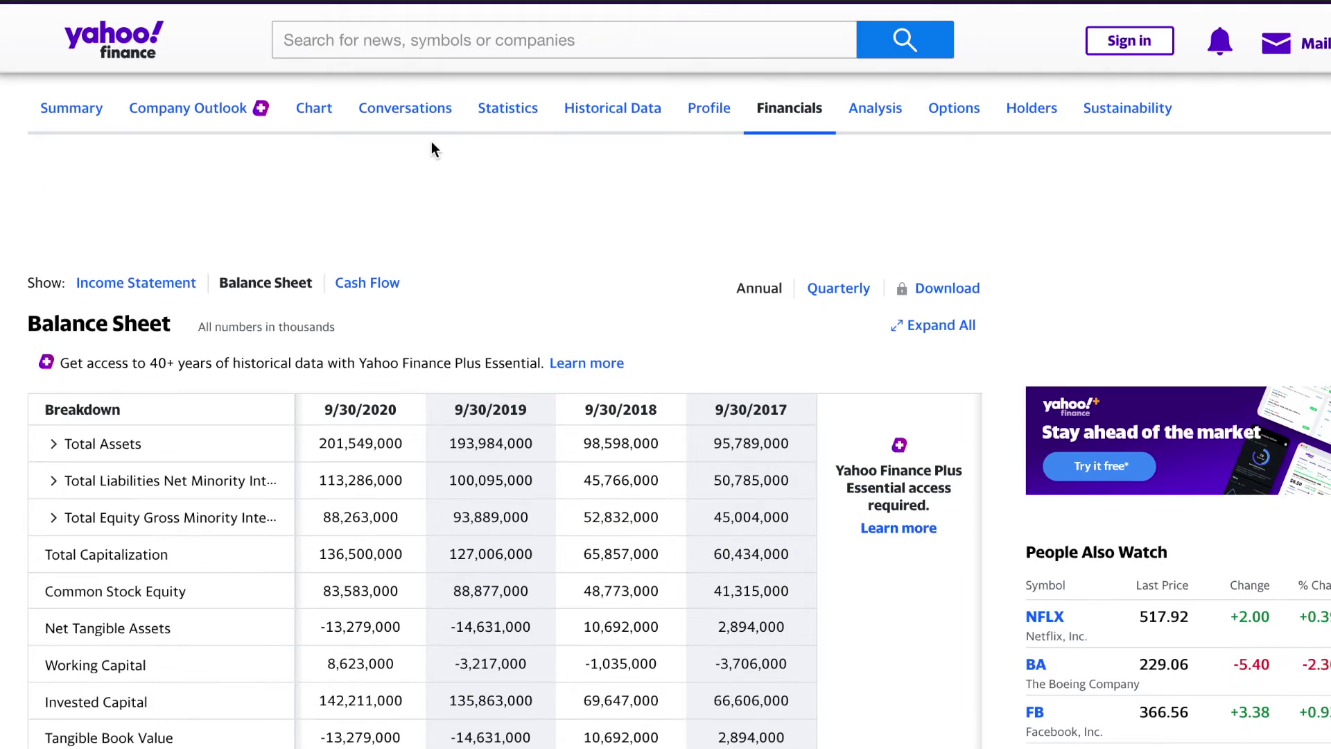
pyautogui.scroll(-1, 467, 314)
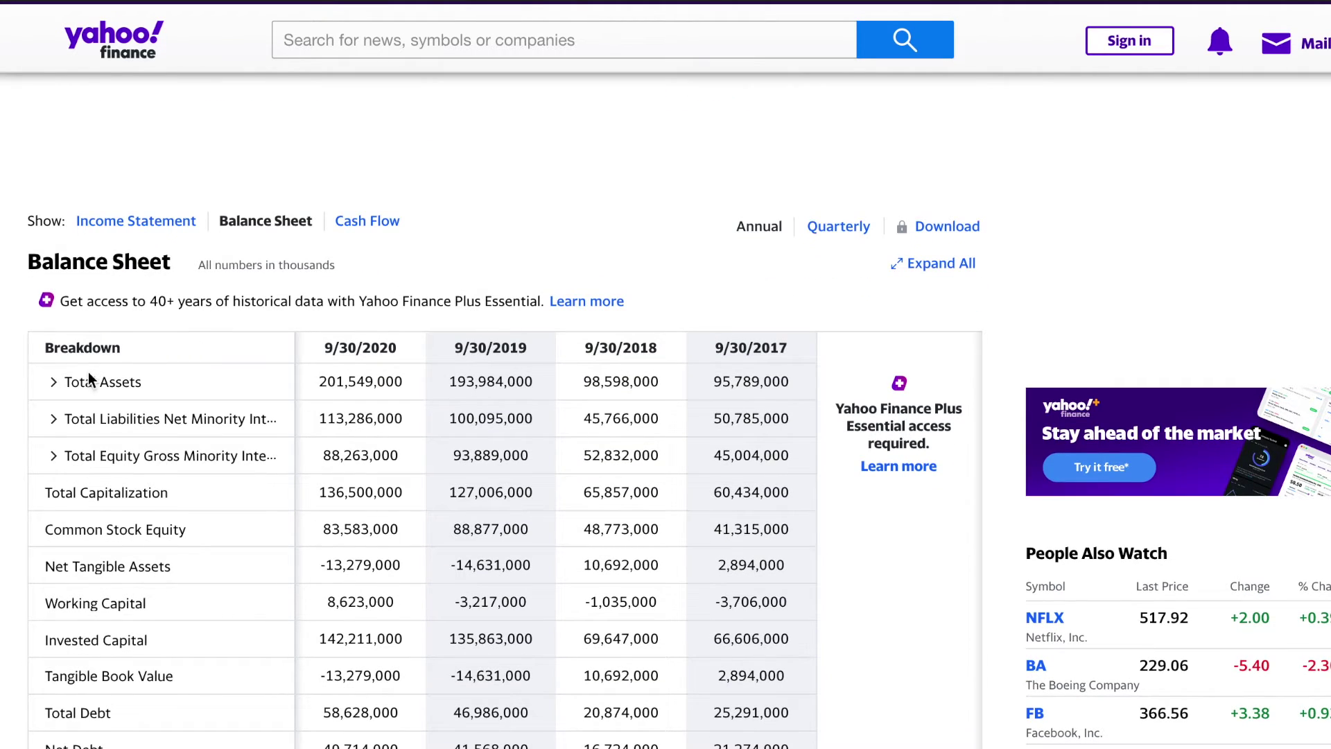
pyautogui.click(54, 383)
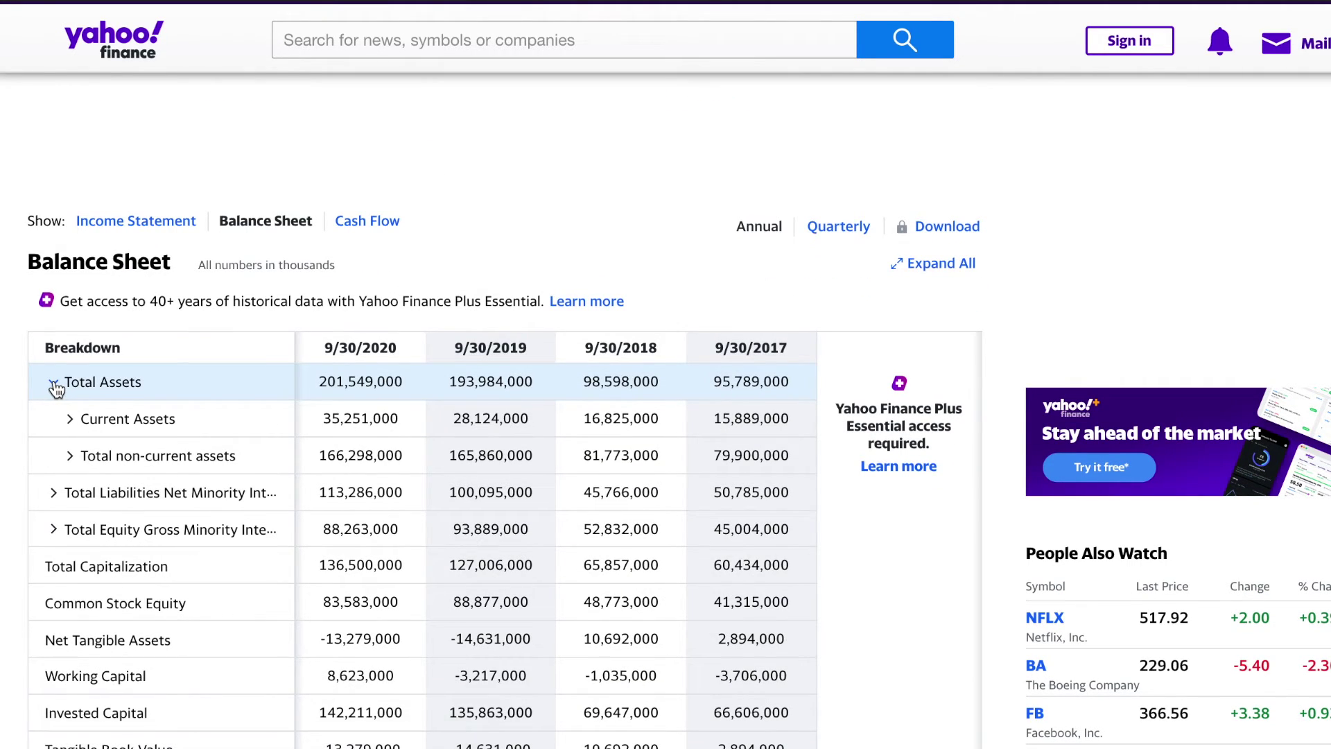
pyautogui.click(71, 425)
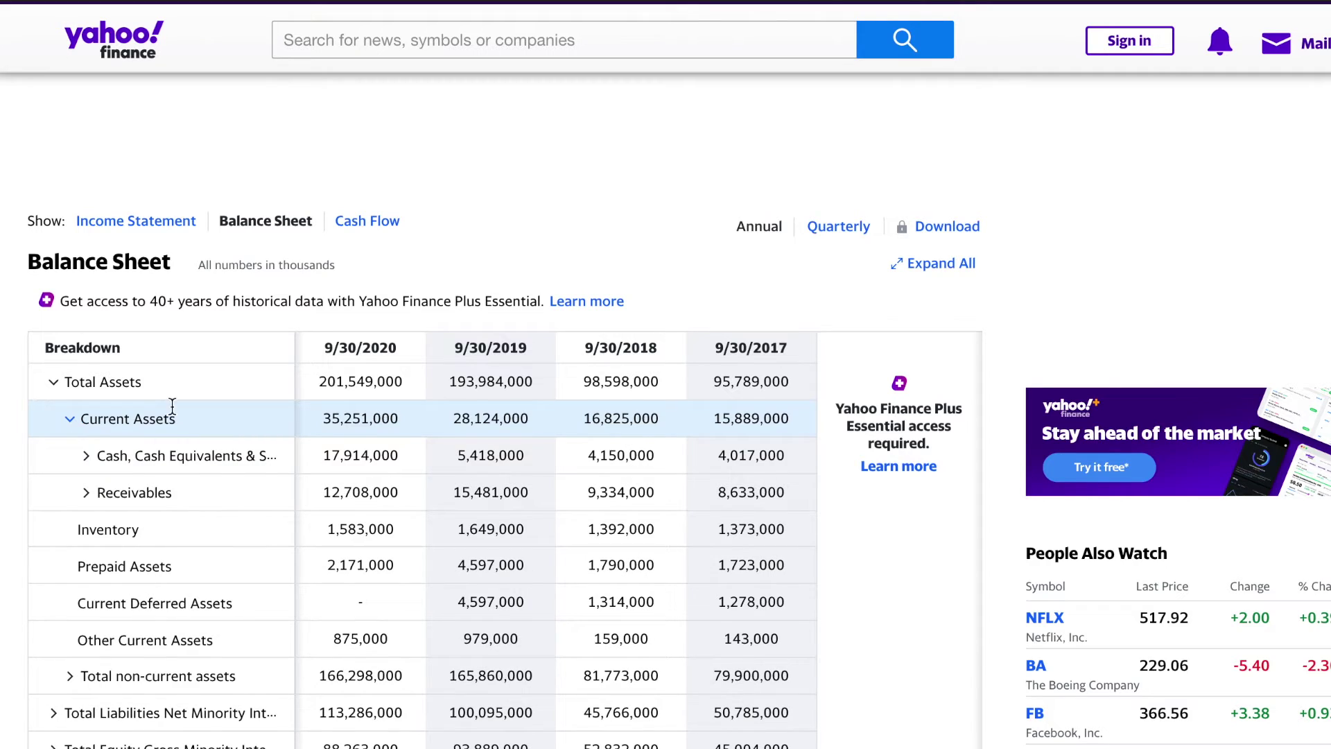
pyautogui.scroll(-1, 288, 422)
pyautogui.scroll(-2, 288, 422)
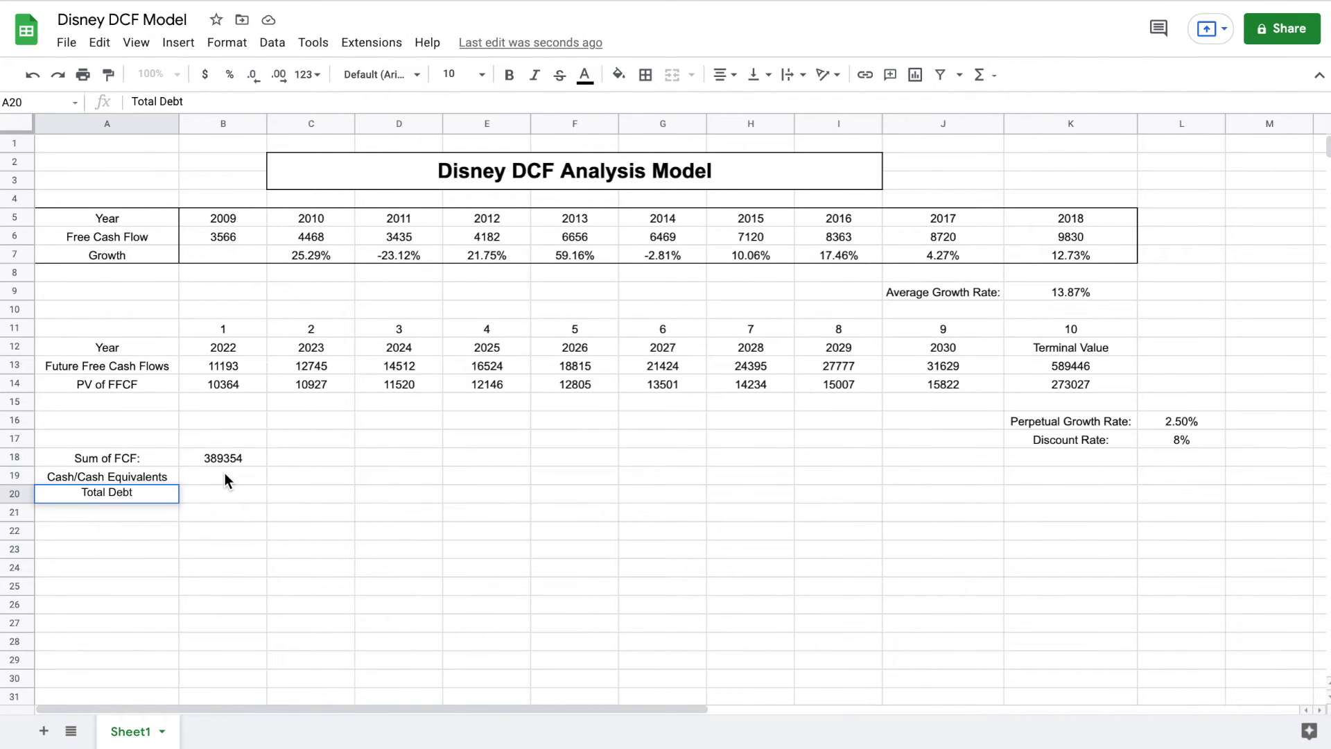
# Enter cash 17914 in B19 and total debt 58628 in B20, checked against Yahoo Finance
pyautogui.click(229, 476)
pyautogui.write('17914')
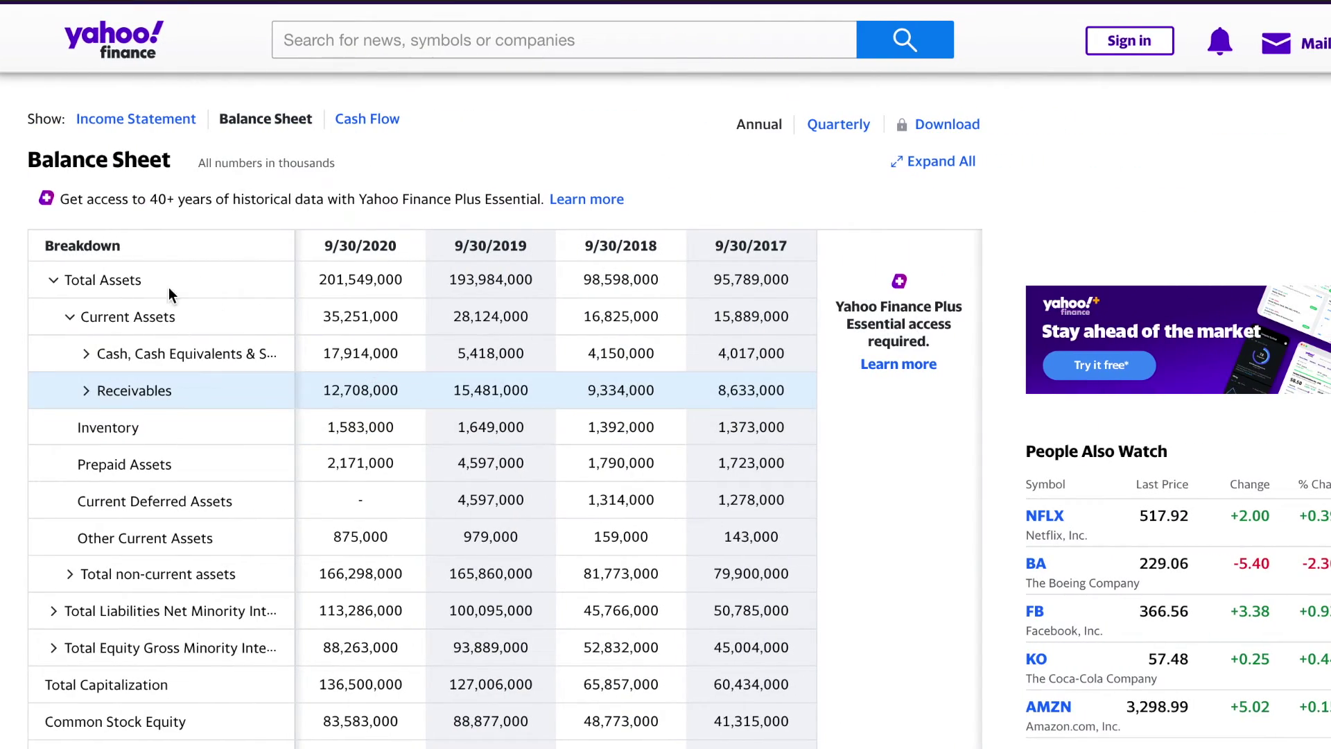
pyautogui.click(54, 281)
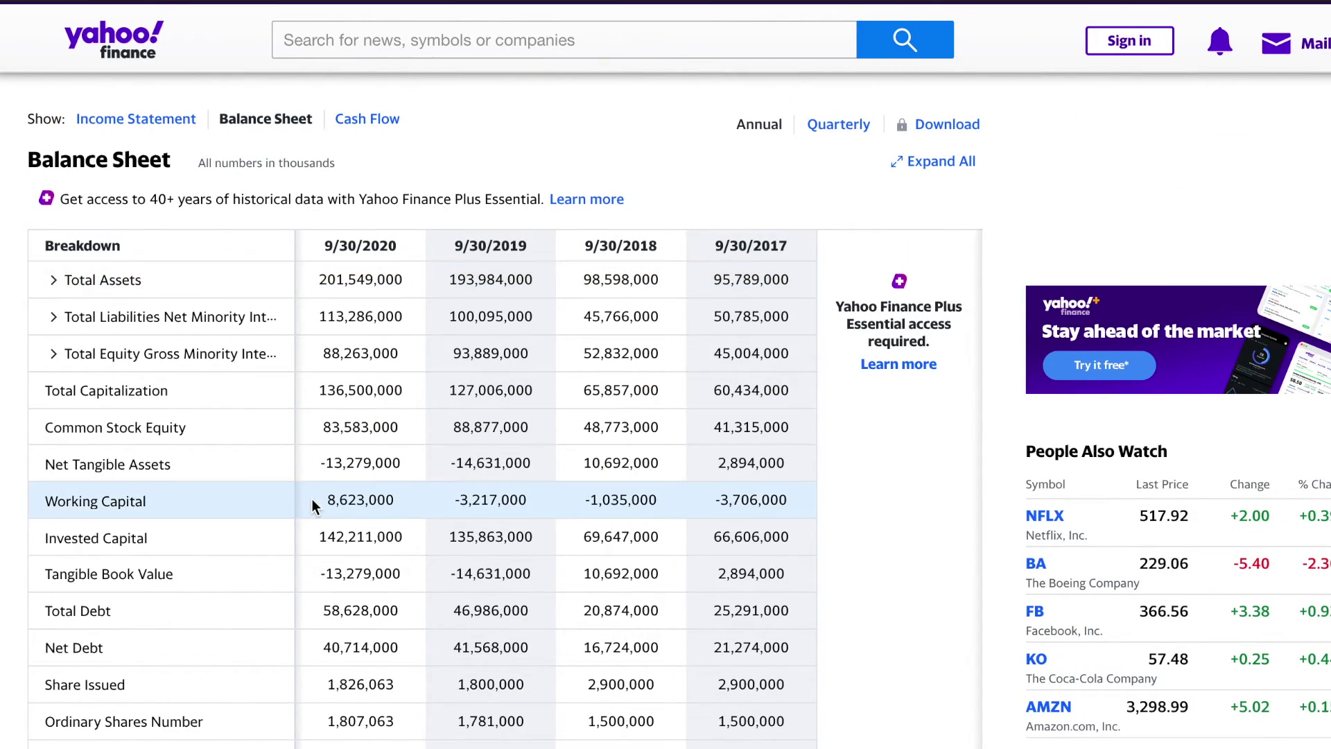
pyautogui.scroll(-3, 312, 498)
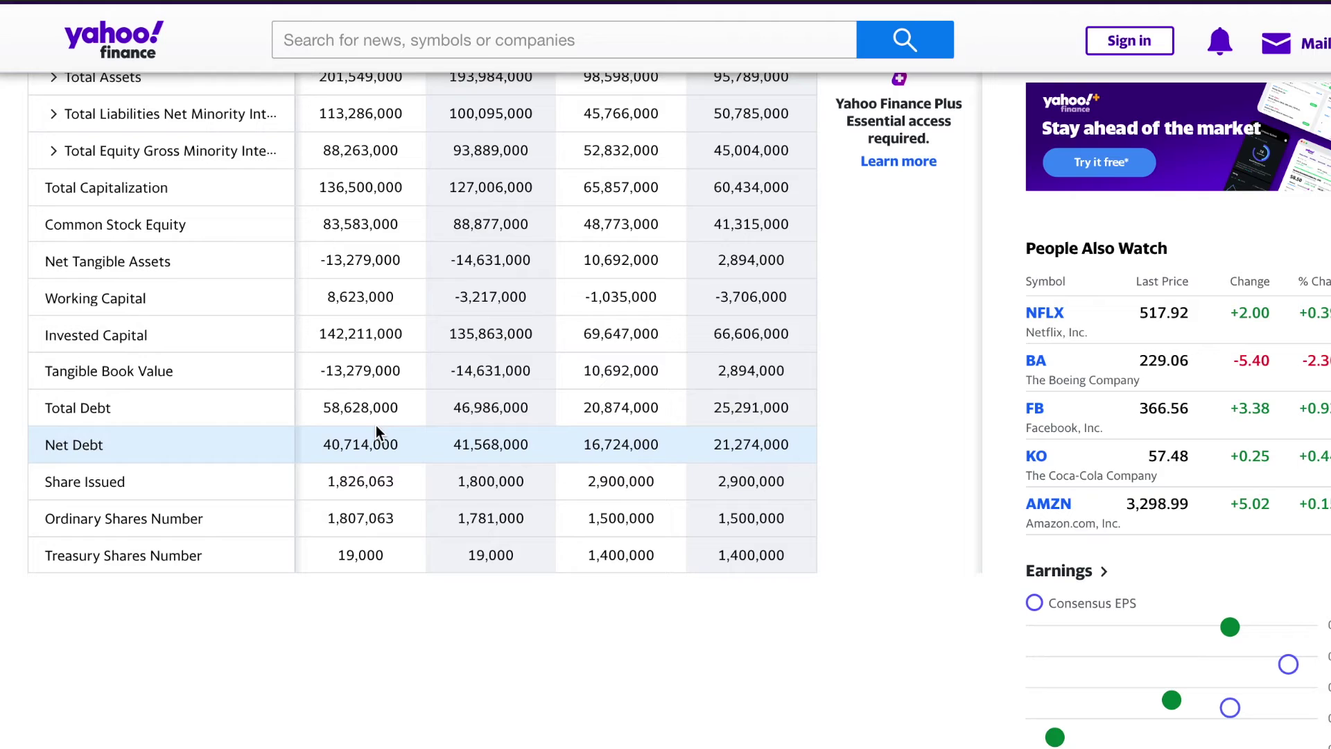
pyautogui.hotkey('ctrl', 'Left')
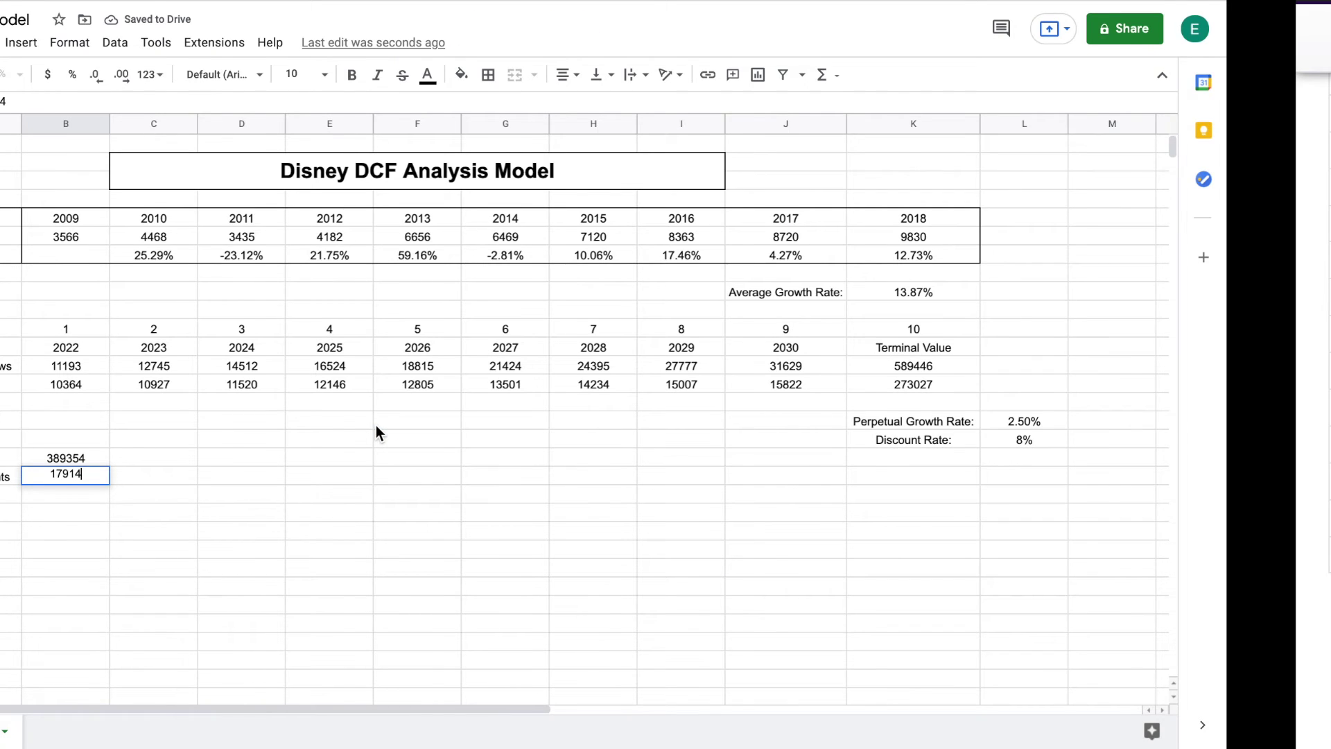
pyautogui.press('Return')
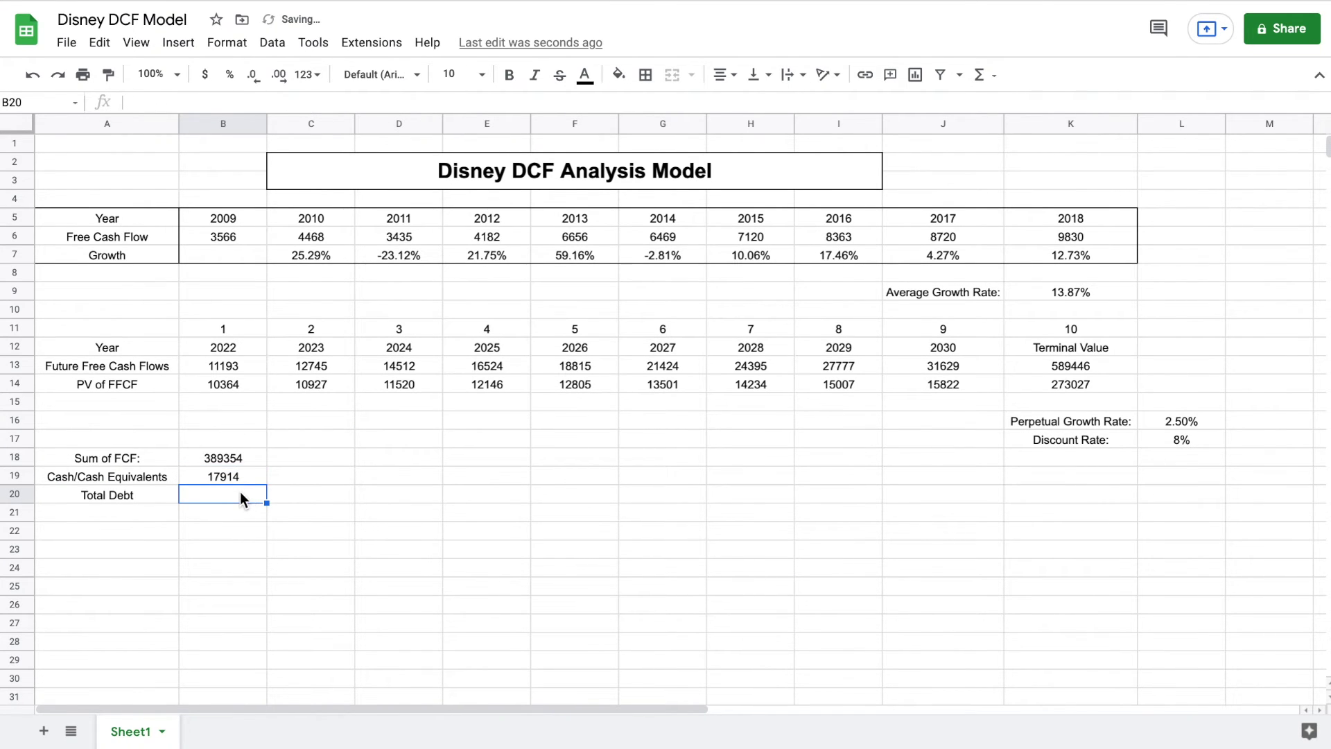
pyautogui.write('58628')
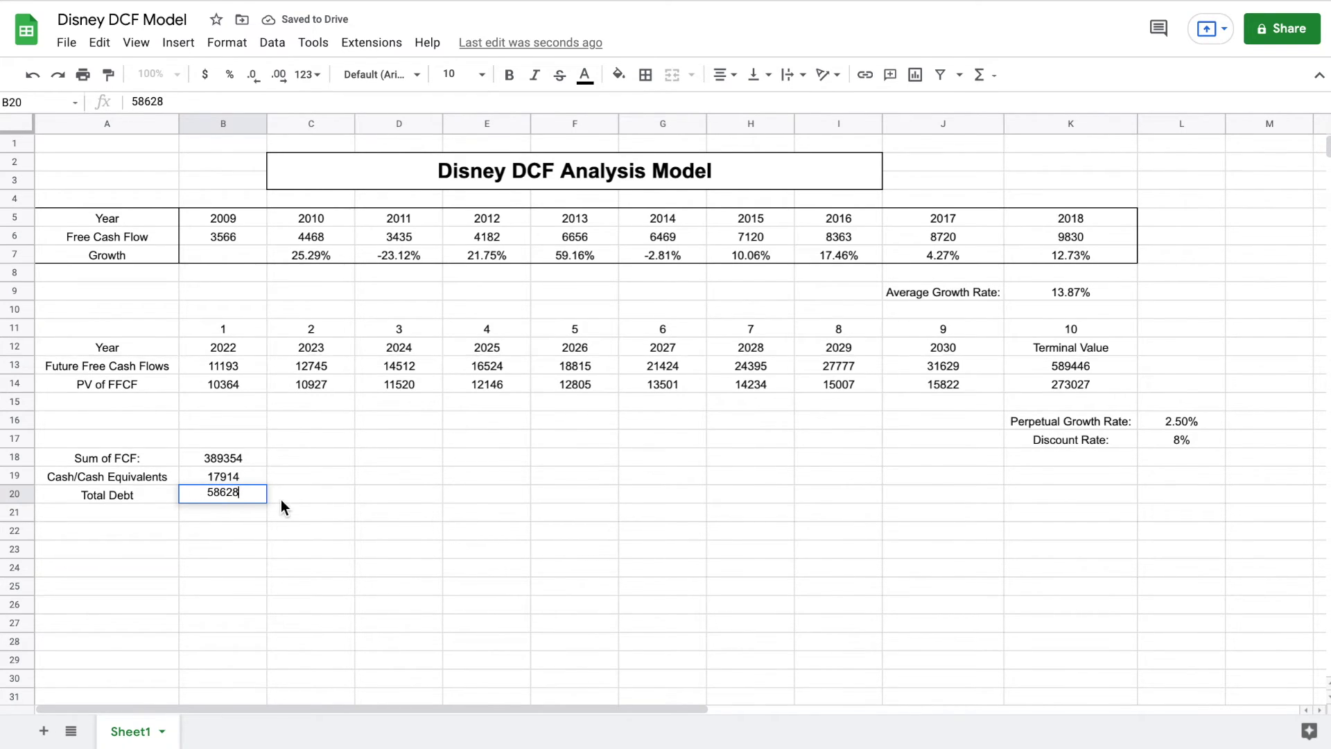
pyautogui.hotkey('ctrl', 'Right')
pyautogui.hotkey('ctrl', 'Left')
# Add Equity Value in A21 as =B18+B19-B20 (348640) and label A22 'Shares Outstanding'
pyautogui.click(149, 510)
pyautogui.write('Equity')
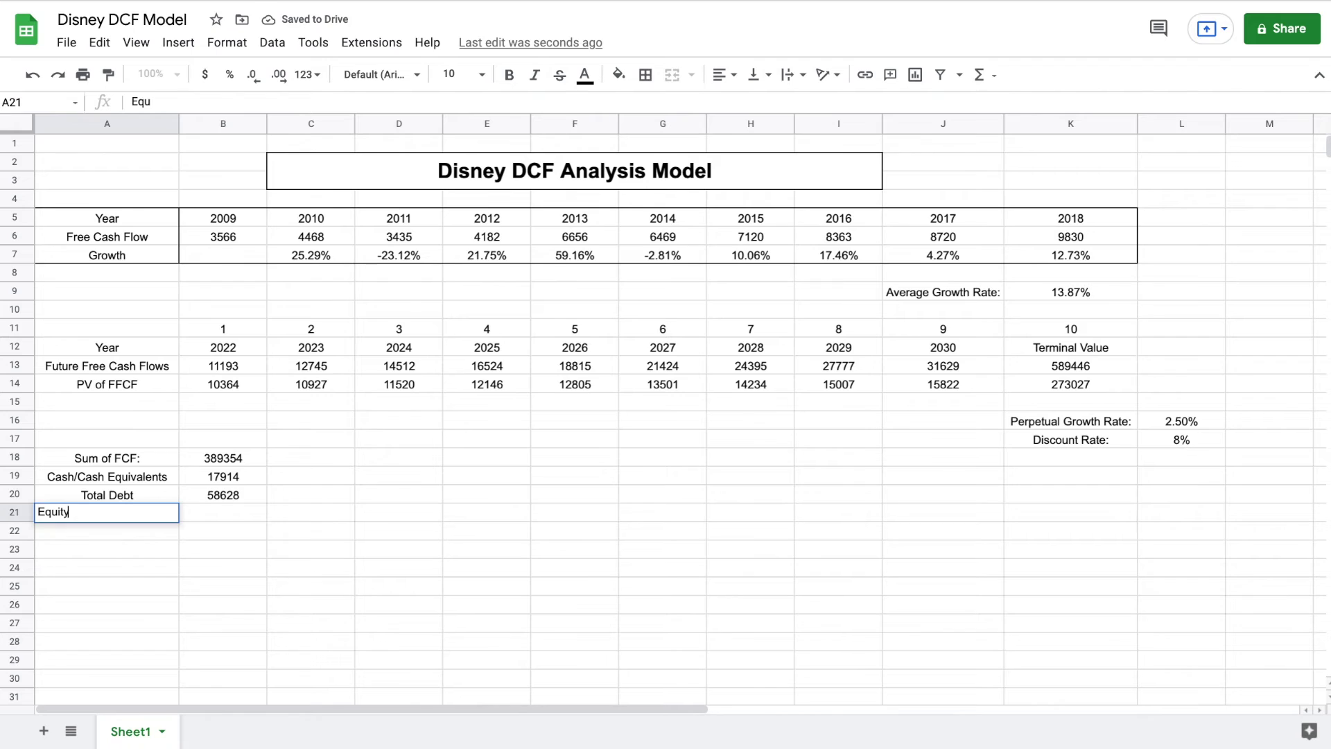
pyautogui.write(' Value')
pyautogui.click(248, 514)
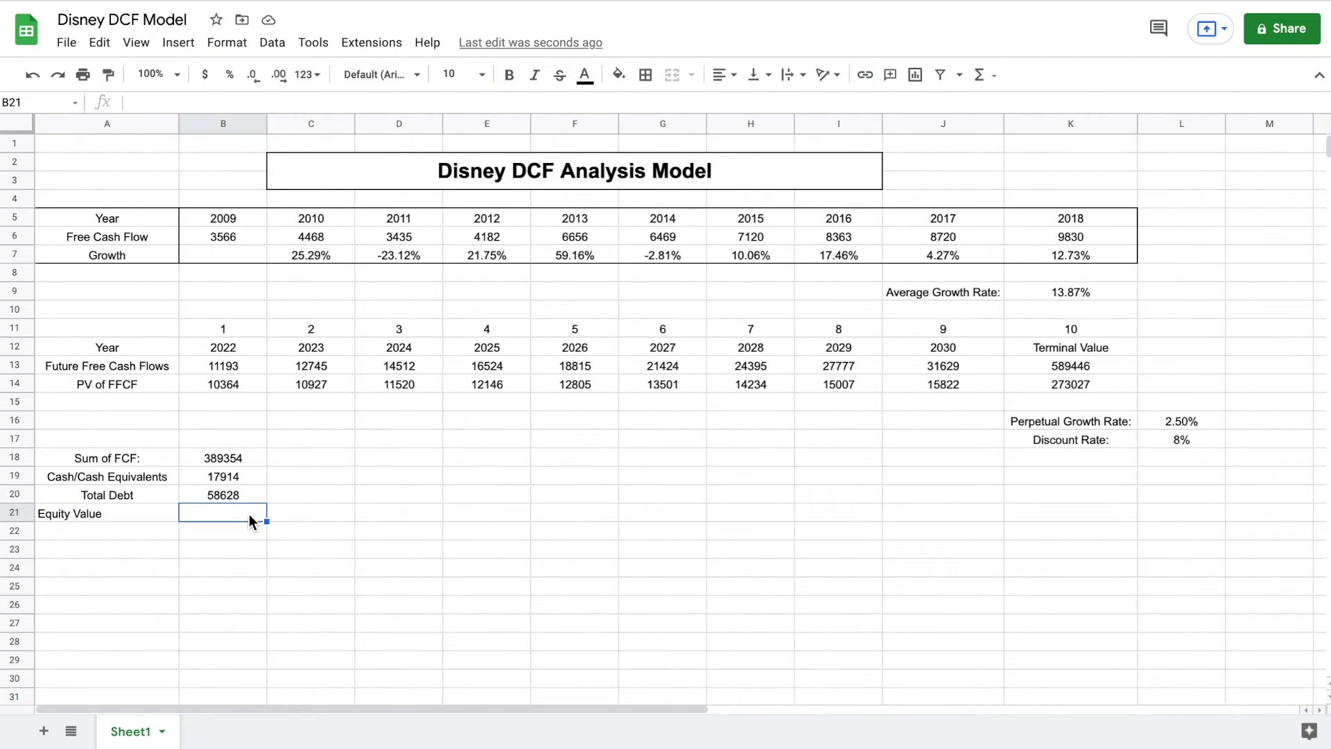
pyautogui.write('=')
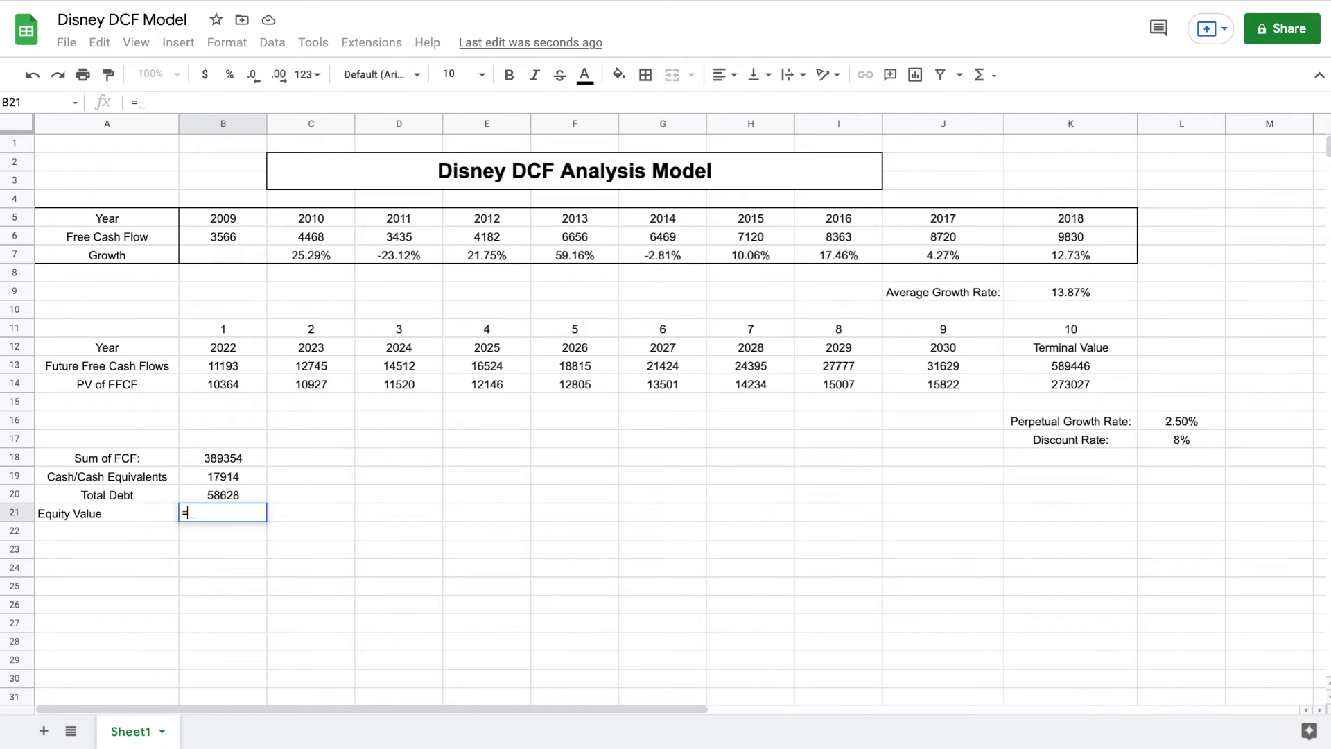
pyautogui.click(244, 455)
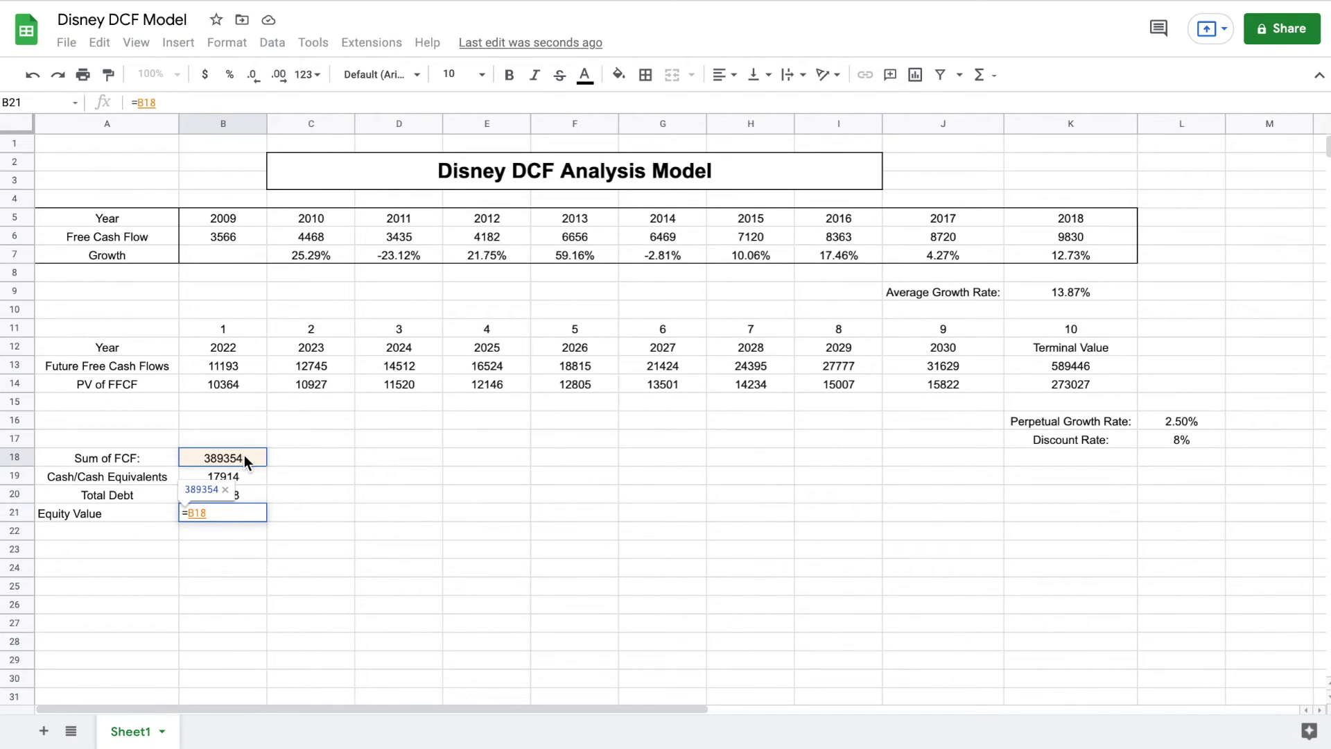
pyautogui.write('+')
pyautogui.click(251, 478)
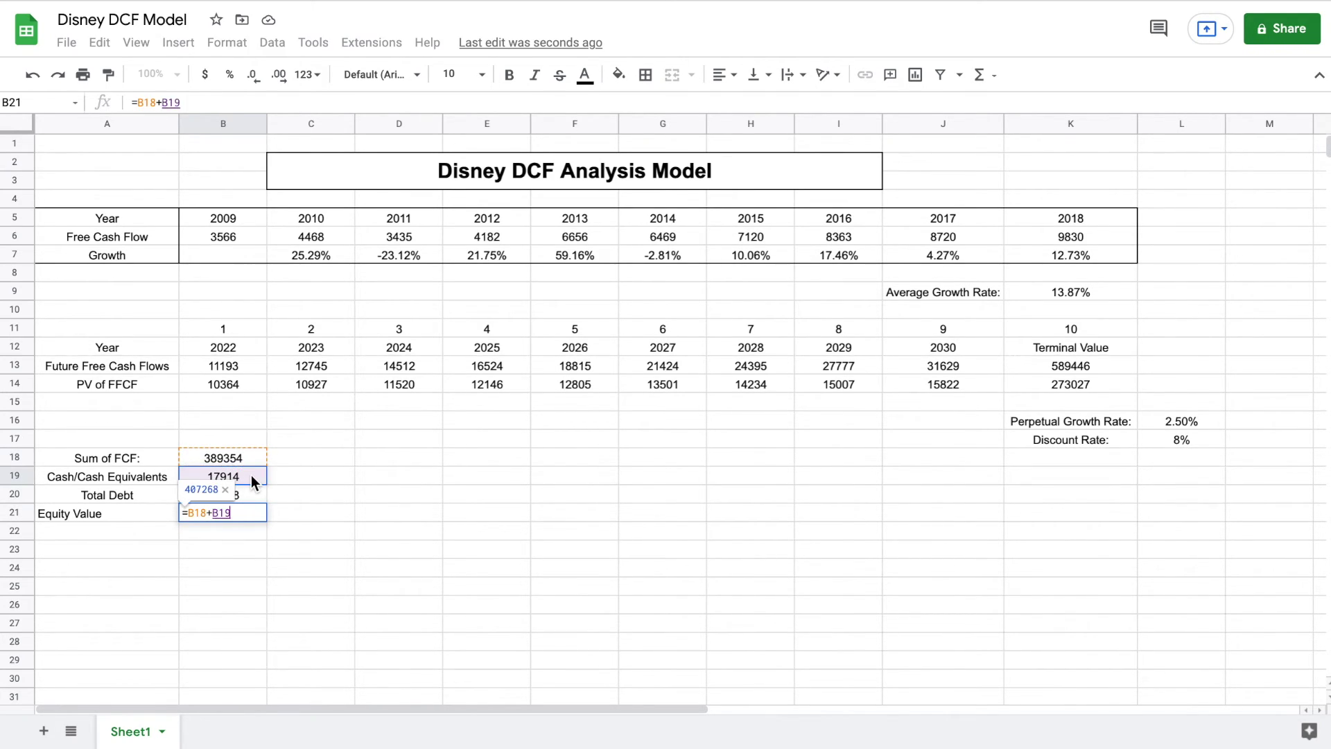
pyautogui.write('-')
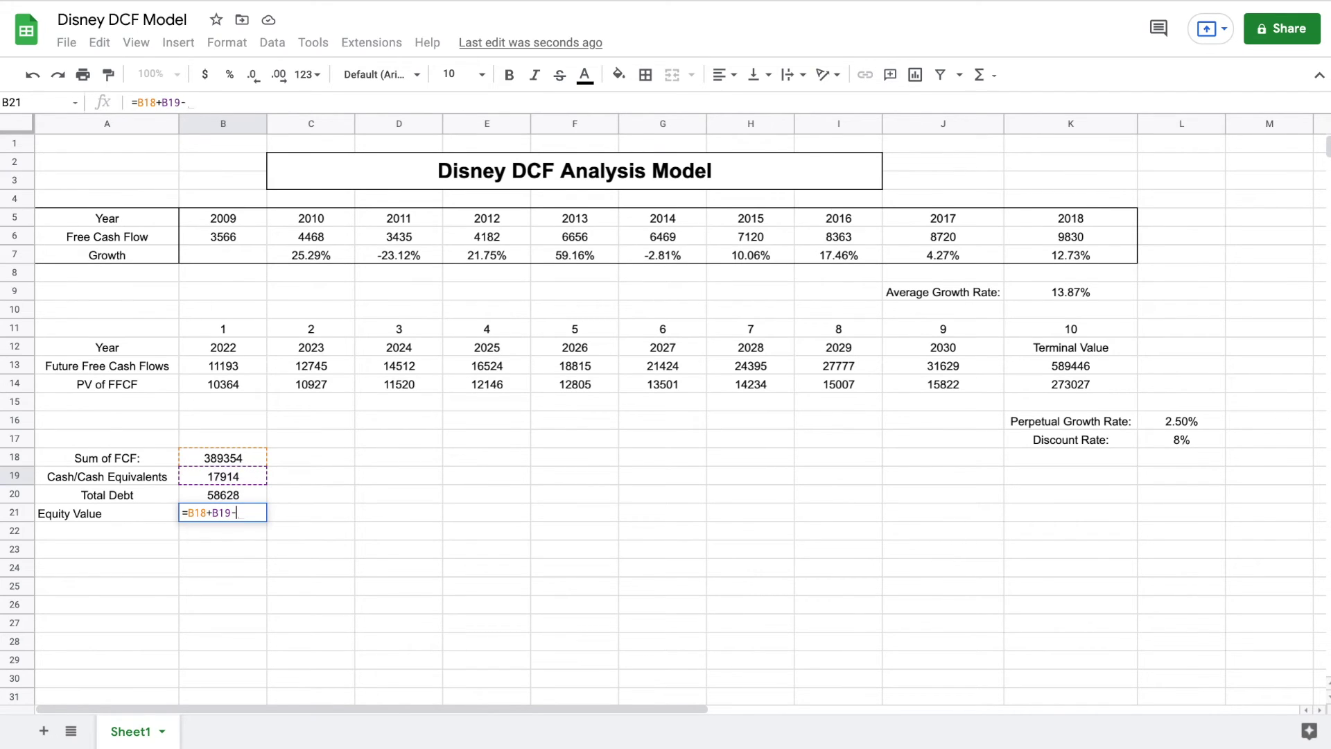
pyautogui.click(251, 493)
pyautogui.press('Return')
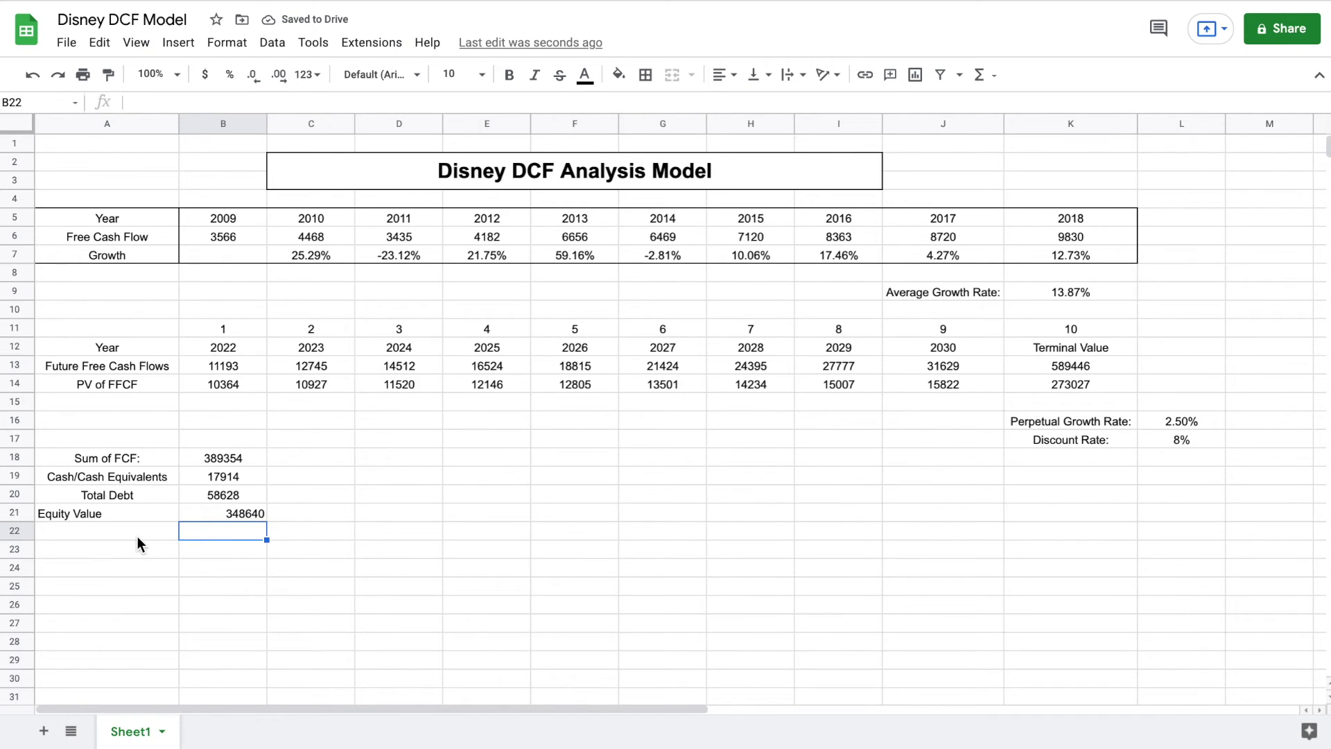
pyautogui.click(103, 533)
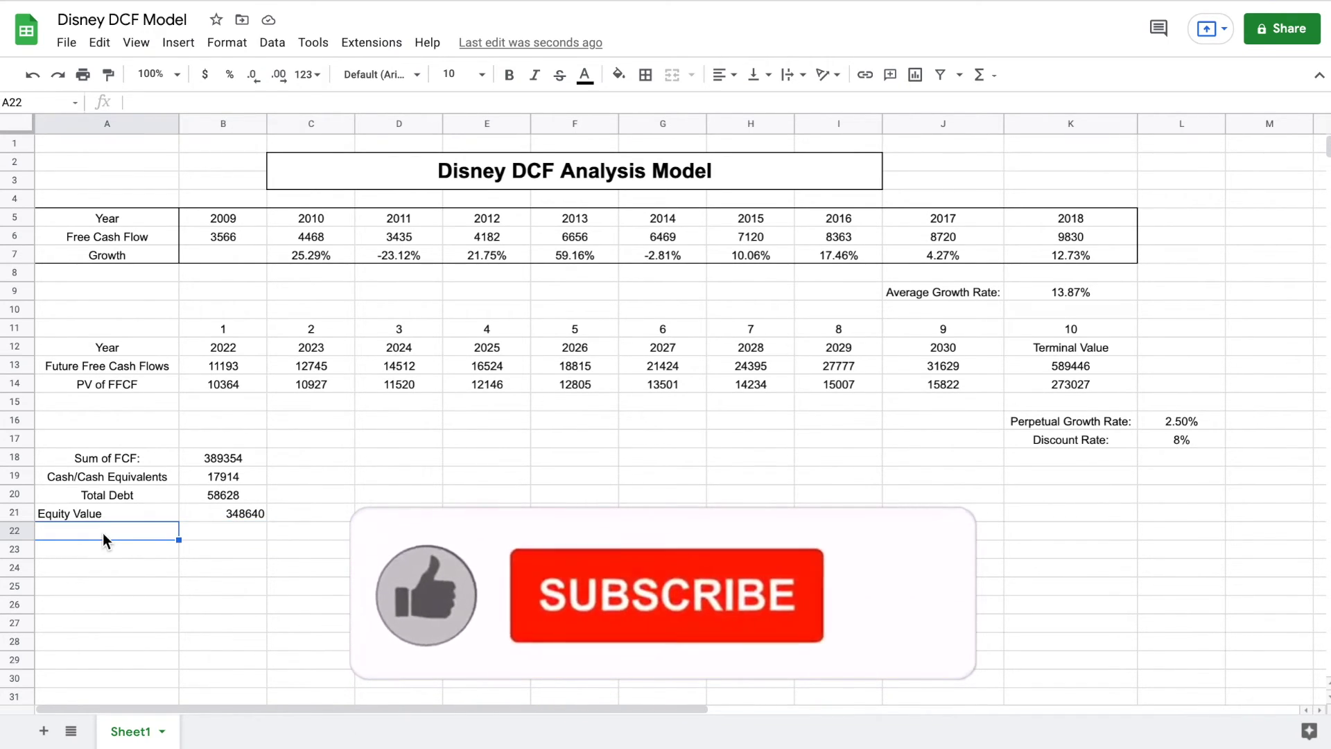
pyautogui.write('Shares Outstanding')
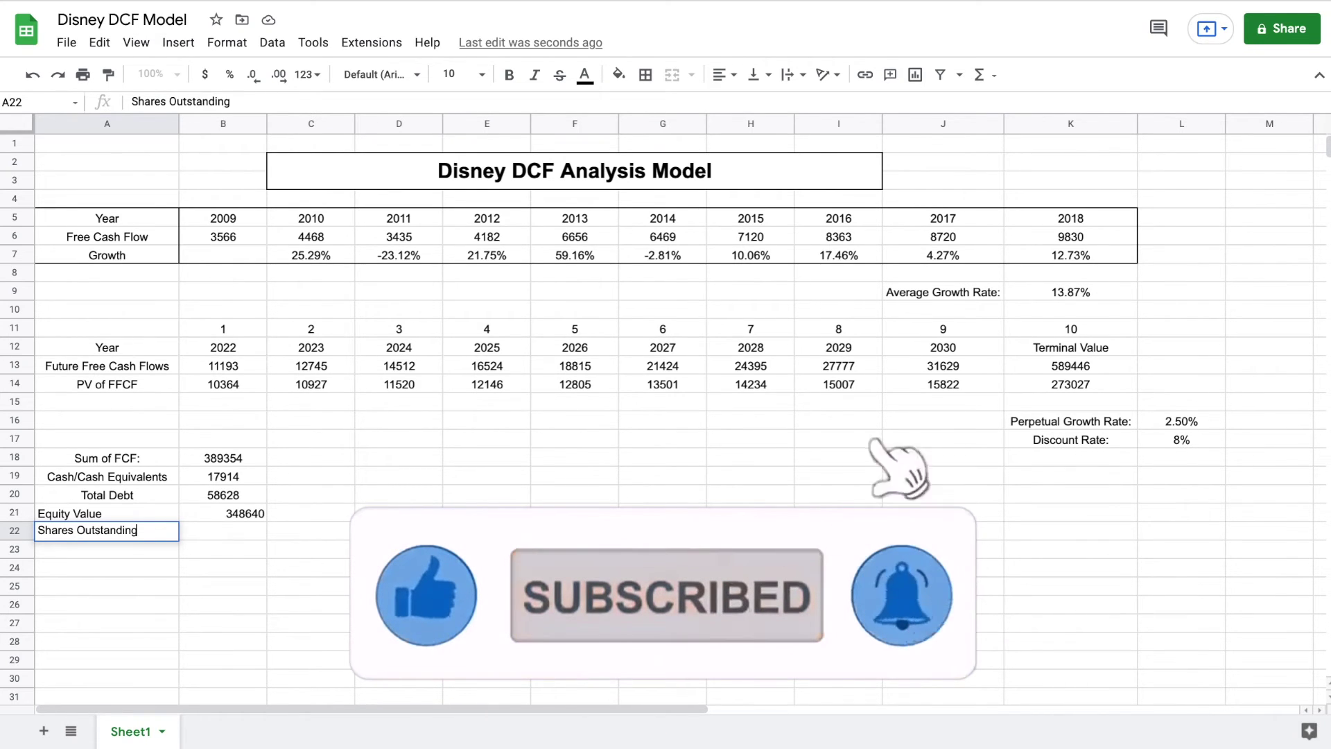
# Open Disney's Statistics page and select the 1.82B Shares Outstanding value
pyautogui.press('Return')
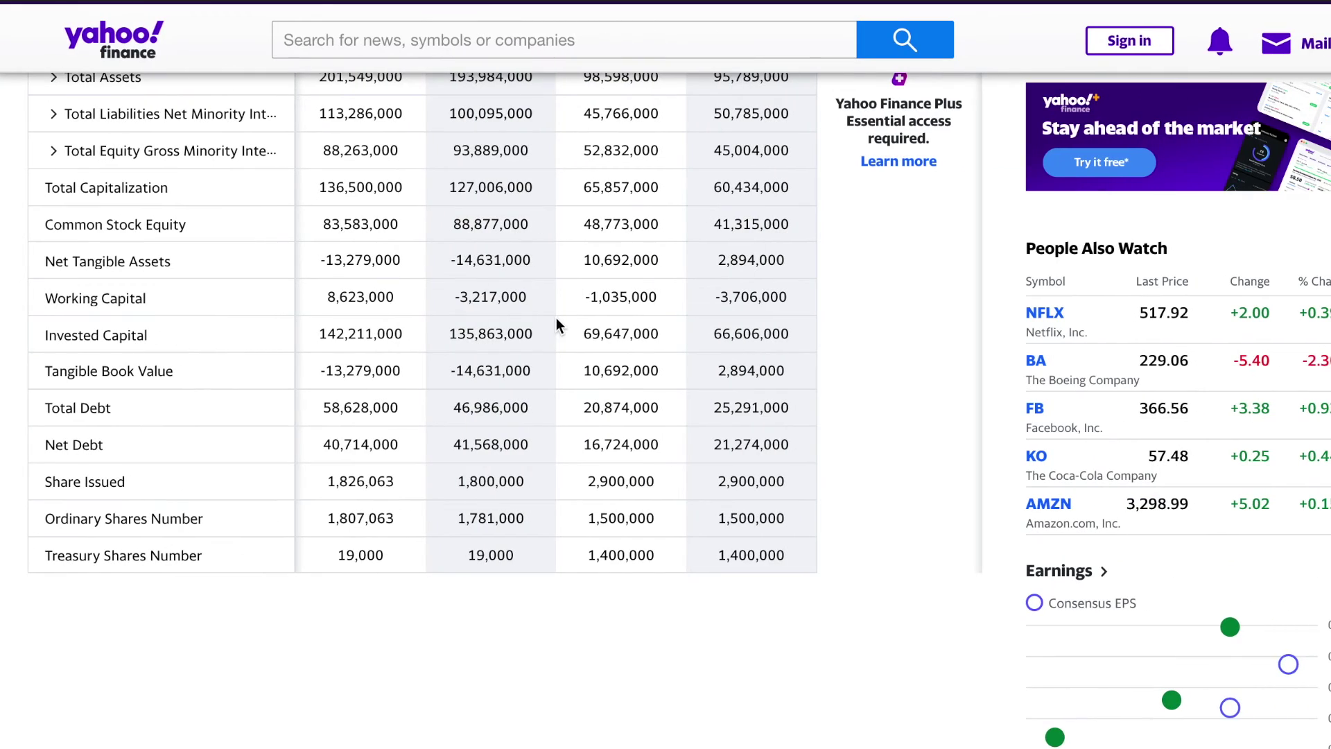
pyautogui.scroll(10, 631, 298)
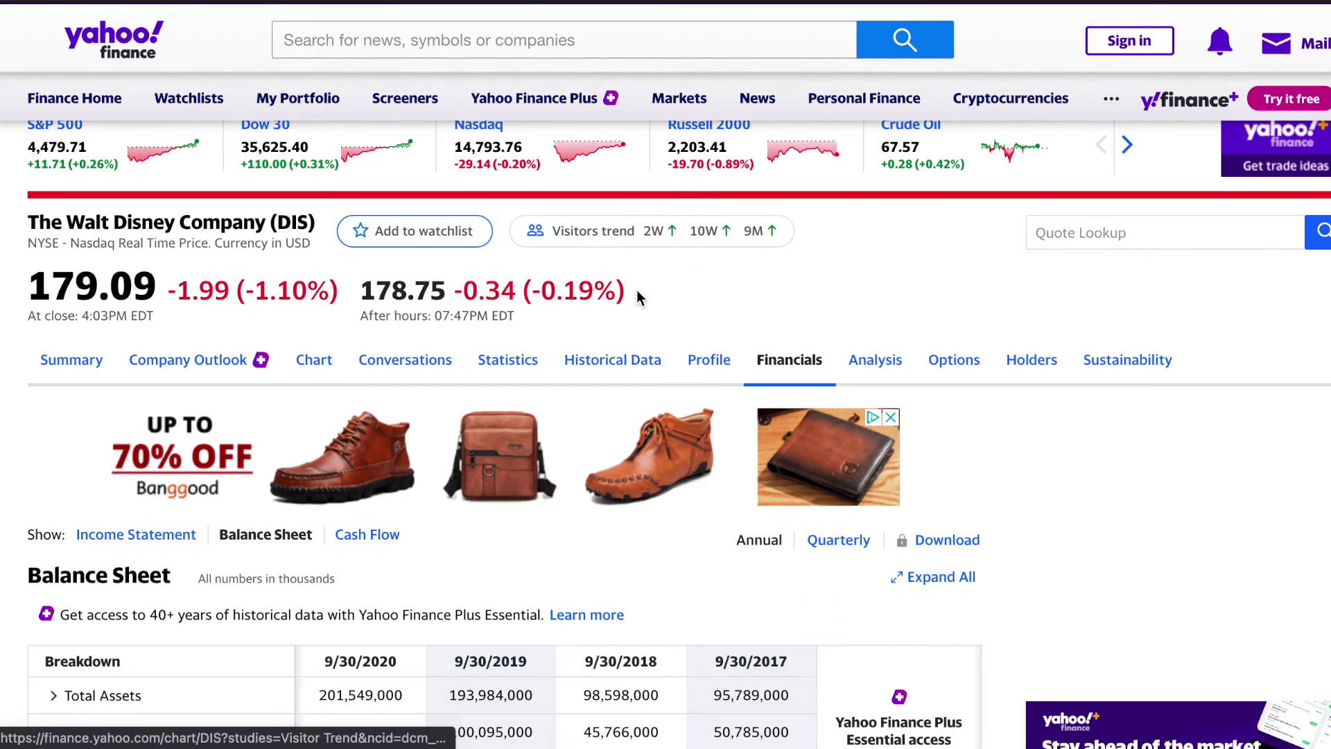
pyautogui.scroll(-1, 637, 291)
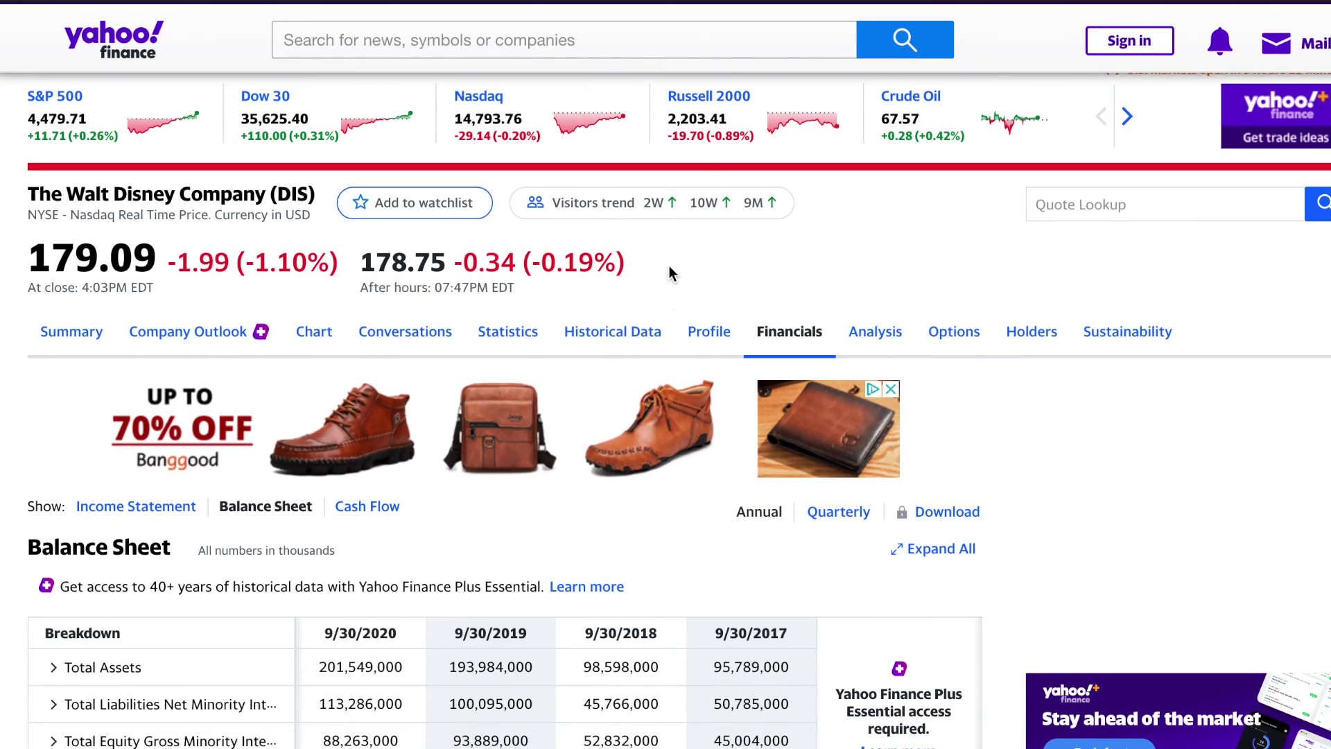
pyautogui.click(522, 343)
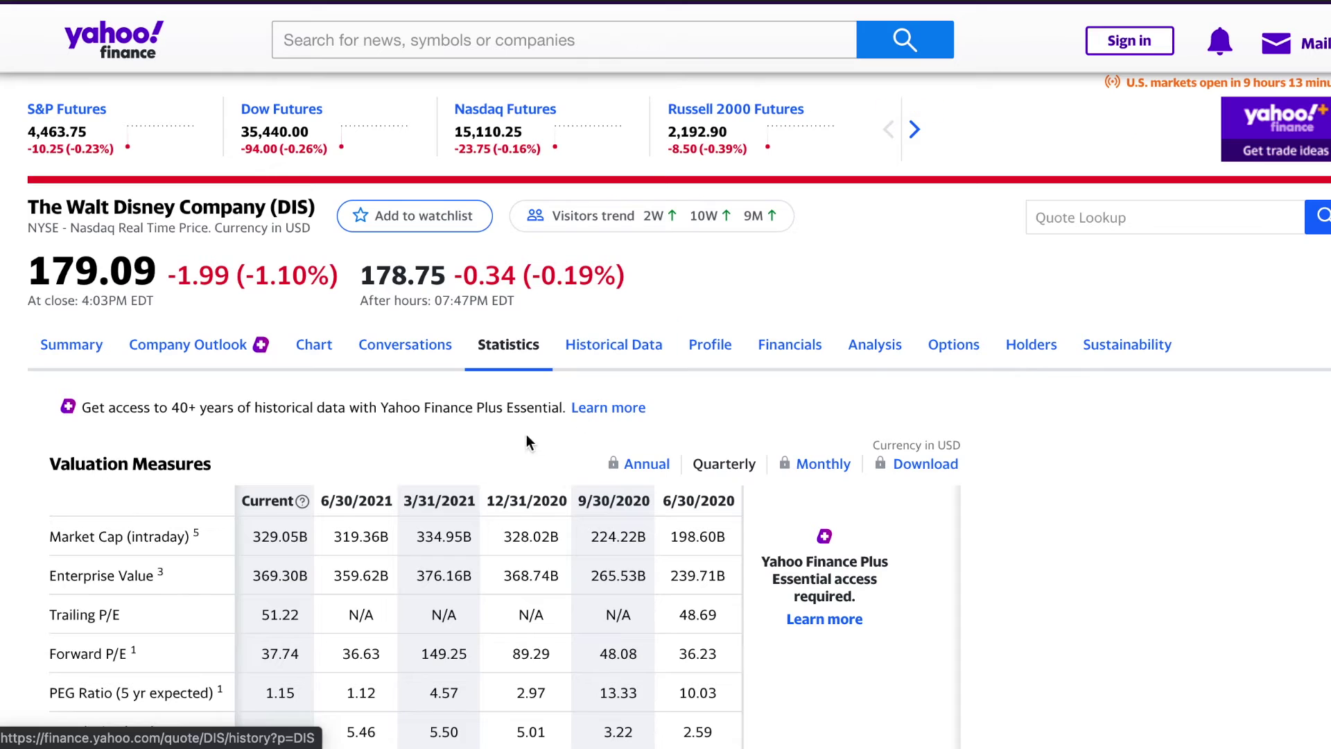
pyautogui.scroll(-4, 533, 452)
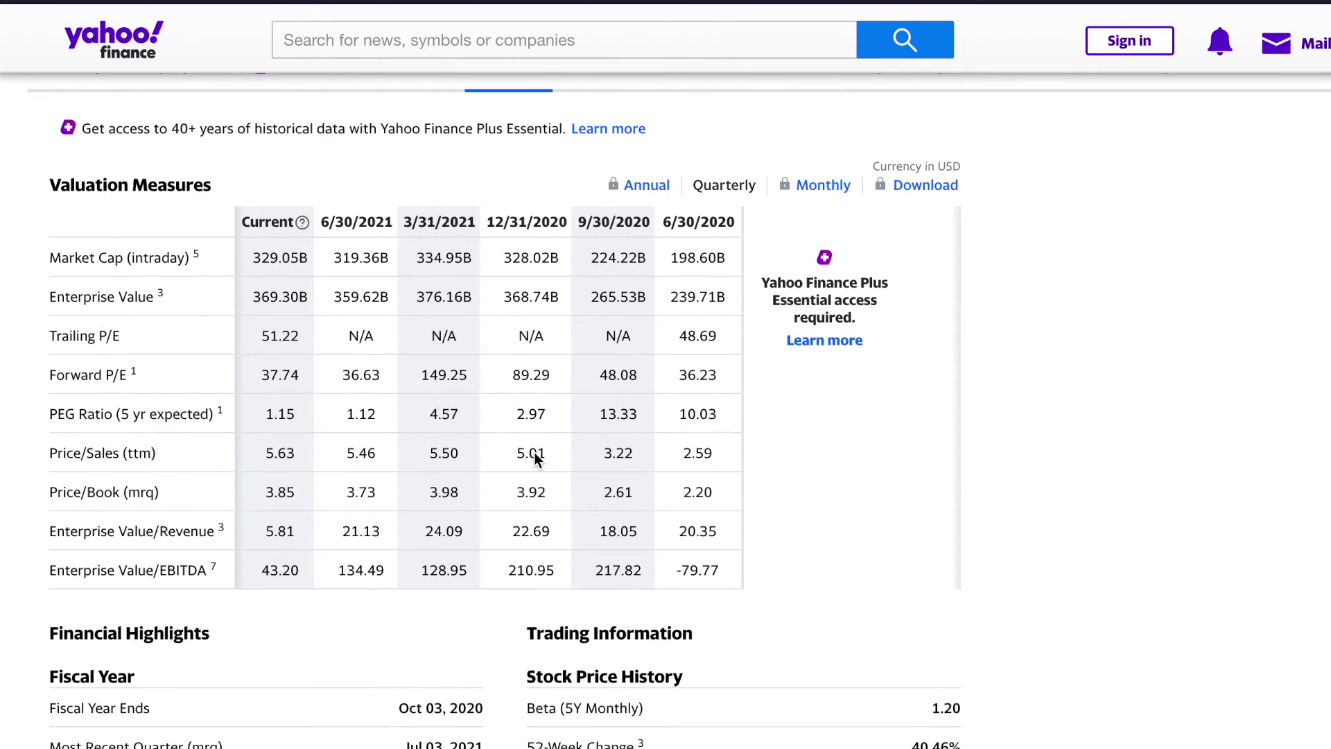
pyautogui.scroll(-6, 534, 452)
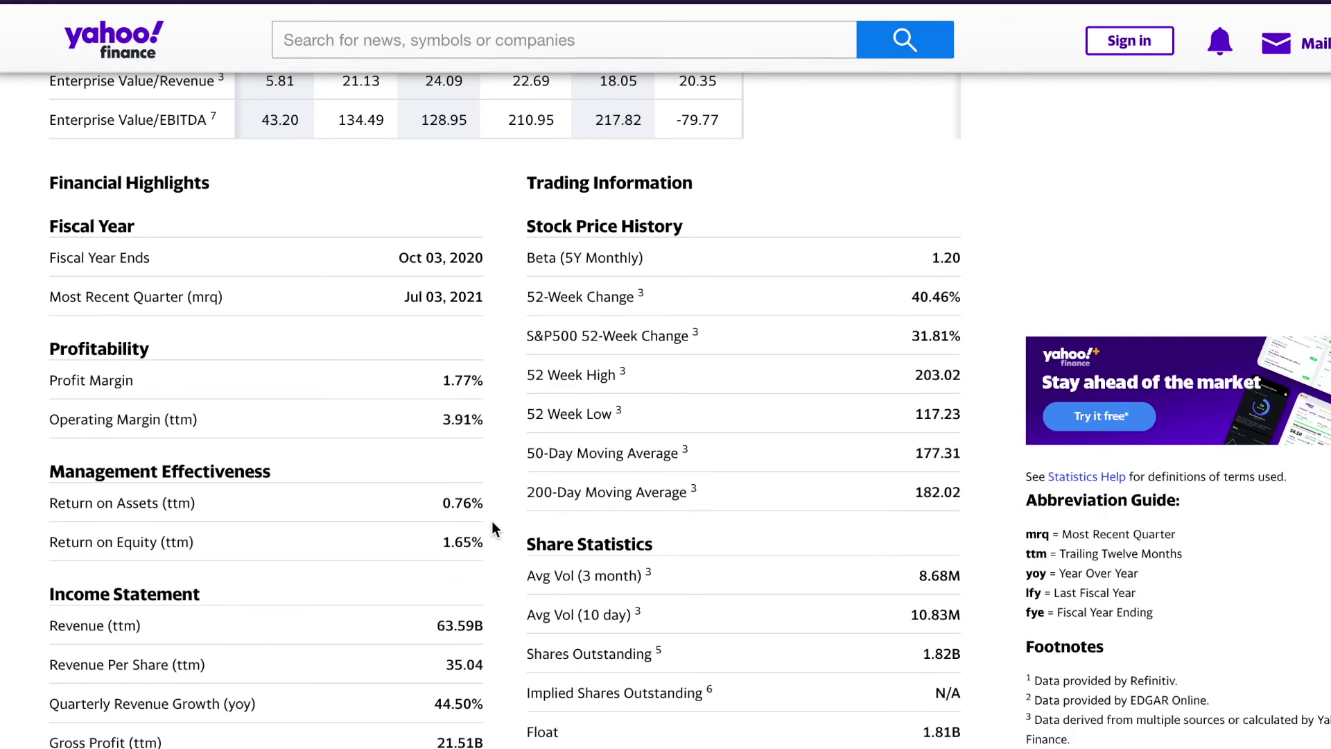
pyautogui.scroll(-4, 493, 521)
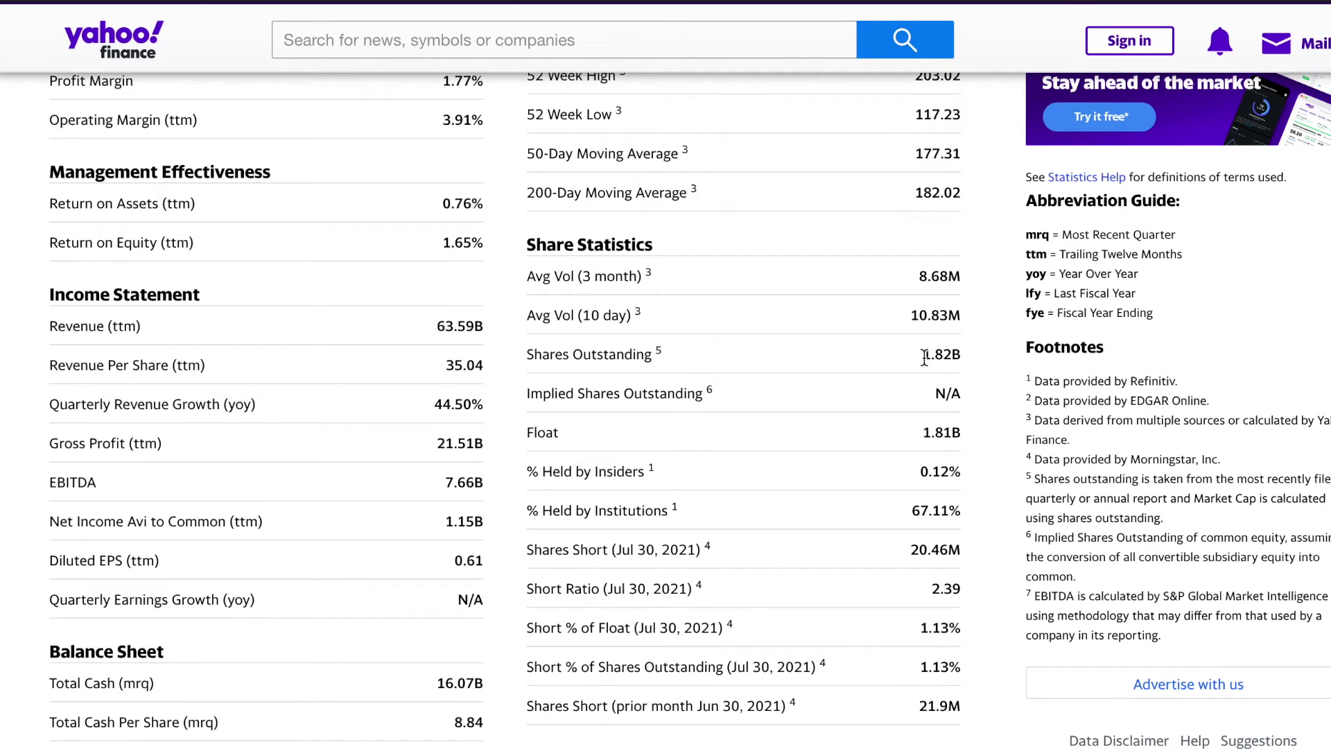
pyautogui.moveTo(925, 358); pyautogui.dragTo(965, 358)
pyautogui.hotkey('ctrl', 'Left')
# Enter 1820 shares outstanding in B22 and the label 'Price Per Share' in A23
pyautogui.click(240, 527)
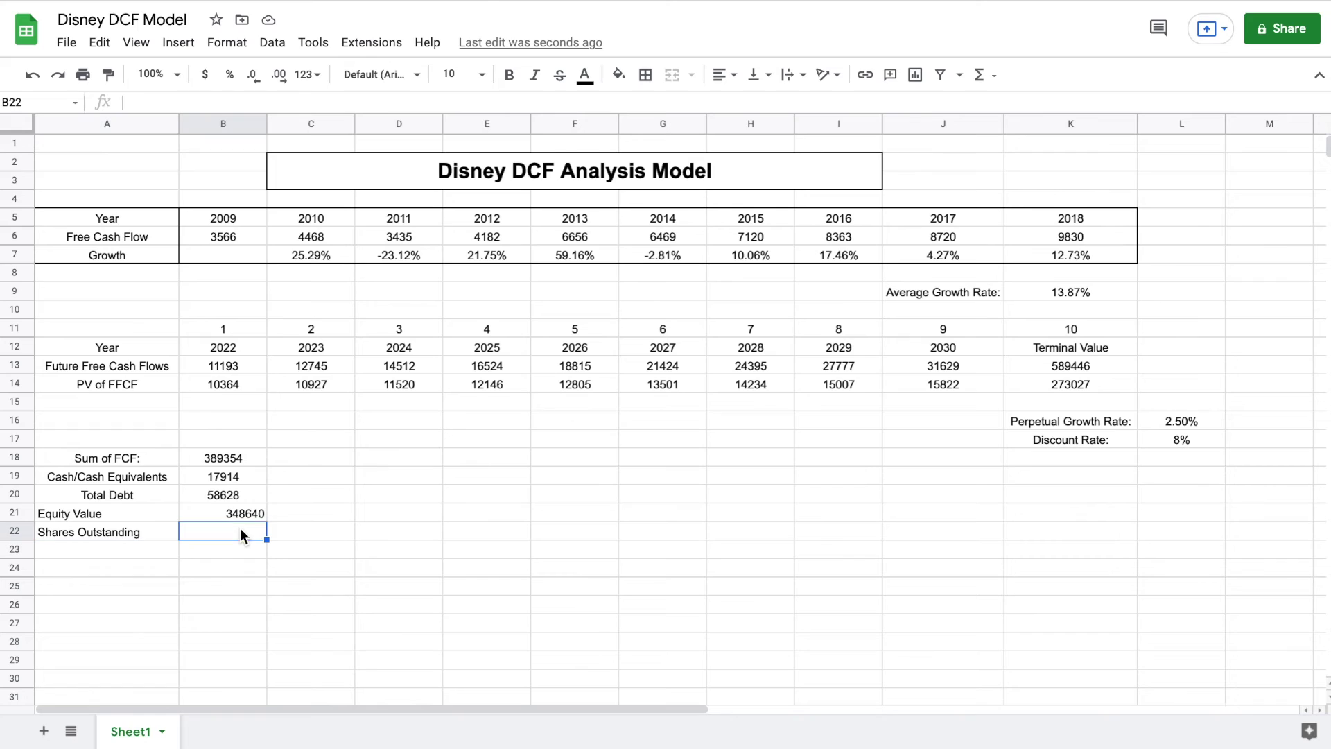
pyautogui.write('1820')
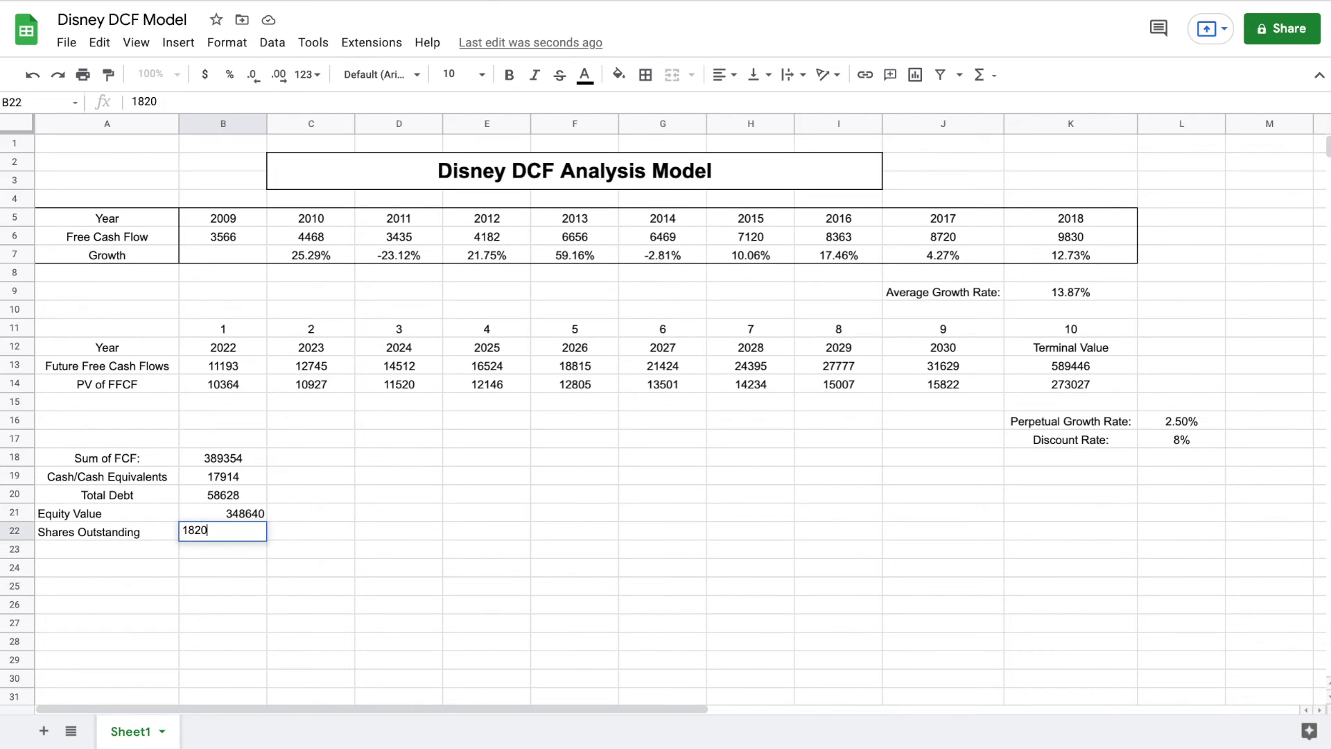
pyautogui.press('Return')
pyautogui.click(139, 548)
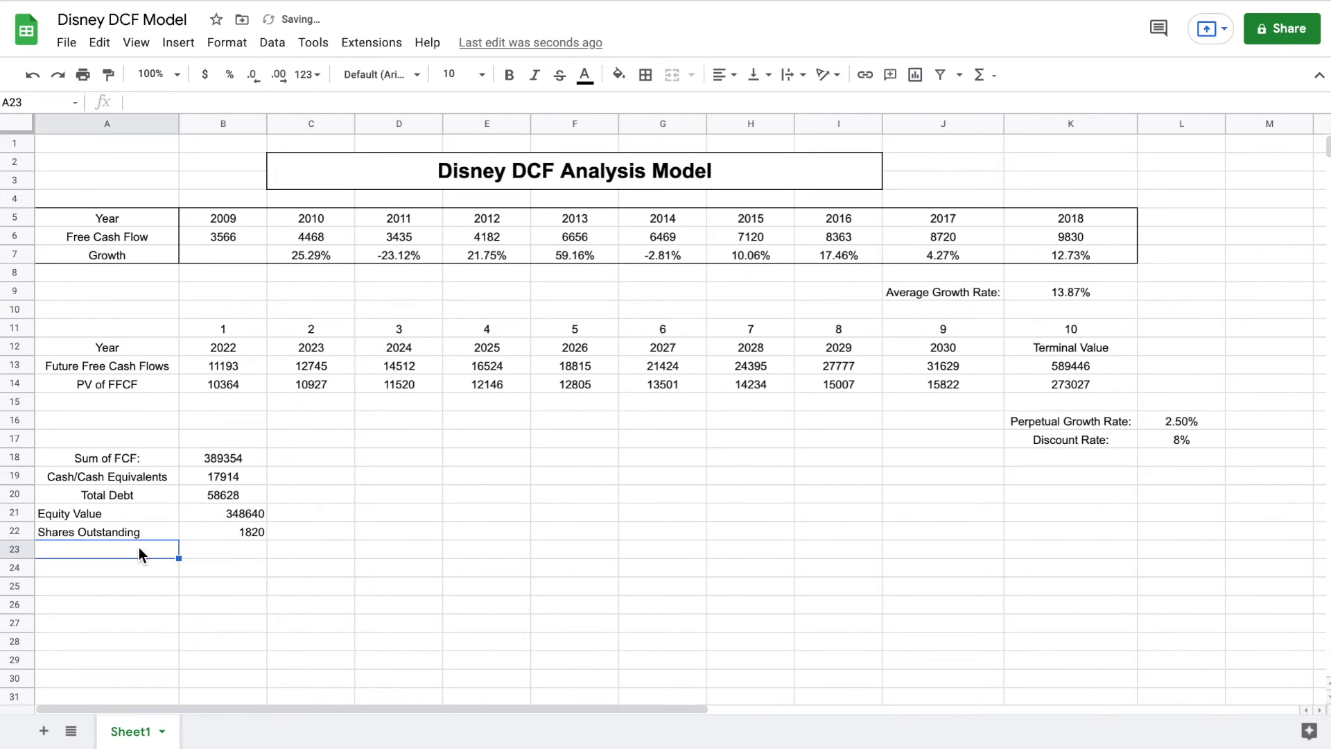
pyautogui.write('Price')
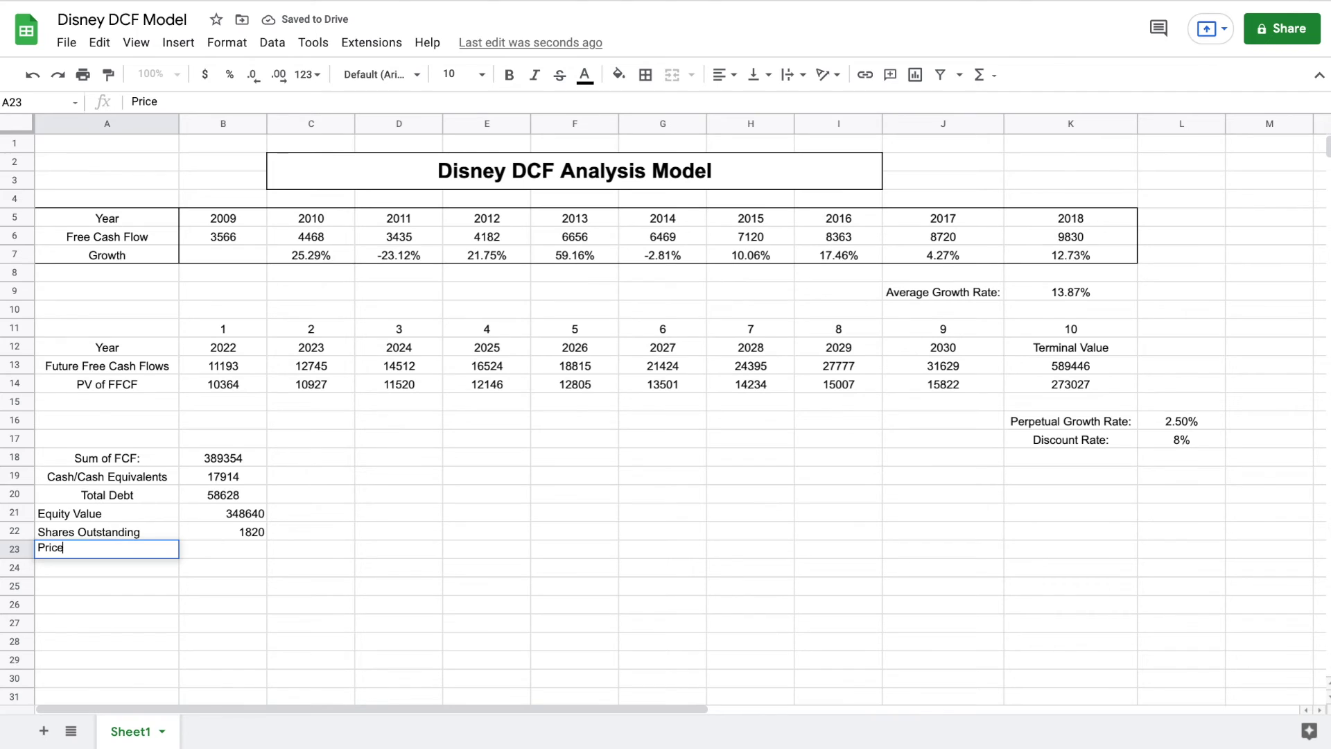
pyautogui.write(' Per Share')
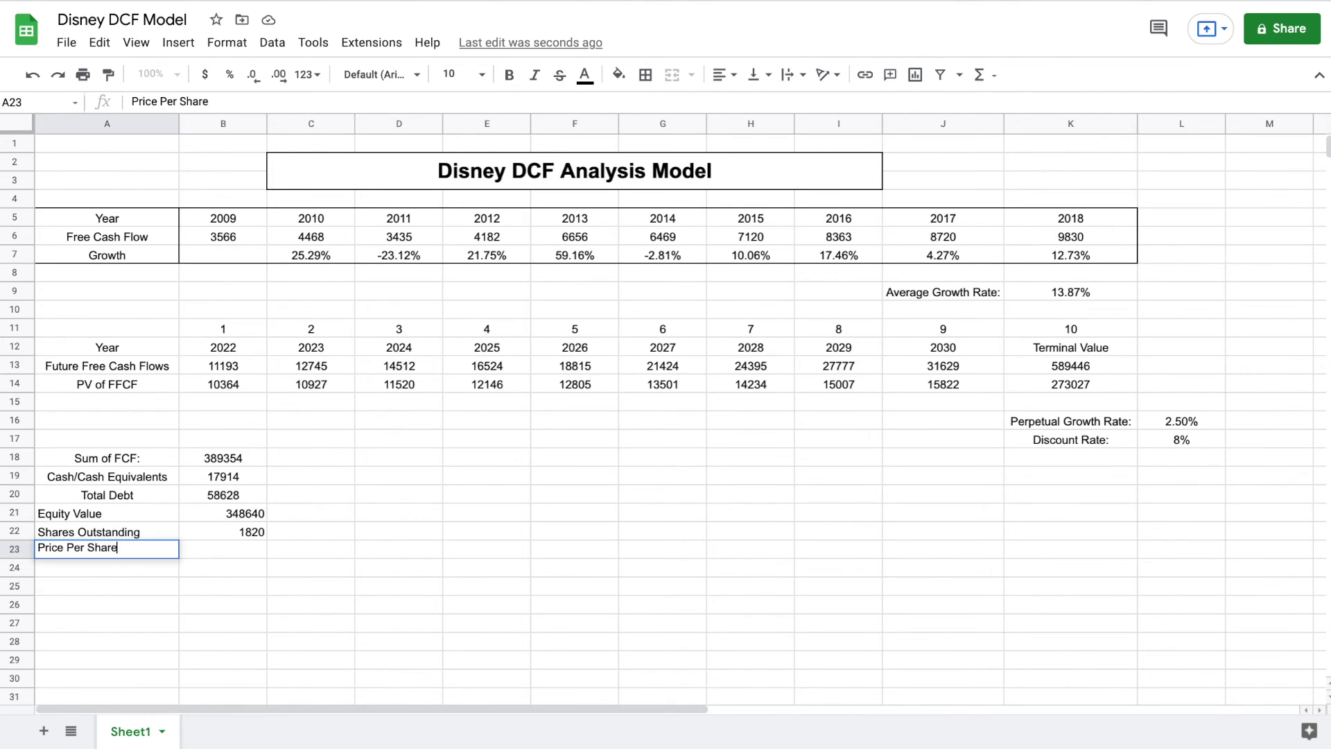
pyautogui.press('Return')
# Compute Price Per Share in B23 as =B21/B22, giving 191.5604663
pyautogui.click(226, 548)
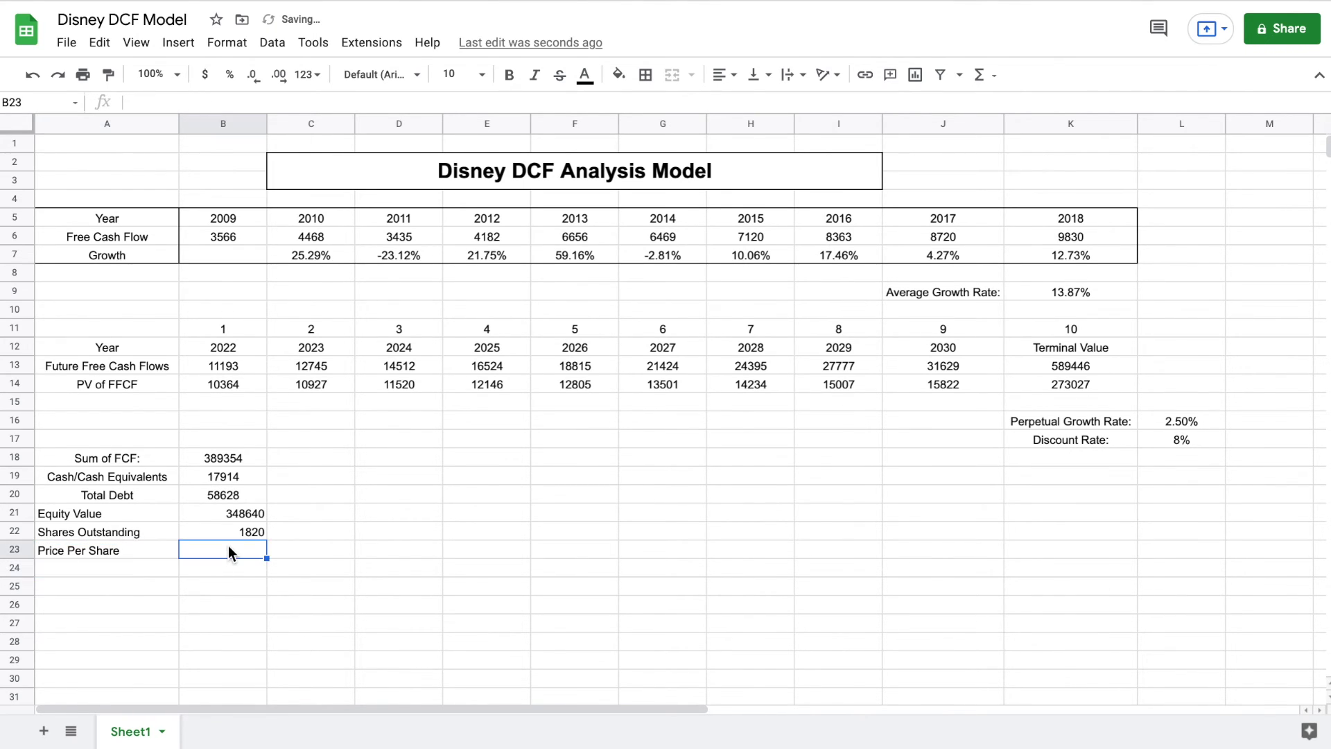
pyautogui.write('=')
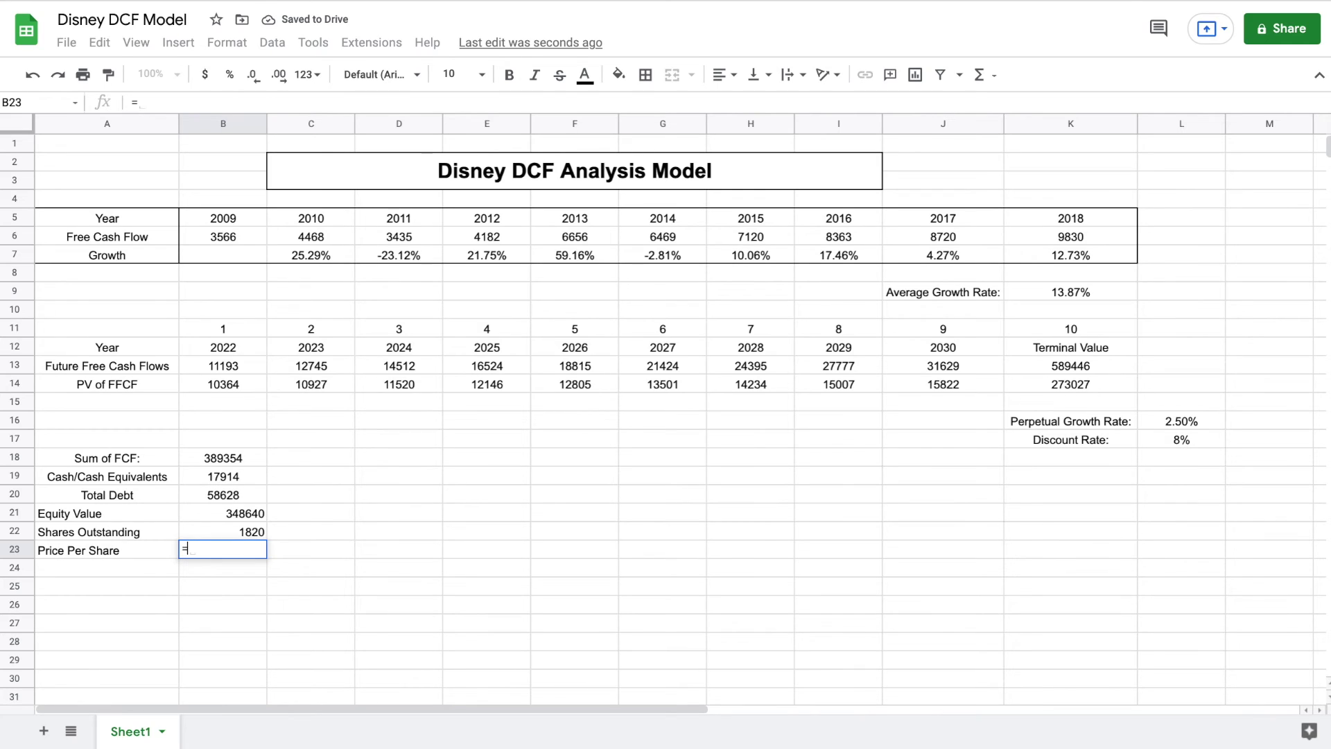
pyautogui.click(254, 515)
pyautogui.write('/')
pyautogui.click(255, 531)
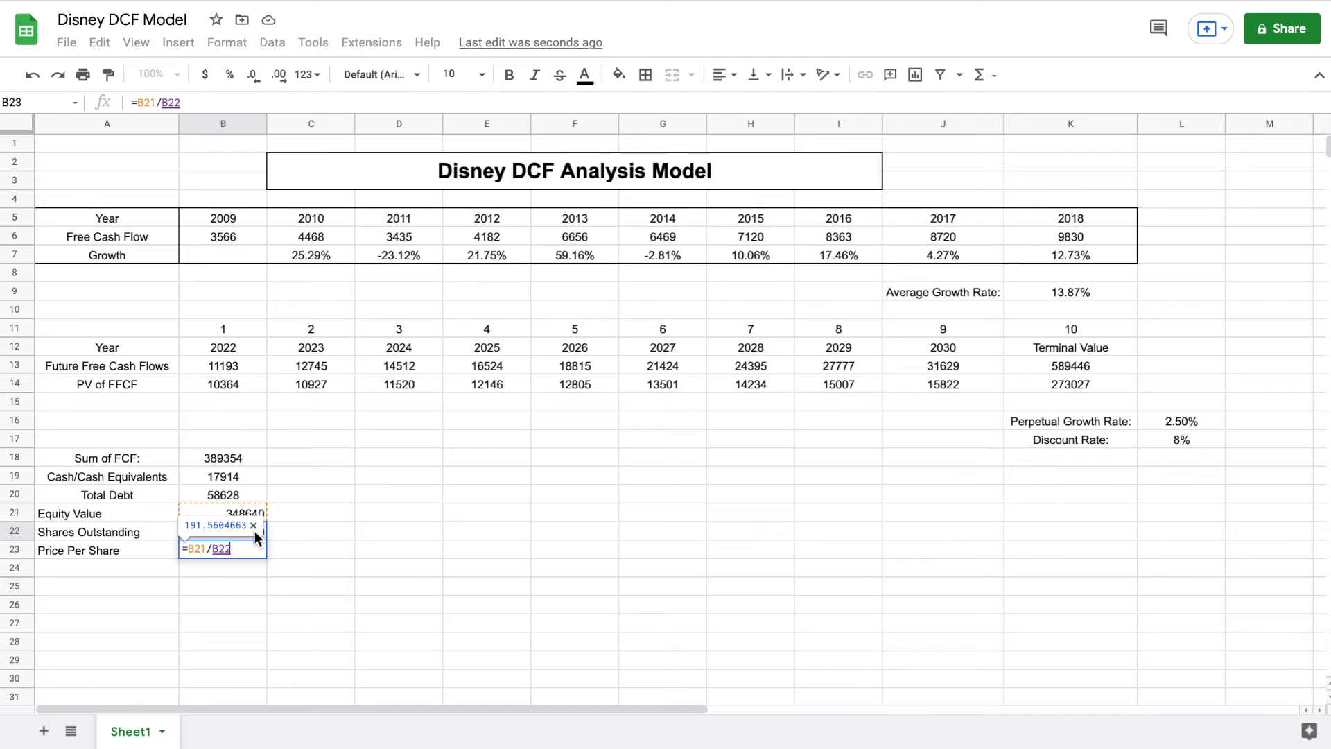
pyautogui.press('Return')
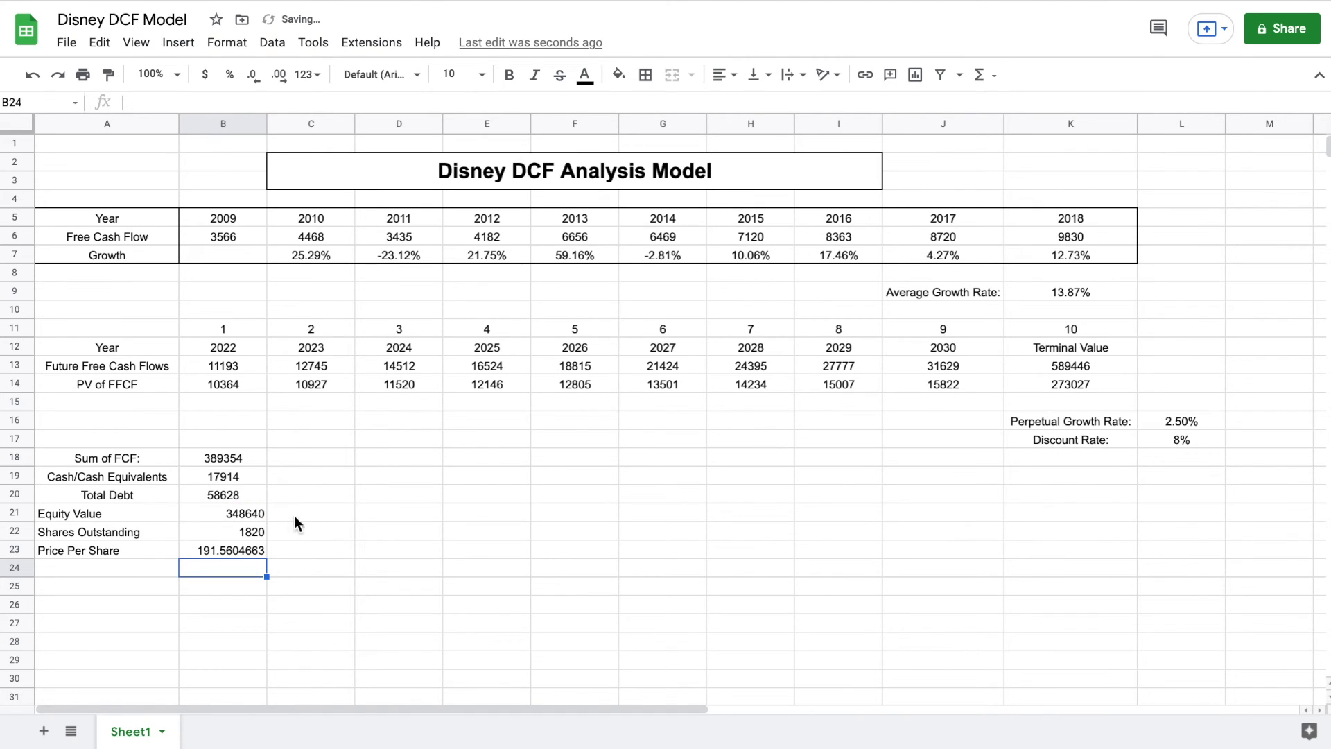
pyautogui.click(263, 551)
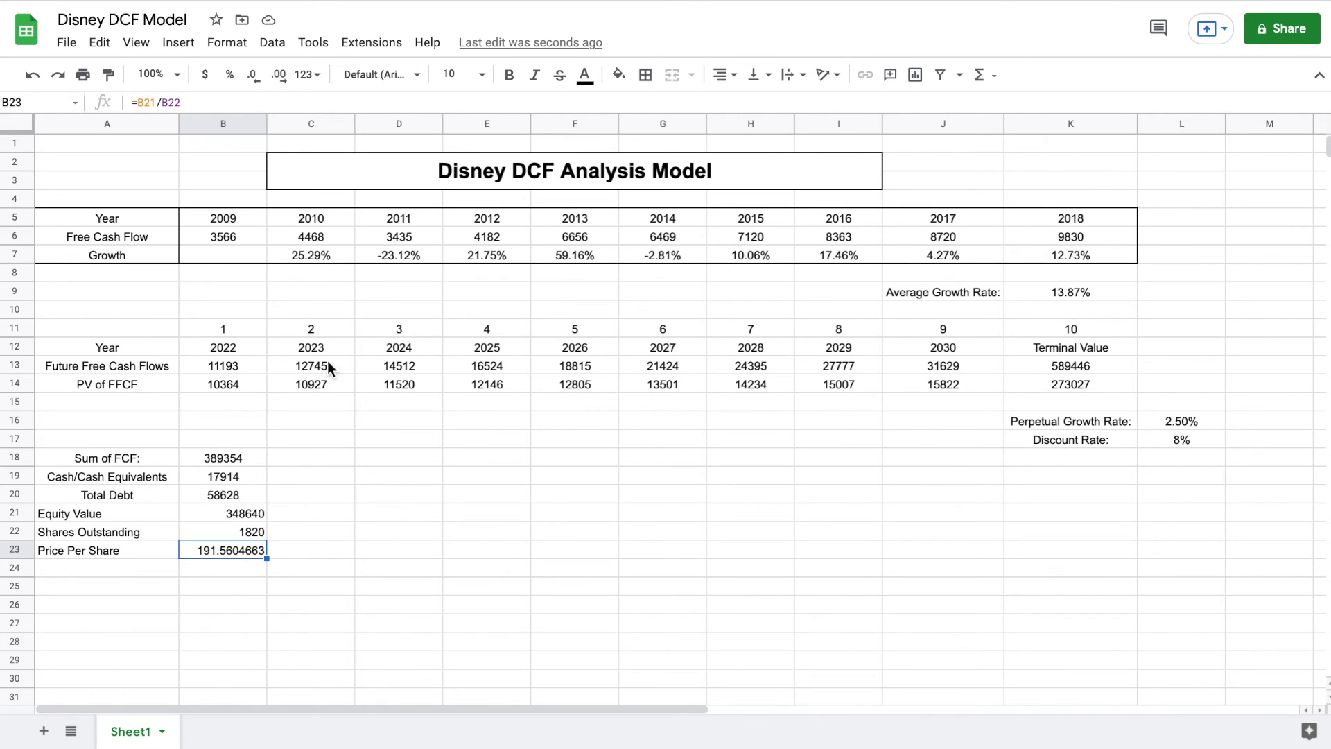
# Reduce B23's decimal places four times so the price shows 191.56
pyautogui.press('Right')
pyautogui.press('Left')
pyautogui.click(254, 75)
pyautogui.click(254, 75)
pyautogui.click(253, 75)
pyautogui.click(254, 75)
pyautogui.click(253, 75)
# Add the label 'Current Price' in A25, fixing the miscapitalised 'PRice'
pyautogui.click(139, 584)
pyautogui.write('Current PRice')
pyautogui.press('BackSpace')
pyautogui.press('BackSpace')
pyautogui.press('BackSpace')
pyautogui.press('BackSpace')
pyautogui.write('rice')
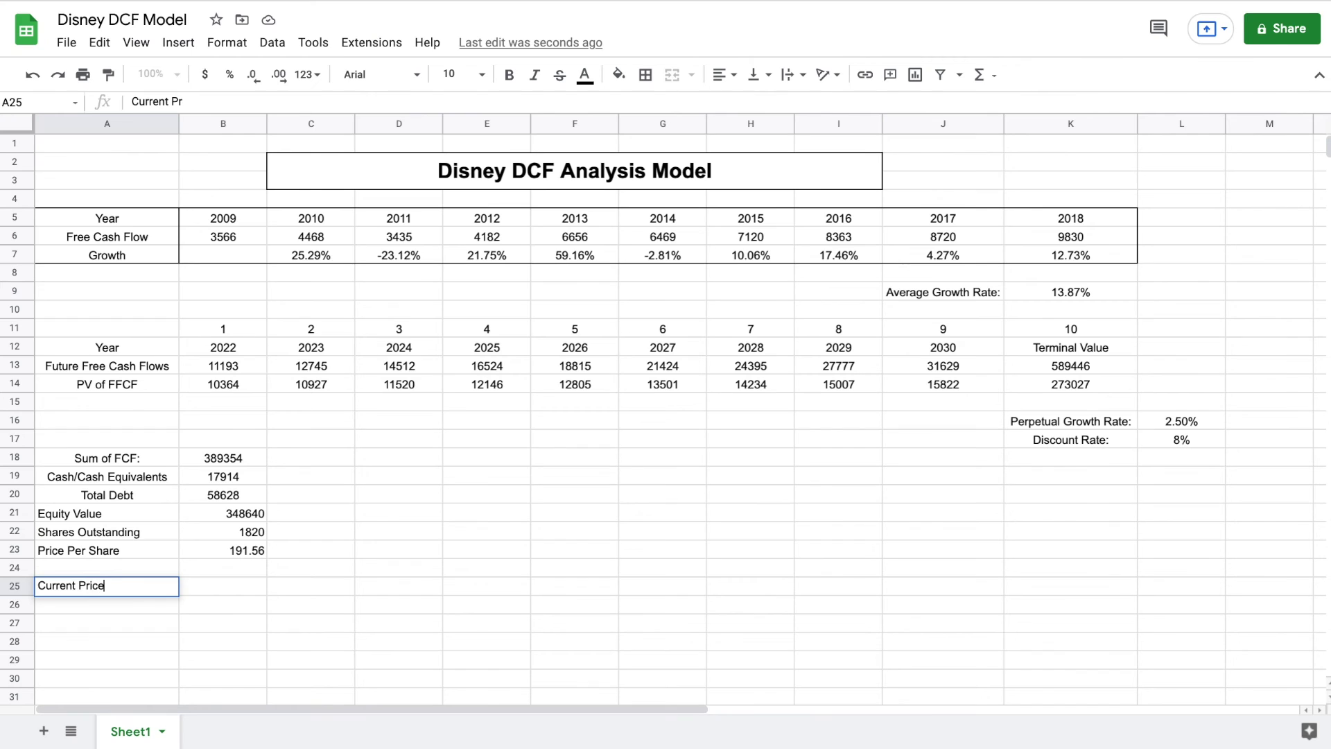
pyautogui.press('Return')
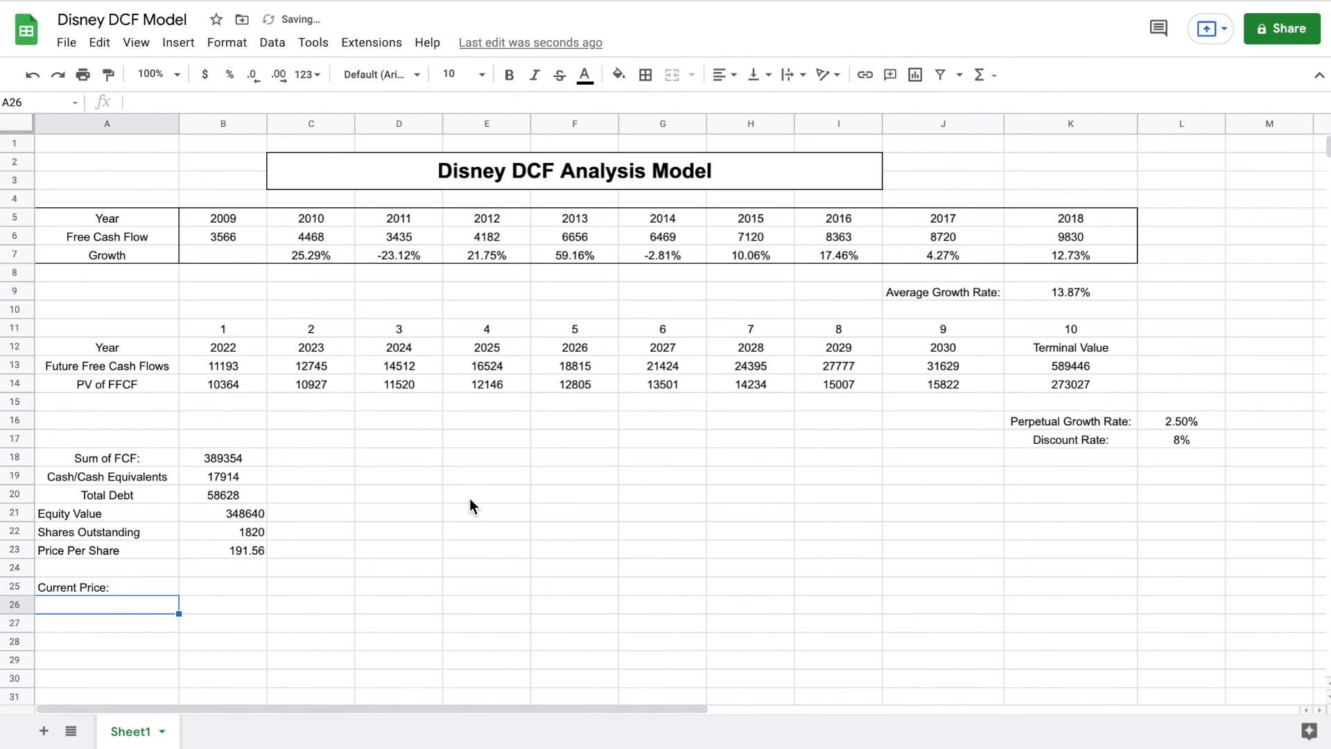
# Copy Disney's 179.09 closing price from the Yahoo Finance quote page
pyautogui.hotkey('ctrl', 'Right')
pyautogui.moveTo(28, 383); pyautogui.dragTo(157, 386)
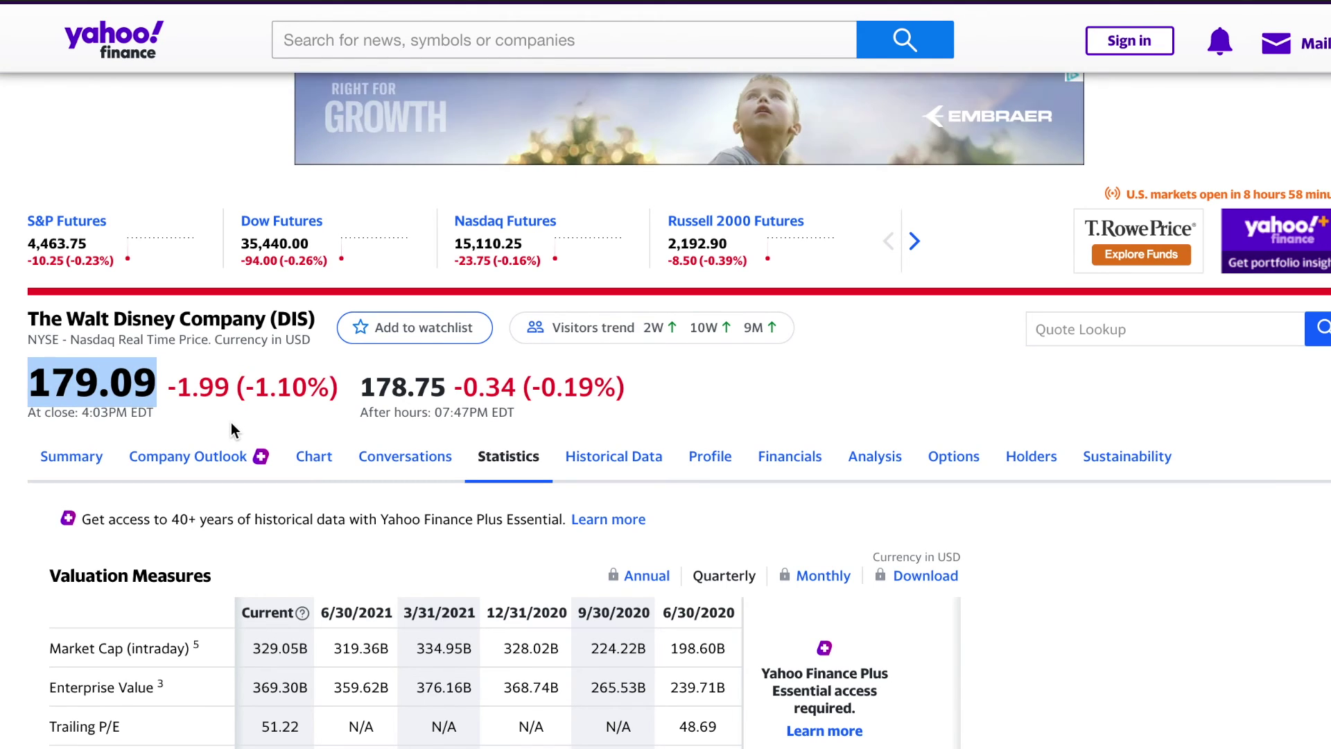
pyautogui.hotkey('ctrl', 'Left')
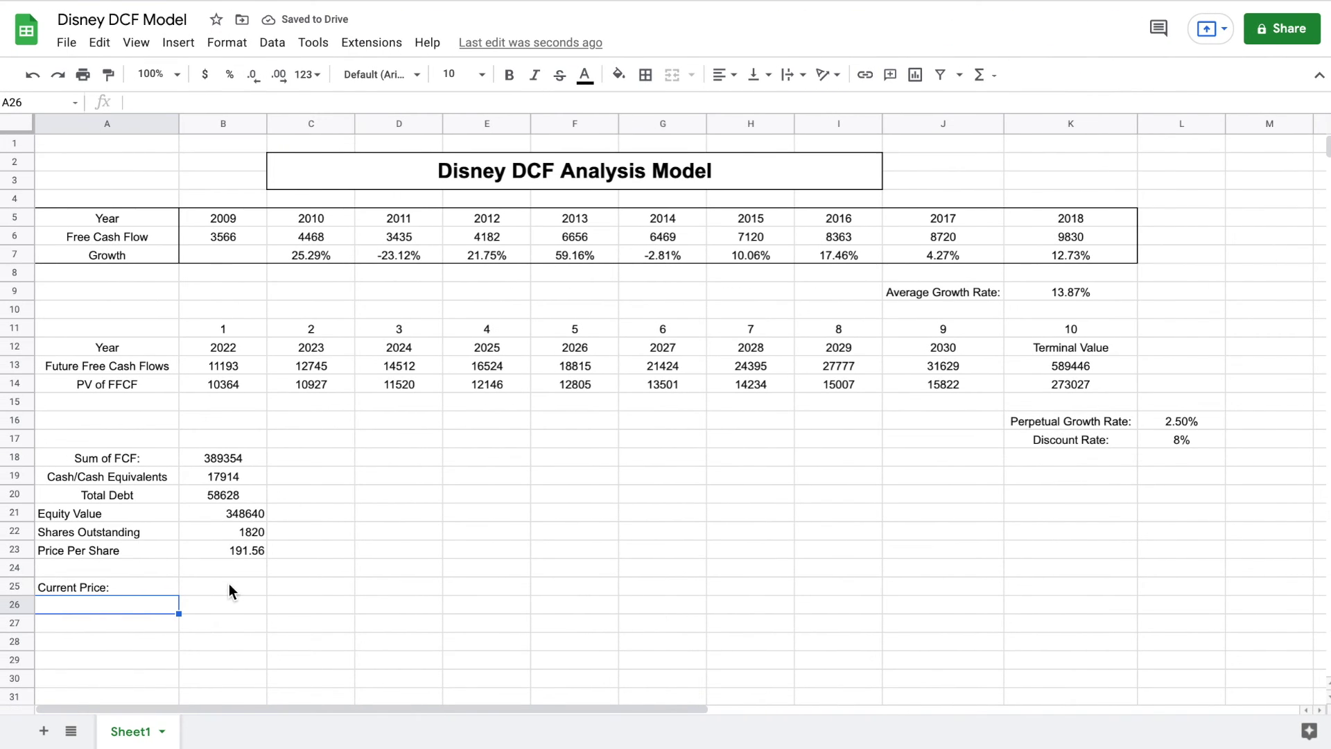
# Enter 179.09 as the current price in B25 and the label 'Difference:' in A26
pyautogui.click(229, 583)
pyautogui.write('179.09')
pyautogui.press('Return')
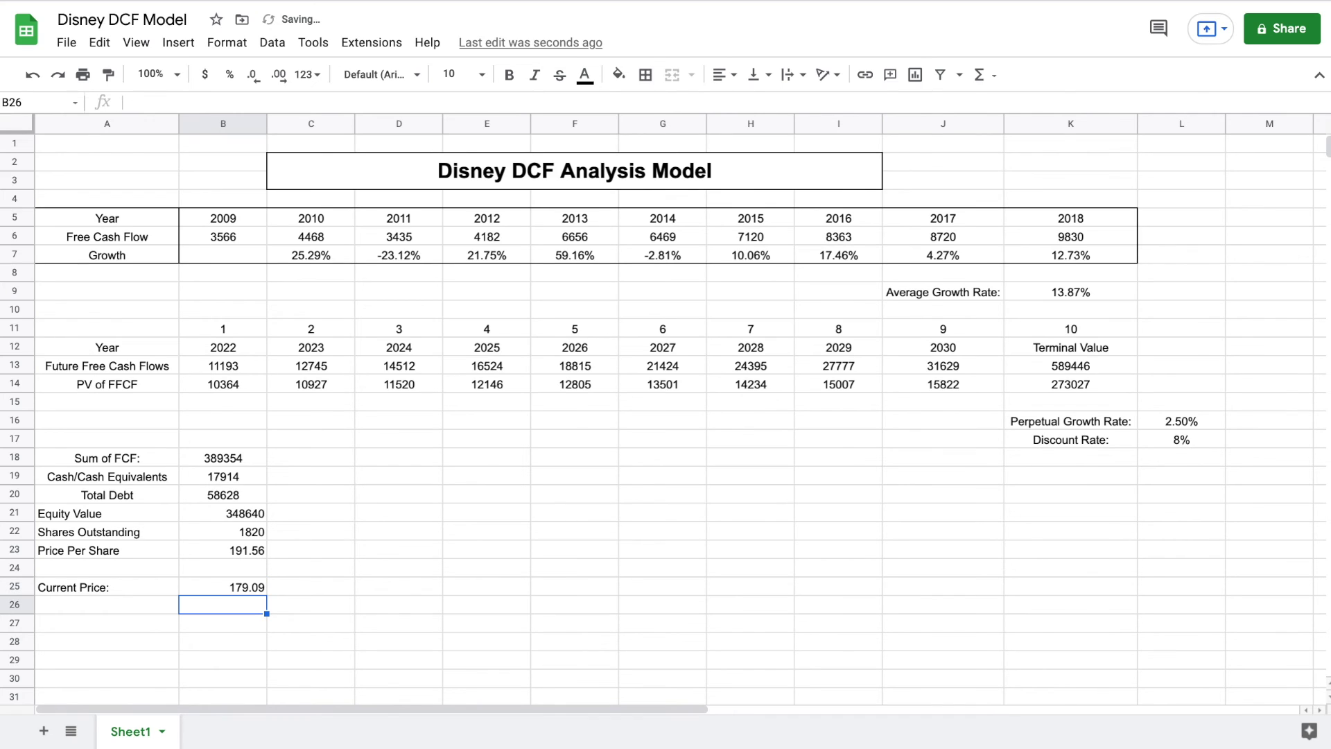
pyautogui.click(110, 605)
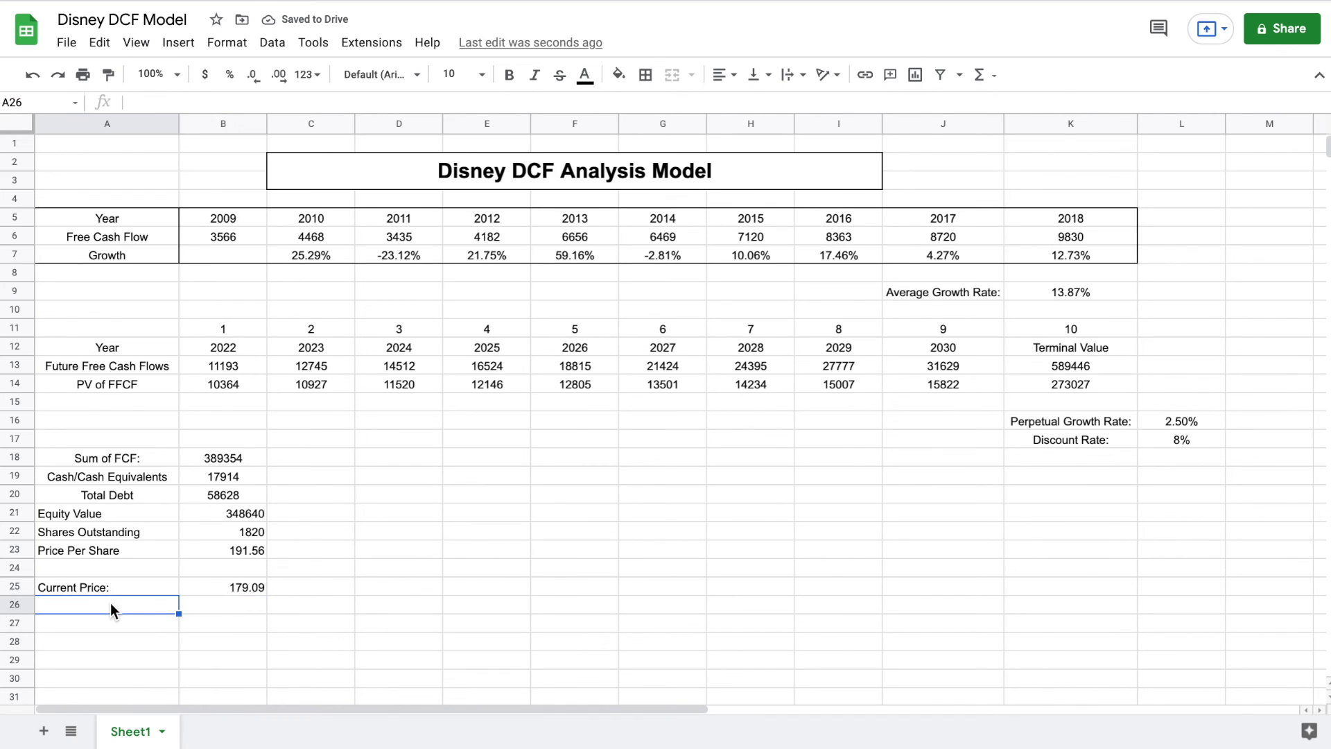
pyautogui.write('Differe')
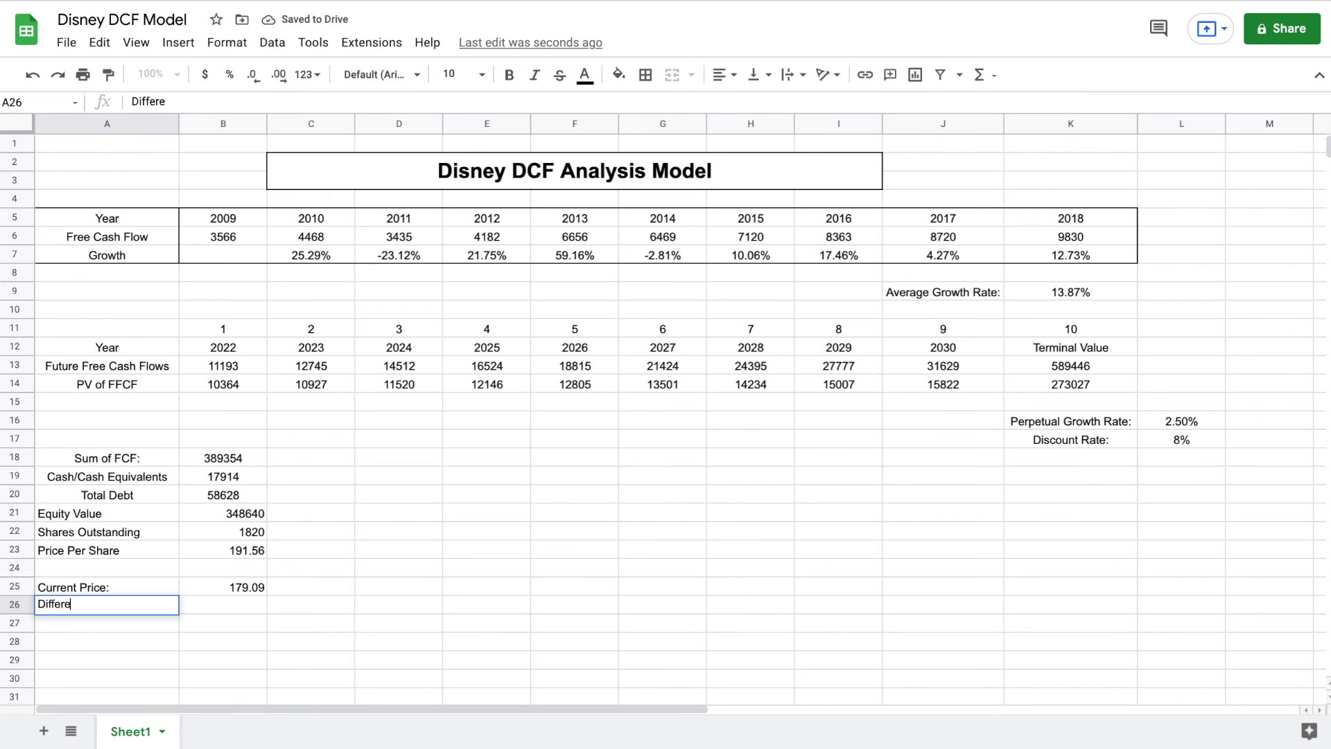
pyautogui.write('nce:')
pyautogui.press('Return')
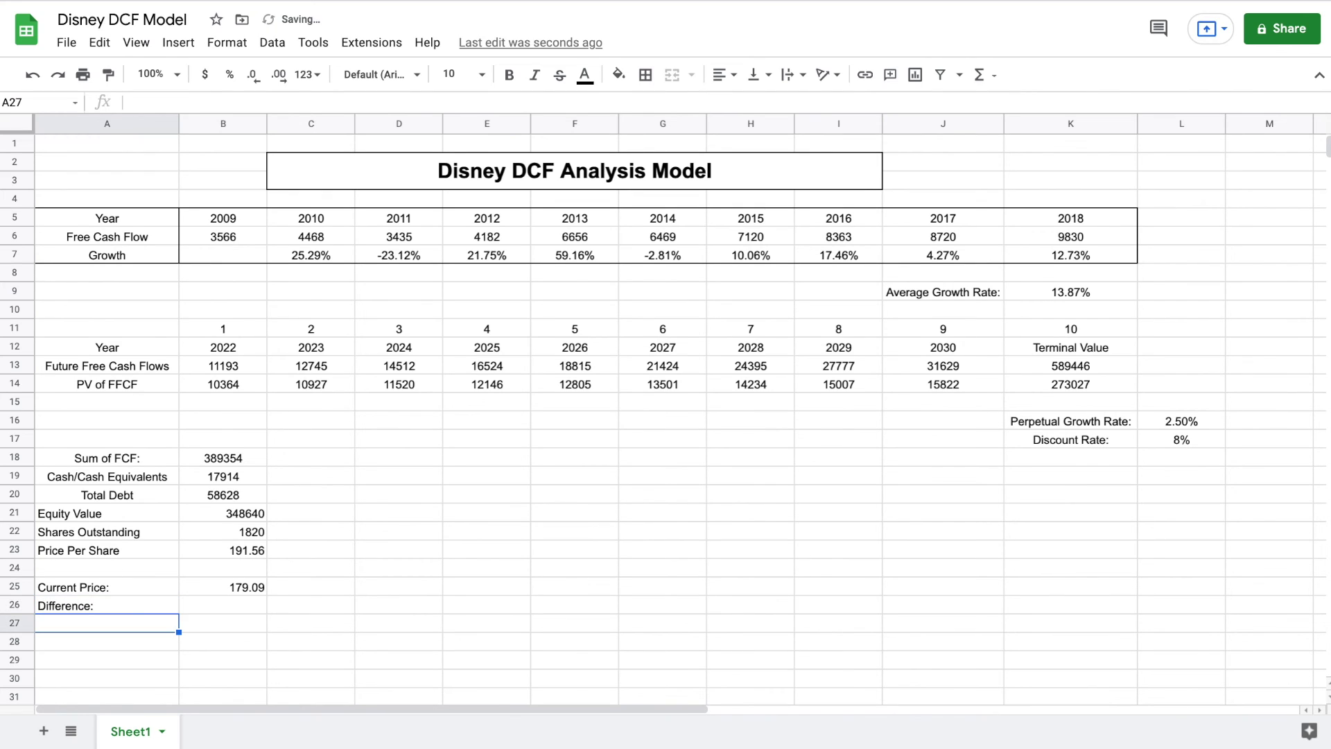
# Enter the difference formula =(B23-B25)/B25 in B26
pyautogui.click(218, 605)
pyautogui.write('=')
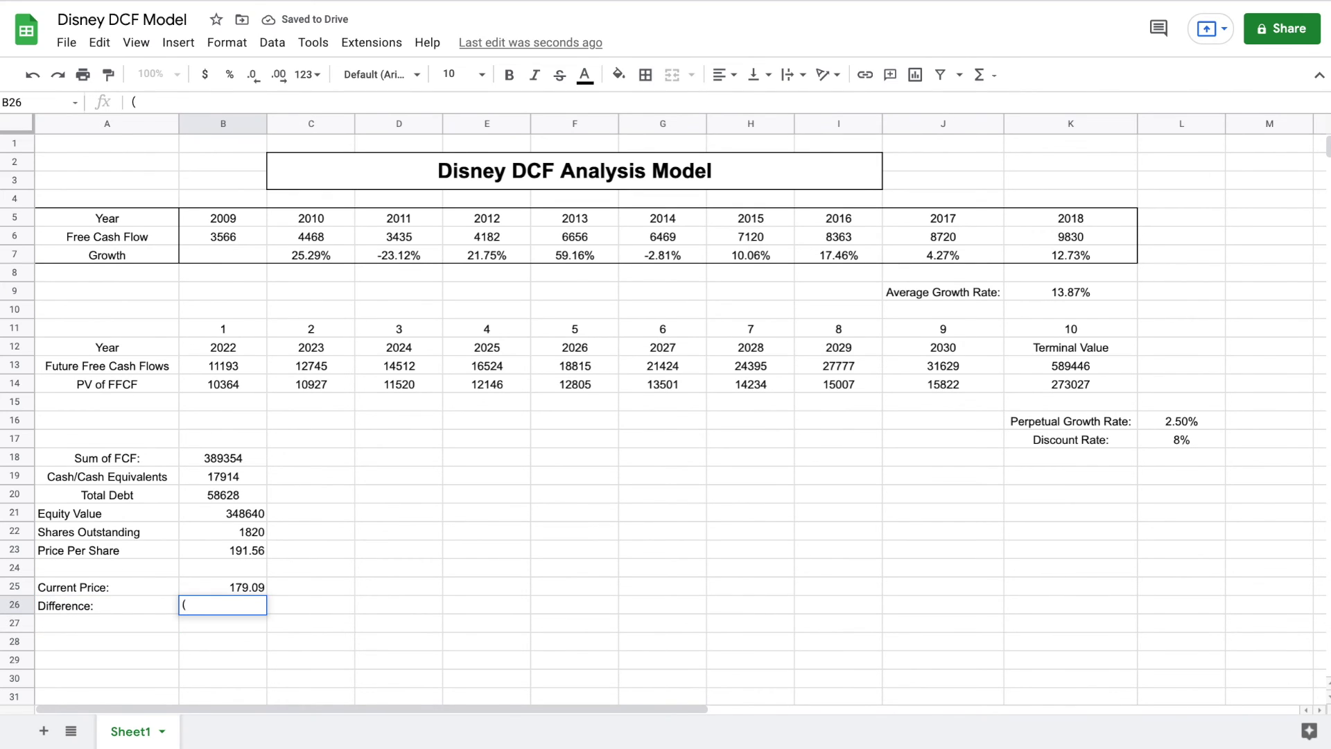
pyautogui.write('(')
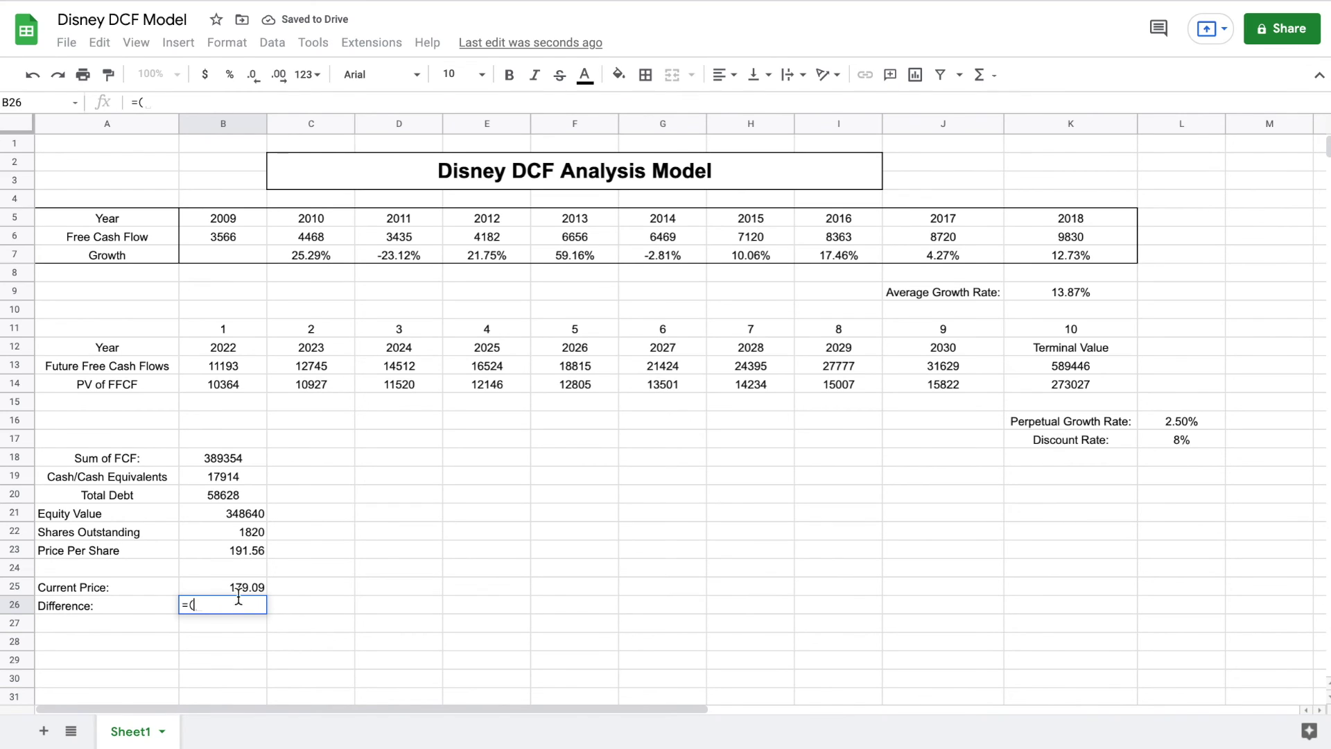
pyautogui.click(251, 550)
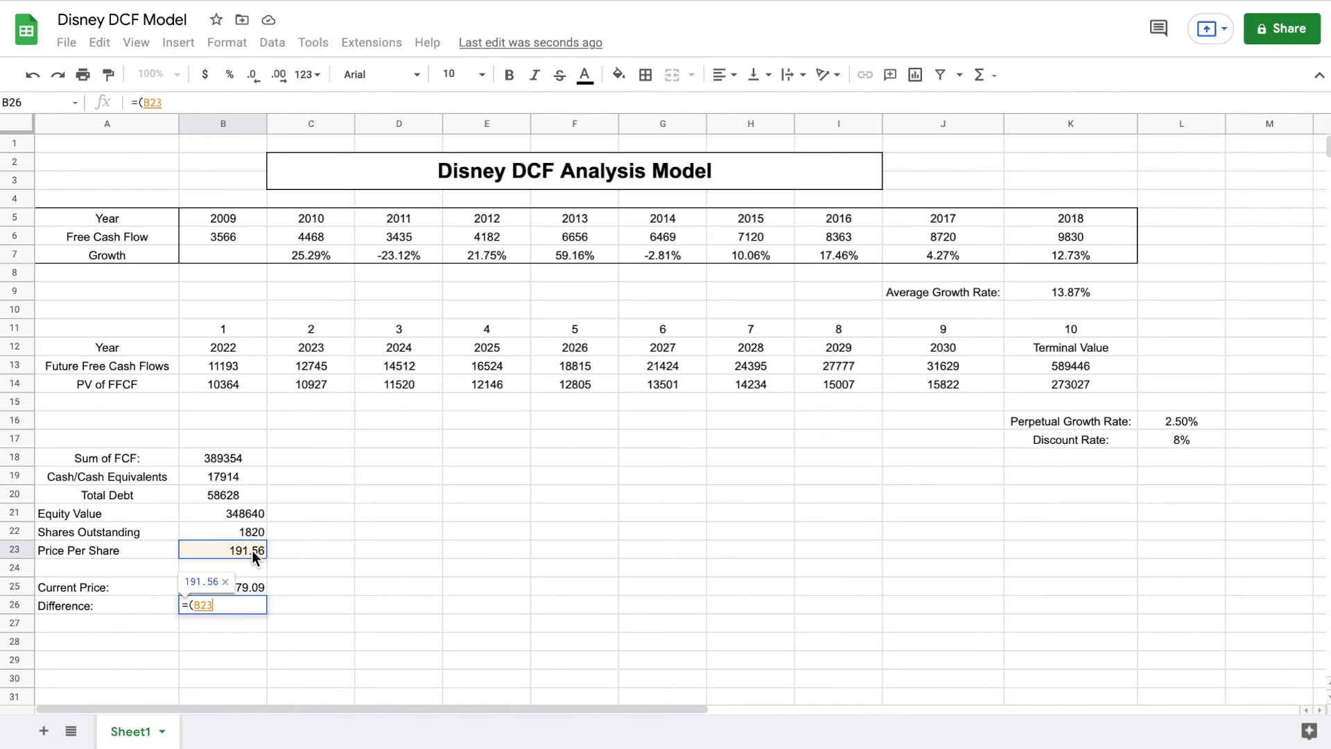
pyautogui.write('-')
pyautogui.click(257, 590)
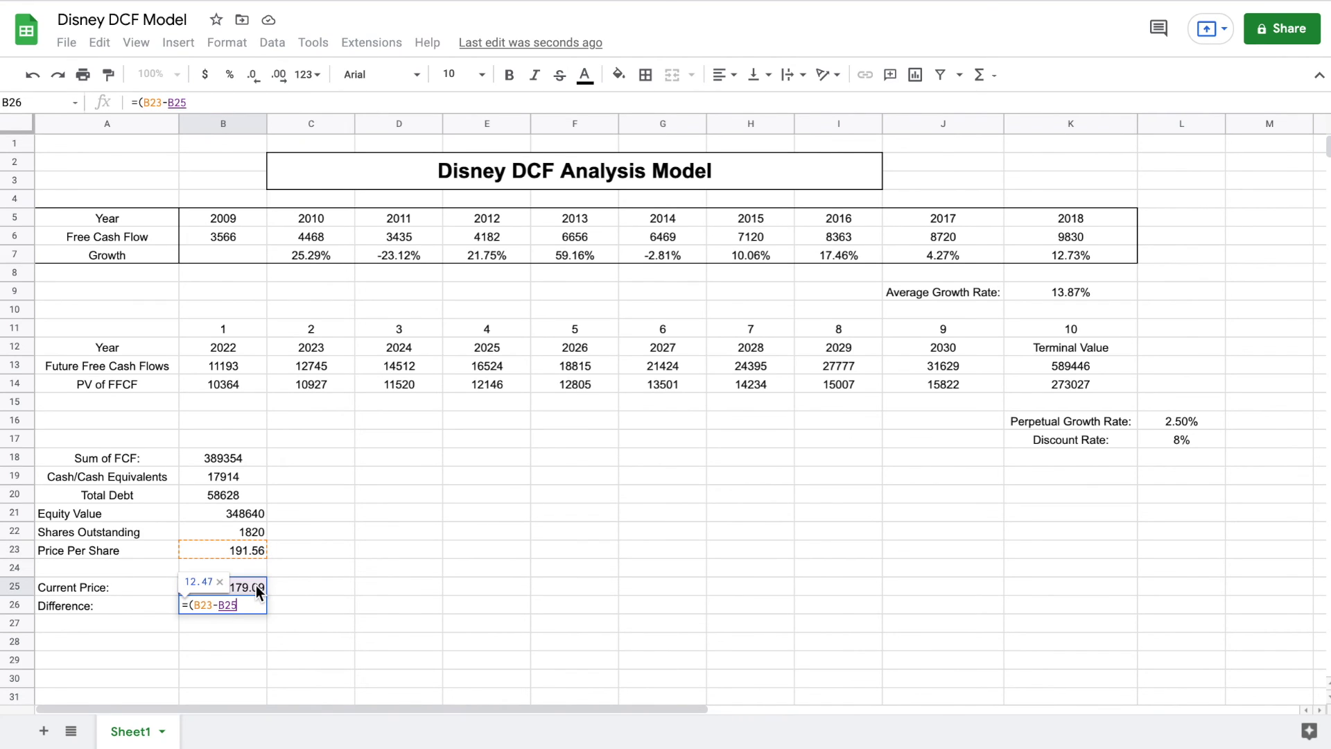
pyautogui.write(')')
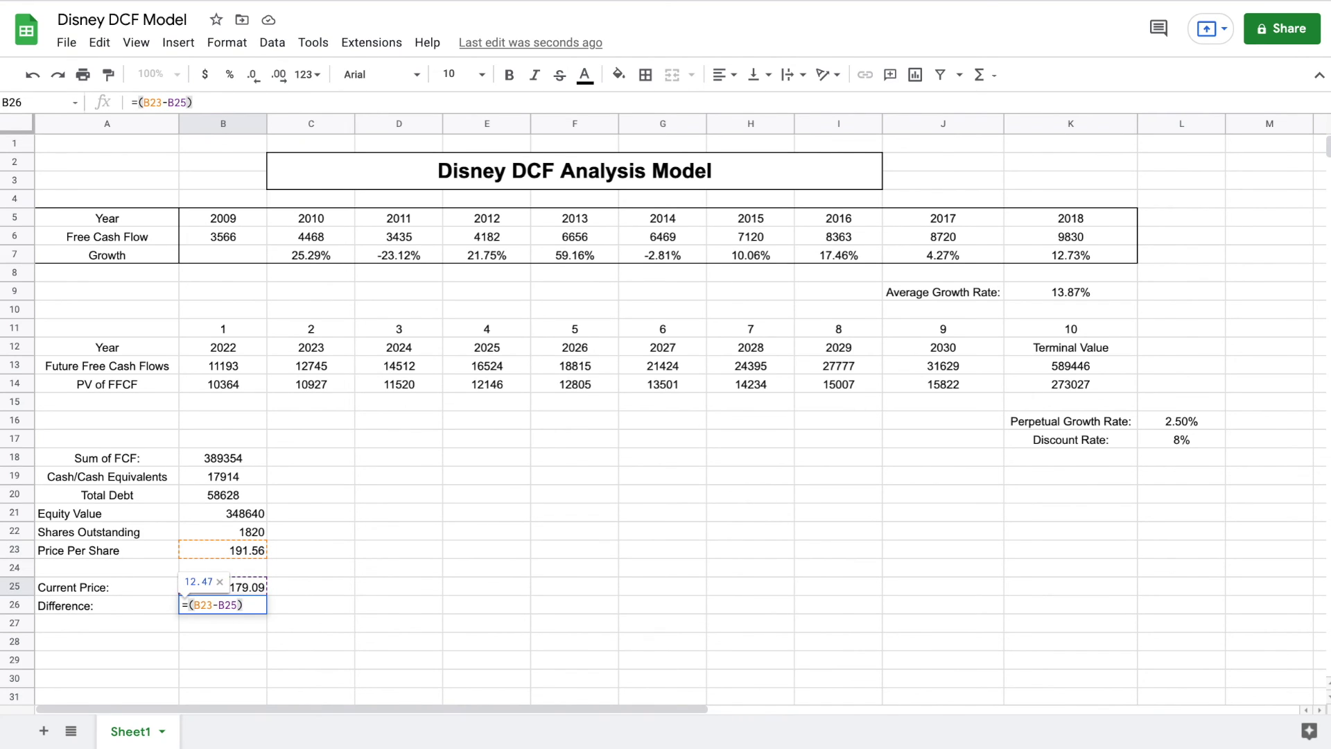
pyautogui.write('/')
pyautogui.click(258, 586)
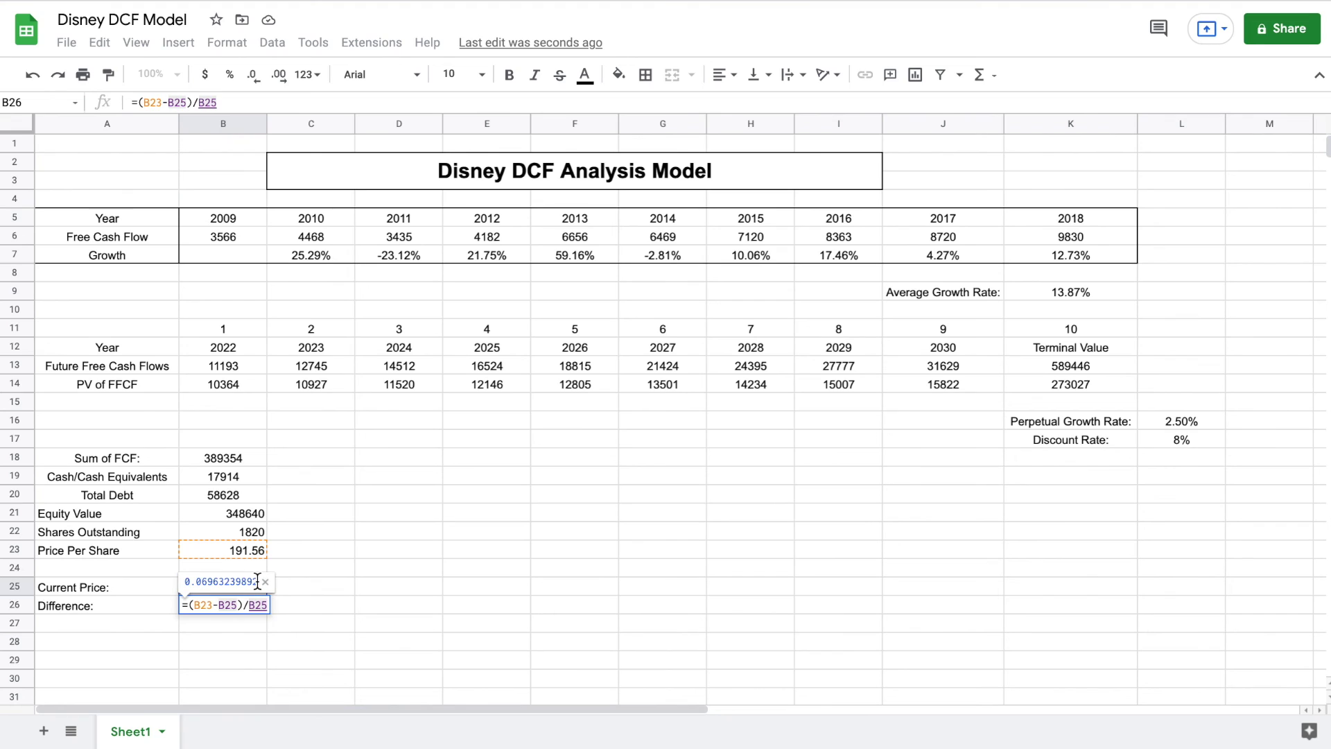
pyautogui.press('Return')
# Format B26 as a percentage, showing a 6.96% difference
pyautogui.click(242, 607)
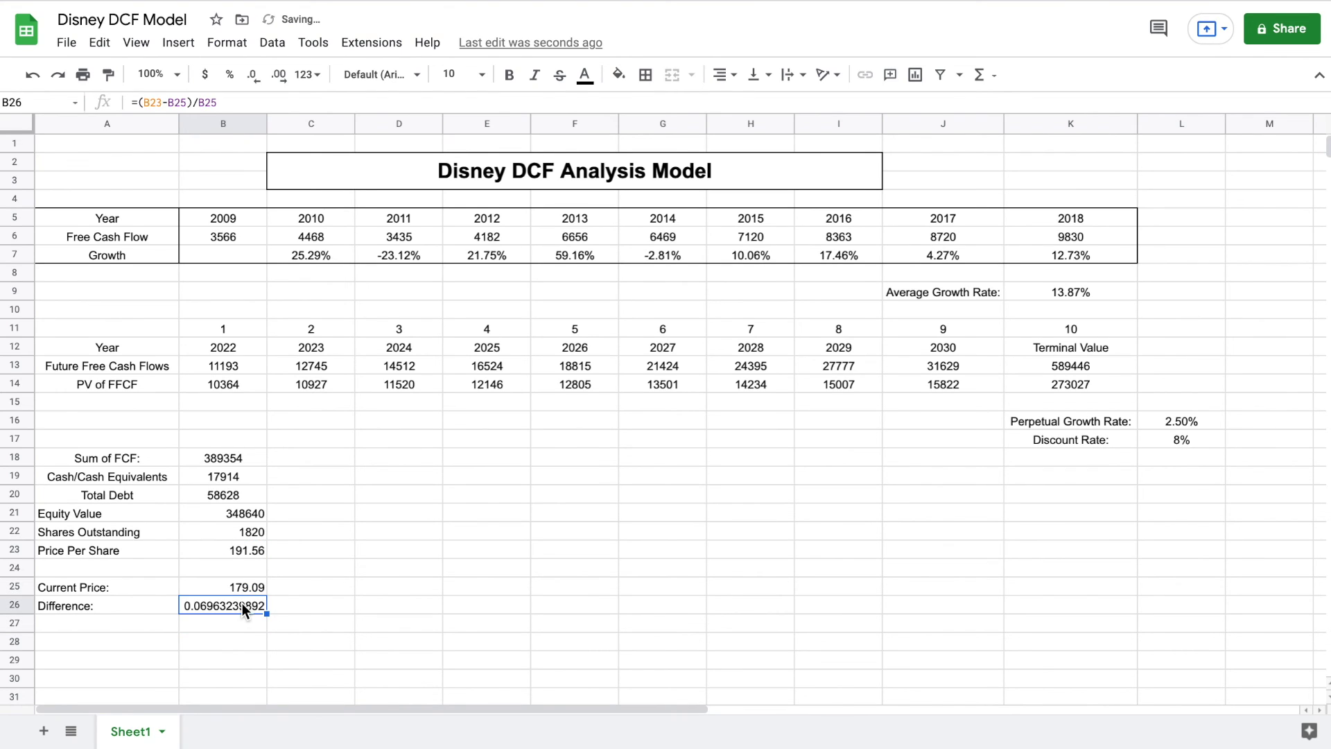
pyautogui.click(230, 78)
pyautogui.click(513, 569)
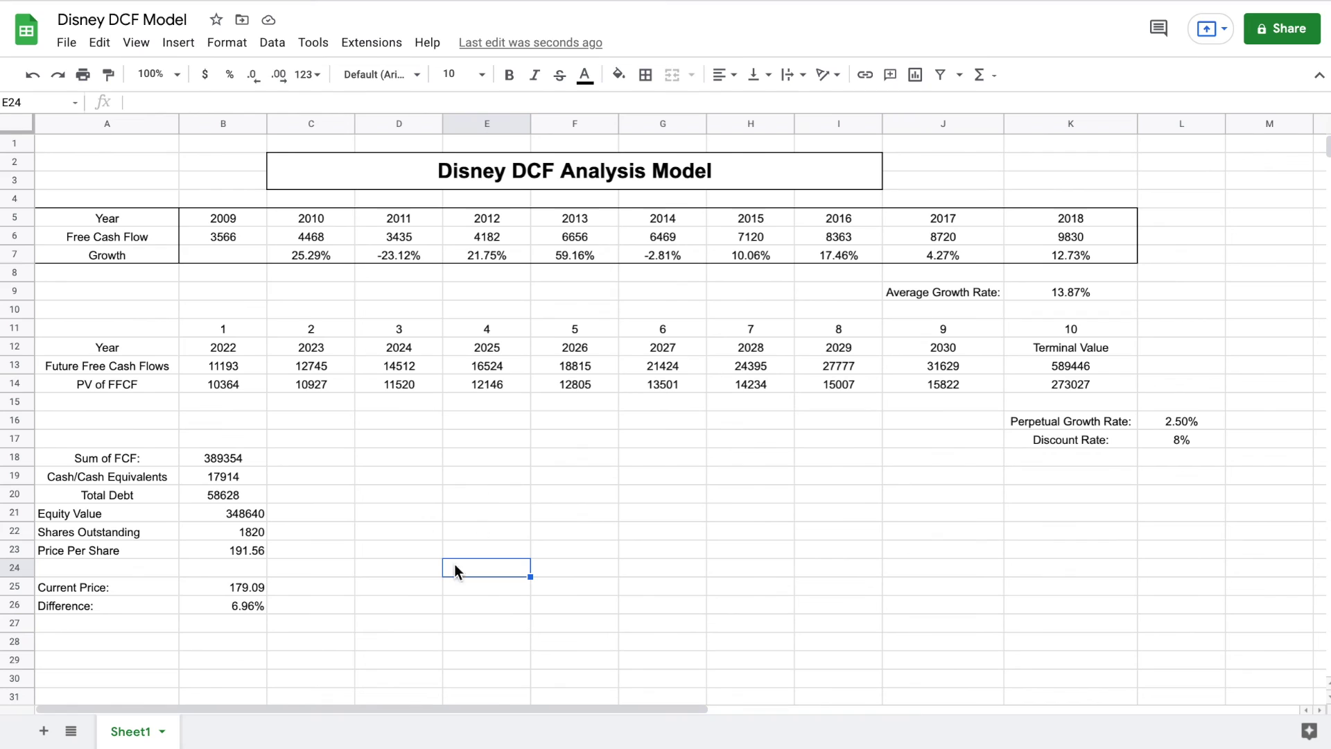
pyautogui.click(249, 603)
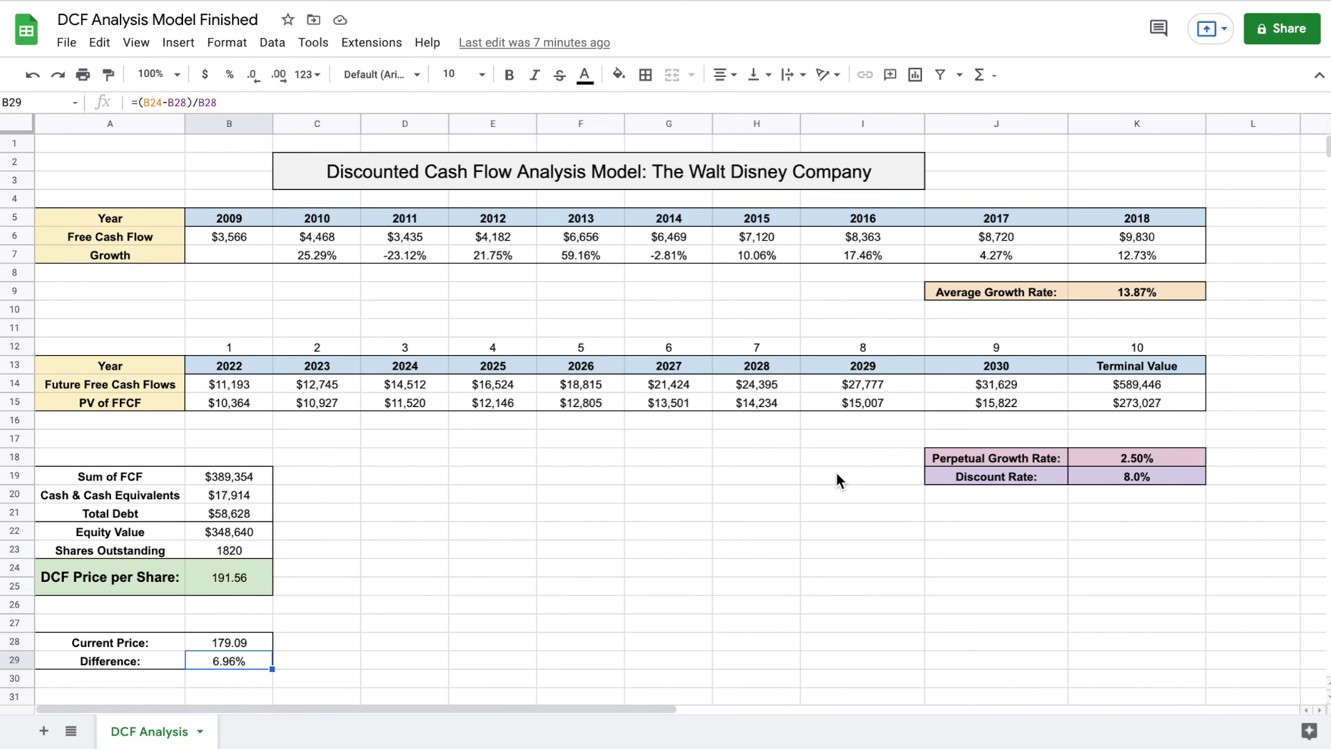
# Inspect the finished model's price per share, current price and difference cells
pyautogui.click(239, 582)
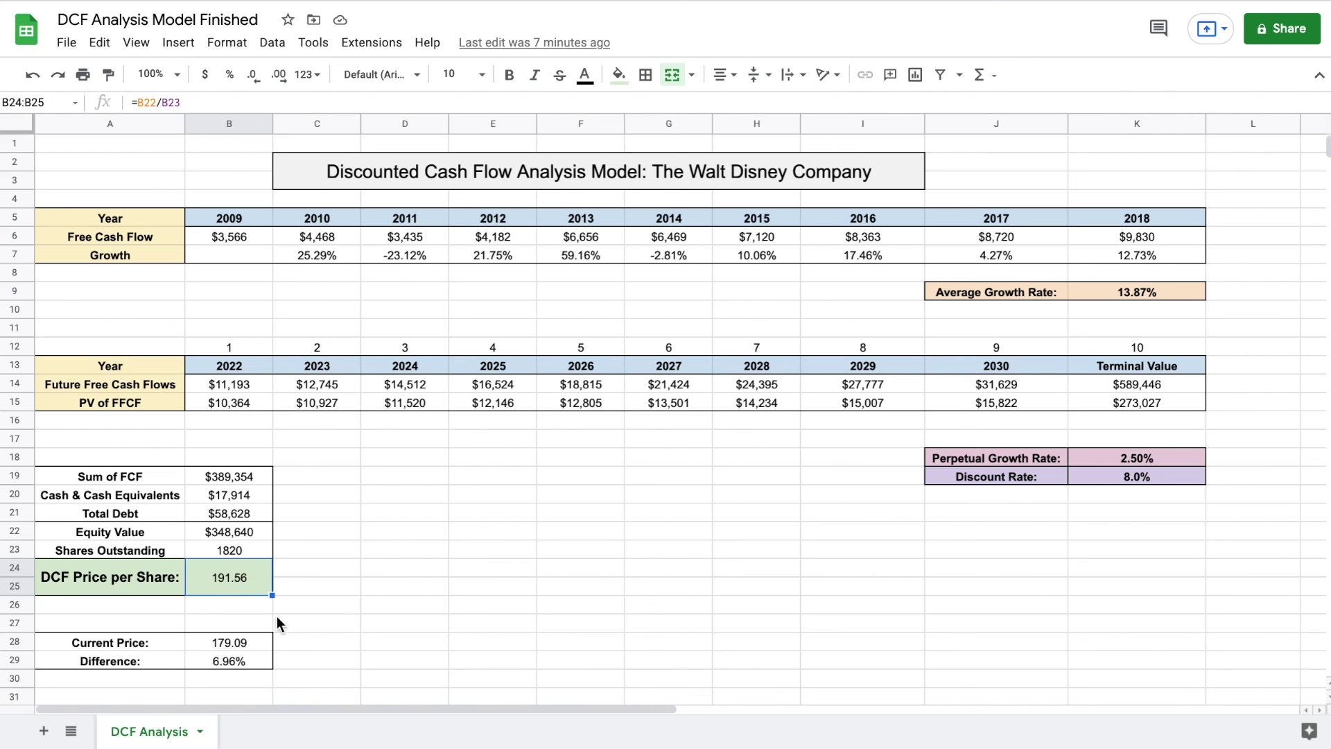
pyautogui.click(263, 641)
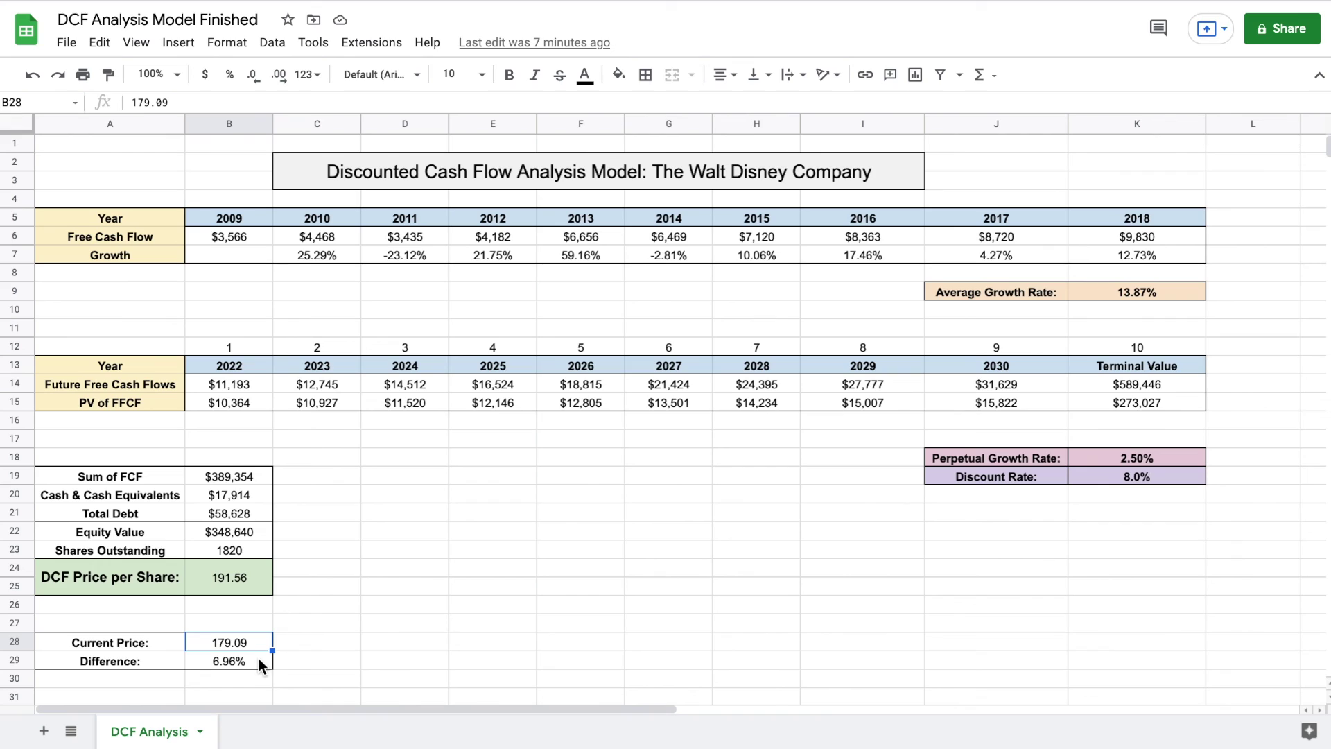
pyautogui.click(259, 659)
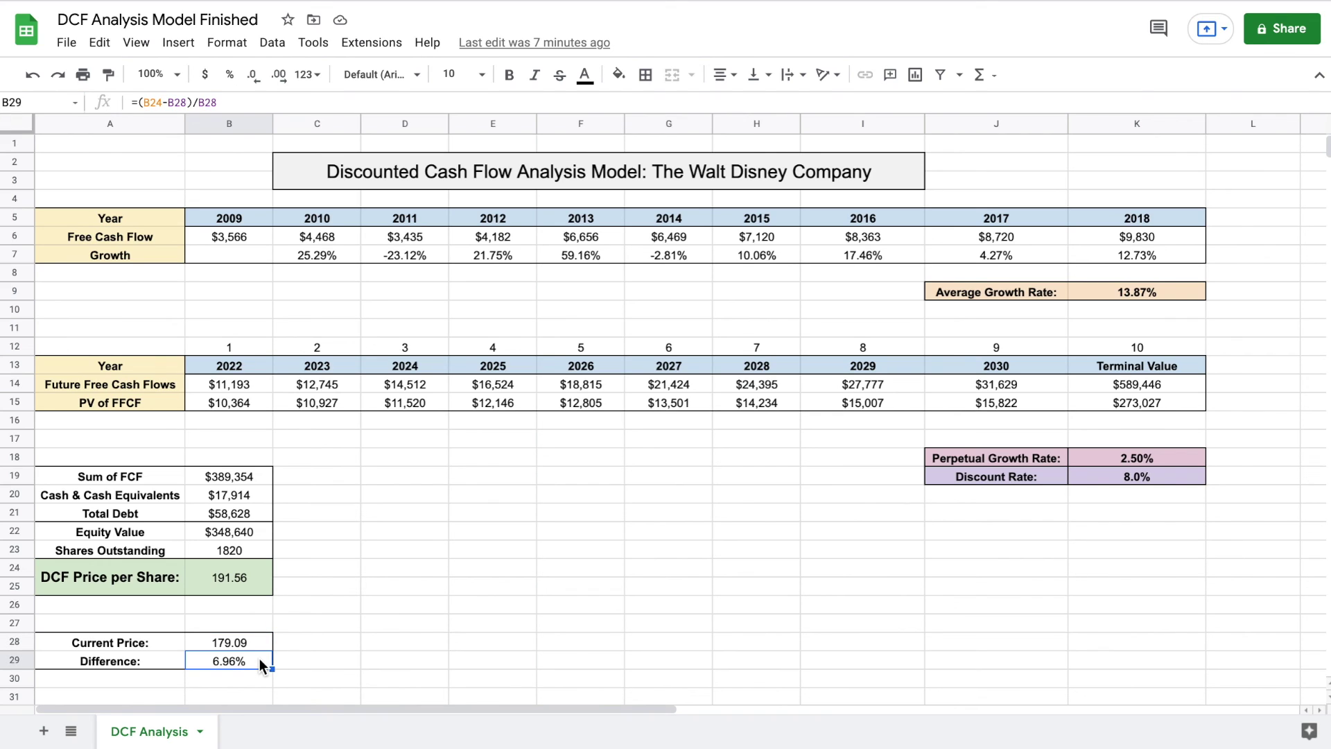
pyautogui.click(540, 493)
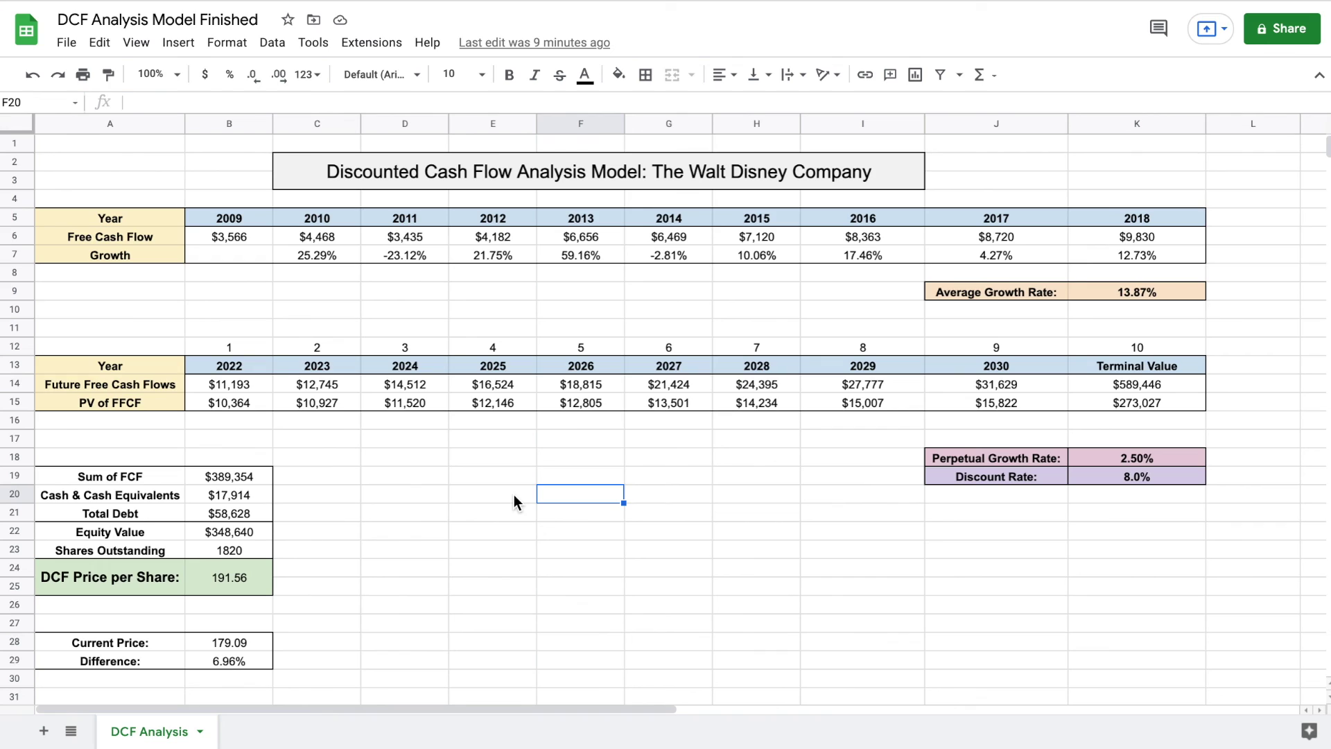
pyautogui.click(516, 501)
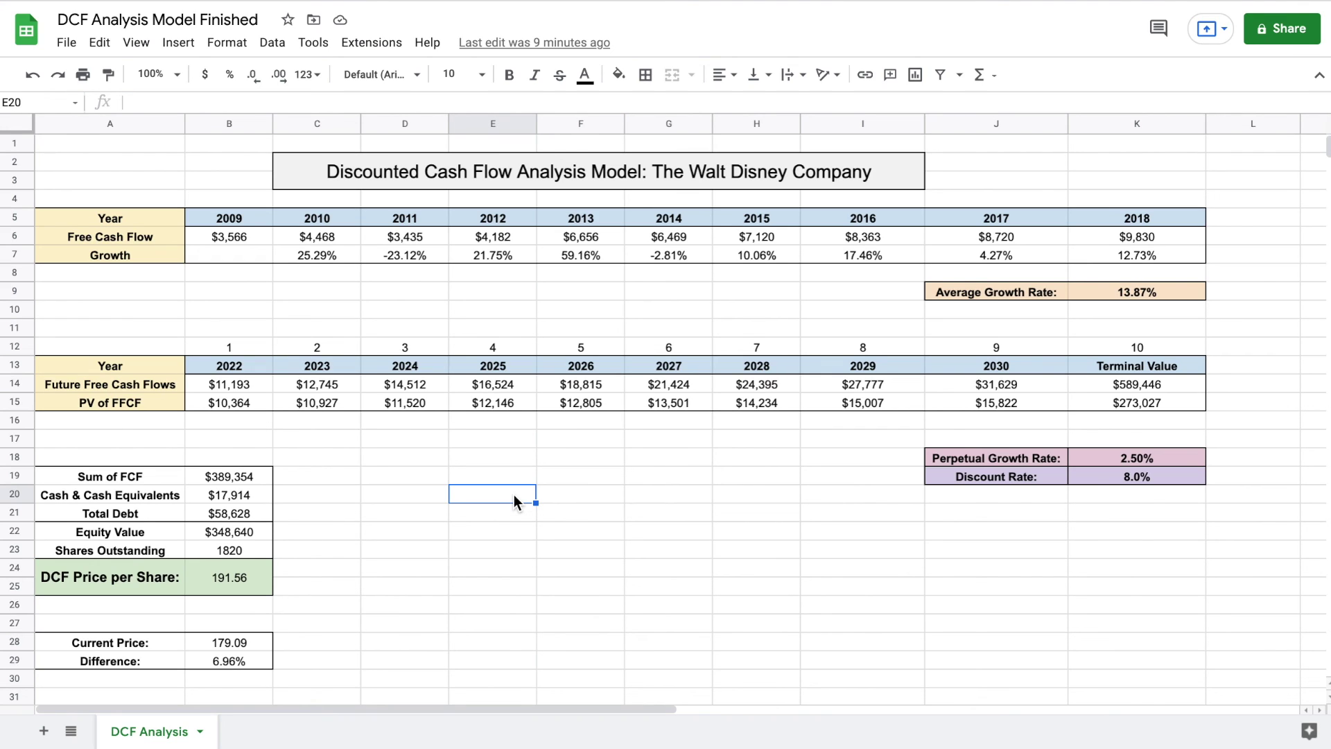